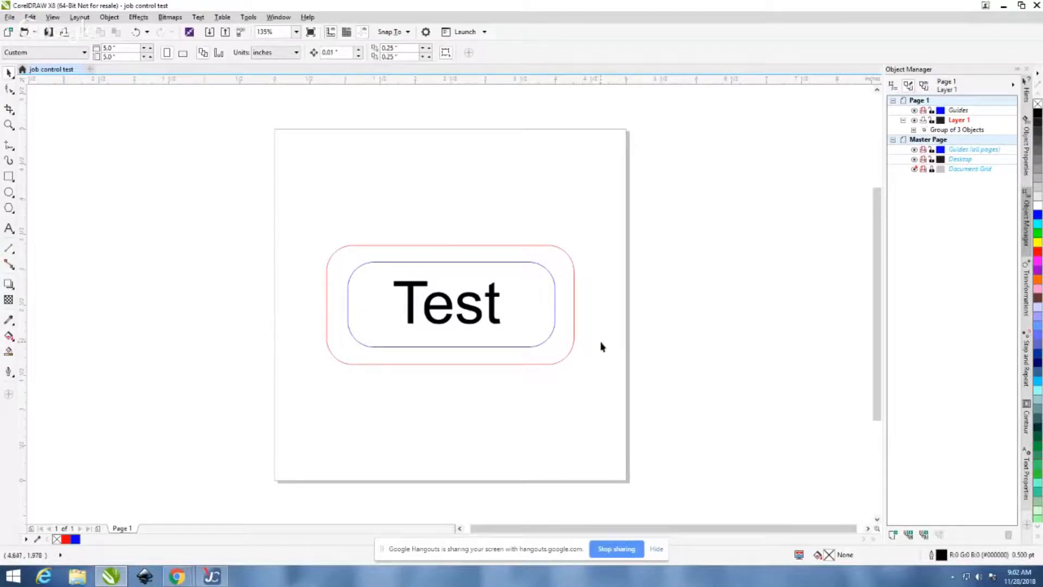
Step: Open the print preferences of the Trotec Engraver and choose Acrylic, 5mm as the material
click(66, 32)
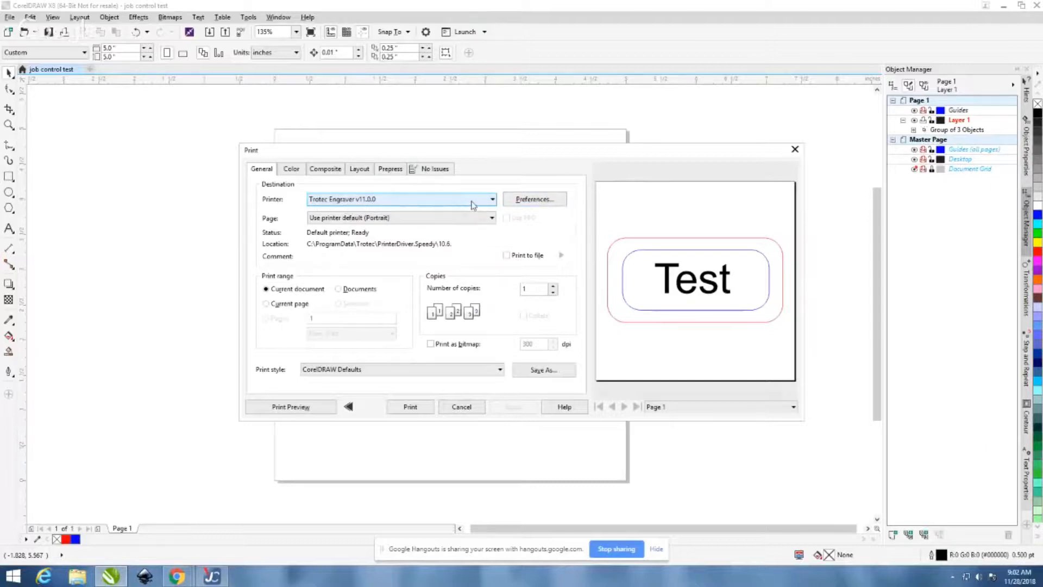
click(518, 200)
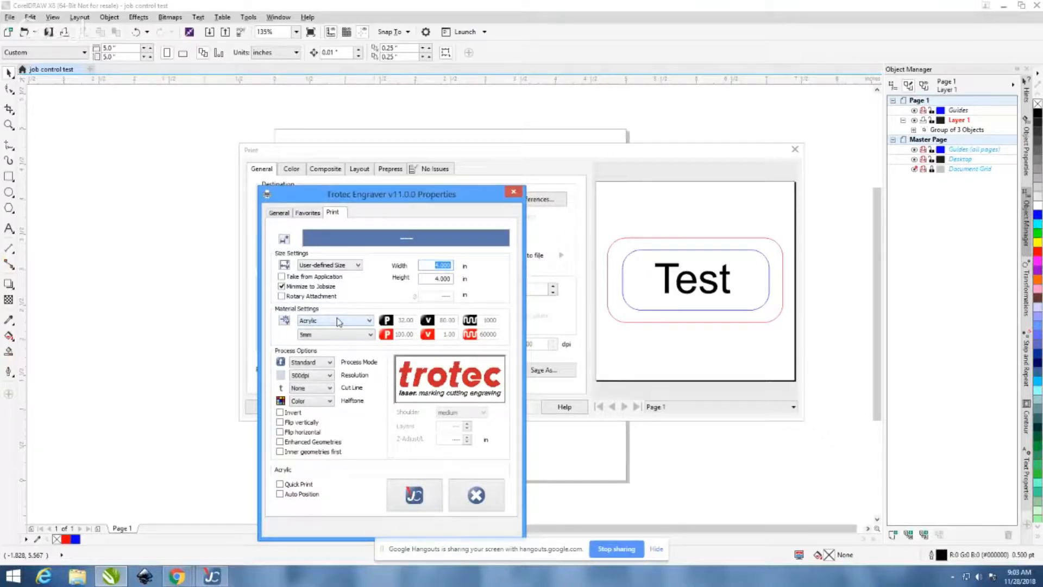
click(367, 320)
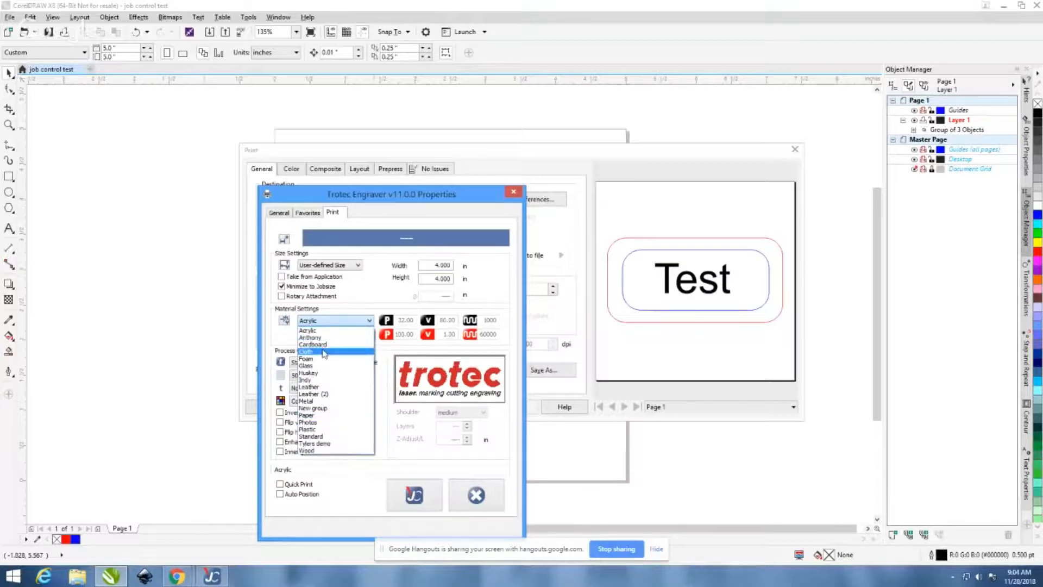
click(308, 330)
click(366, 334)
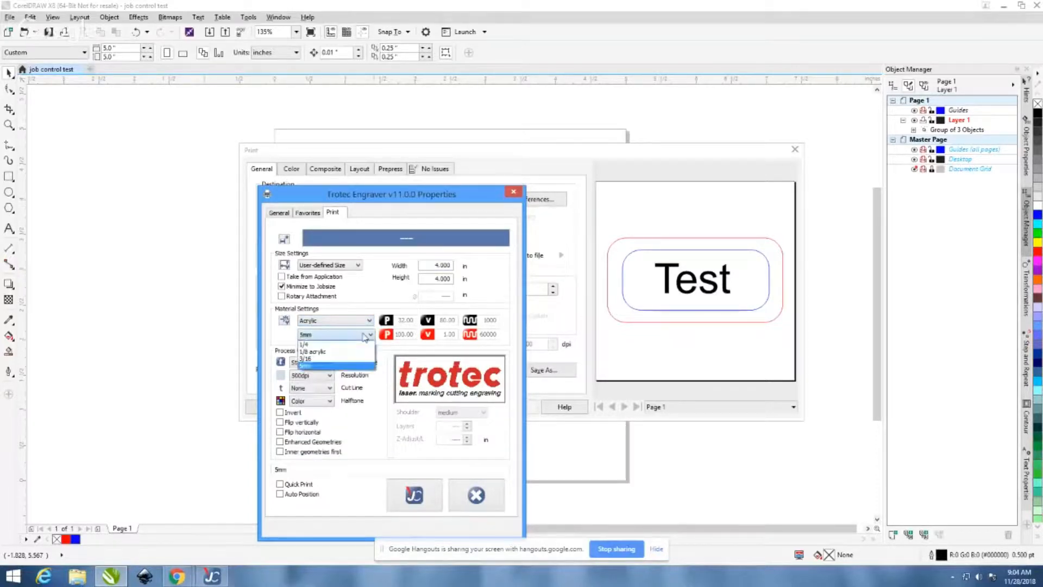
click(366, 336)
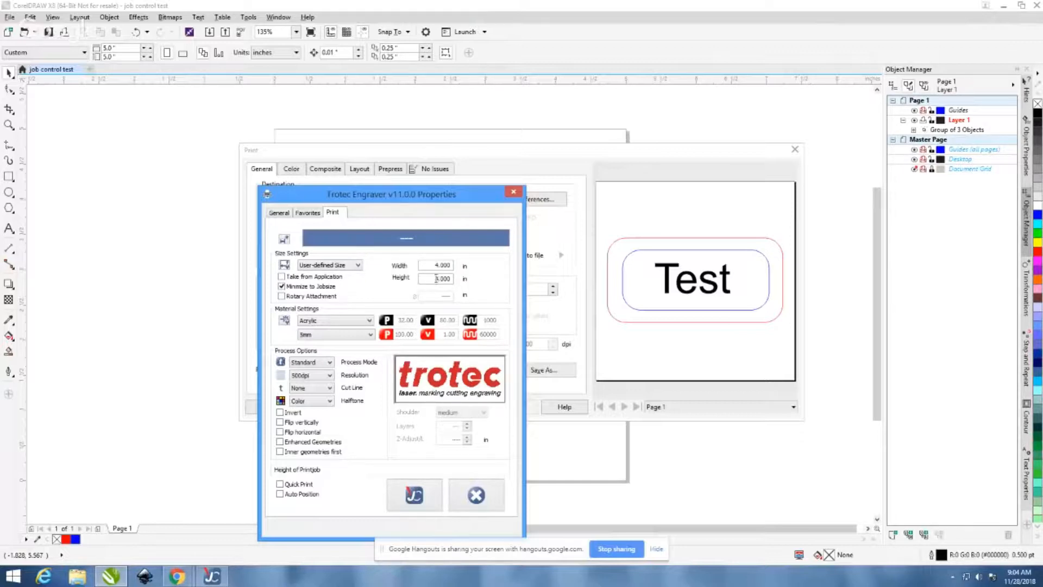
Step: Set the print job size to 5 in wide by 5 in high and apply it
drag(435, 265, 478, 267)
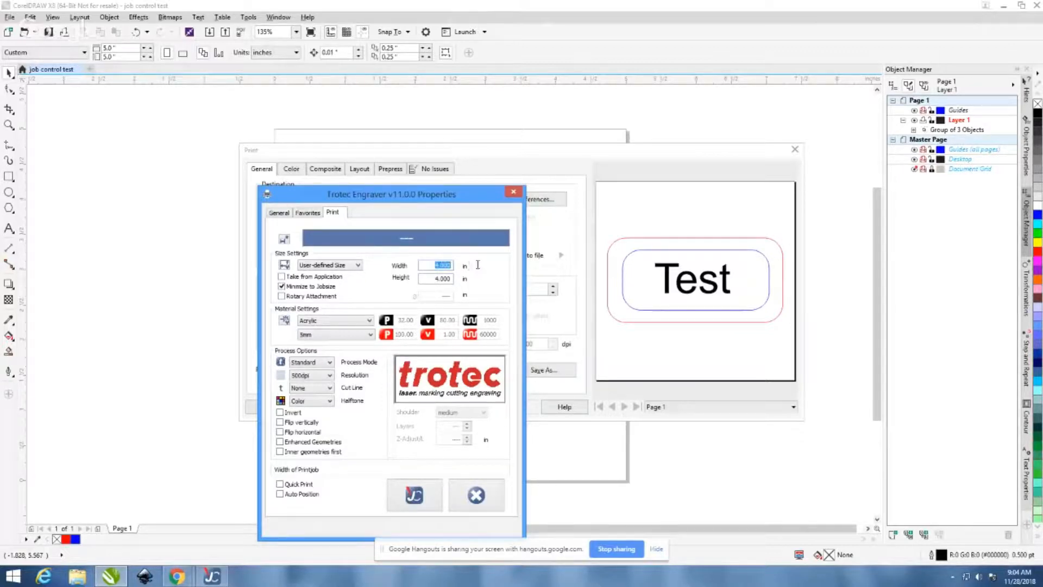
text(5)
key(Tab)
text(5)
key(Return)
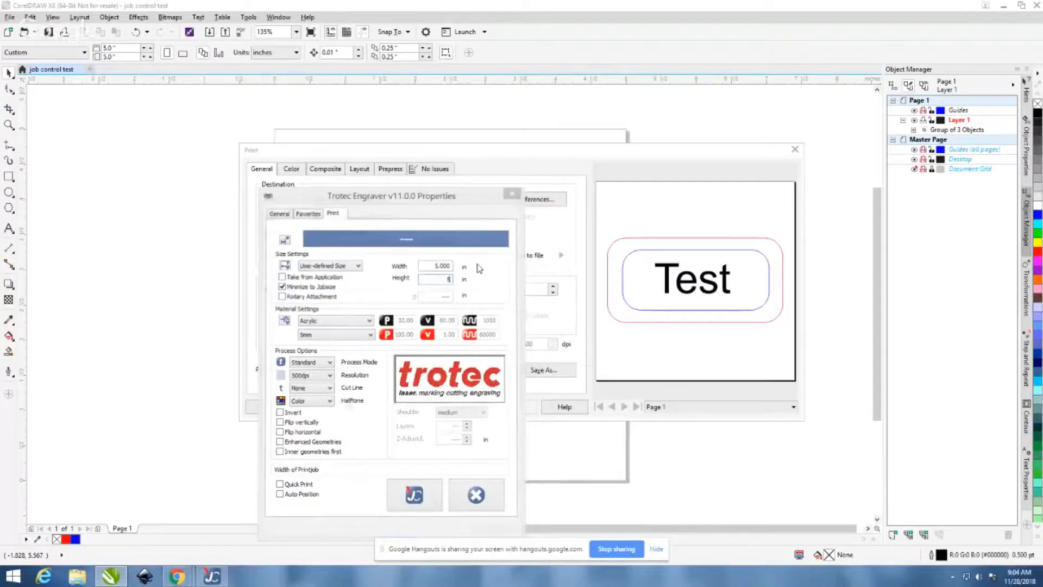
Step: Reopen the engraver preferences and select Standard as the process mode
click(534, 200)
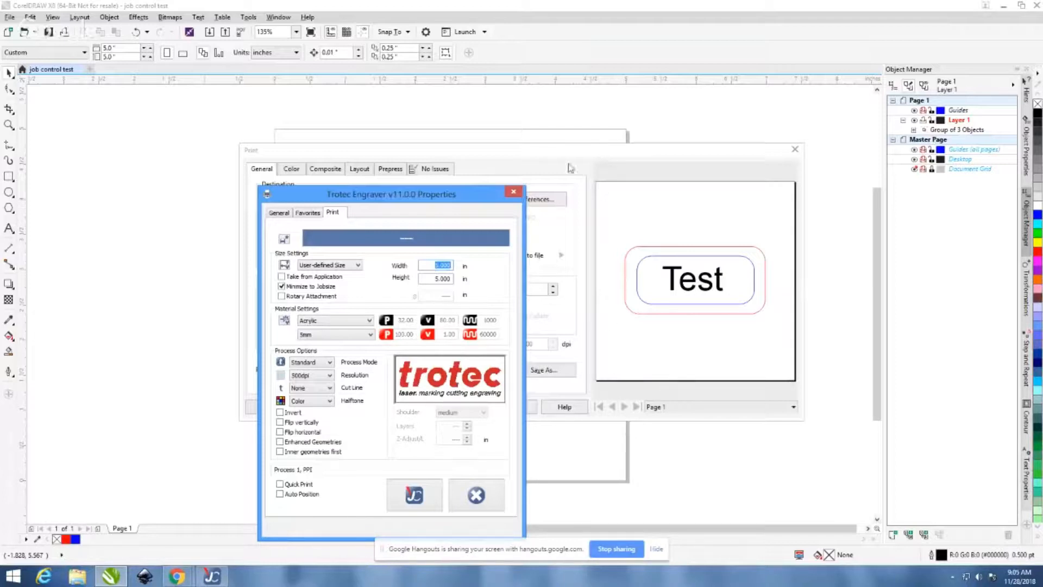
click(330, 362)
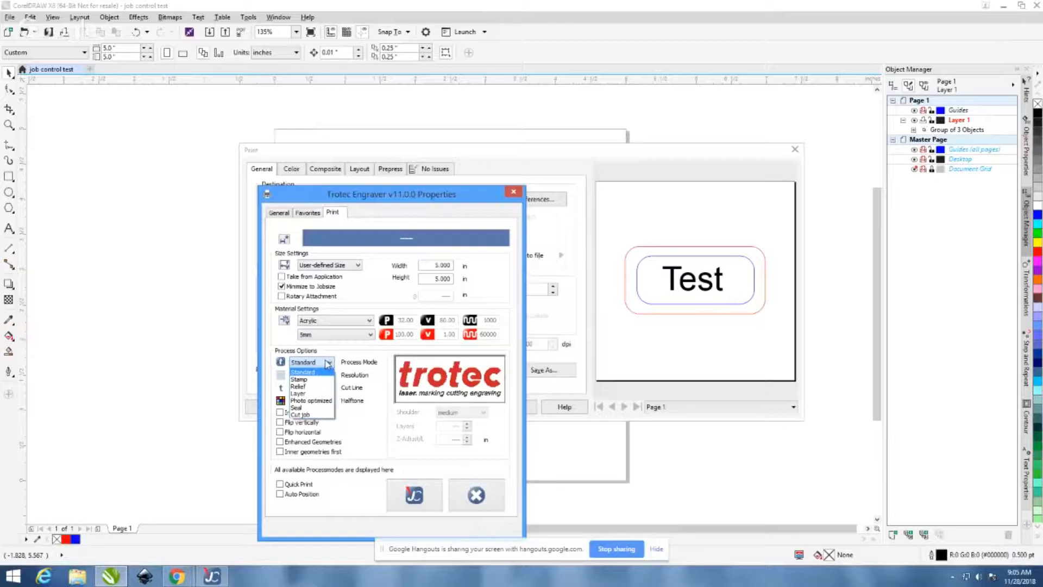
click(327, 371)
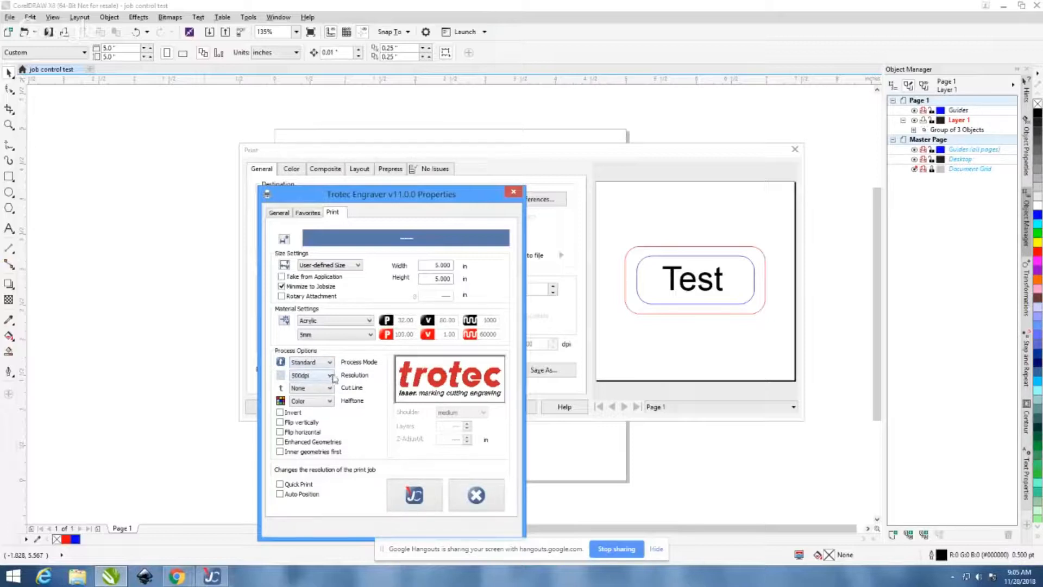
Step: Switch the process mode to Stamp and look through the other available modes
click(329, 363)
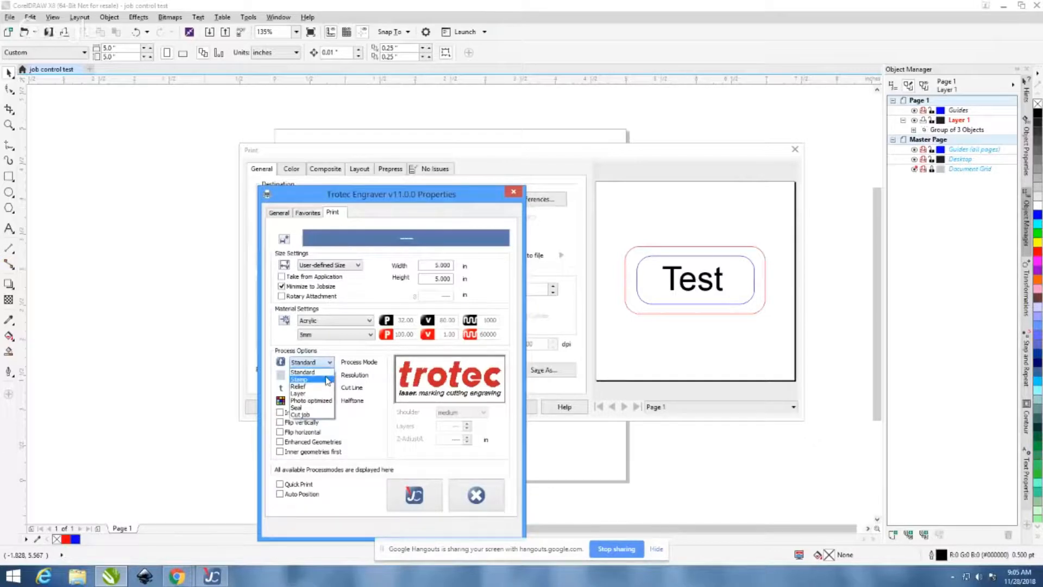
click(328, 380)
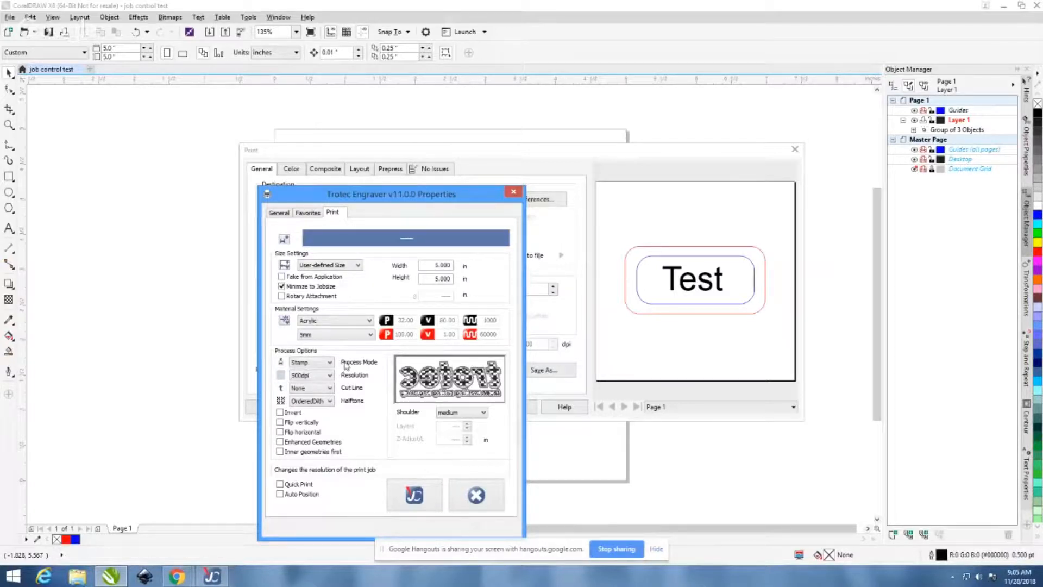
click(329, 363)
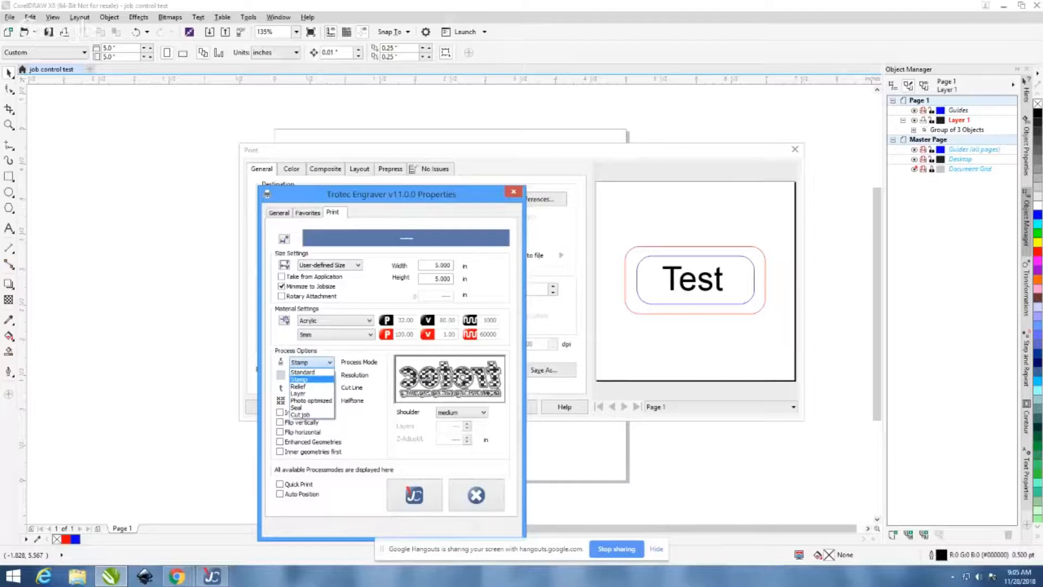
click(379, 369)
click(326, 363)
click(331, 363)
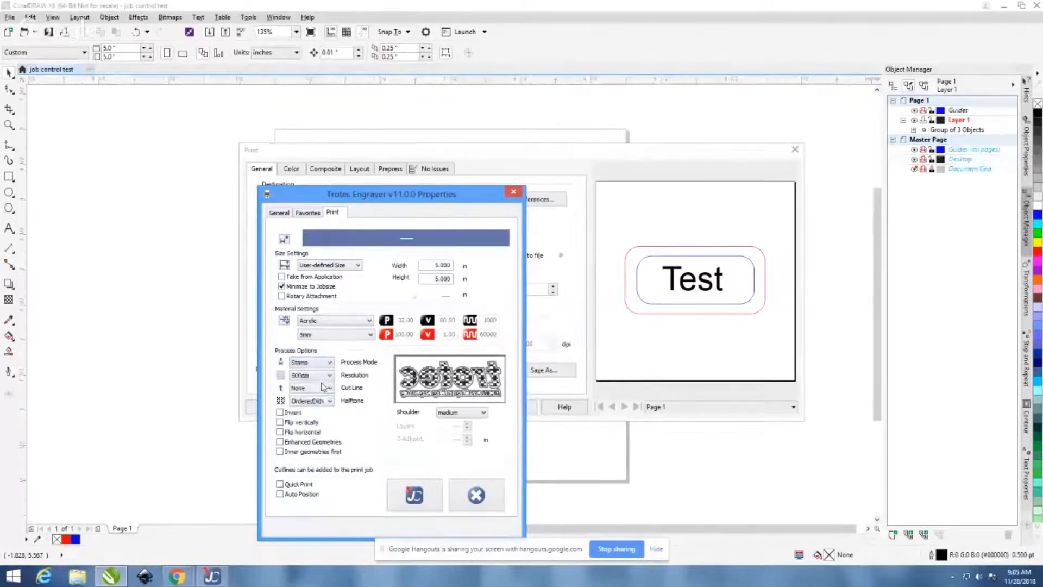
Step: Try the Relief process mode and switch to the Layer mode
click(331, 362)
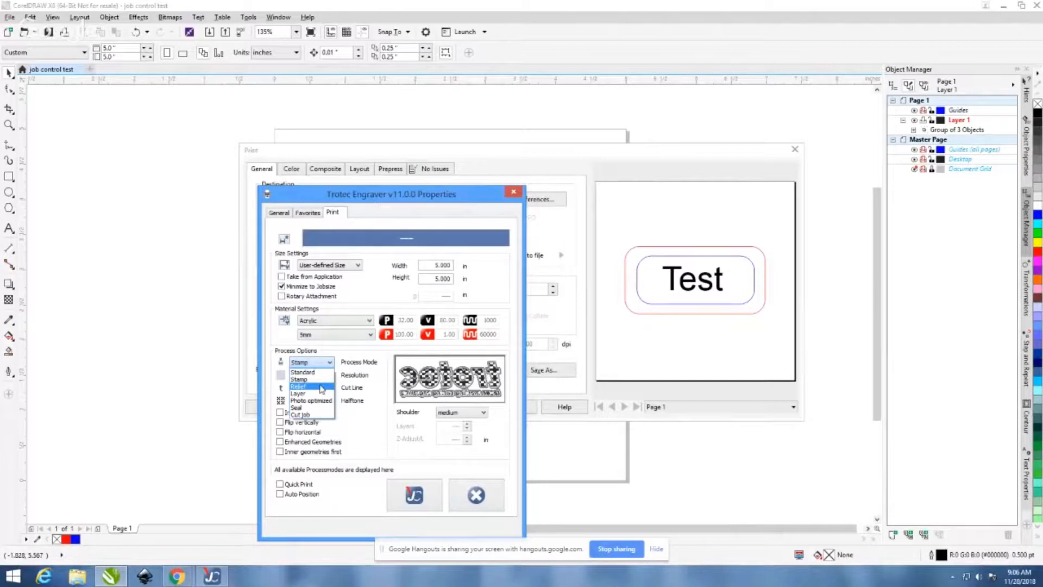
click(321, 386)
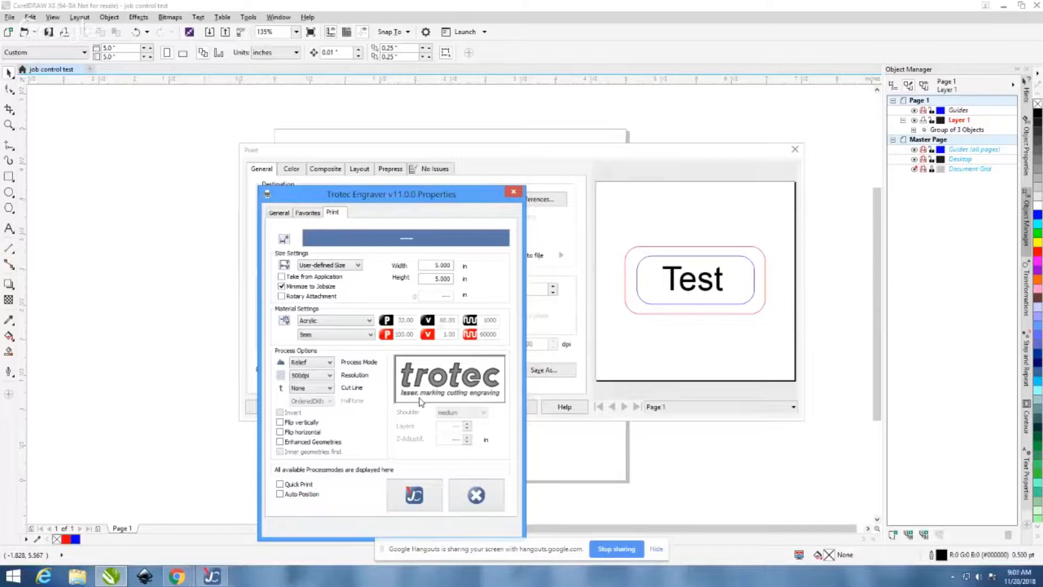
click(330, 363)
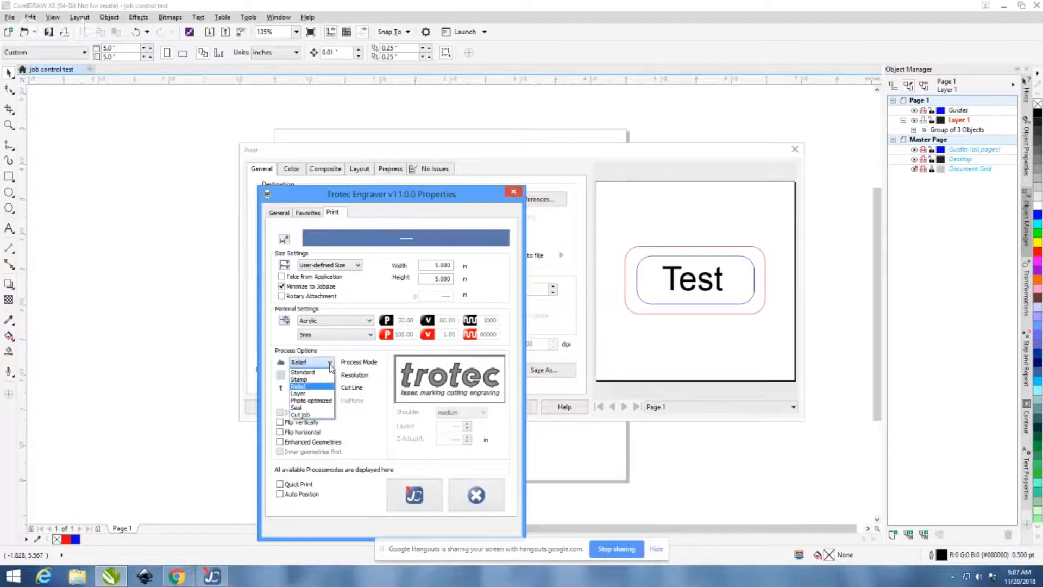
click(329, 393)
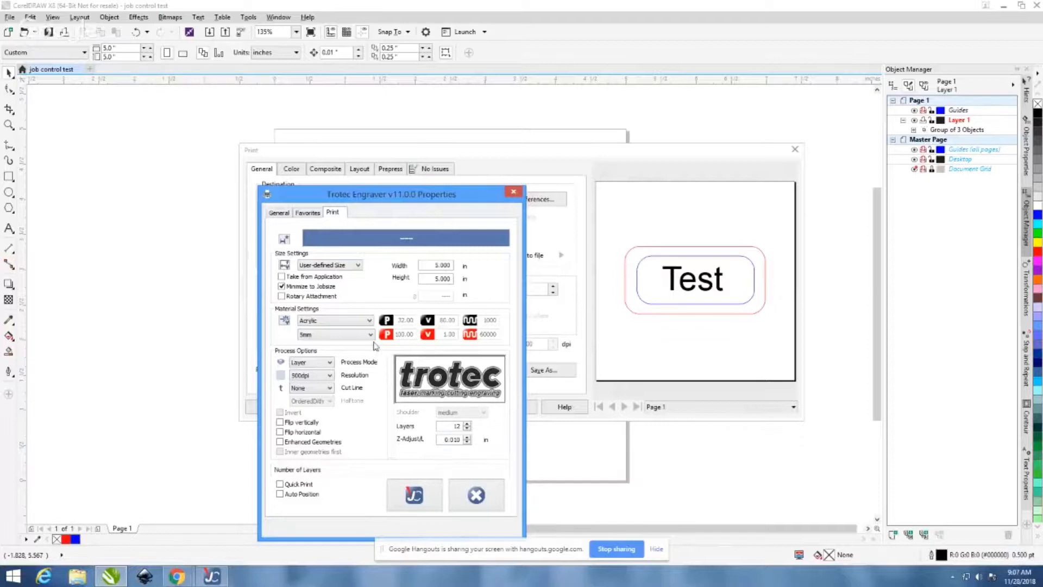
Step: Change the process mode to Photo optimized
click(329, 363)
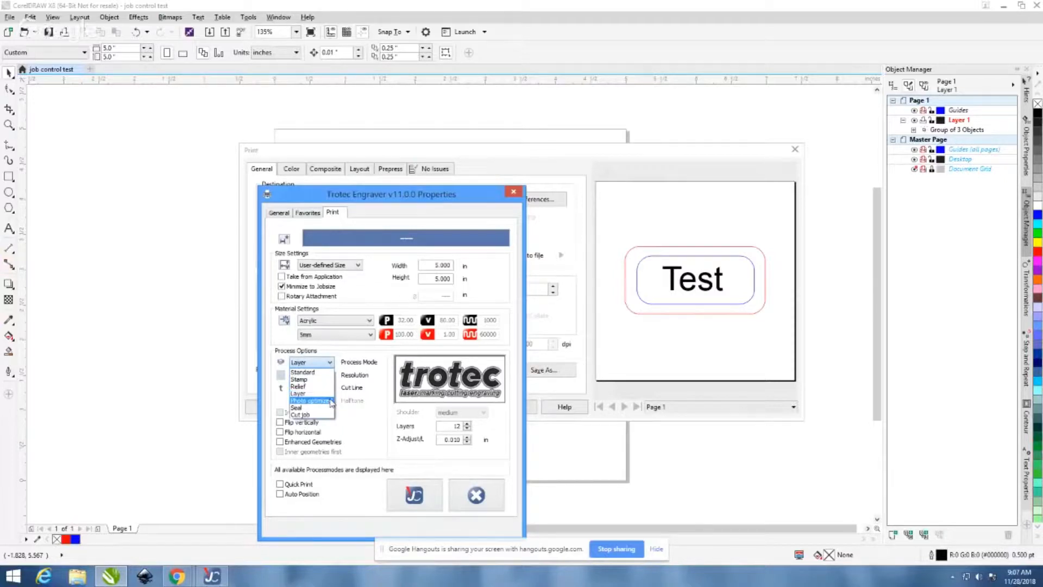
click(310, 401)
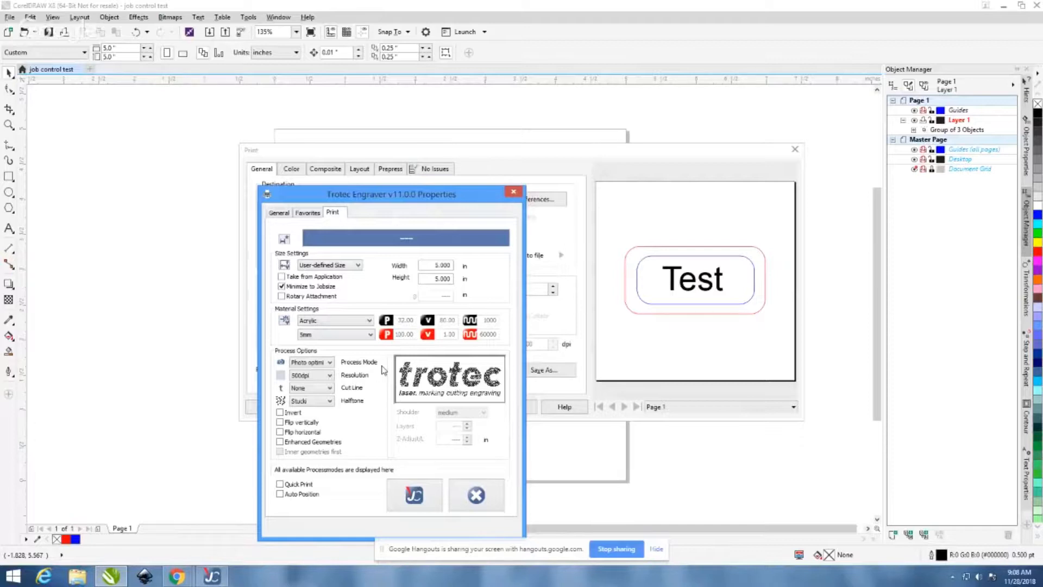
key(Down)
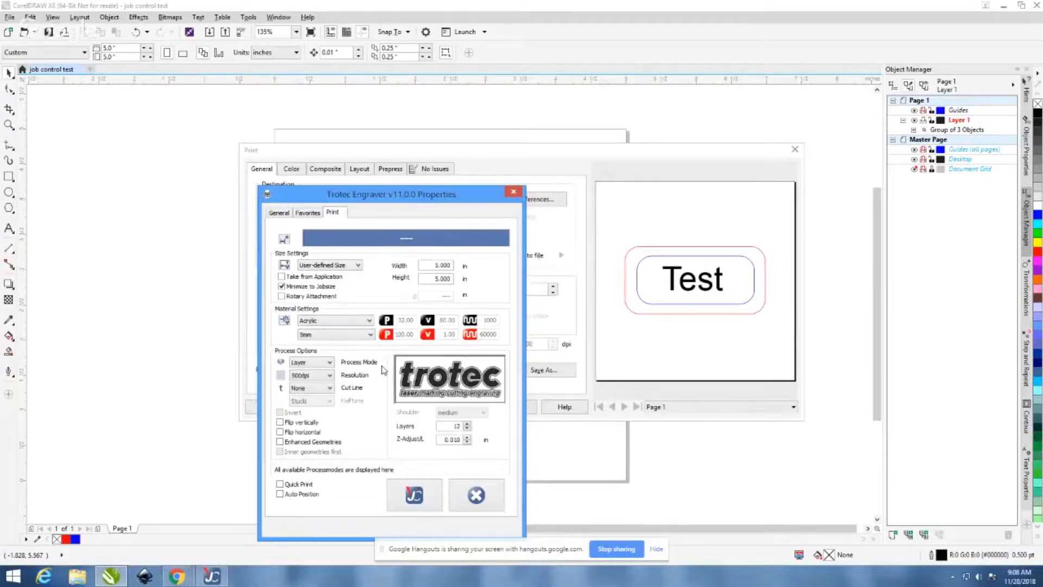
scroll(329, 364, up, 1)
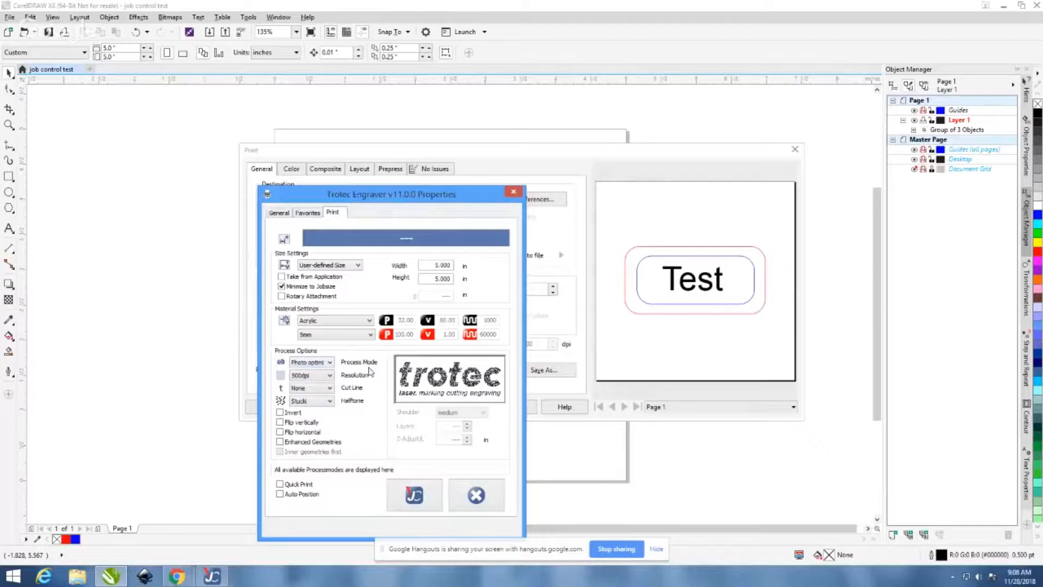
Step: Try the Seal process mode and switch to the Cut job mode
click(330, 362)
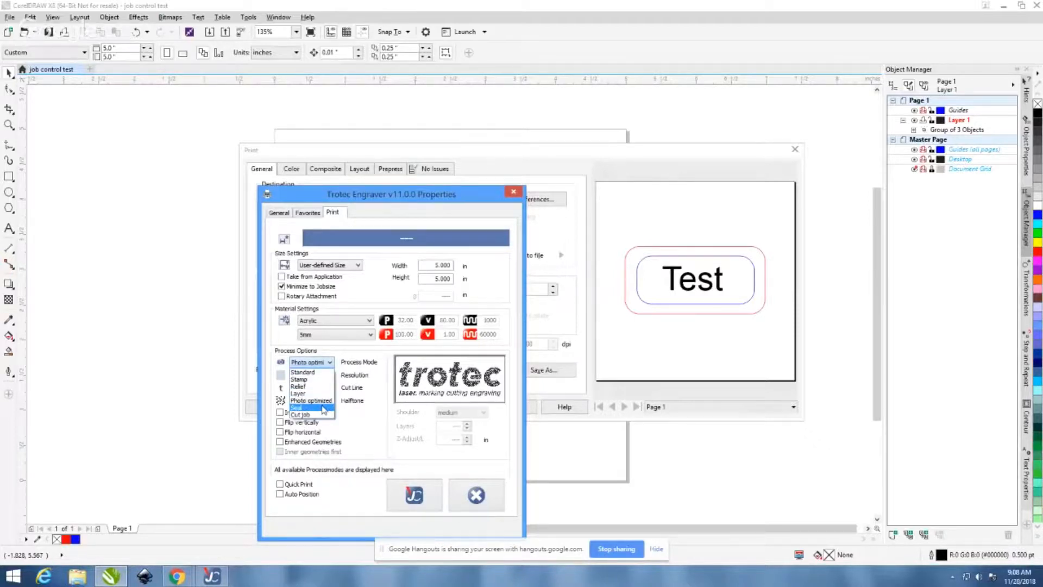
click(324, 409)
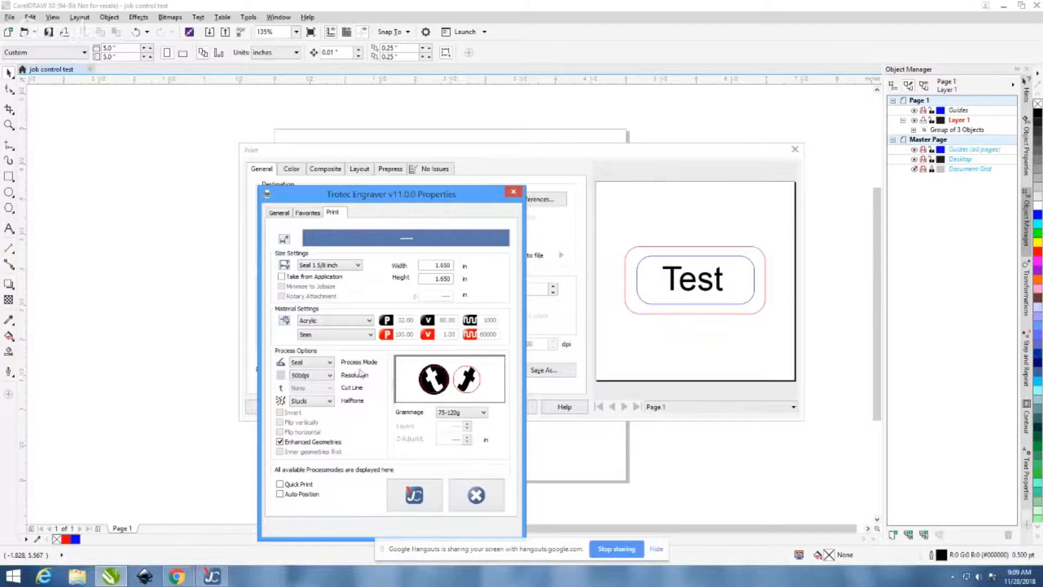
click(329, 362)
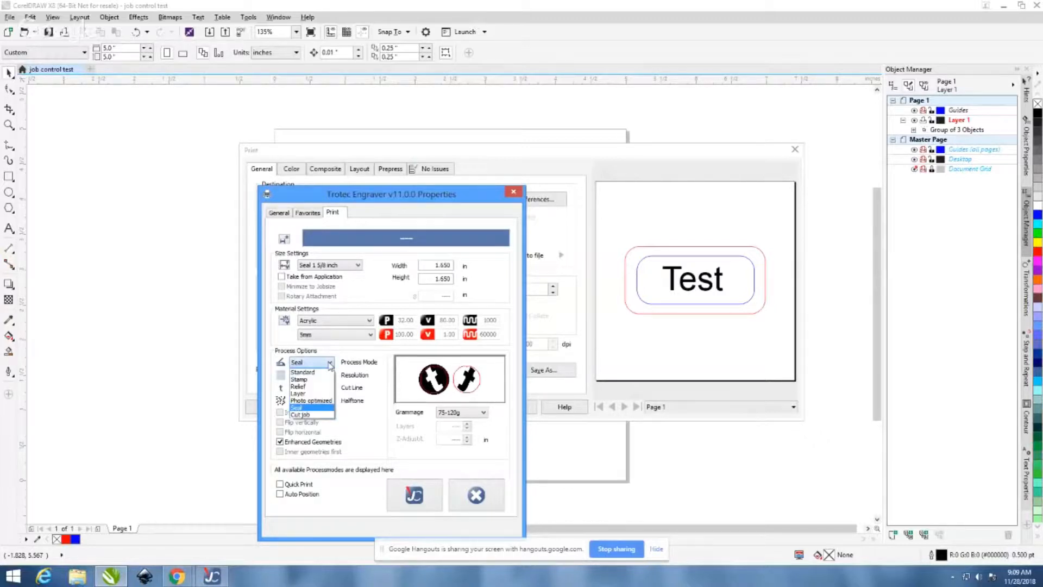
click(326, 415)
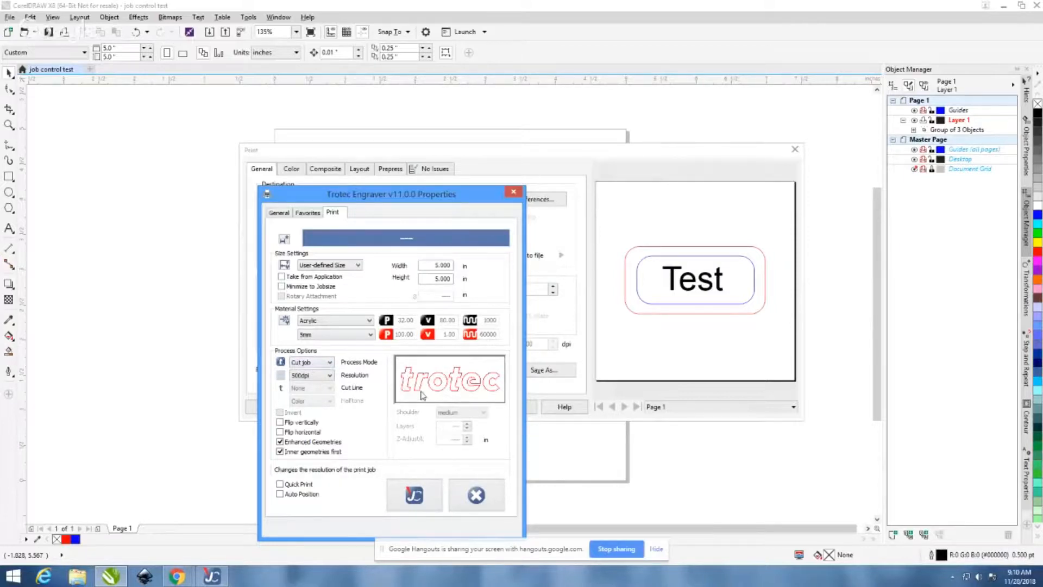
Step: Set the process mode back to Standard and review the resolution choices, keeping 500dpi
click(330, 362)
click(333, 373)
click(330, 375)
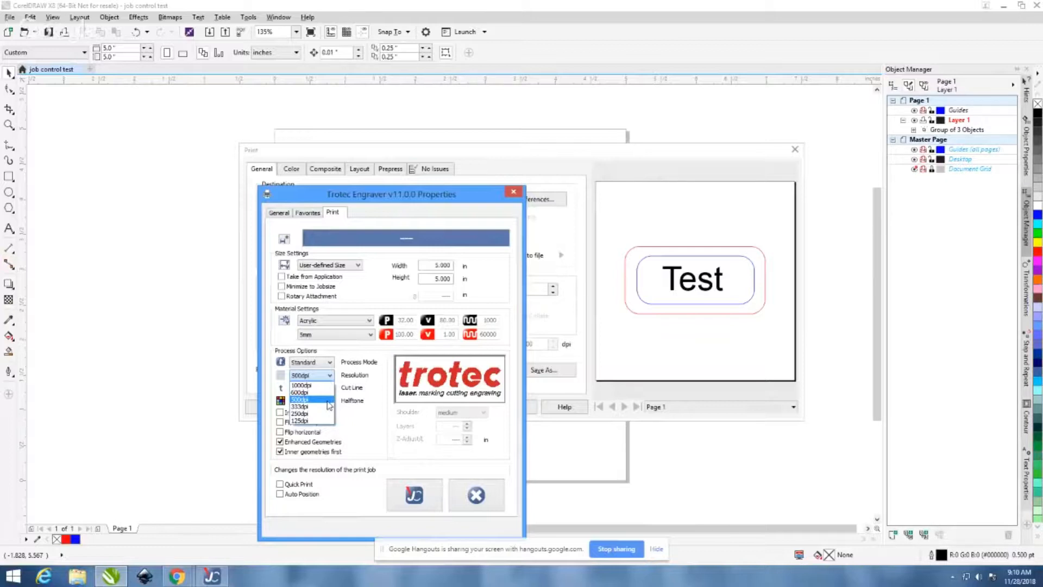
click(351, 385)
click(329, 376)
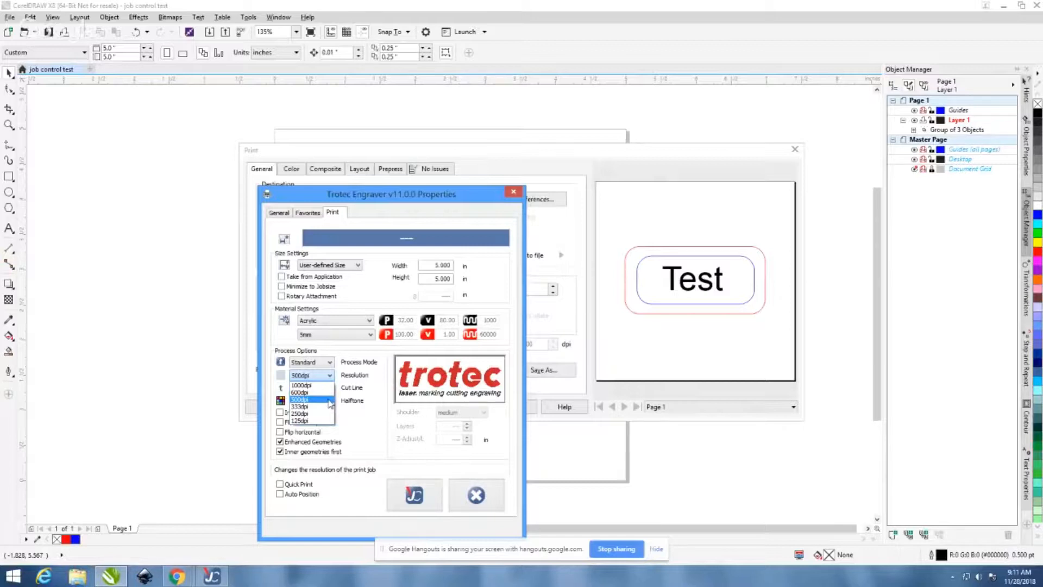
click(373, 397)
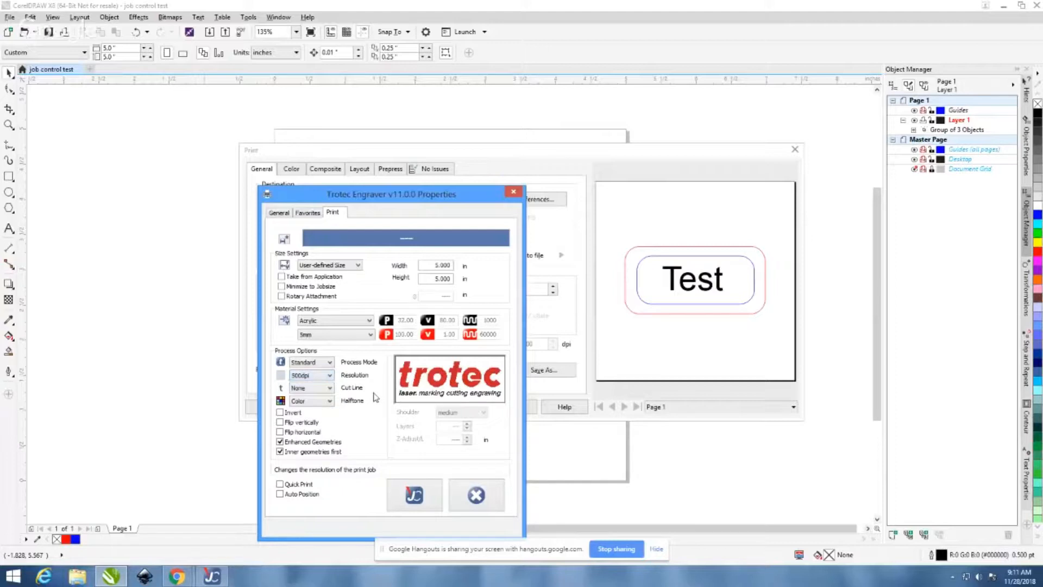
click(329, 375)
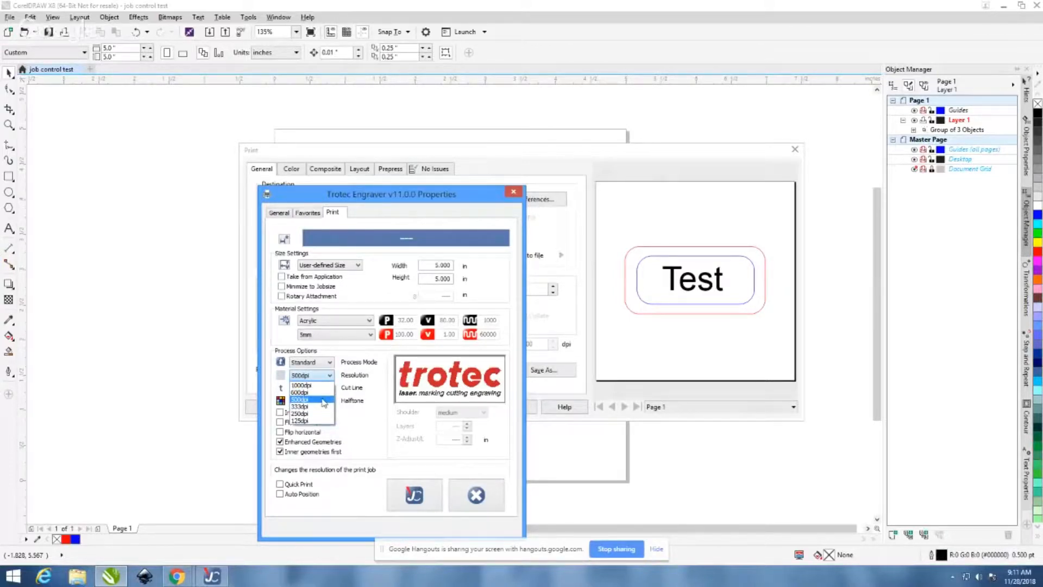
click(363, 388)
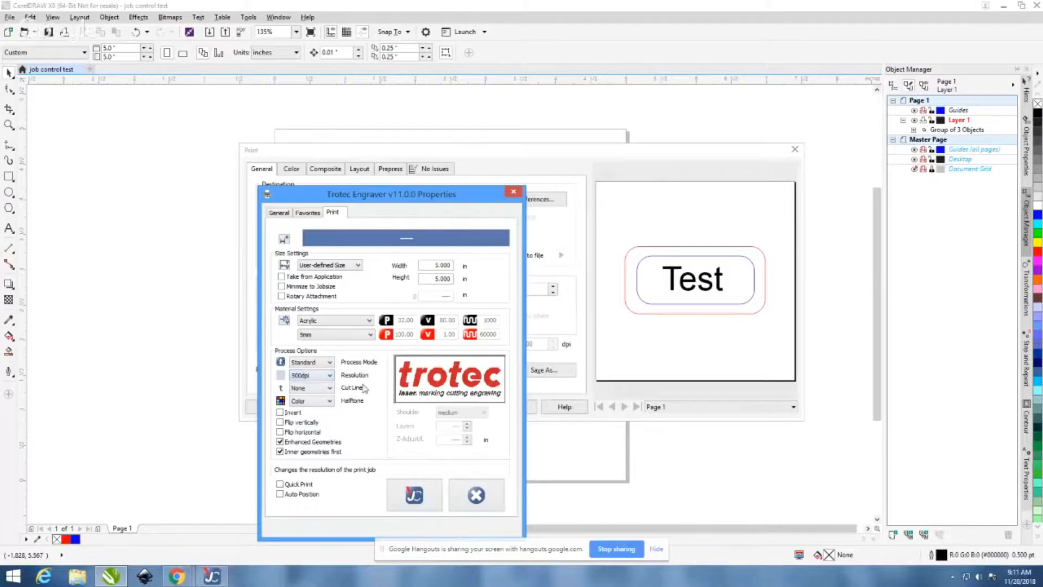
Step: Try a Rectangular cut line for the job and change it to Circular
click(330, 388)
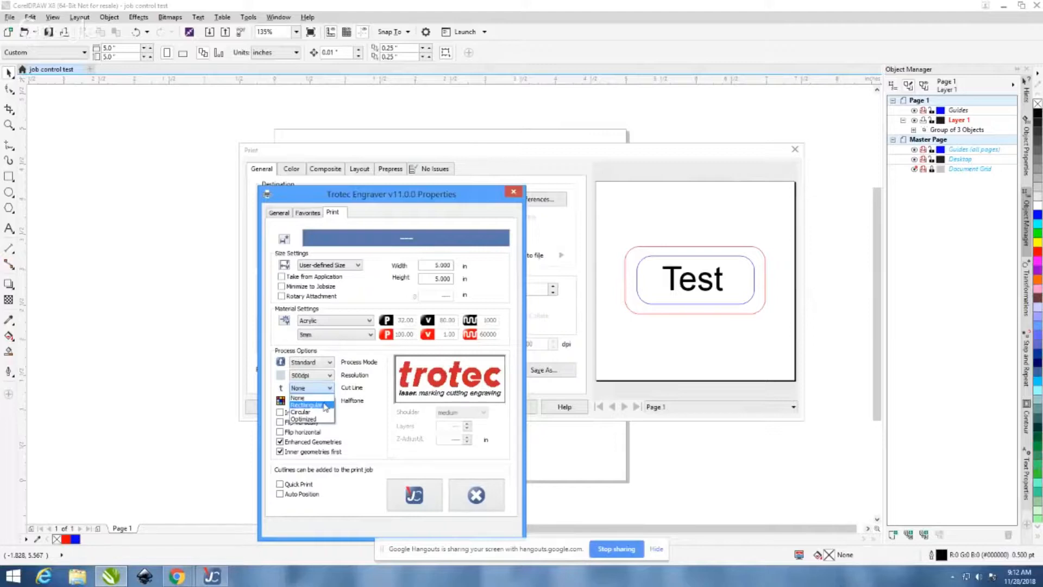
click(326, 406)
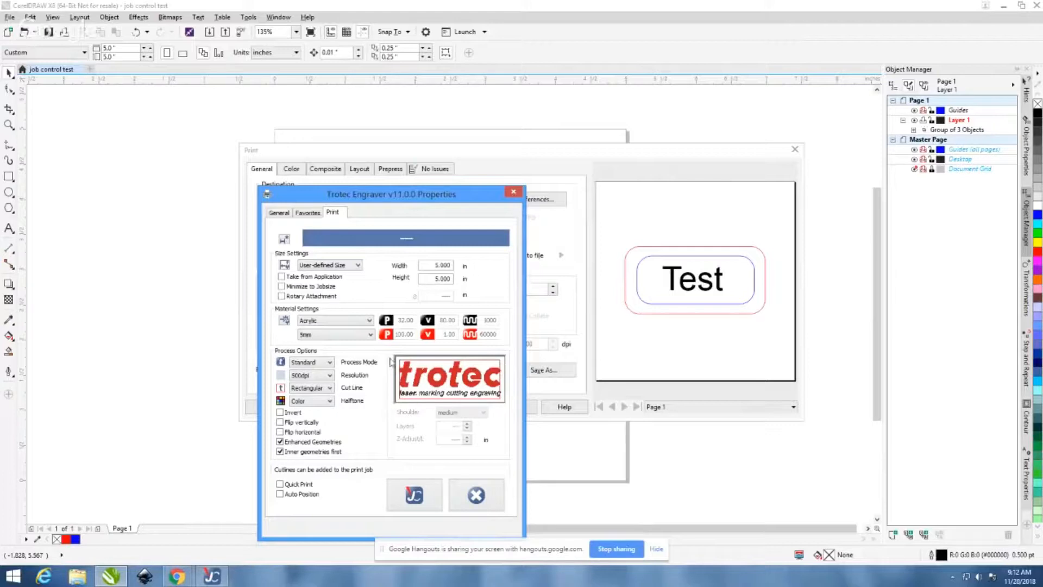
click(315, 387)
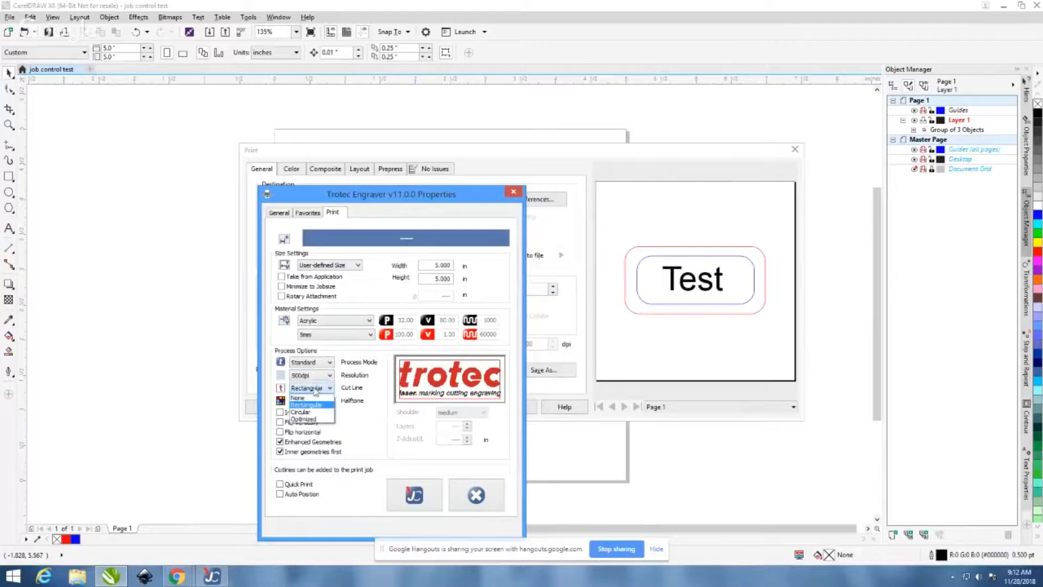
click(316, 412)
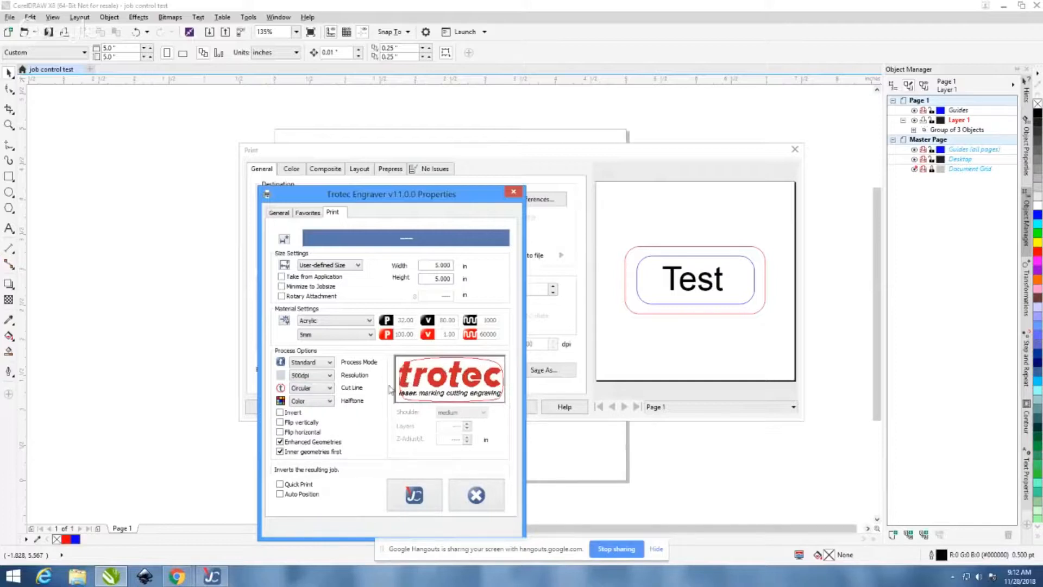
Step: Try the Optimized cut line for the job and set the cut line back to None
click(327, 391)
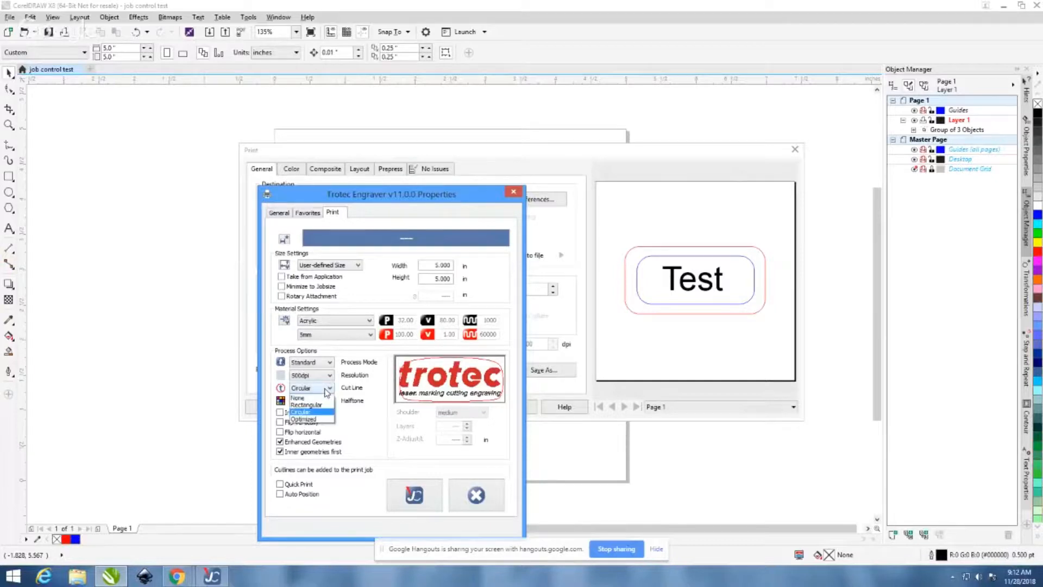
click(326, 420)
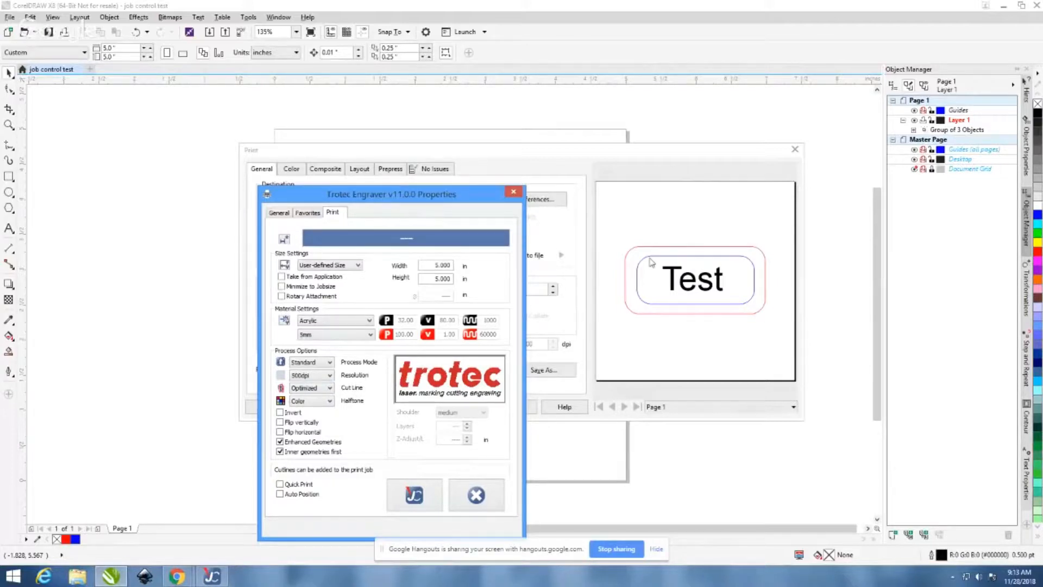
click(326, 391)
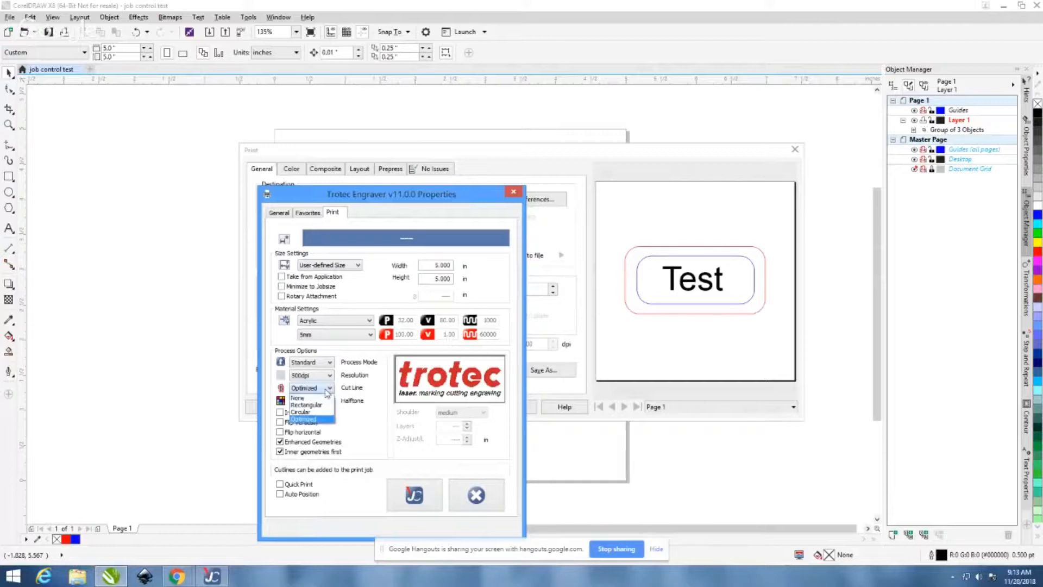
click(325, 404)
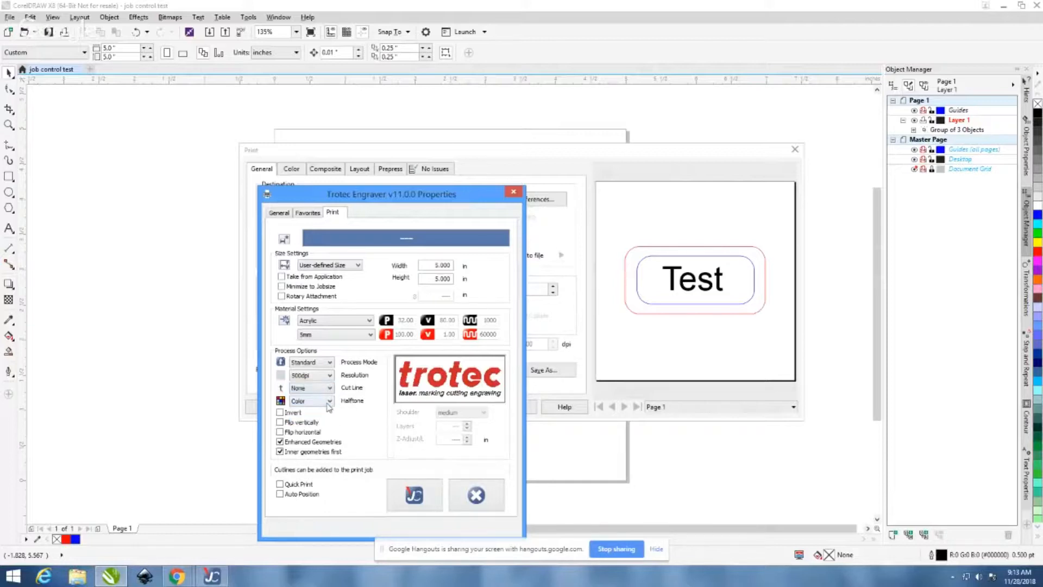
Step: Review the halftone choices and try OrderedDithering, Stucki, Jarvis and FloydSteinberg in turn on the preview
click(329, 402)
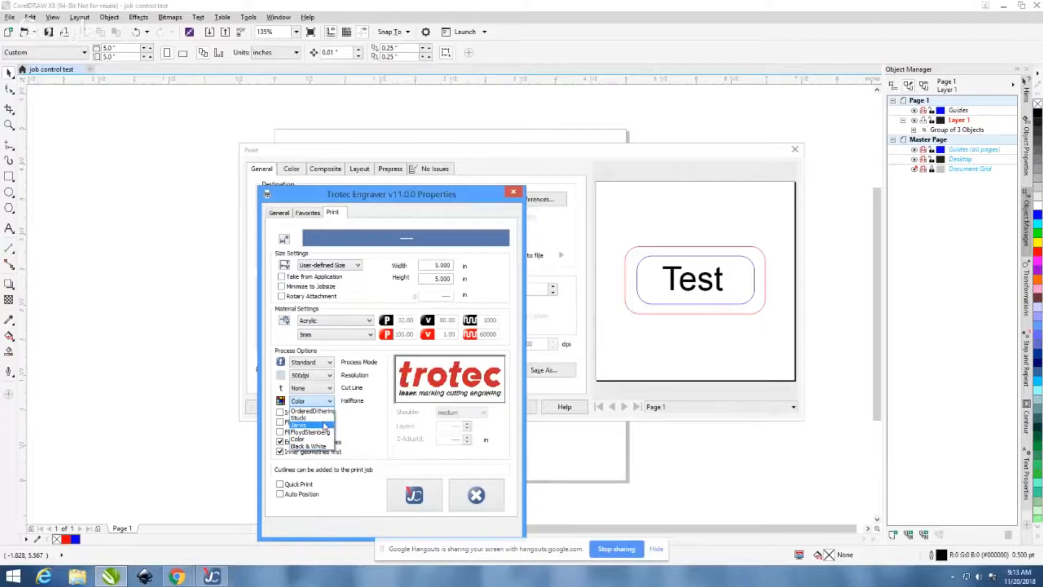
click(360, 409)
click(328, 401)
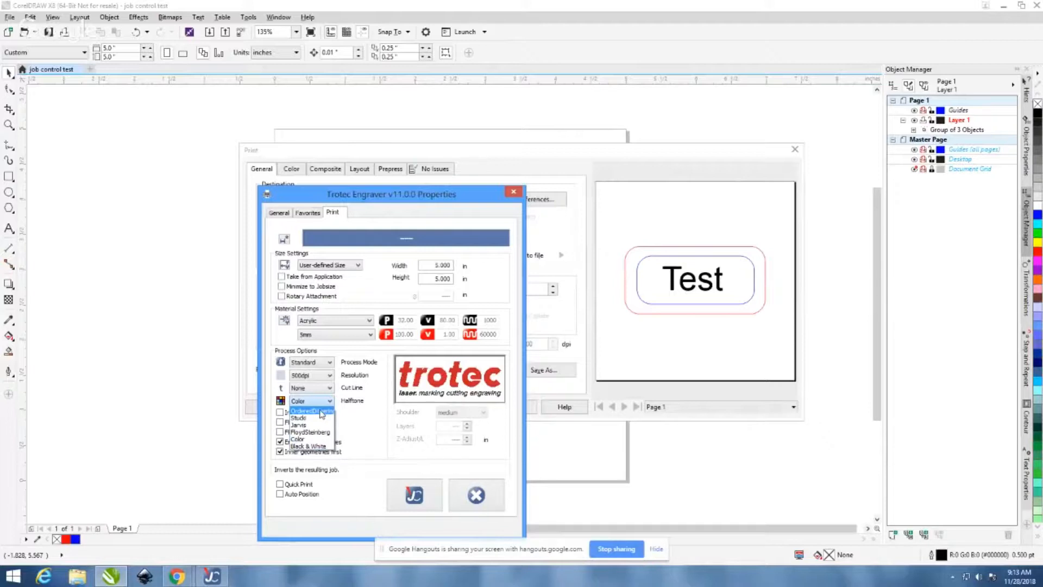
click(321, 412)
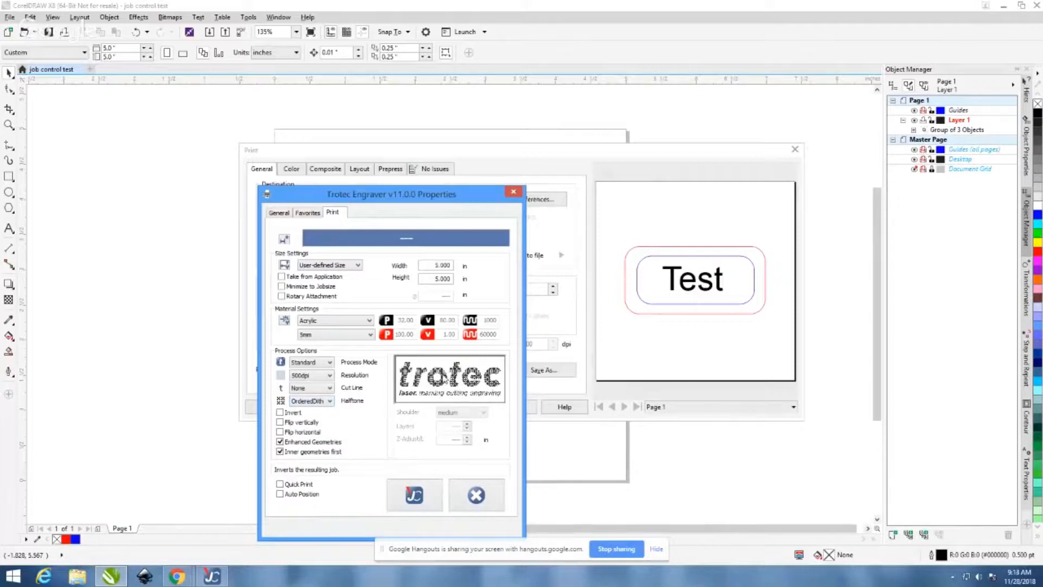
click(329, 401)
click(321, 423)
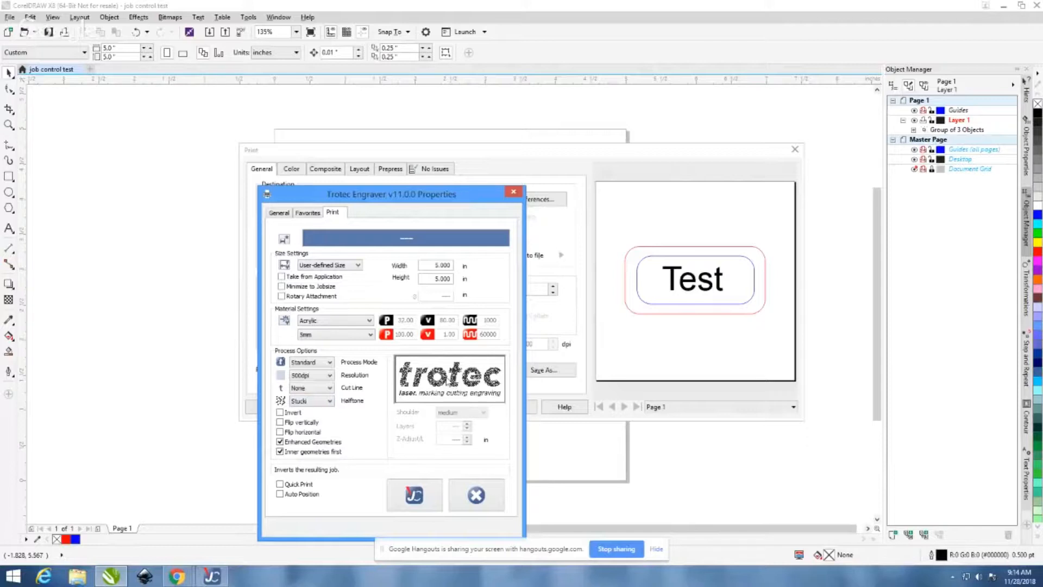
click(328, 401)
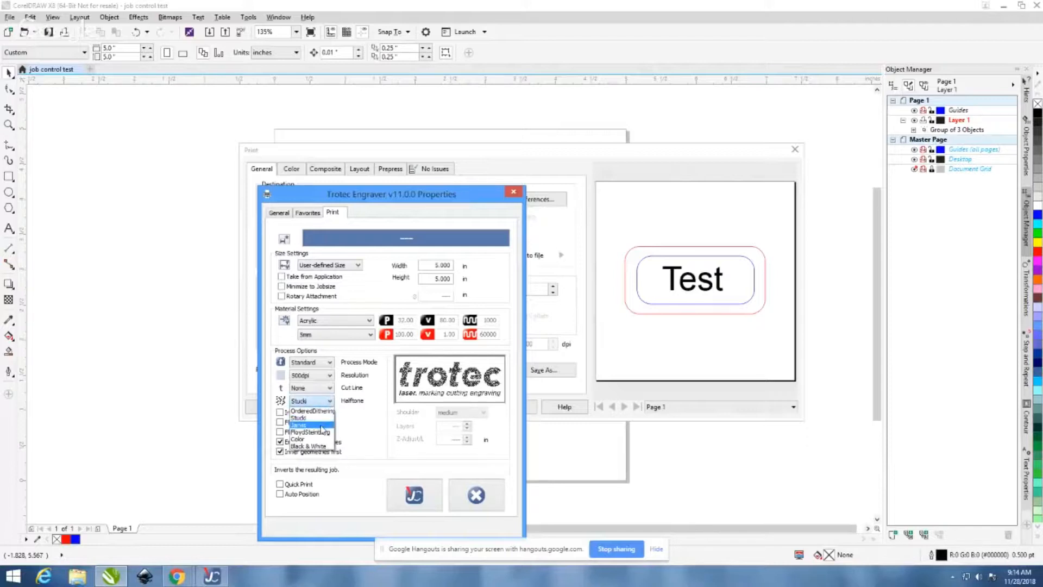
click(321, 426)
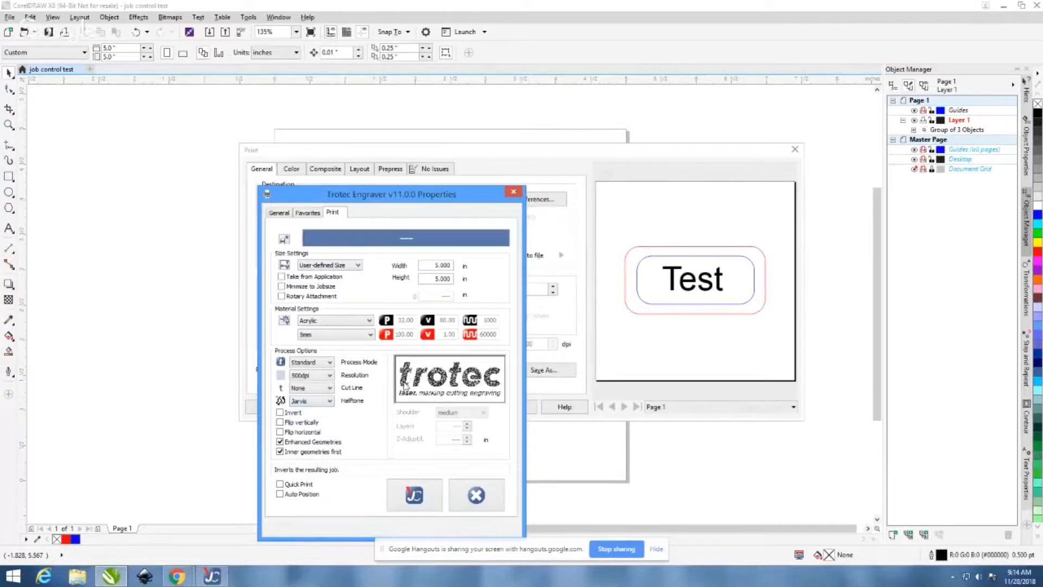
click(330, 401)
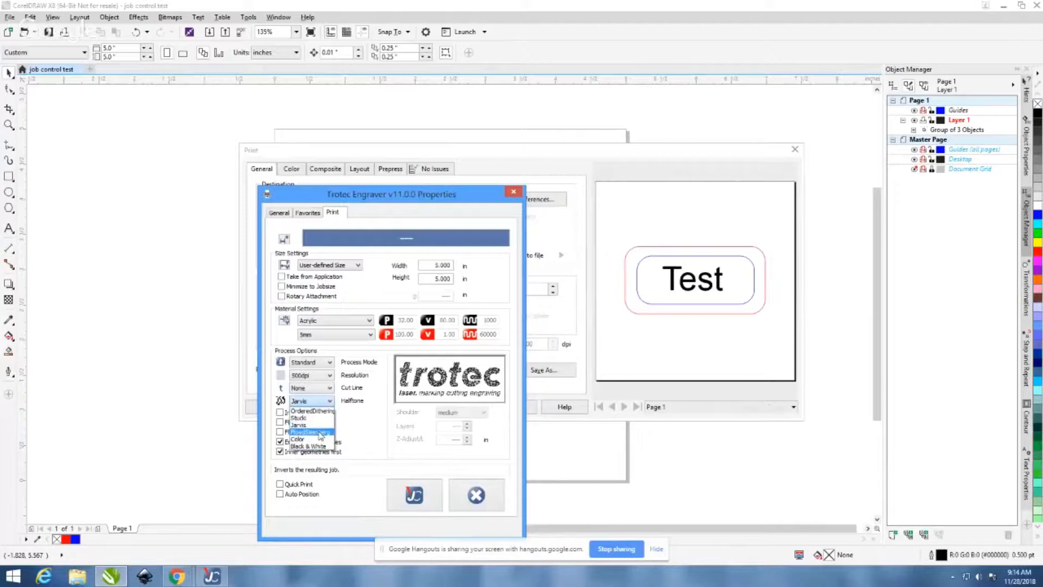
click(320, 433)
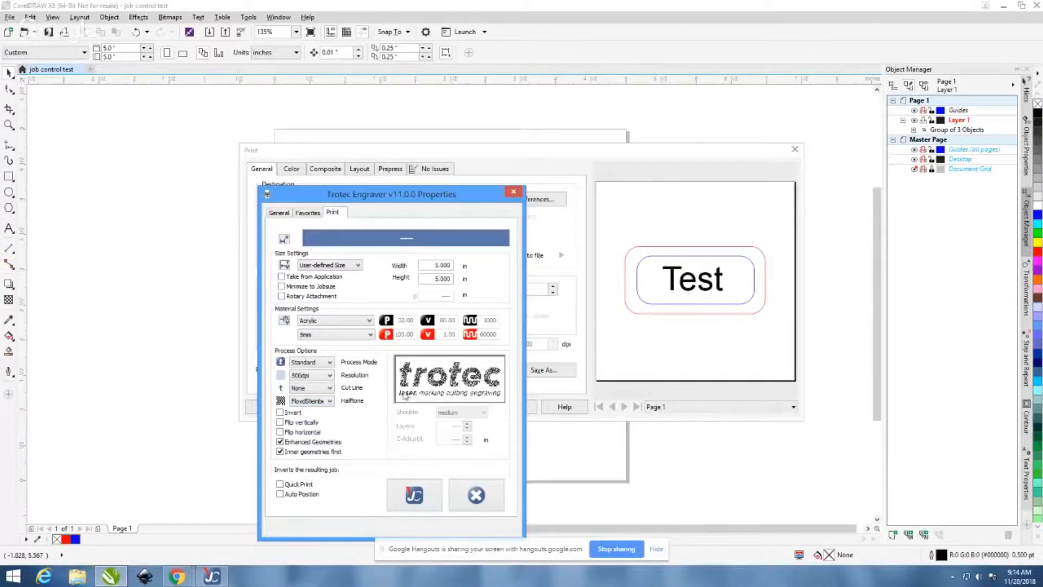
Step: Go through the four dithering halftones again, from OrderedDithering through Stucki and Jarvis to FloydSteinberg, to compare their previews
click(330, 401)
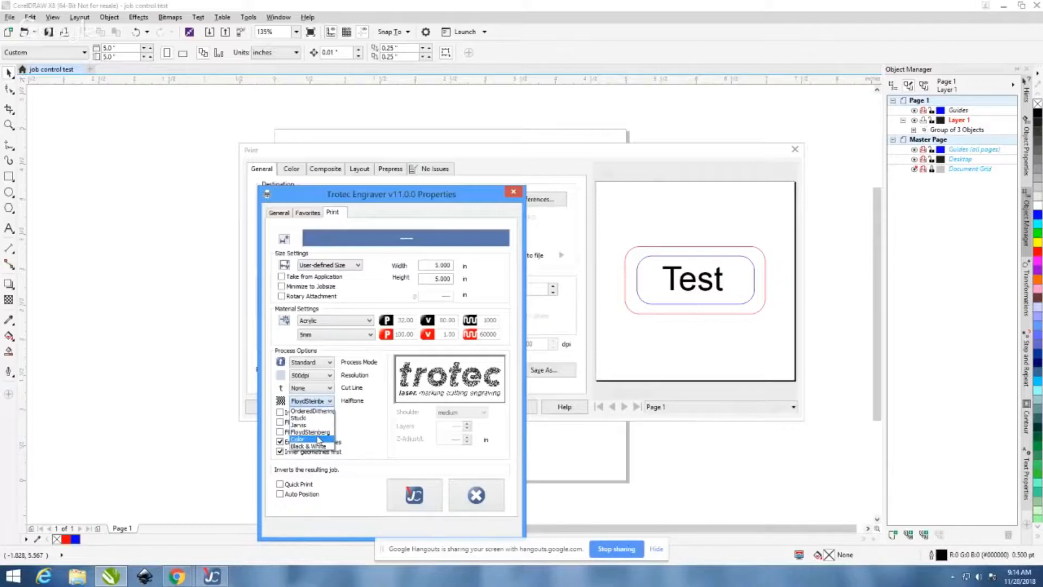
click(324, 412)
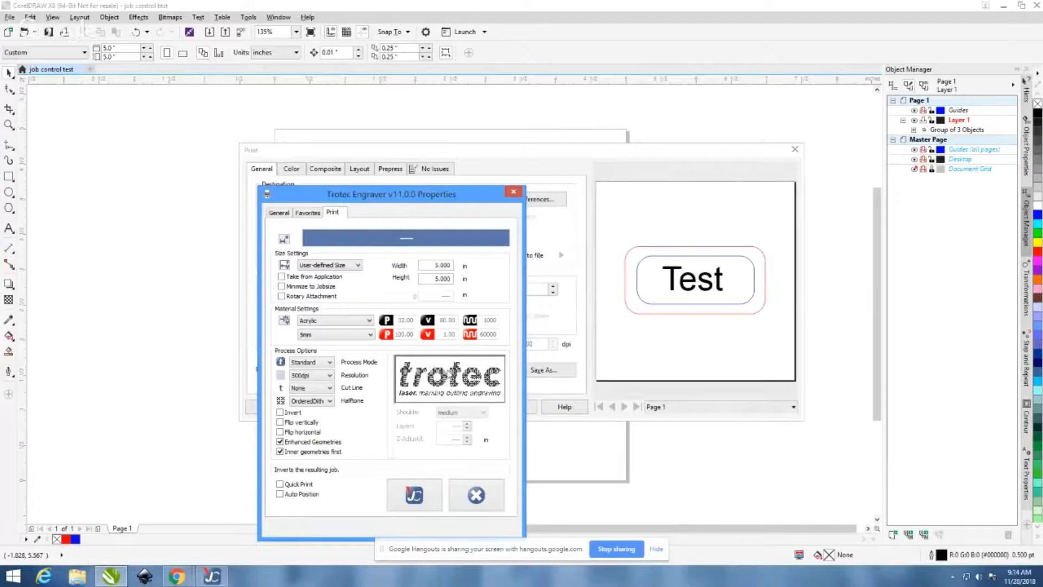
click(302, 402)
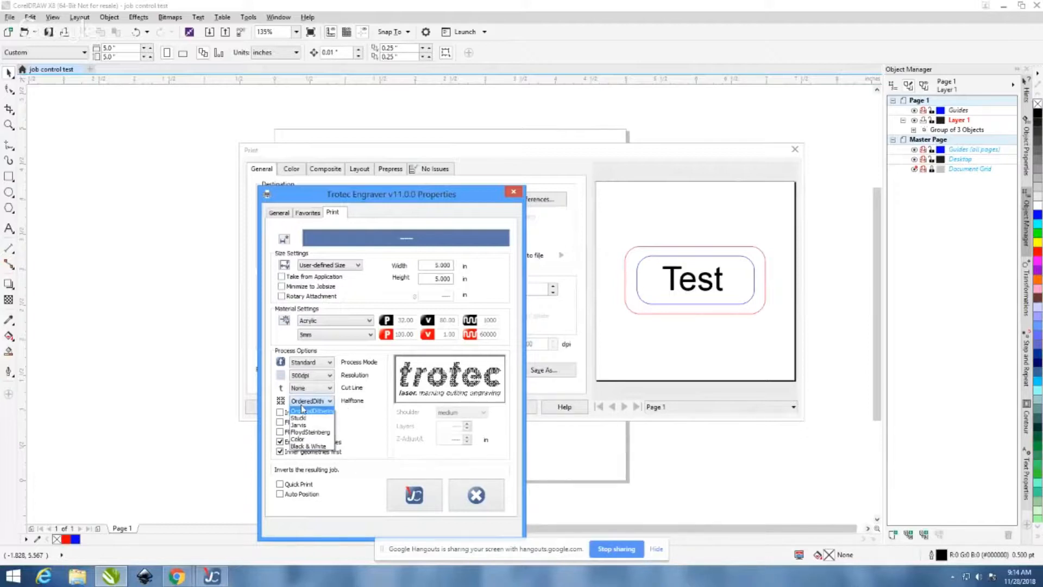
click(307, 420)
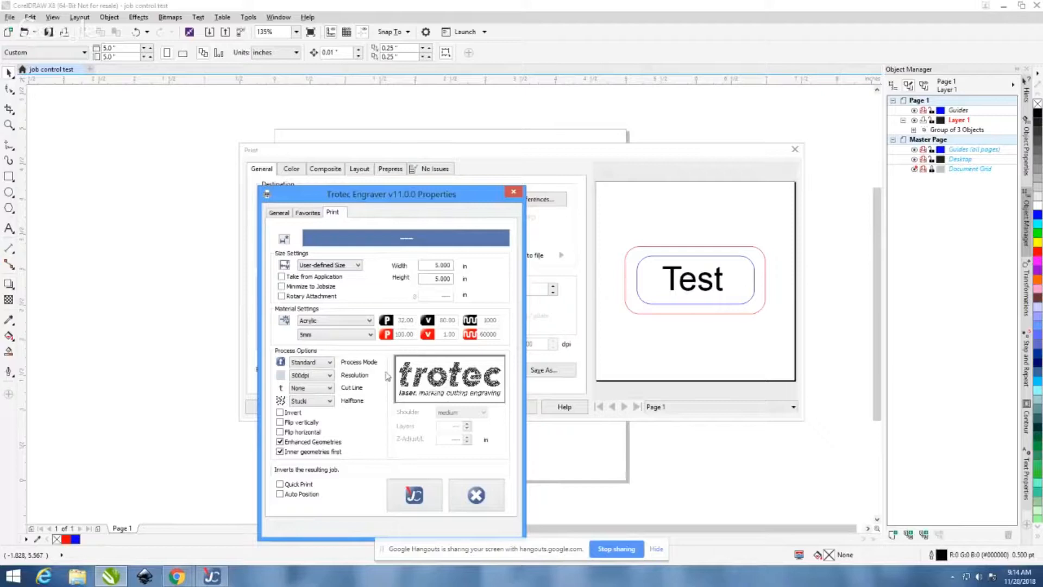
click(328, 402)
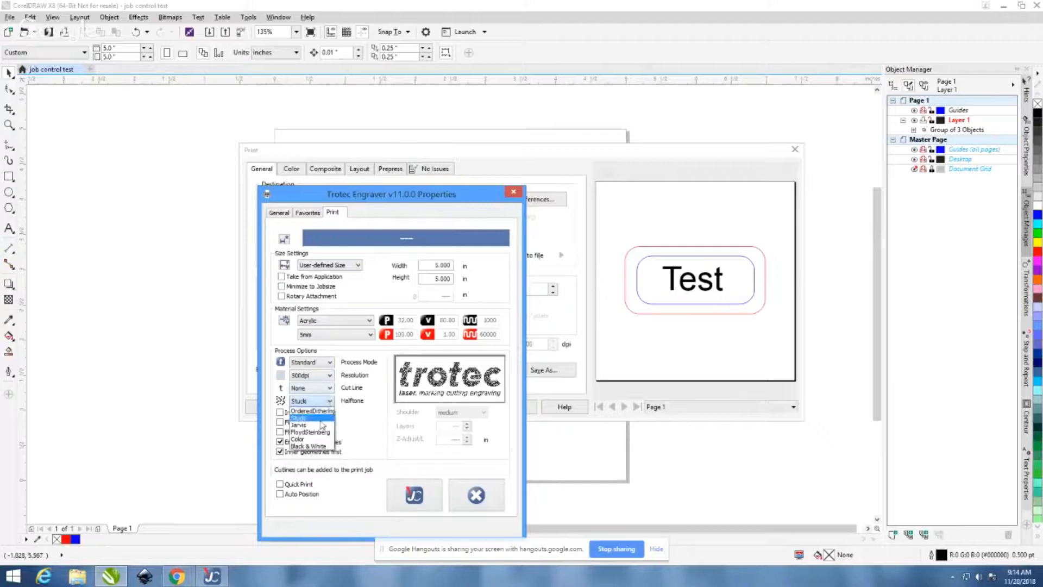
click(320, 429)
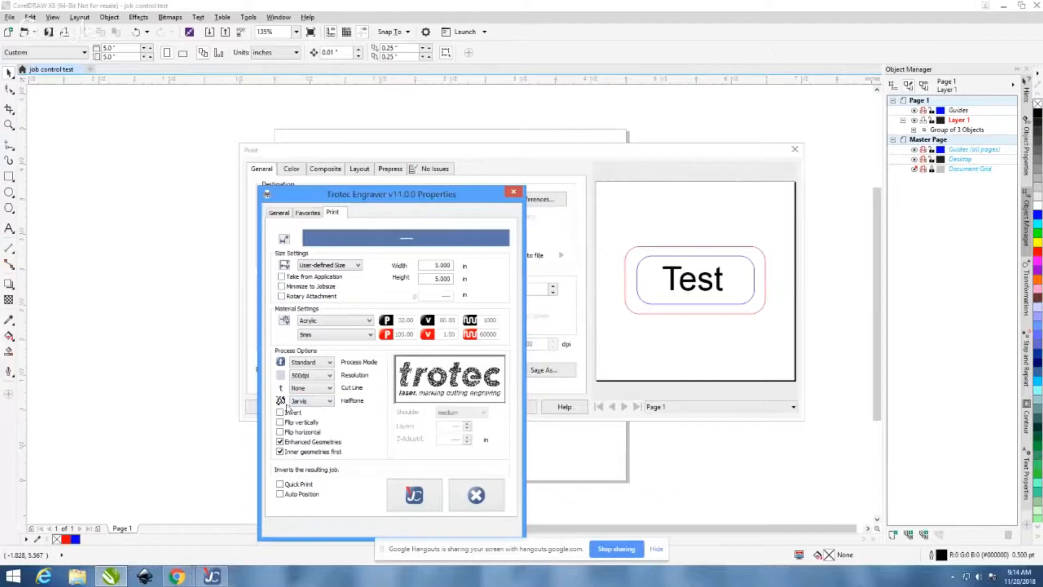
click(307, 401)
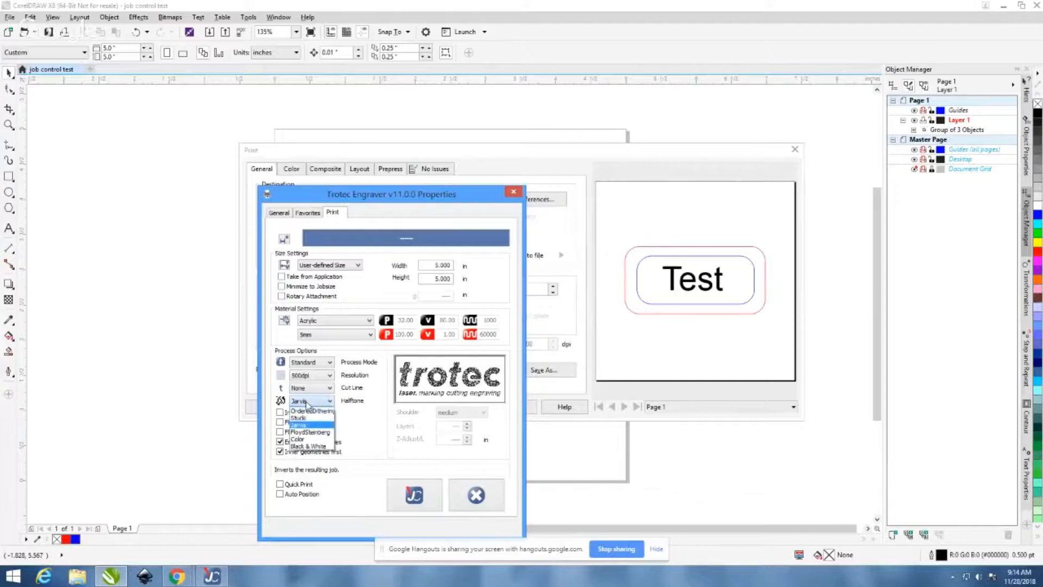
click(310, 432)
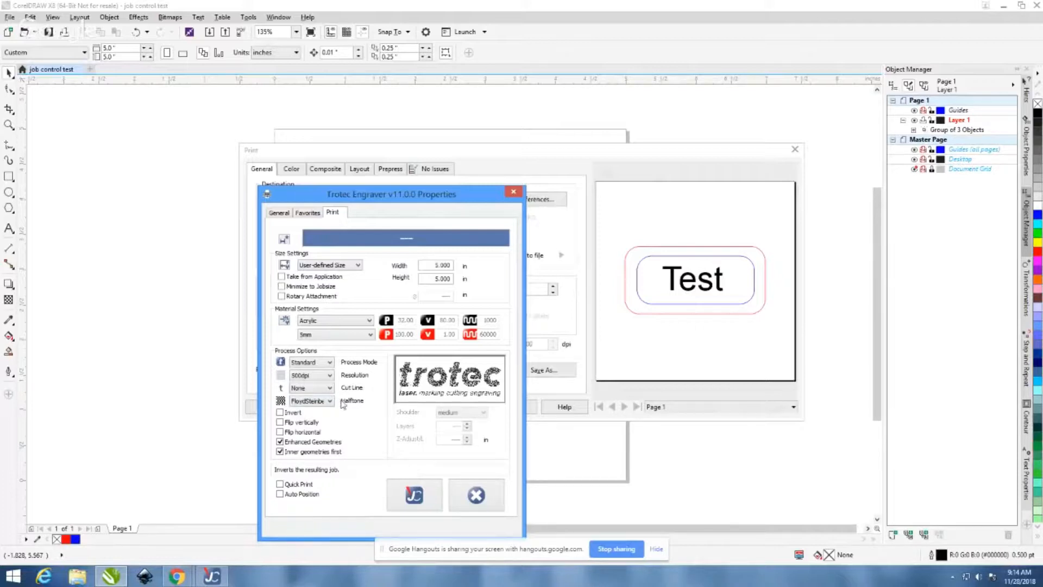
click(321, 403)
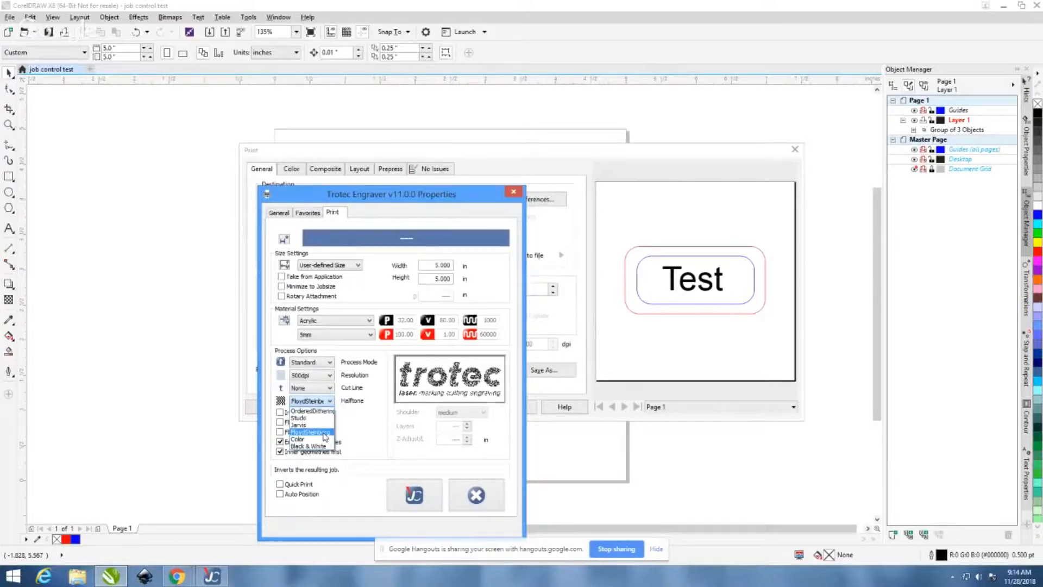
click(387, 380)
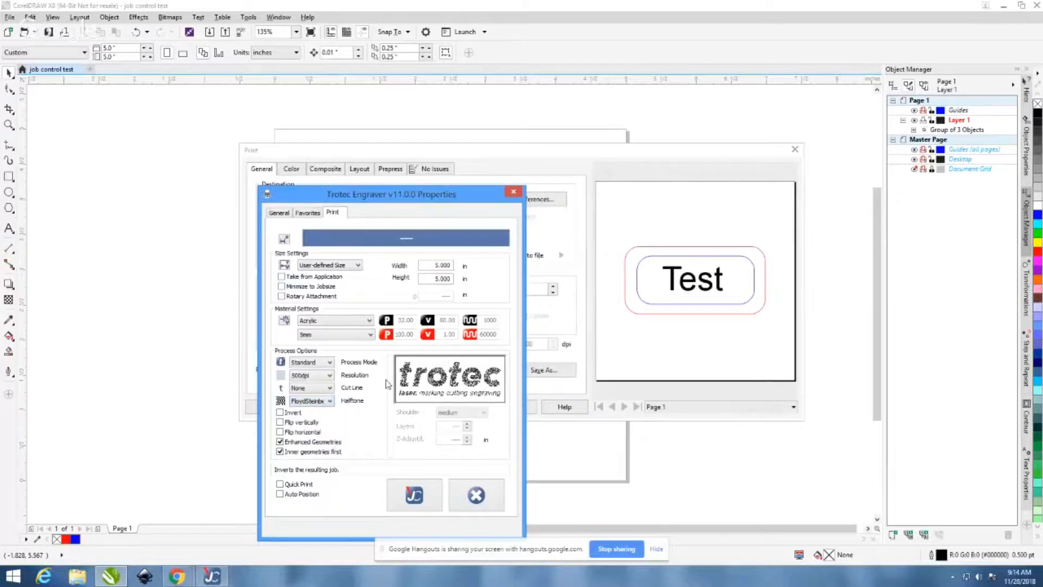
Step: Switch the halftone to OrderedDithering once more and set it back to Color
click(327, 401)
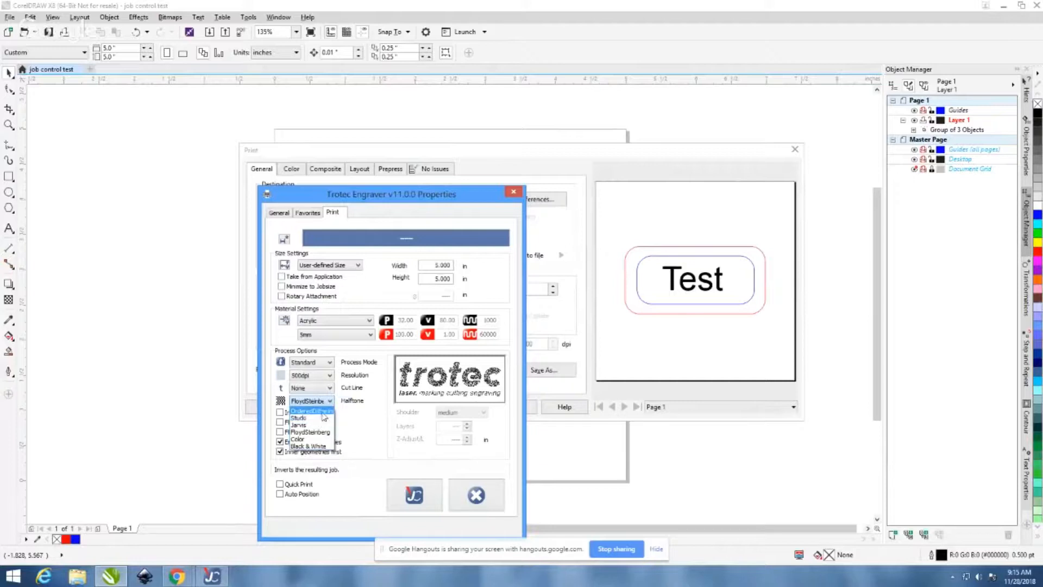
click(323, 411)
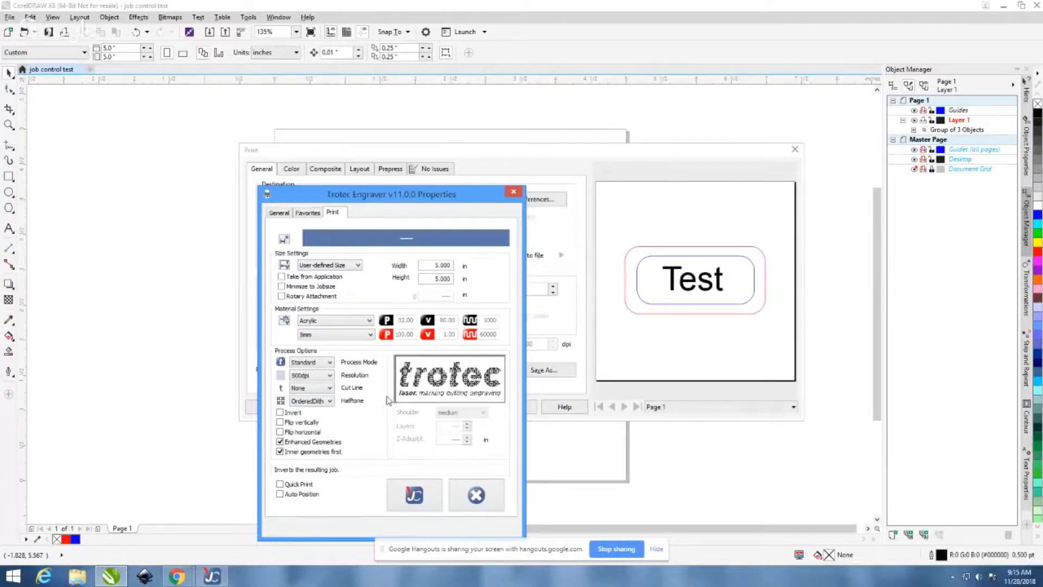
click(329, 402)
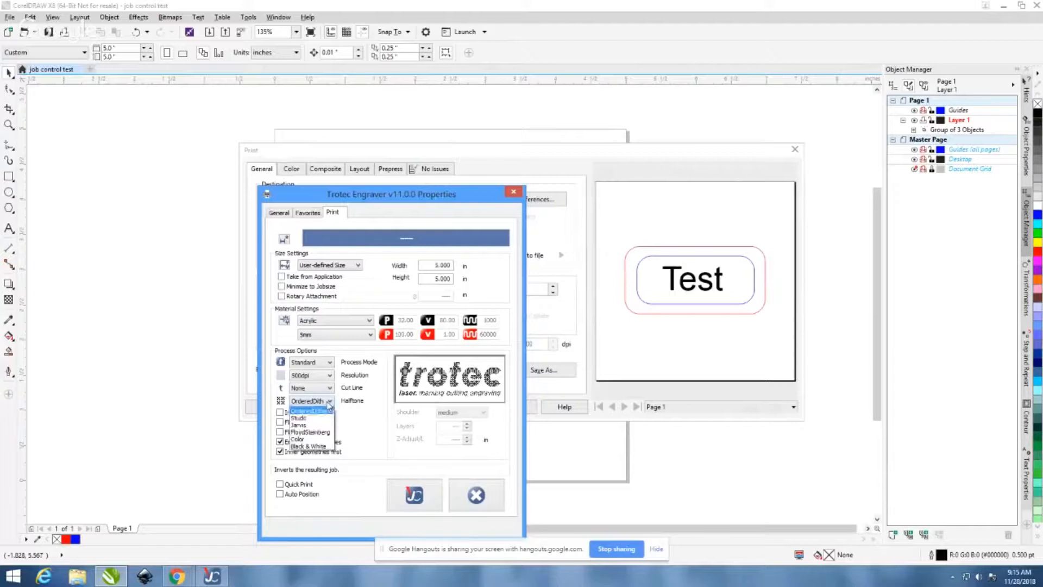
click(317, 440)
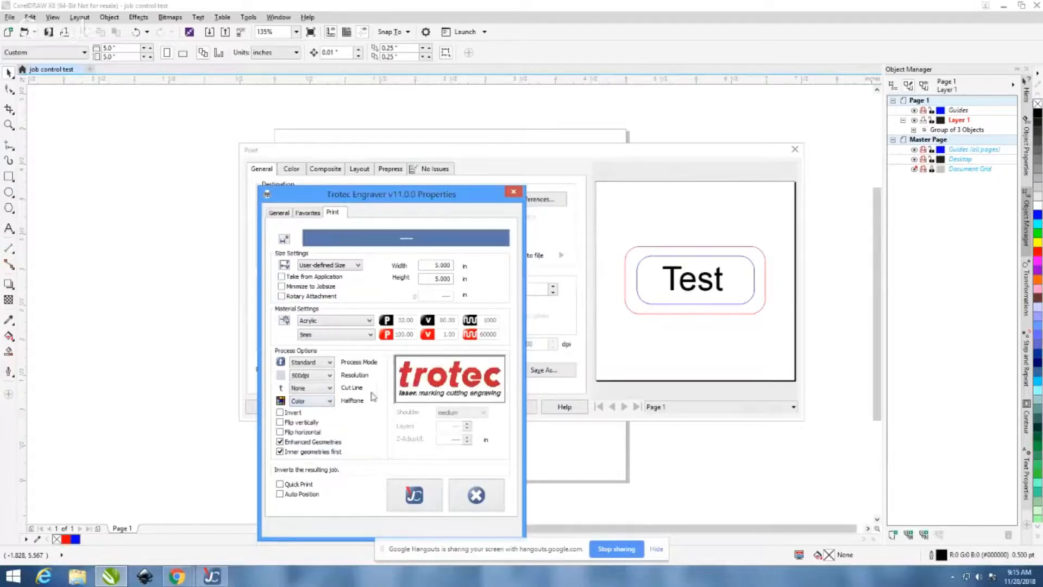
Step: Review the available halftone options, keeping Color for the job
click(329, 401)
click(330, 401)
click(330, 401)
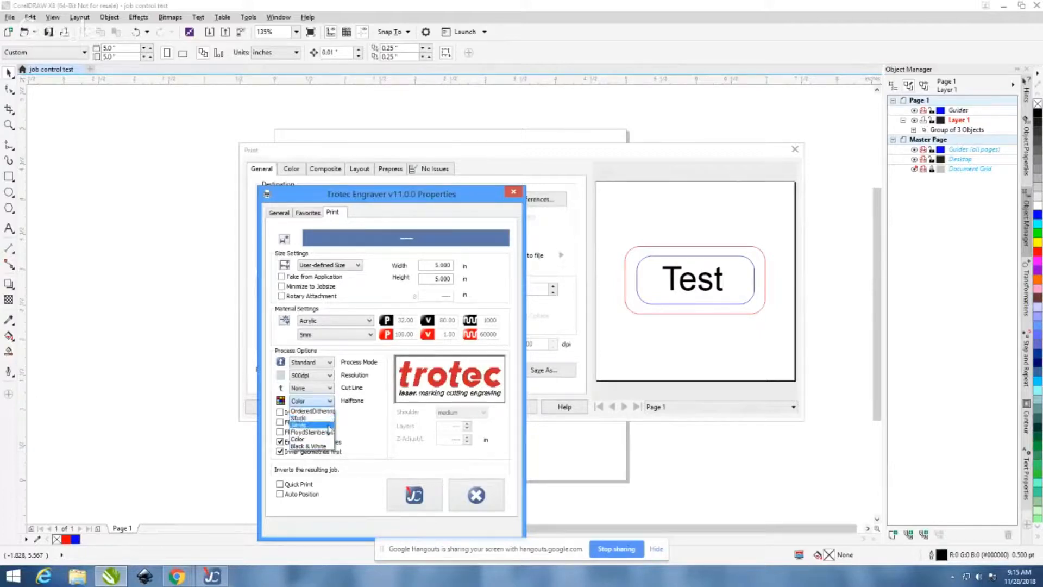
click(375, 412)
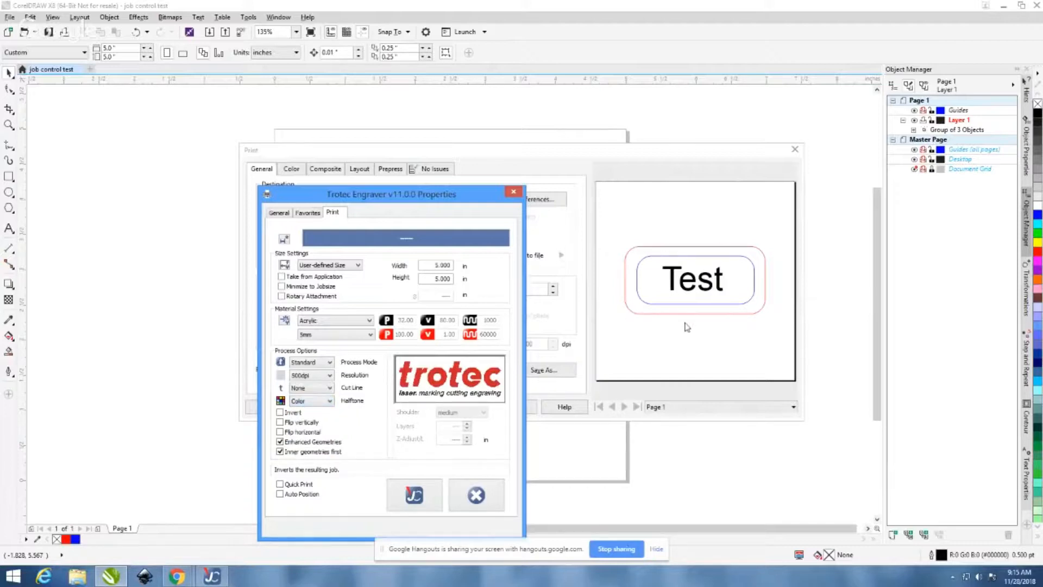
click(330, 401)
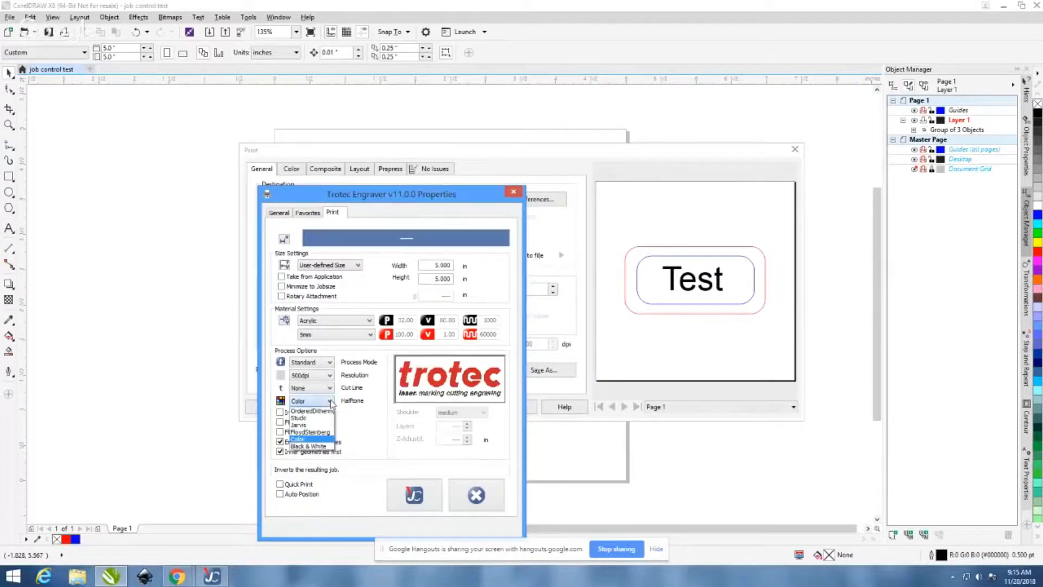
click(327, 439)
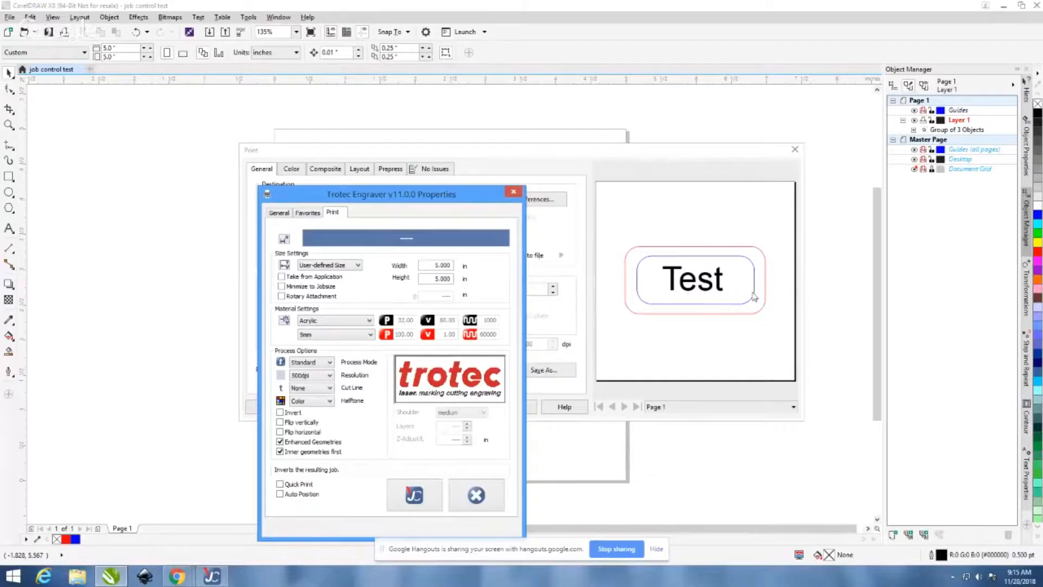
click(310, 401)
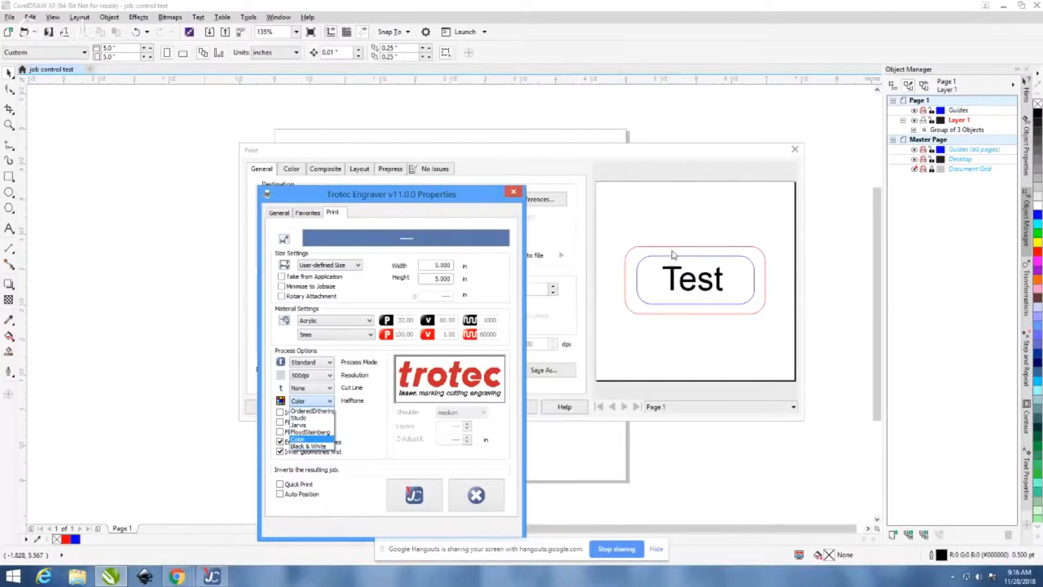
click(328, 440)
Step: Review the cut line and process mode choices, keeping None and Standard
click(324, 388)
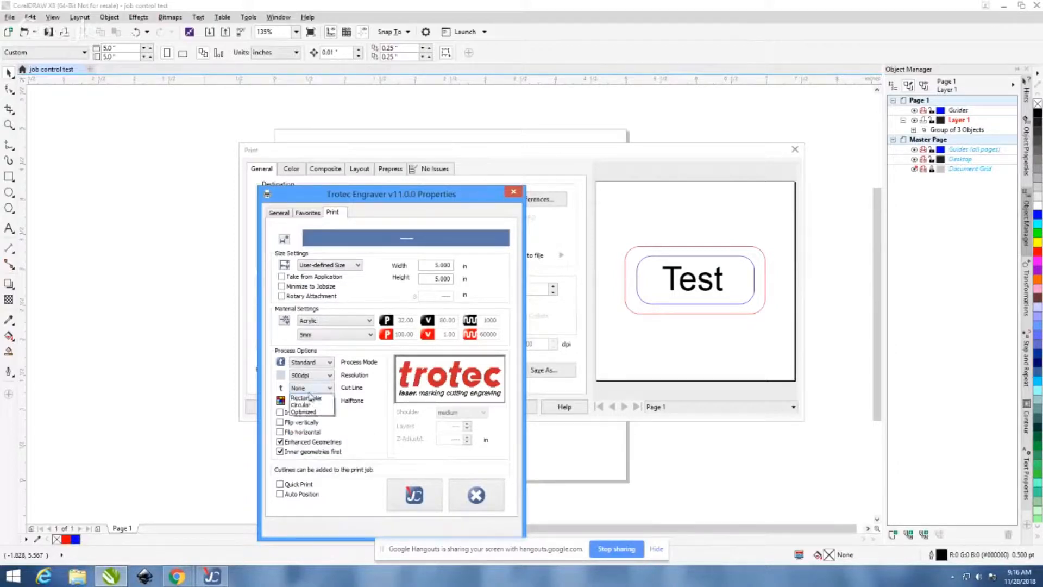
click(362, 395)
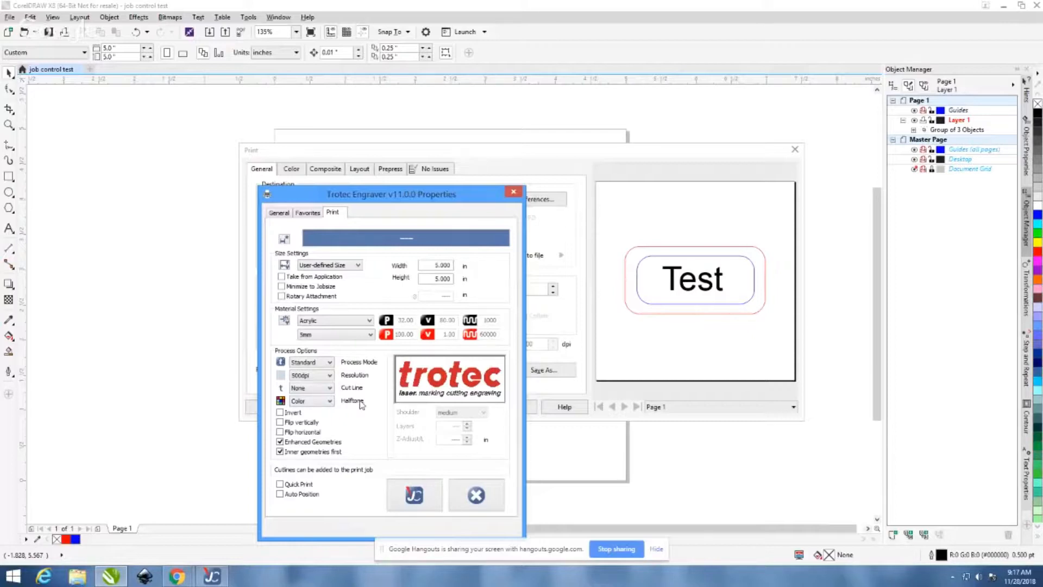
click(327, 364)
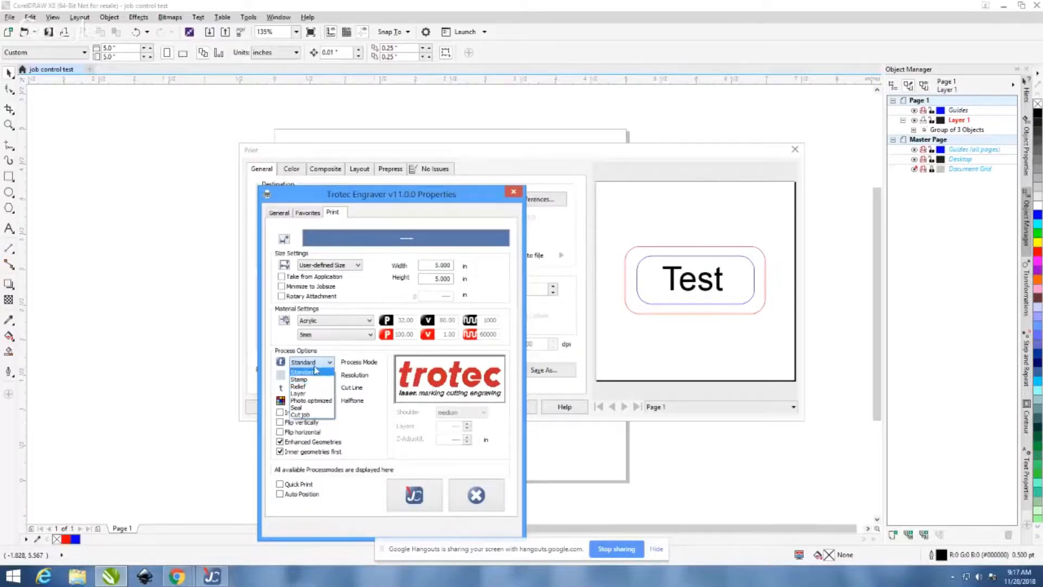
click(314, 372)
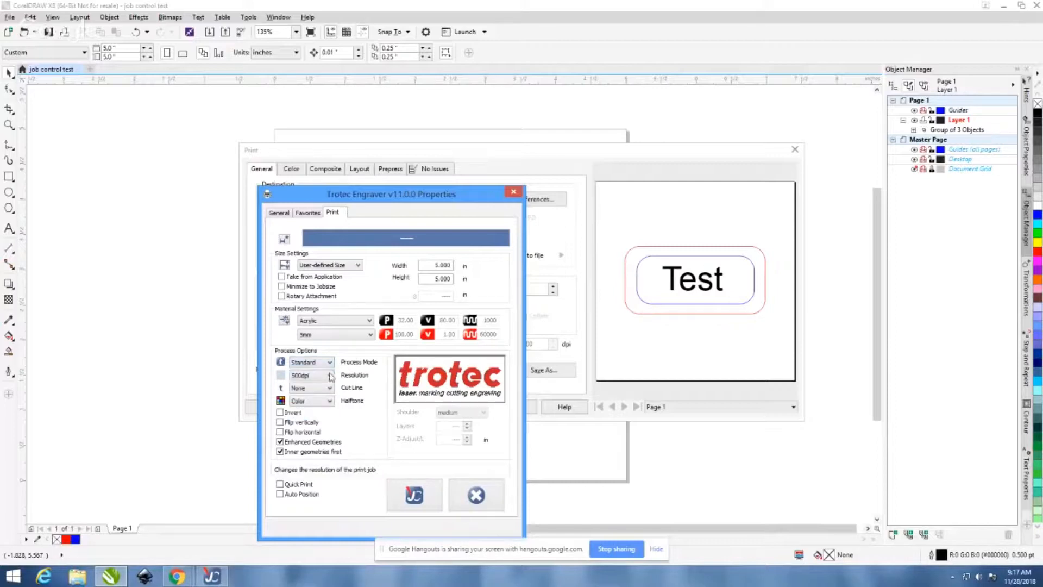
Step: Switch the halftone to Stucki, on to OrderedDithering and back to Stucki to compare their previews
click(322, 401)
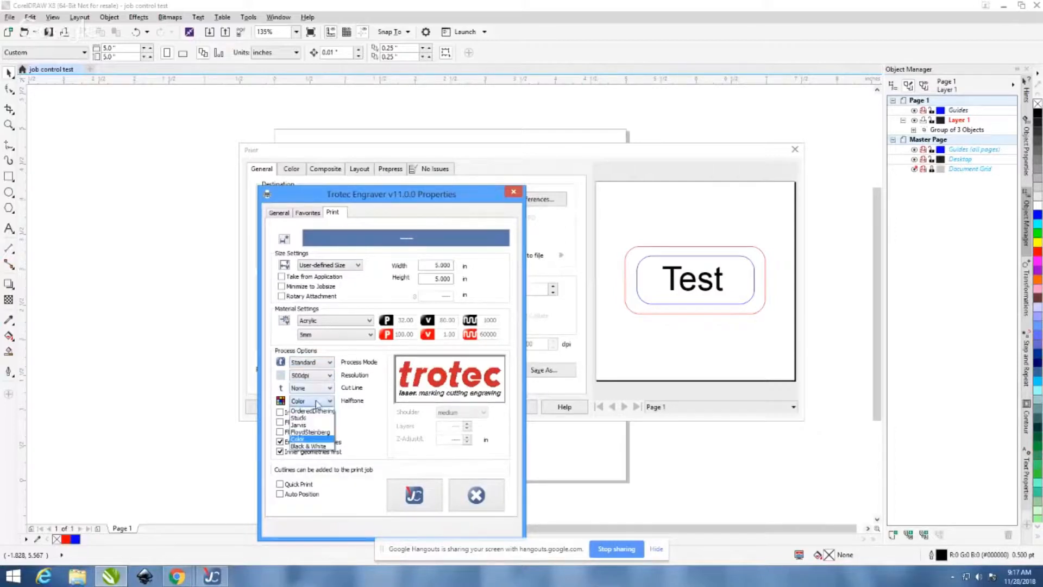
click(311, 423)
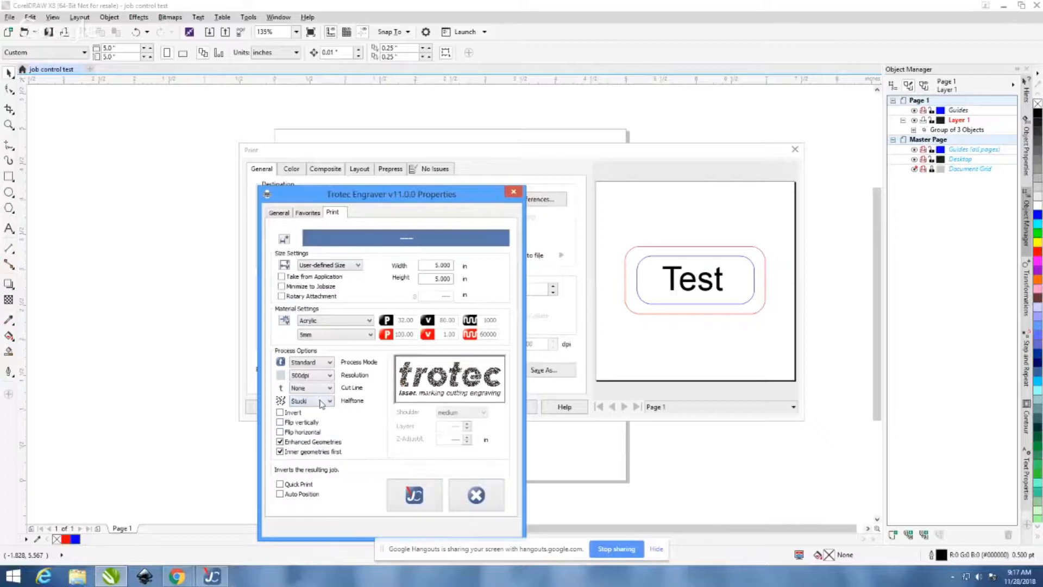
click(321, 402)
click(317, 410)
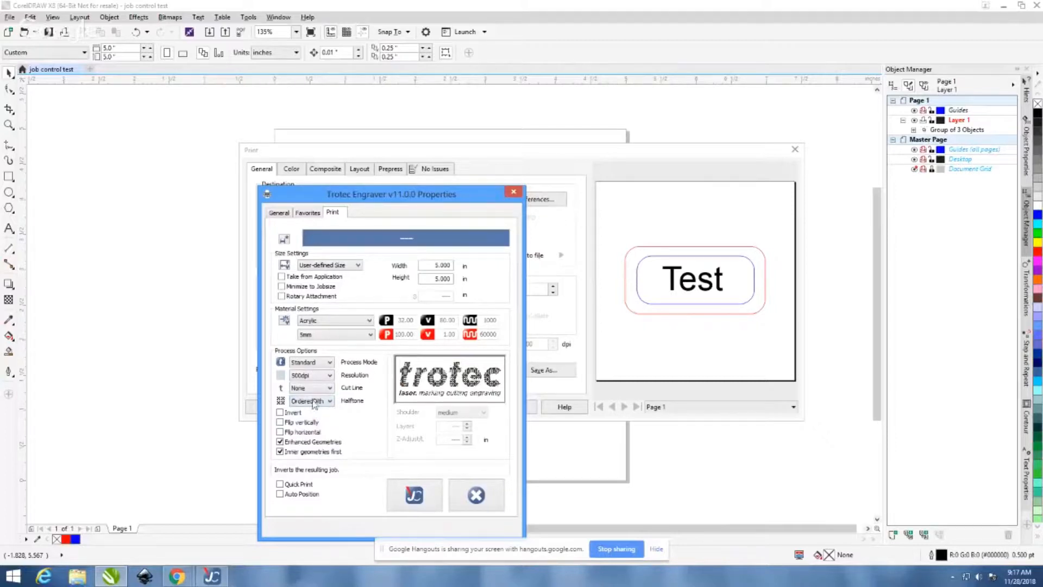
click(313, 402)
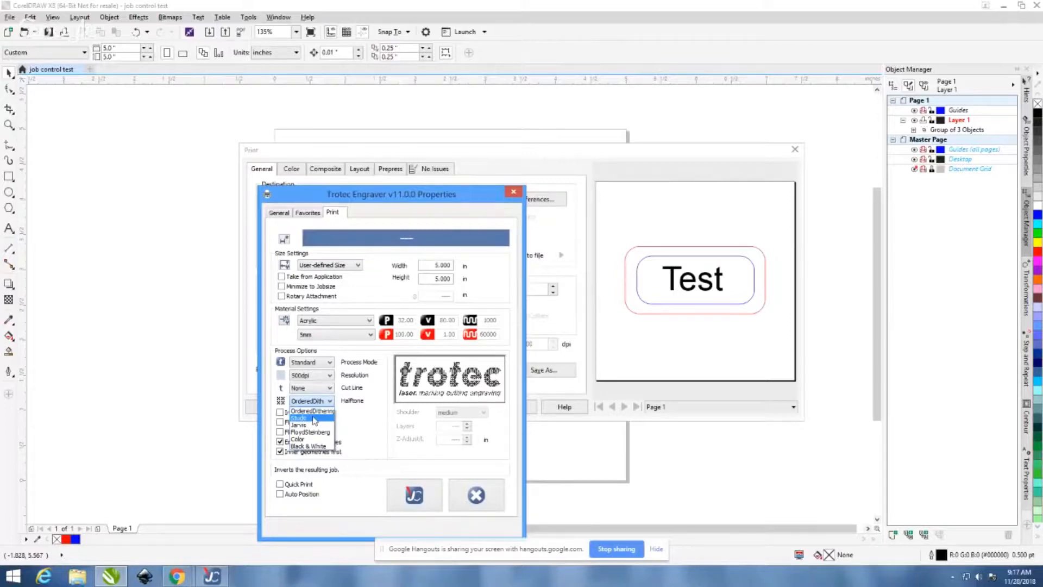
click(314, 418)
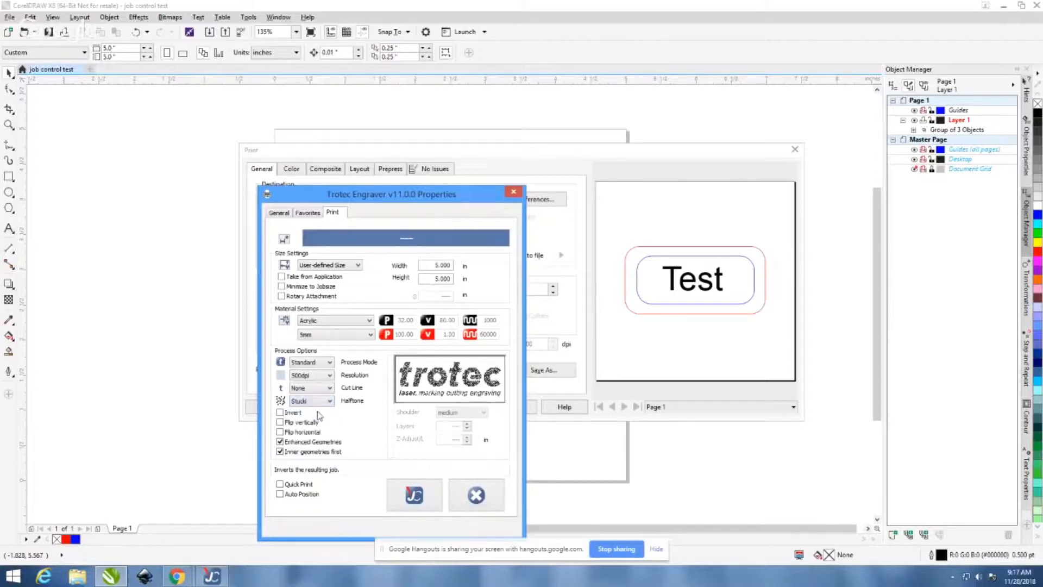
Step: Try the Seal process mode to review its halftone choices and set the mode back to Standard
click(327, 362)
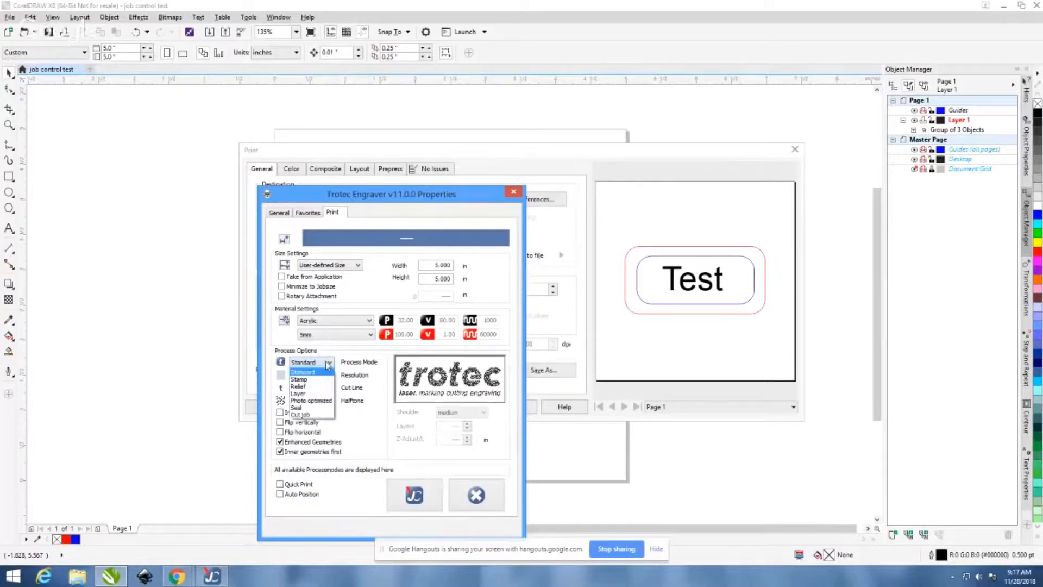
click(322, 407)
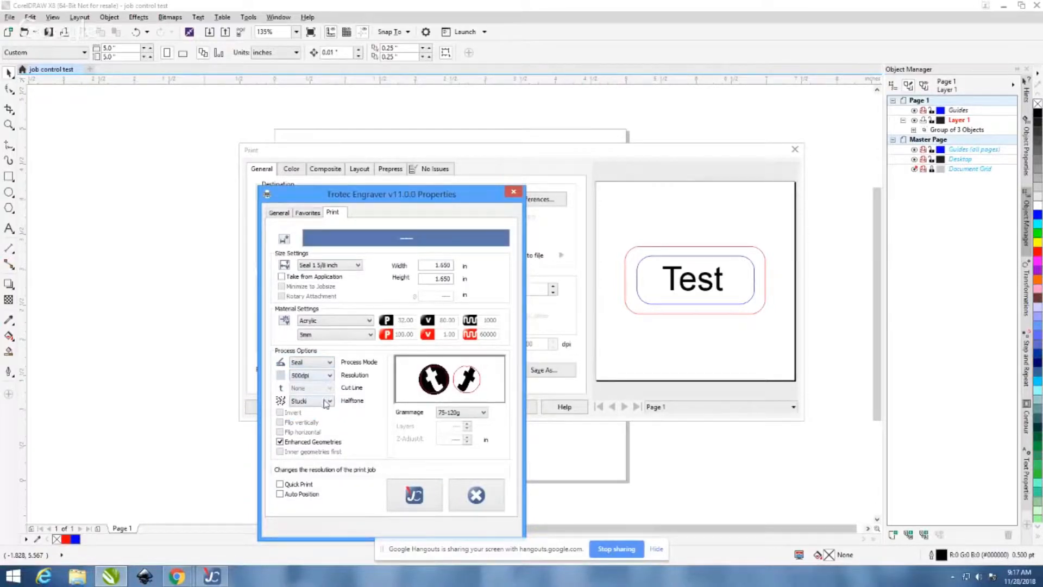
click(327, 401)
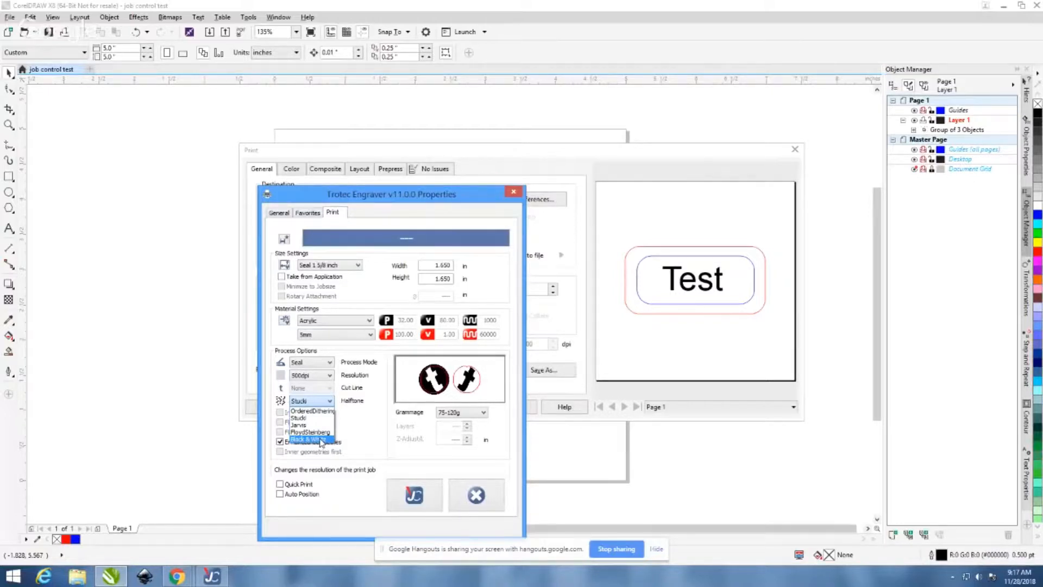
click(374, 416)
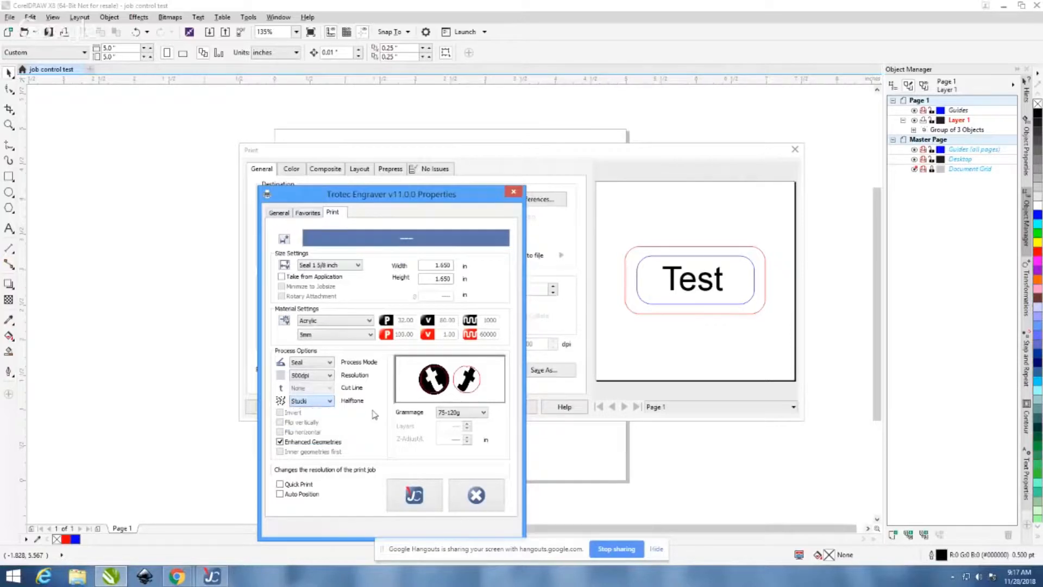
click(330, 363)
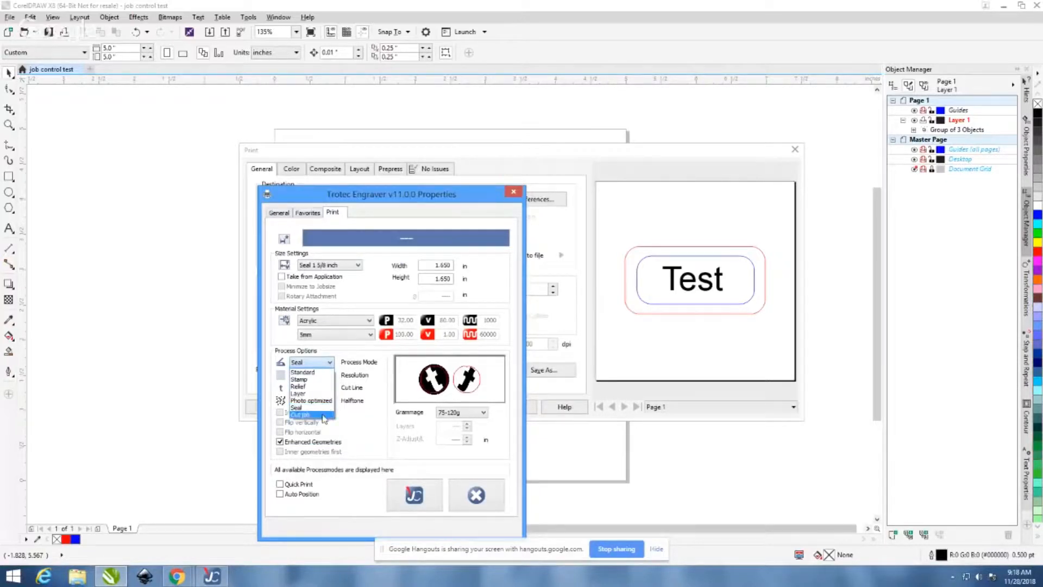
click(323, 373)
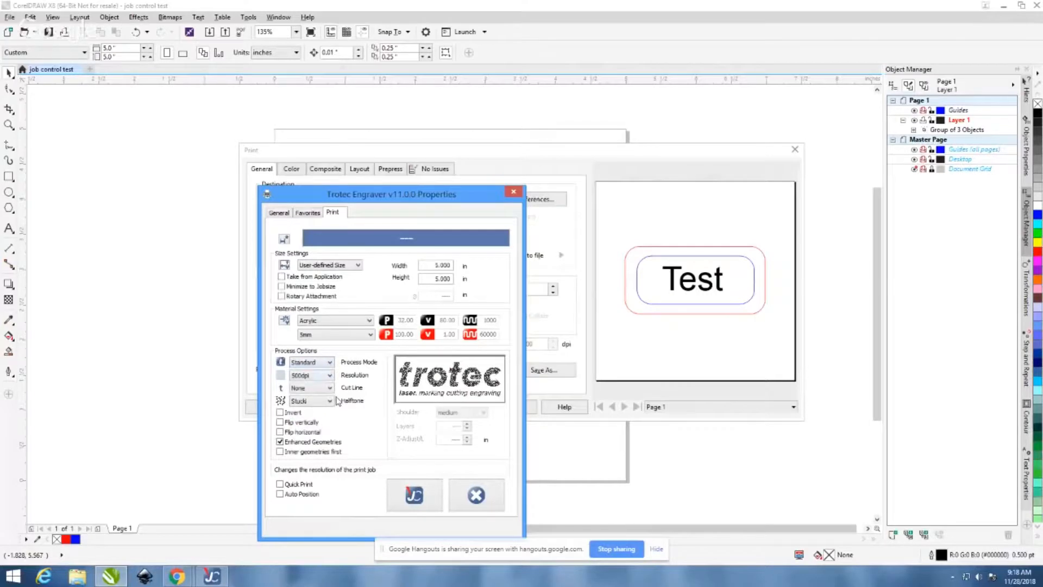
Step: Set the halftone to Color, switching briefly to Black & White to compare the two previews
click(328, 403)
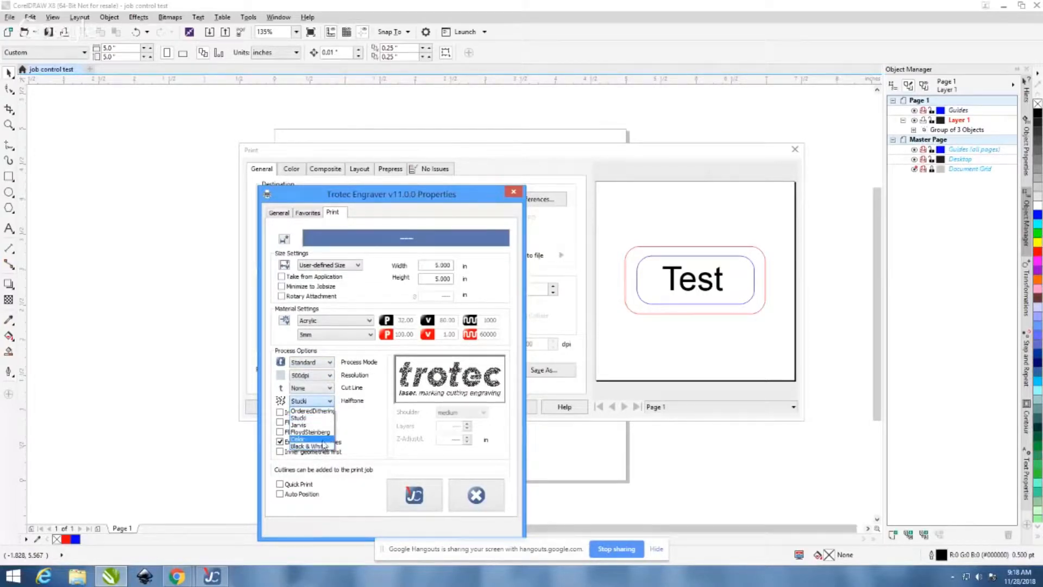
click(324, 440)
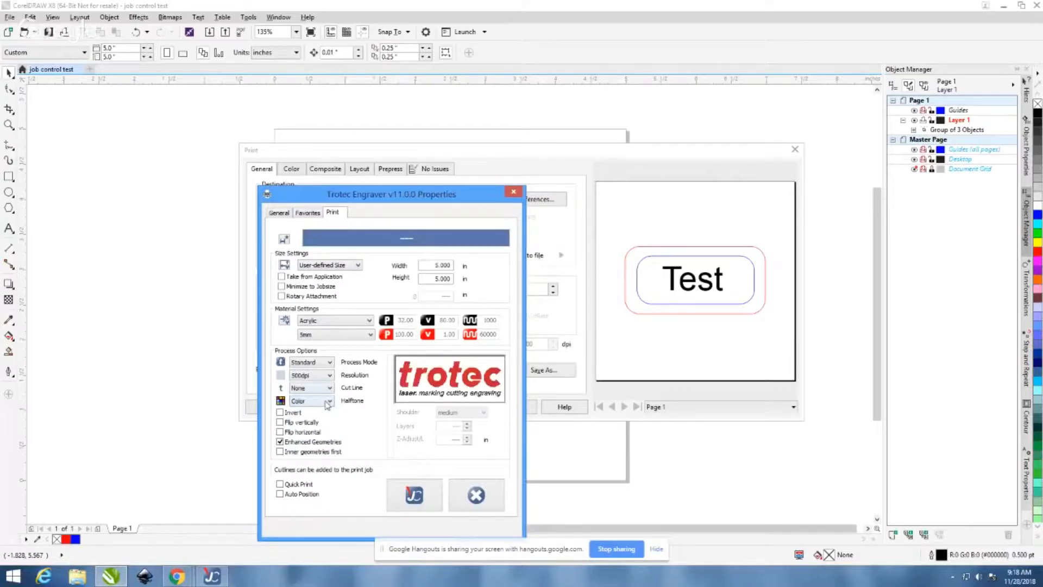
click(327, 402)
click(325, 447)
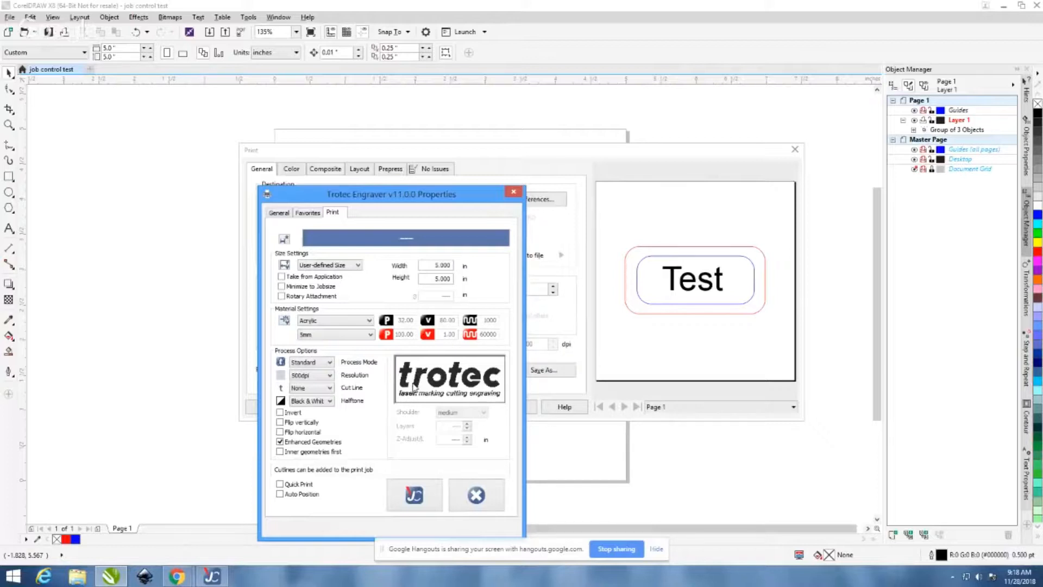
click(330, 401)
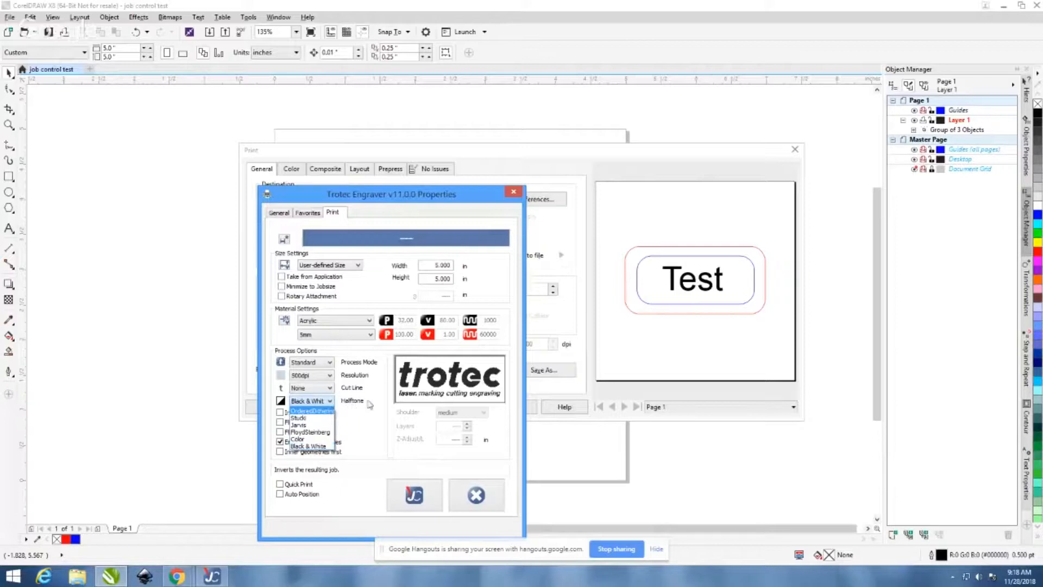
click(326, 440)
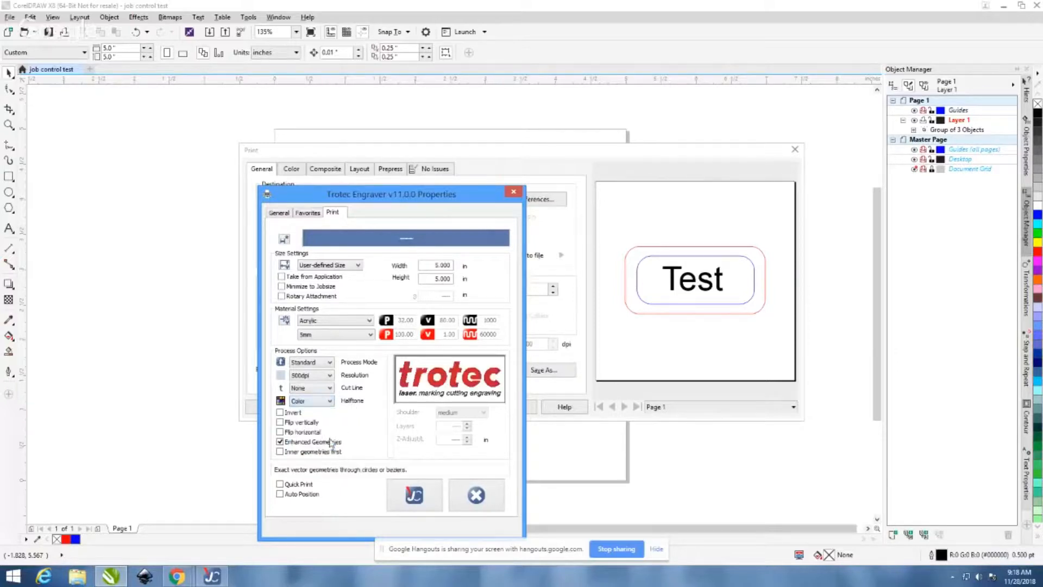
Step: Change the halftone from Color to Black & White and look over the remaining halftone choices
click(331, 405)
click(331, 405)
click(331, 405)
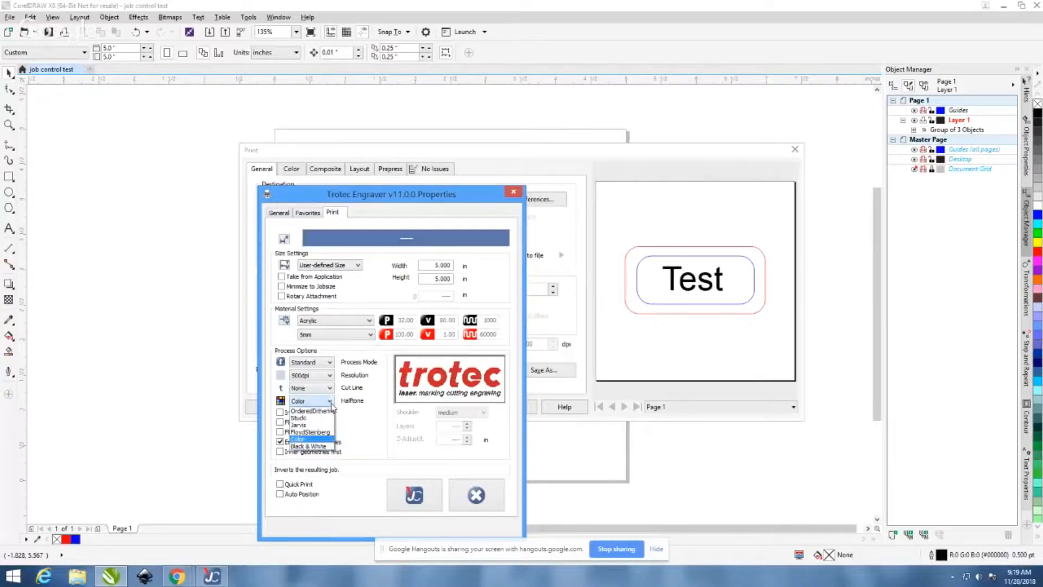
click(323, 446)
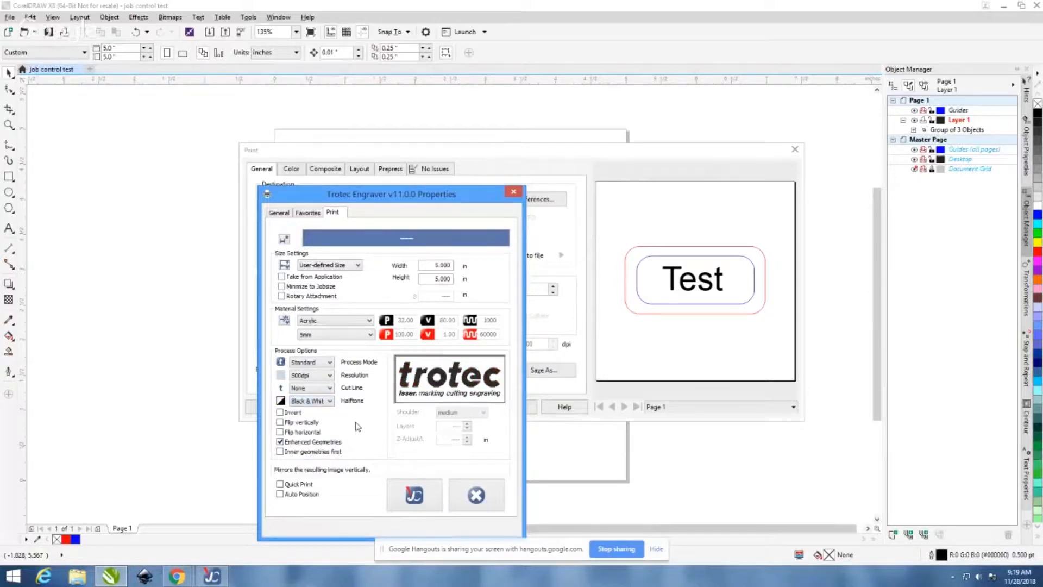
click(328, 402)
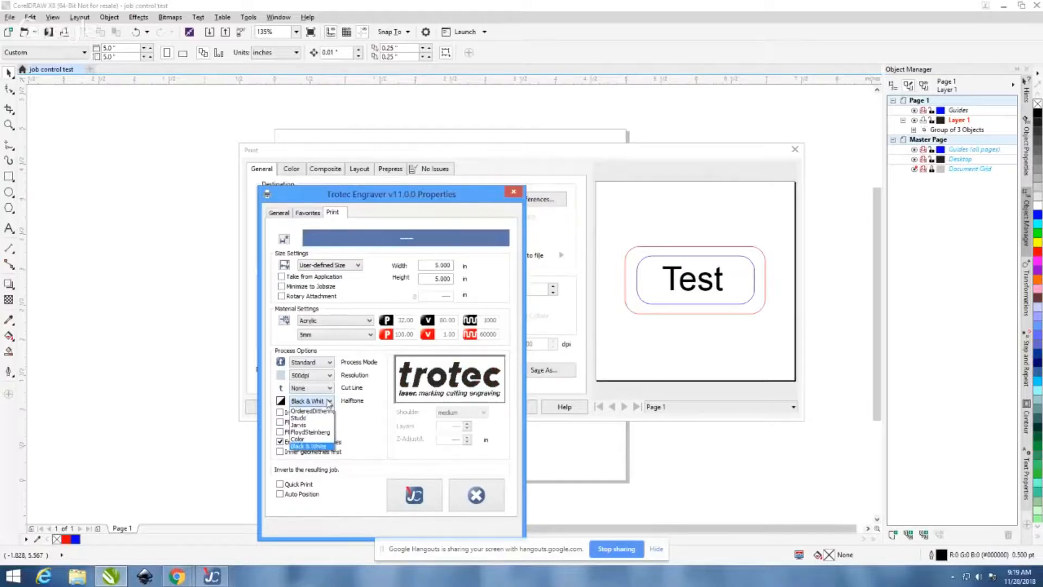
click(328, 402)
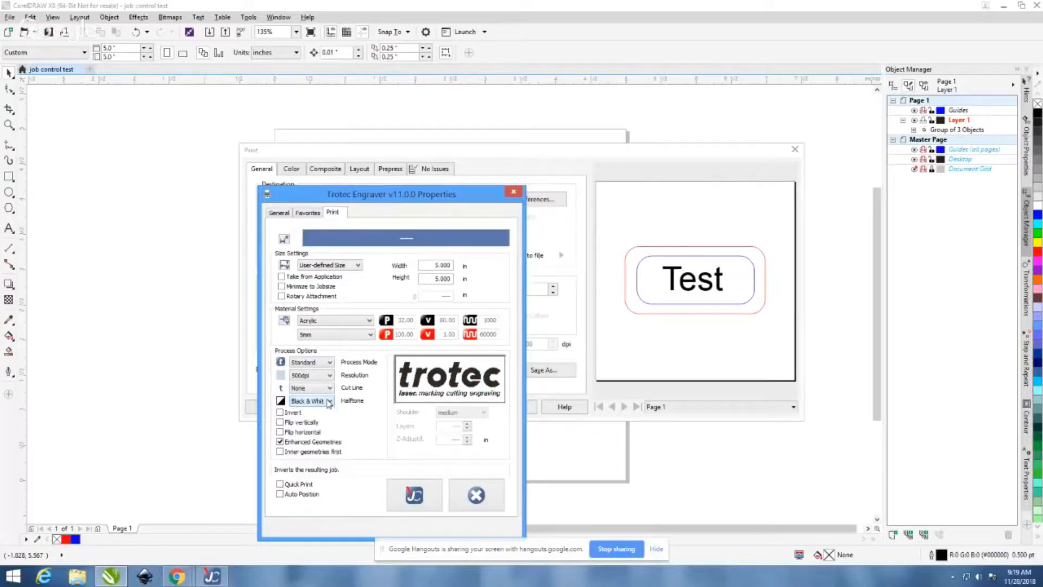
Step: Turn Invert on and off twice to preview the inverted Black & White job
click(281, 413)
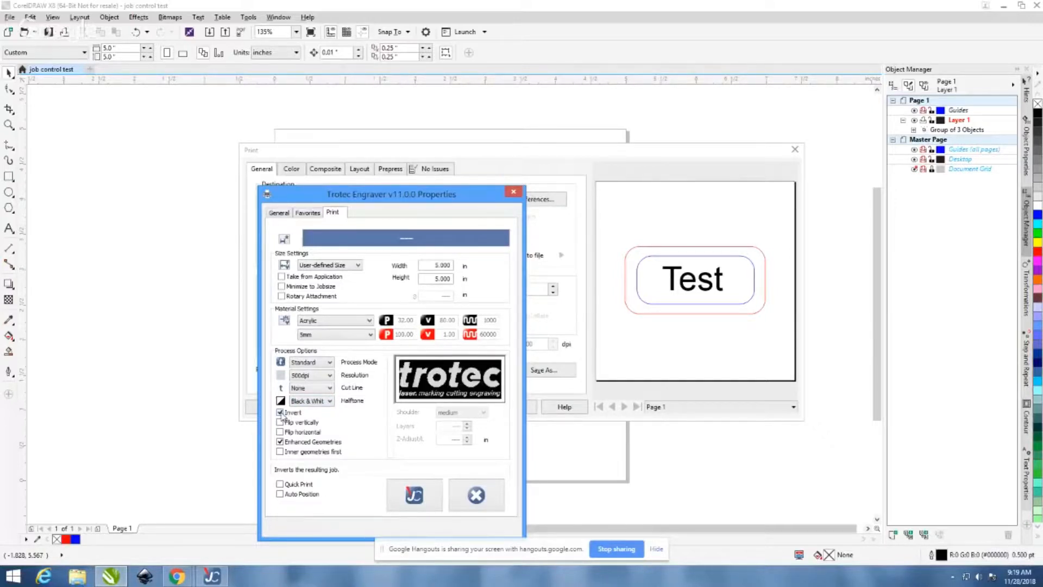
click(280, 413)
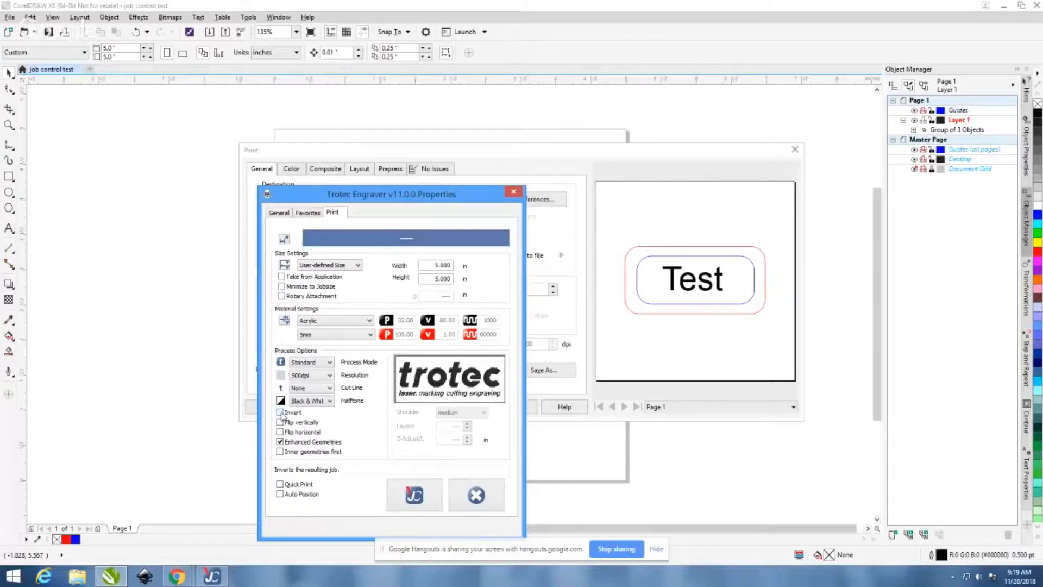
click(281, 412)
click(280, 413)
Step: Turn off Enhanced Geometries and set the halftone to Color after a brief change to OrderedDithering
click(280, 442)
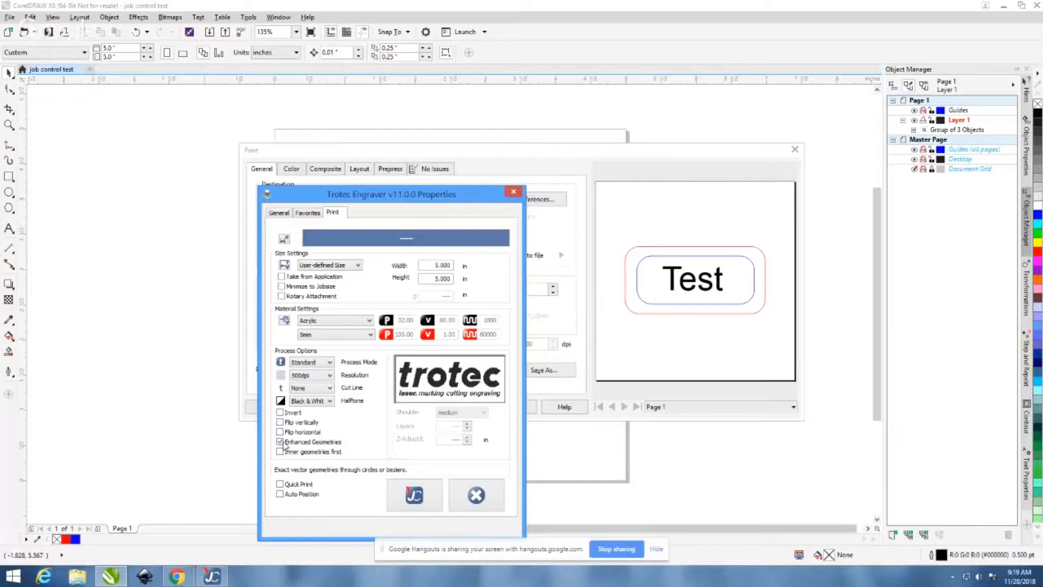
click(328, 401)
click(326, 411)
click(328, 401)
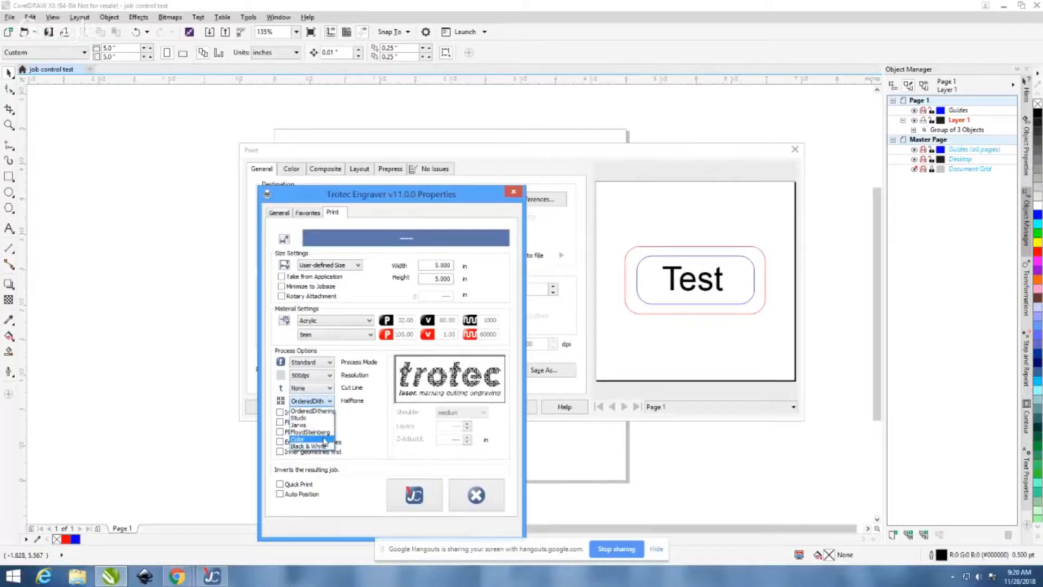
click(323, 439)
click(378, 424)
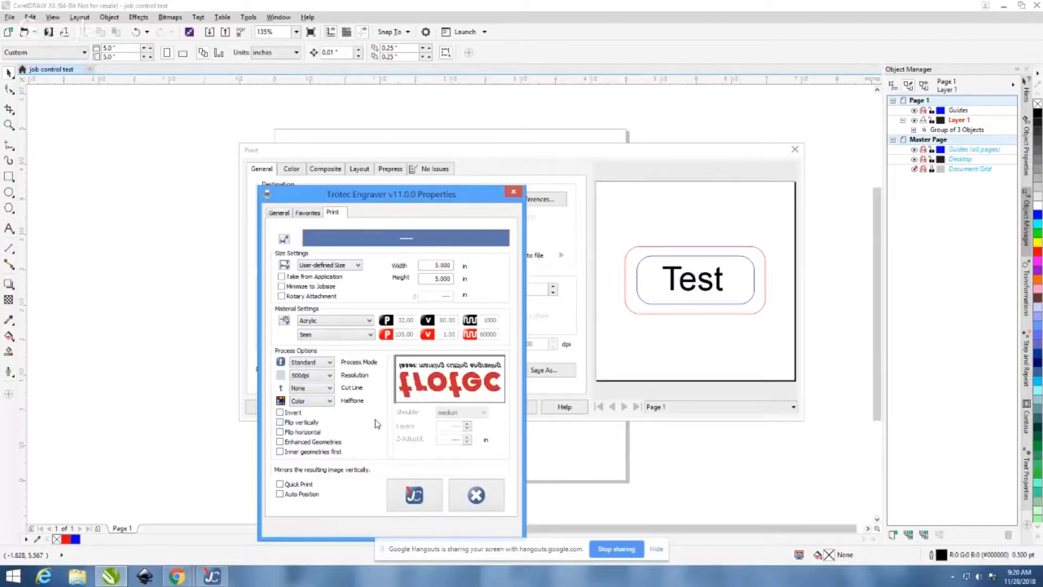
Step: Turn off the vertical flip and switch Invert on and off twice to preview the inverted Color job
click(308, 423)
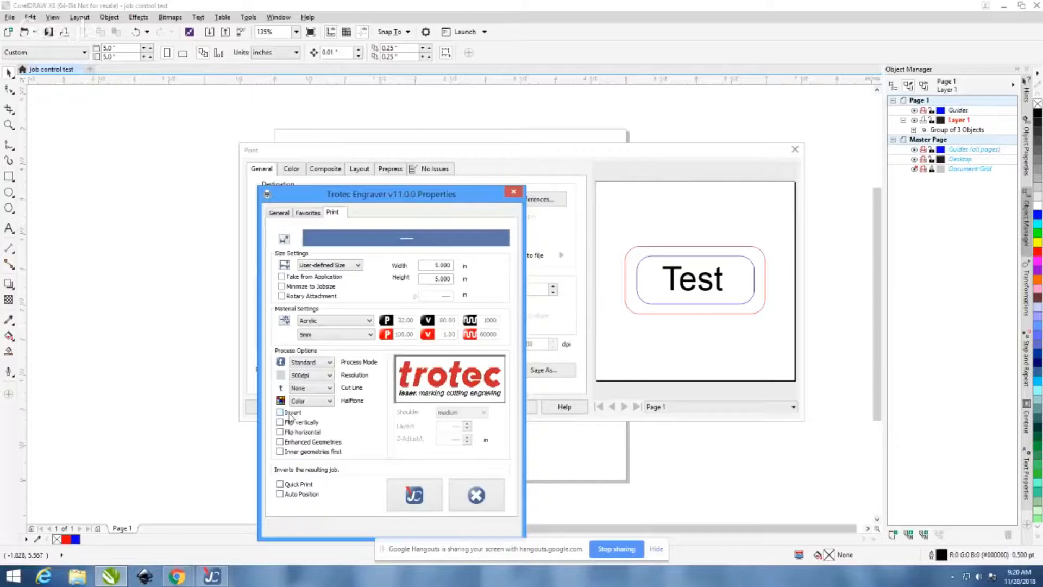
click(291, 415)
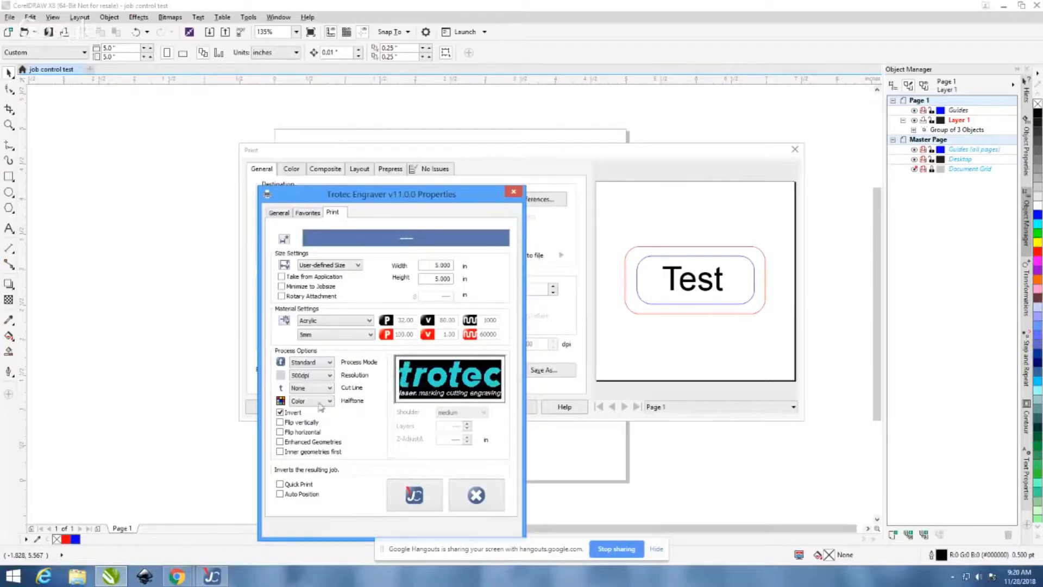
click(280, 414)
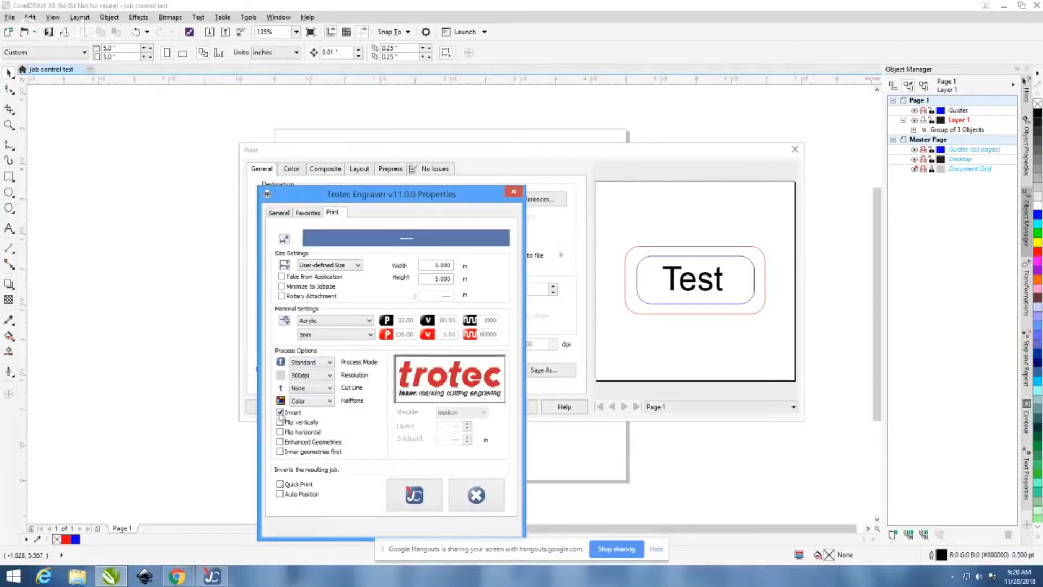
click(281, 413)
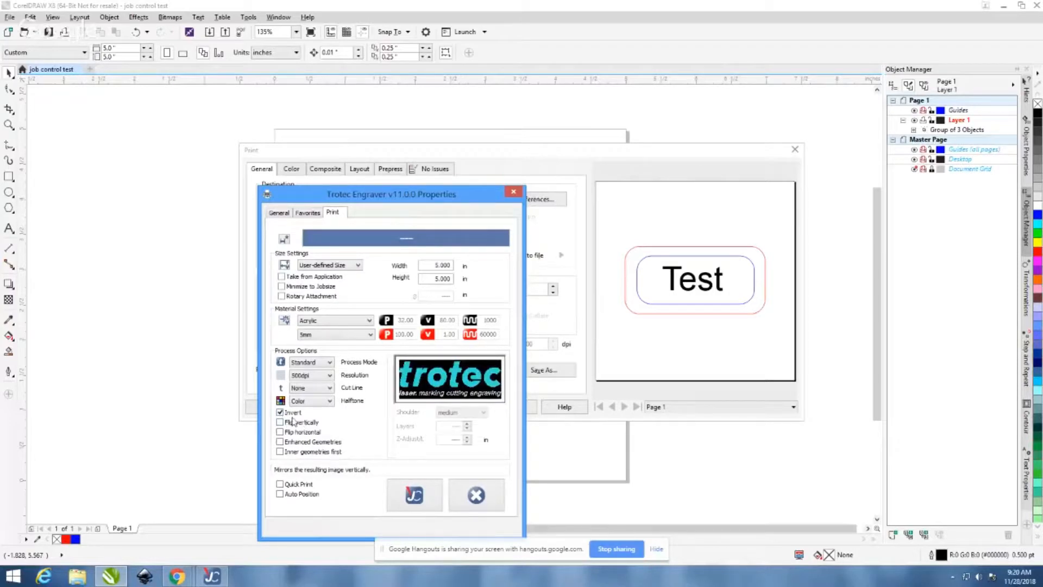
click(280, 412)
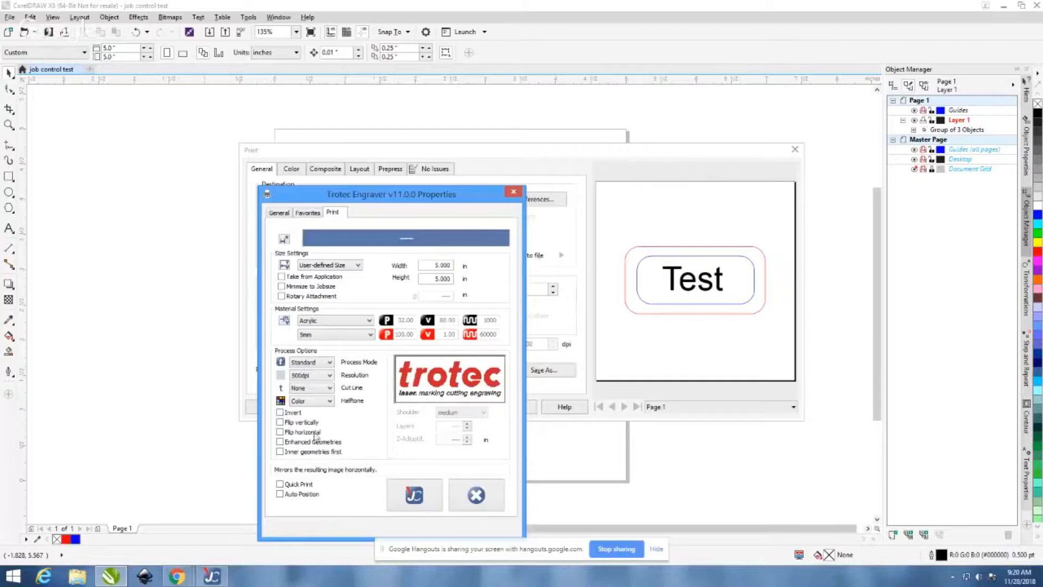
Step: Enable Flip vertically and Flip horizontal together to preview the mirrored job, and disable both again
click(302, 424)
click(299, 433)
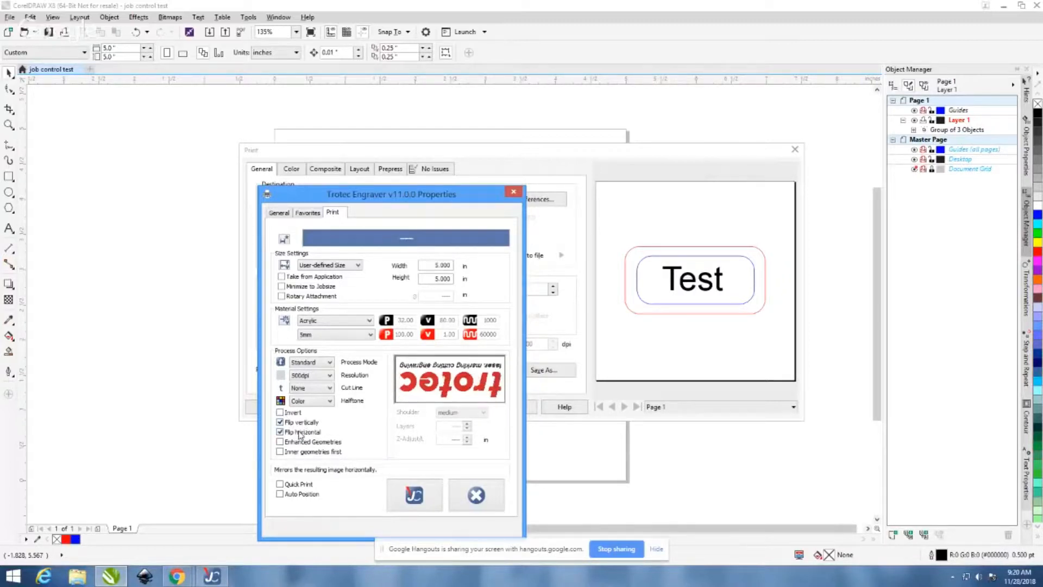
click(299, 433)
click(300, 423)
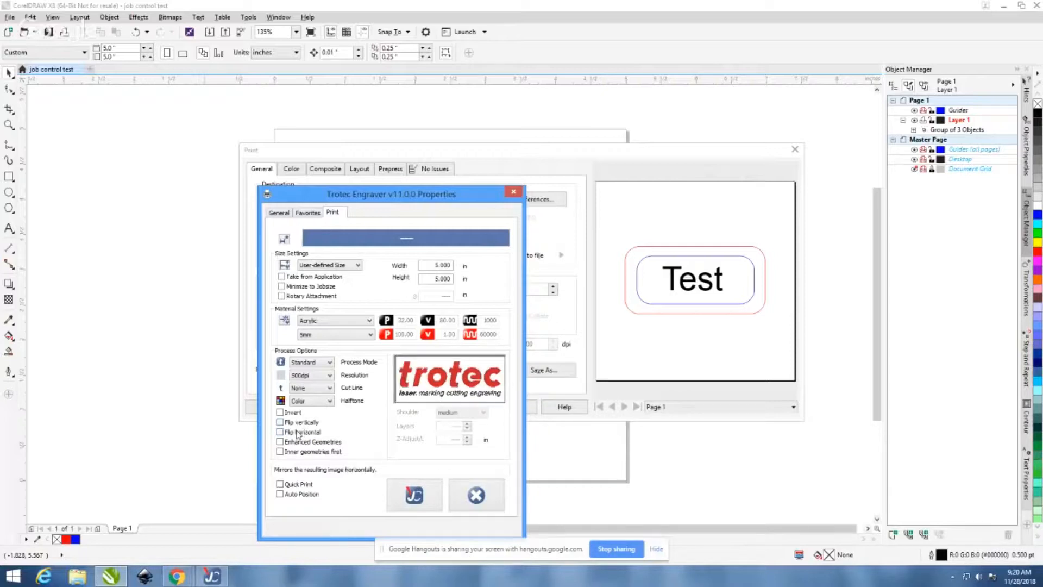
Step: Enable the vertical and horizontal flips once more and turn the vertical one off, keeping only Flip horizontal
click(299, 423)
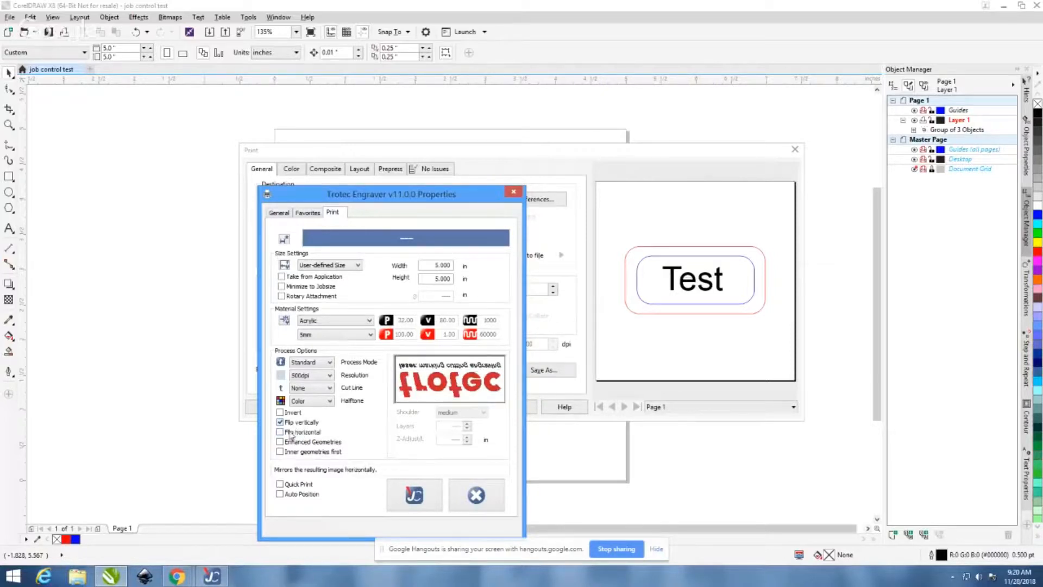
click(290, 432)
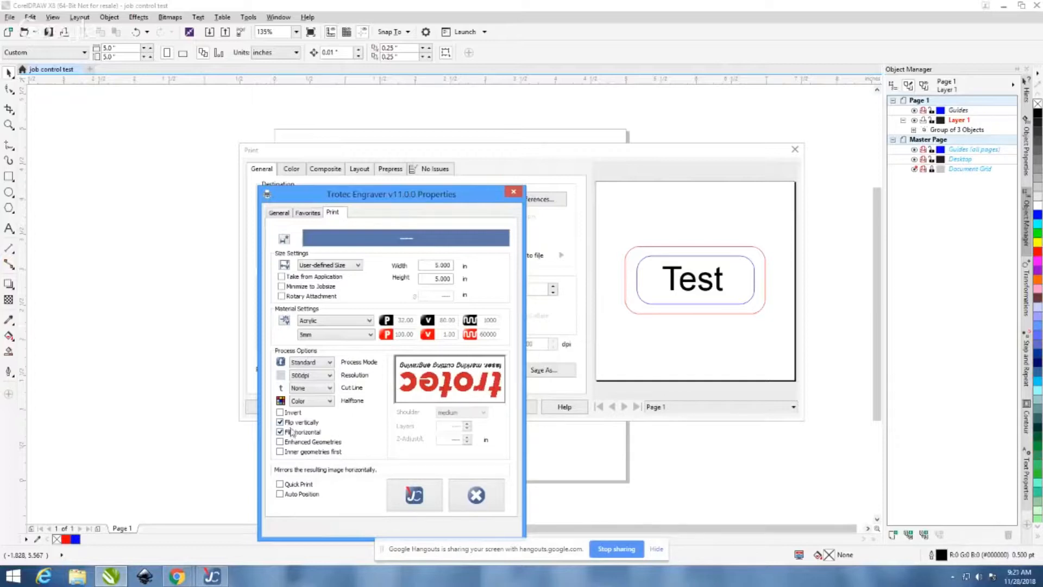
click(288, 423)
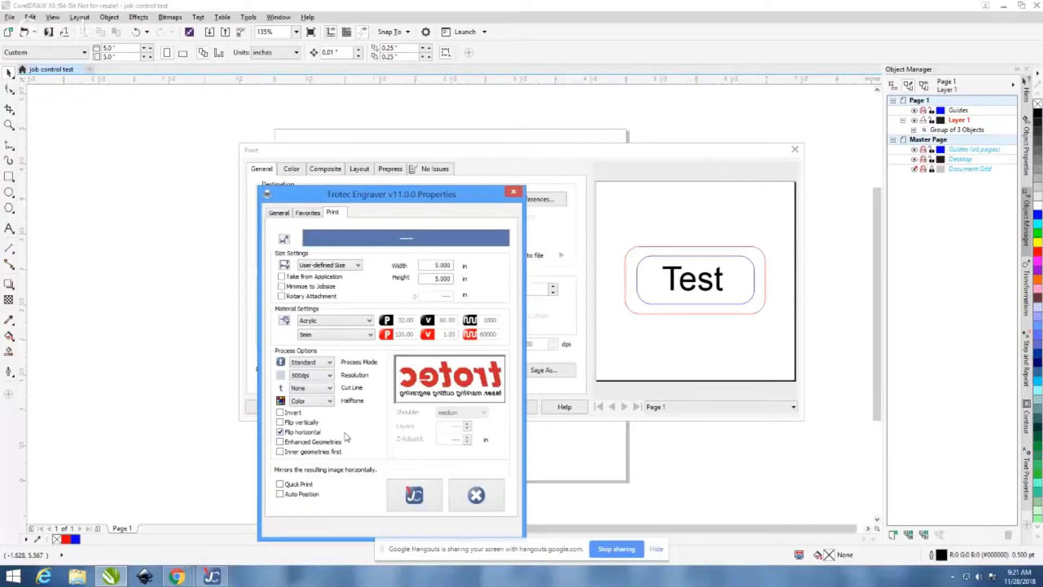
Step: Toggle Flip horizontal to compare the mirrored and normal job, leave it off, and enable Inner geometries first
click(304, 433)
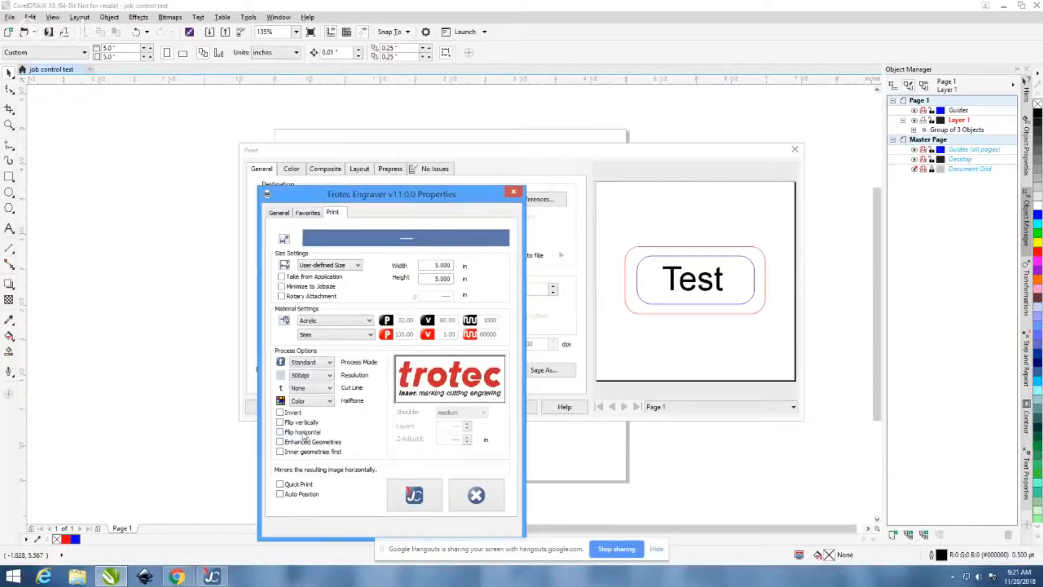
click(304, 433)
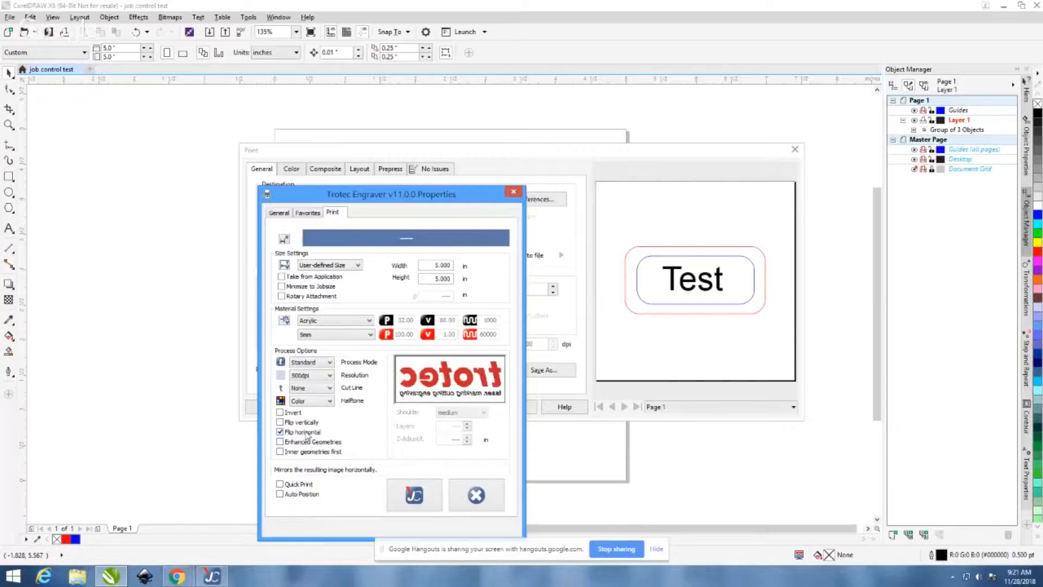
click(307, 433)
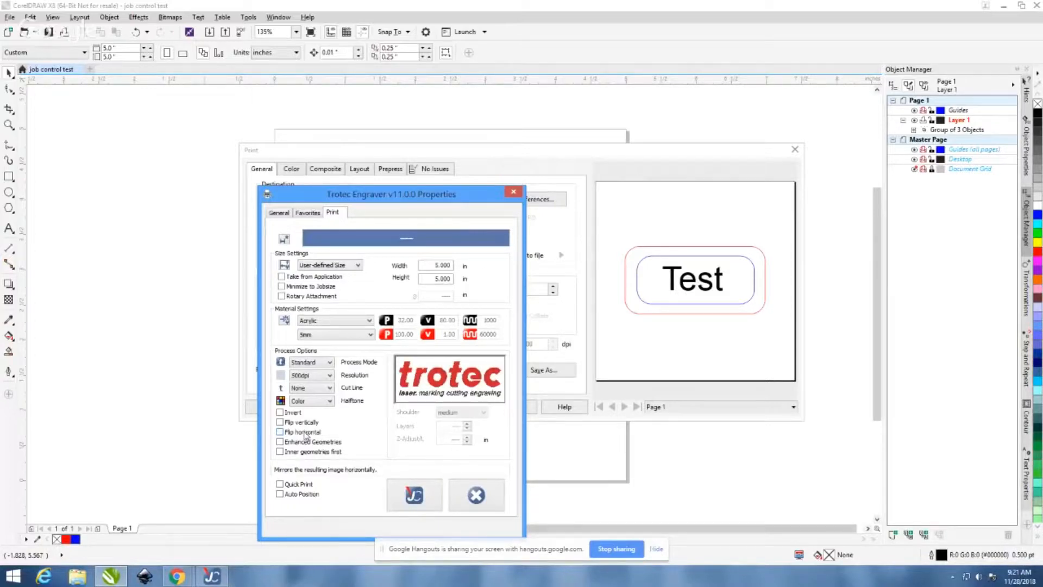
click(332, 442)
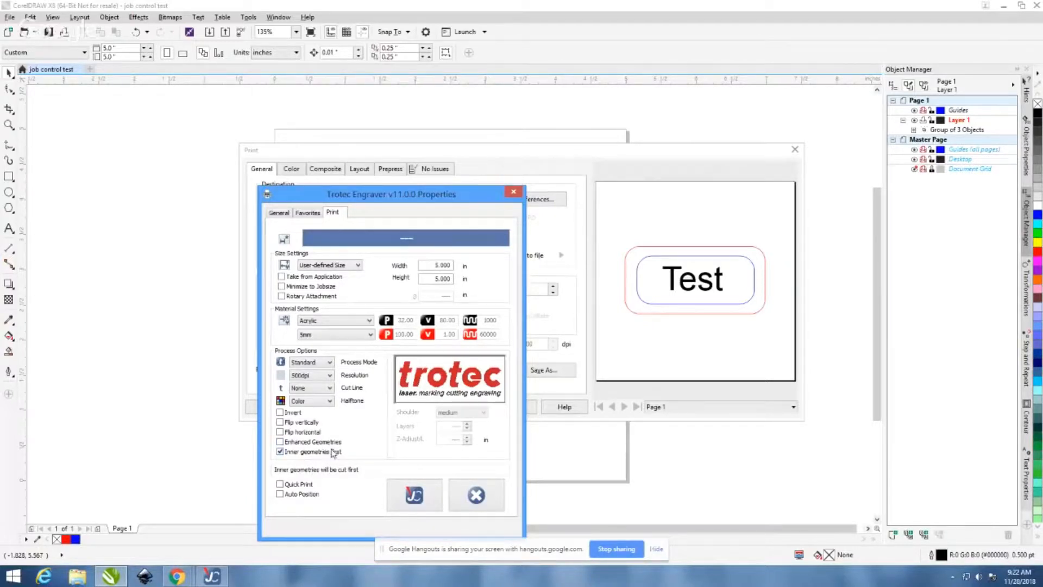
click(307, 454)
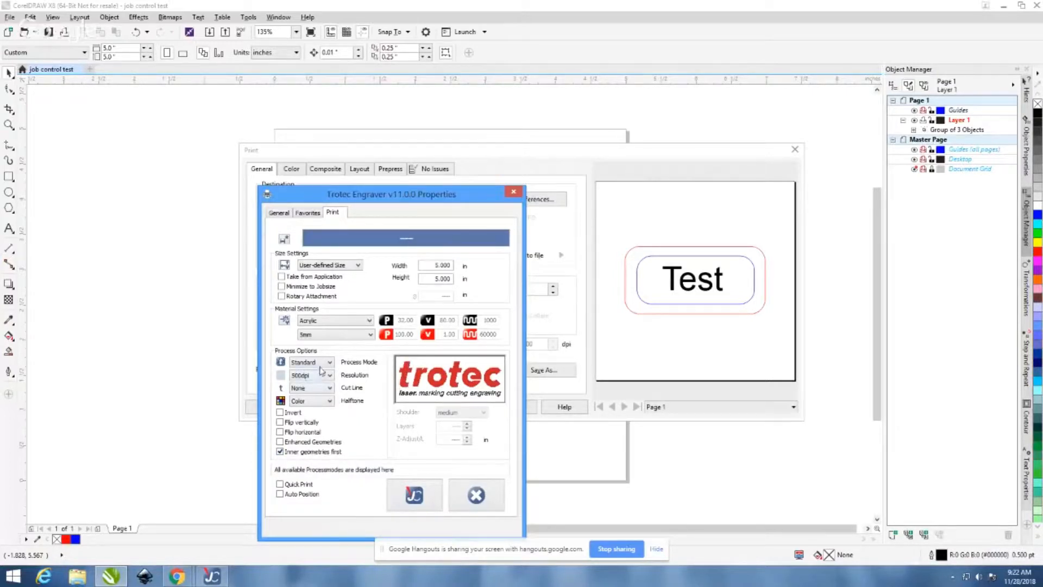
Step: Try the Rectangular and Optimized cut lines for the job, and go back to Rectangular
click(324, 388)
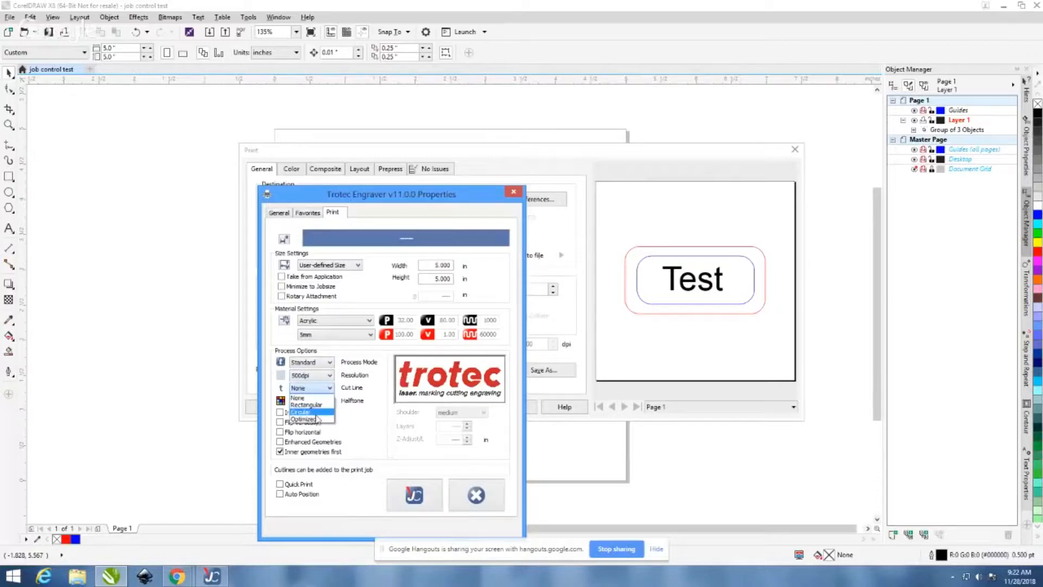
key(Up)
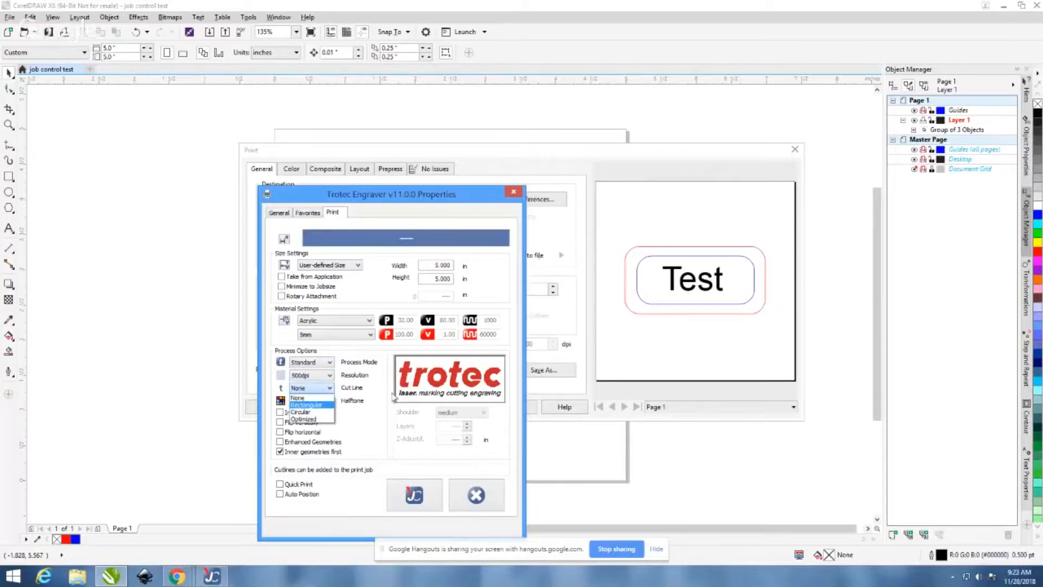
click(317, 405)
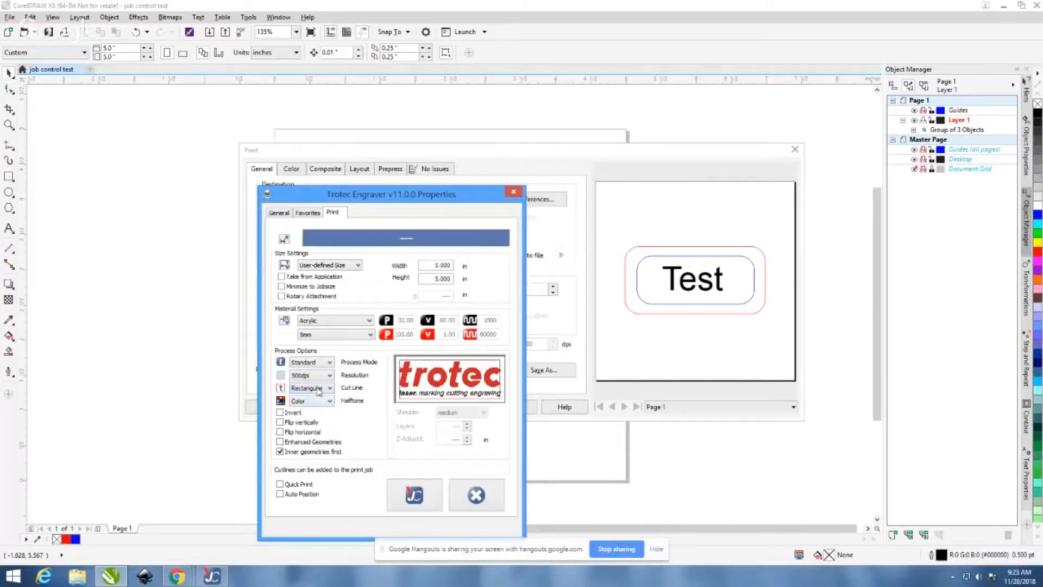
click(308, 393)
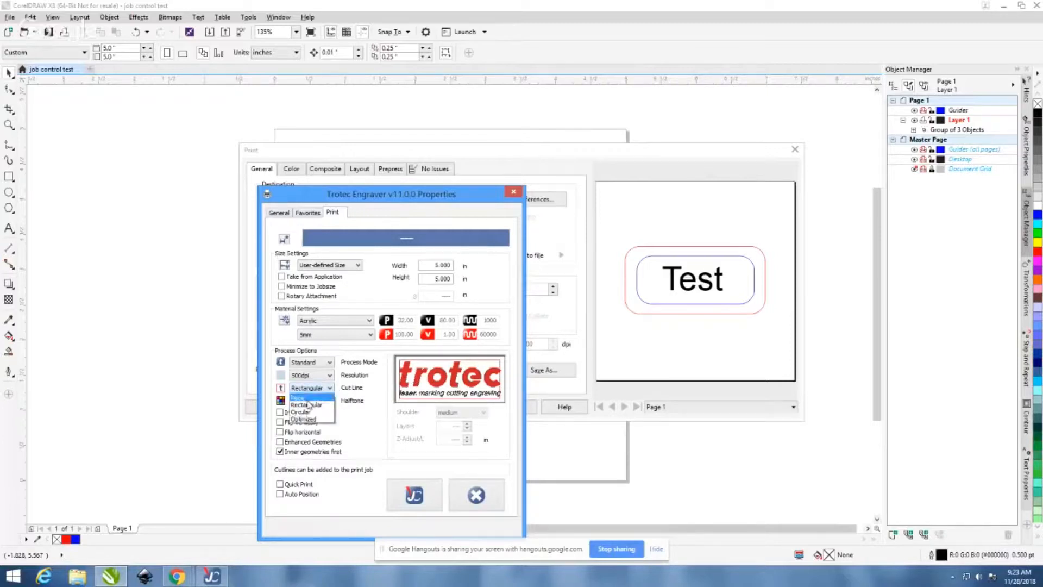
click(308, 414)
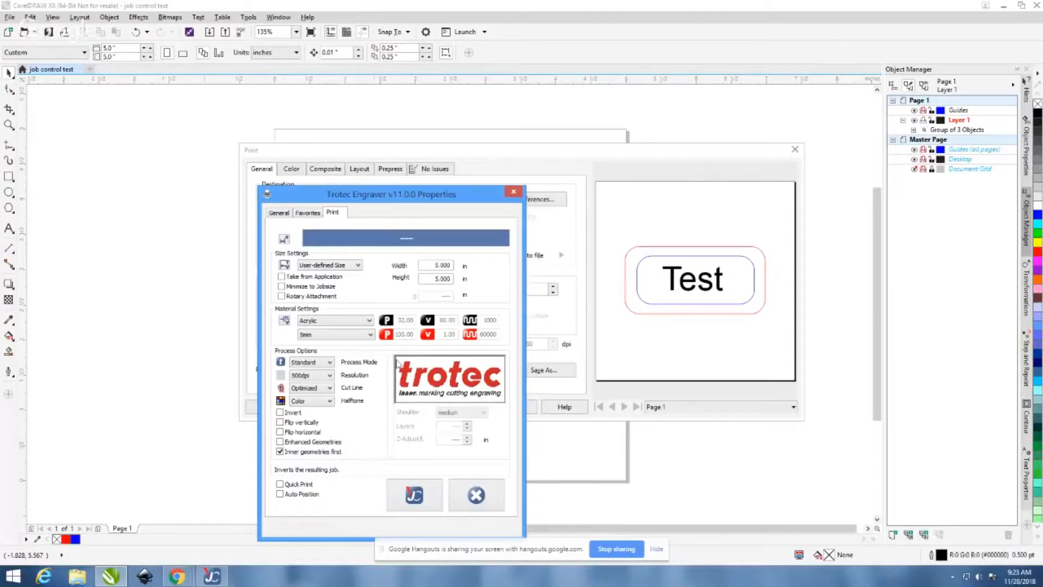
click(323, 388)
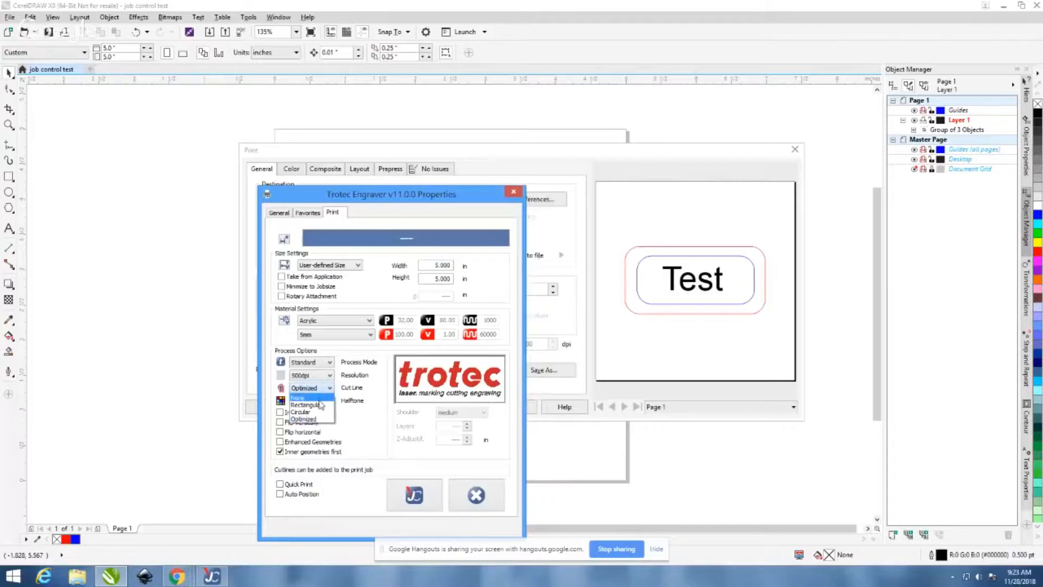
click(320, 405)
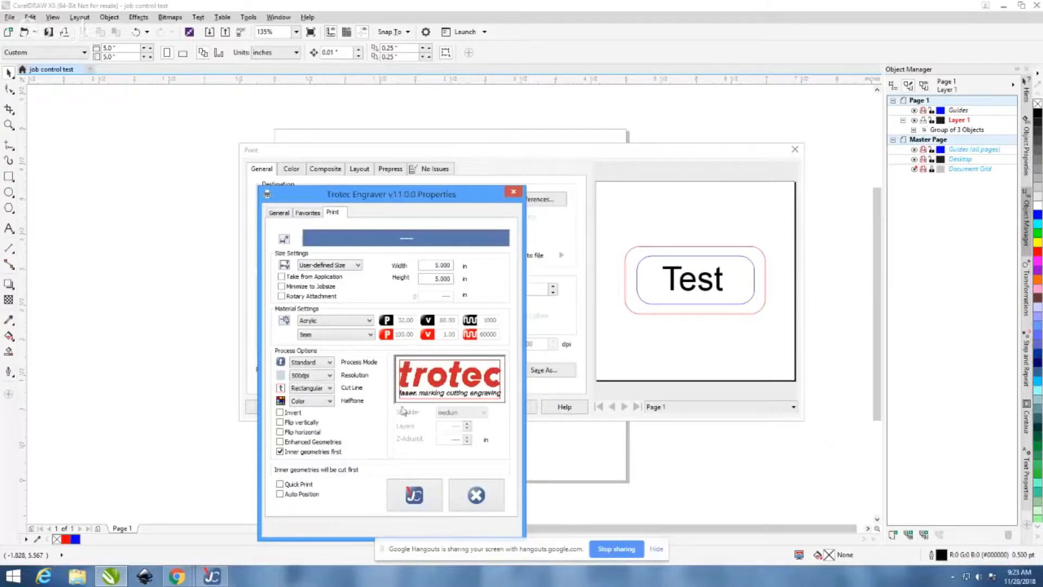
Step: Turn off Inner geometries first and reset the cut line to None
click(296, 453)
click(320, 451)
click(321, 388)
click(309, 403)
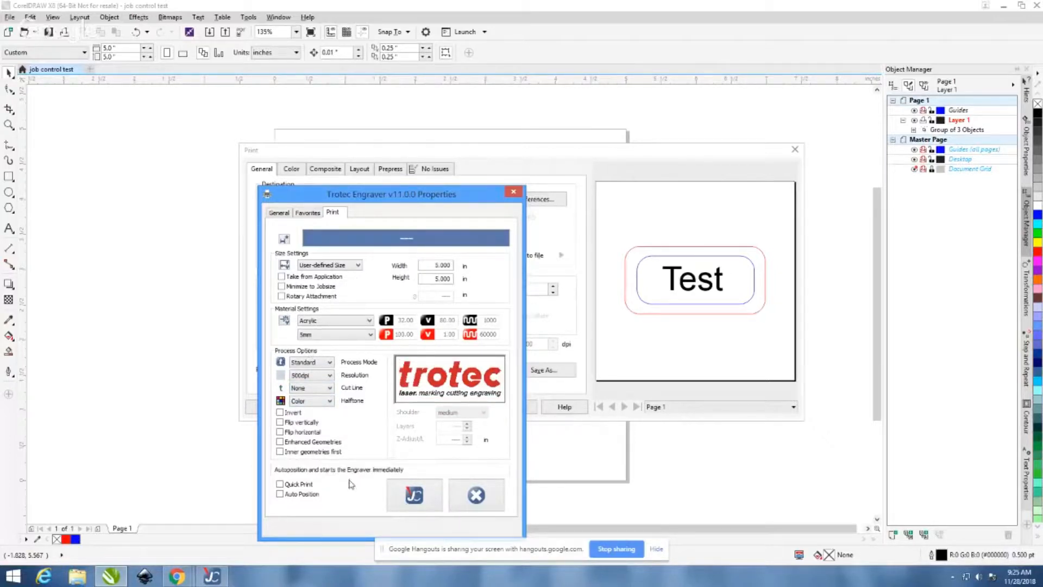
Step: Enable Enhanced Geometries and Inner geometries first, and accept the engraver's printer preferences
click(323, 451)
click(324, 442)
click(404, 495)
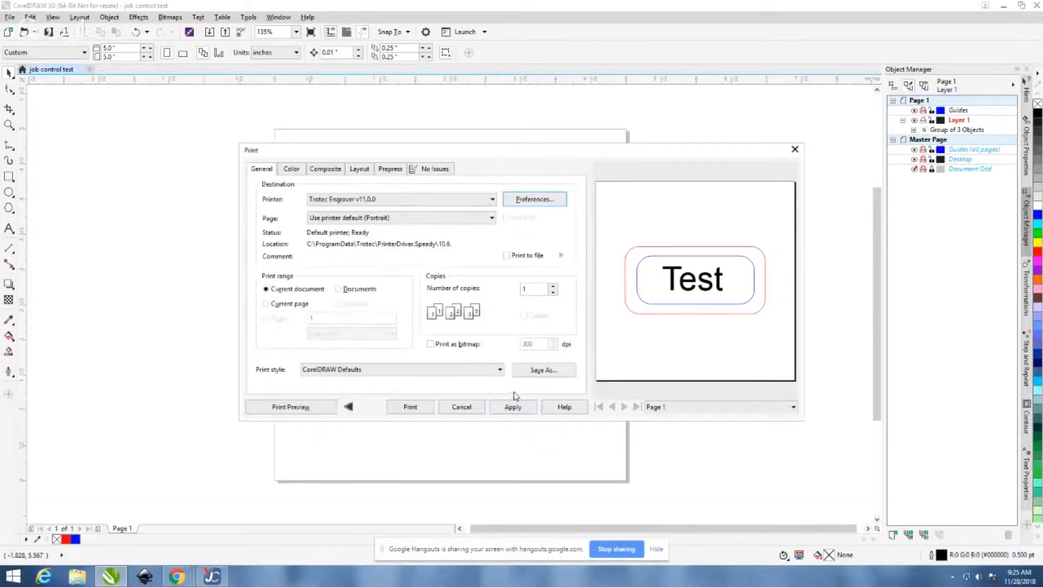
Step: Print the drawing to the Trotec Engraver with the job name Test
click(428, 406)
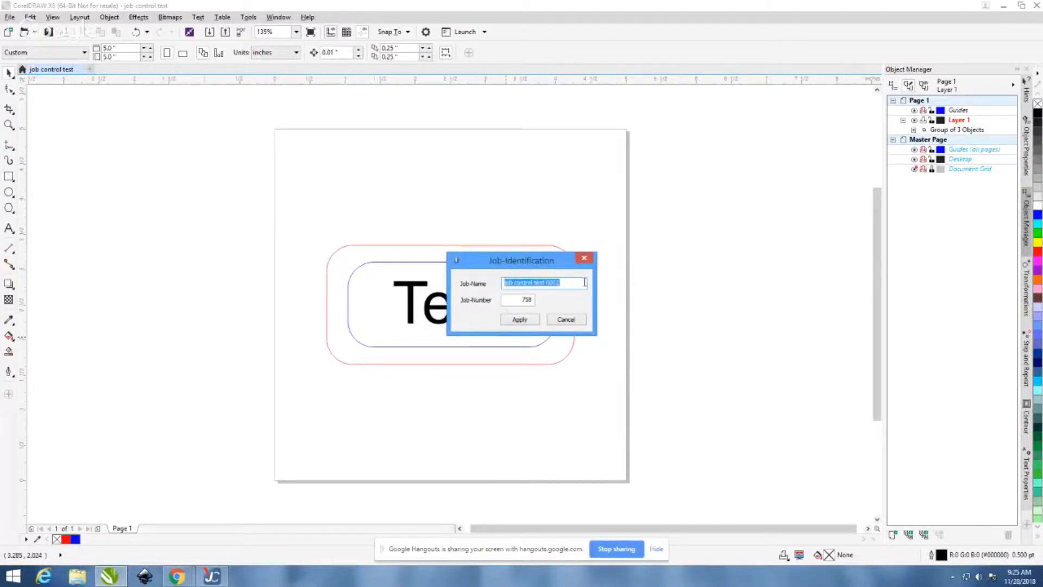
text(Test)
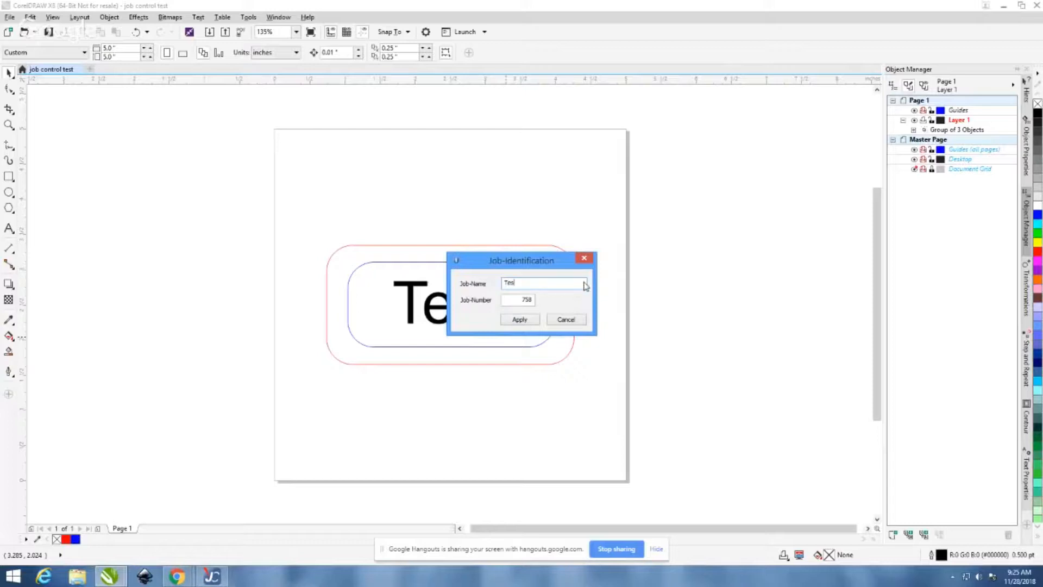
click(520, 320)
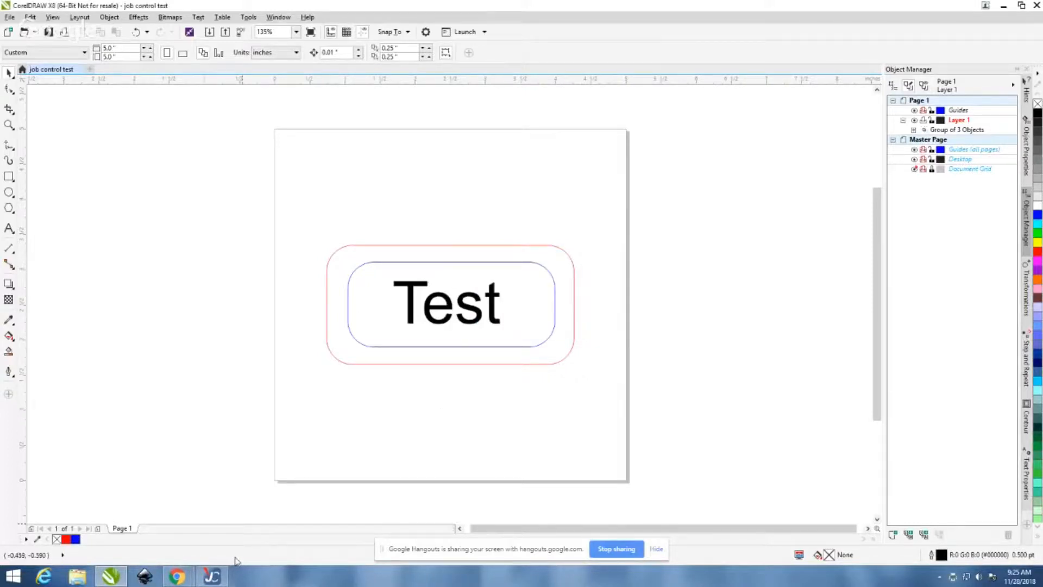
Step: Switch to Trotec JobControl and inspect the empty plate at different zoom levels
click(214, 577)
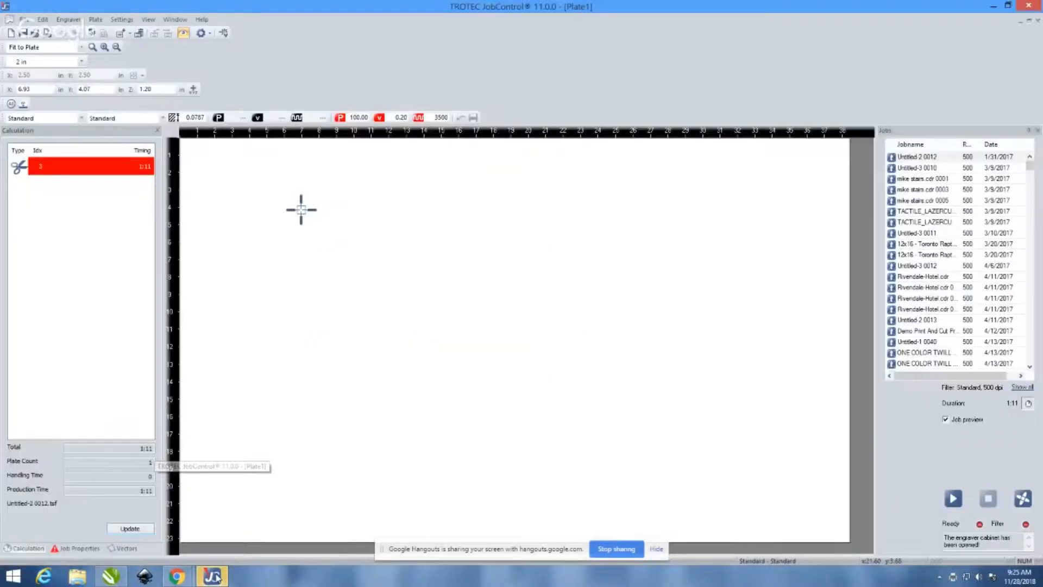
scroll(791, 241, up, 3)
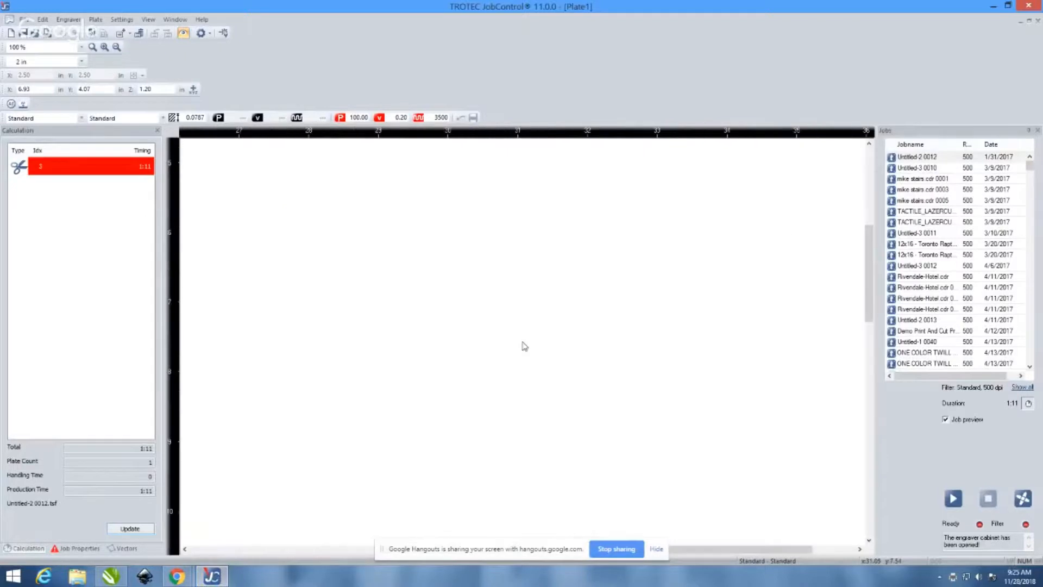
scroll(526, 347, down, 3)
scroll(461, 210, down, 1)
scroll(527, 291, up, 1)
scroll(427, 219, down, 1)
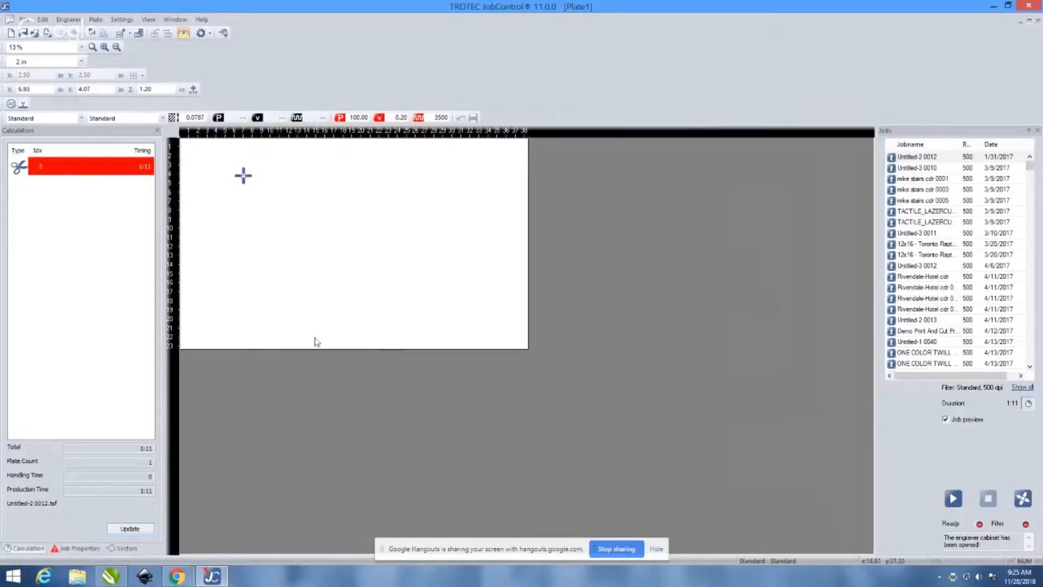
Step: Switch back to CorelDRAW and review the Job-Name options in the Trotec Engraver driver's general preferences
click(211, 574)
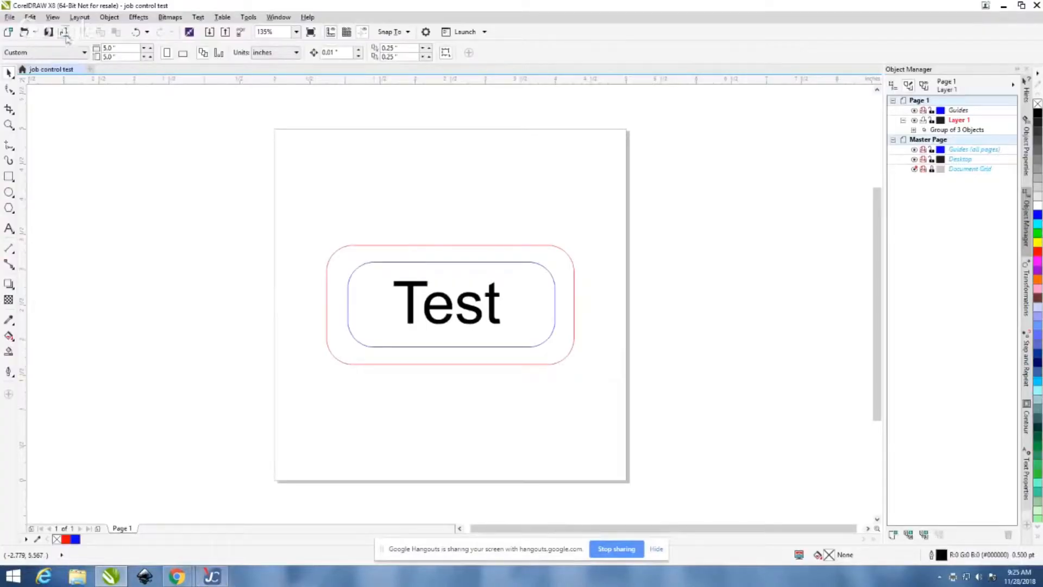
click(65, 32)
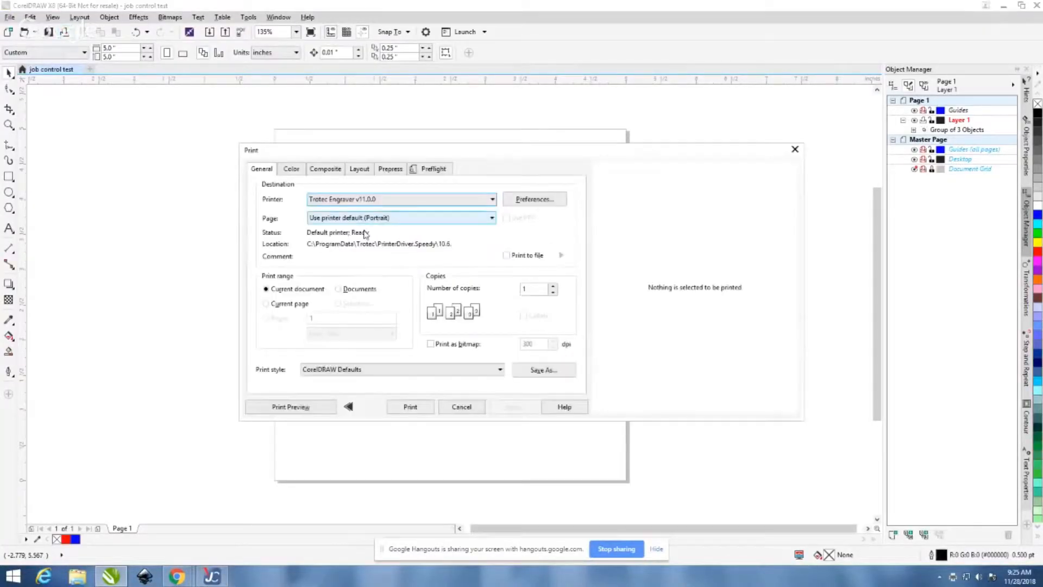
click(523, 202)
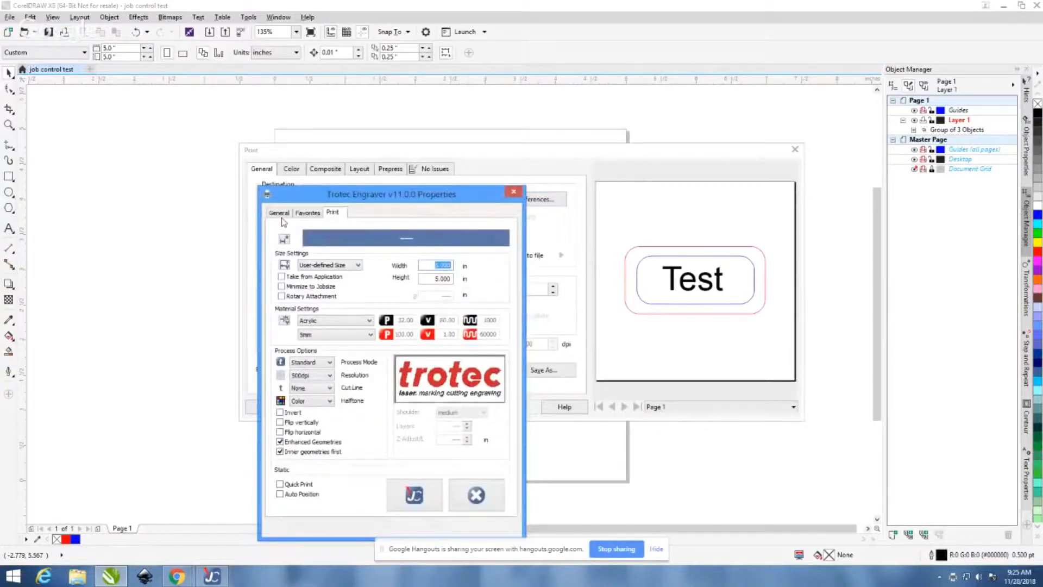
click(285, 215)
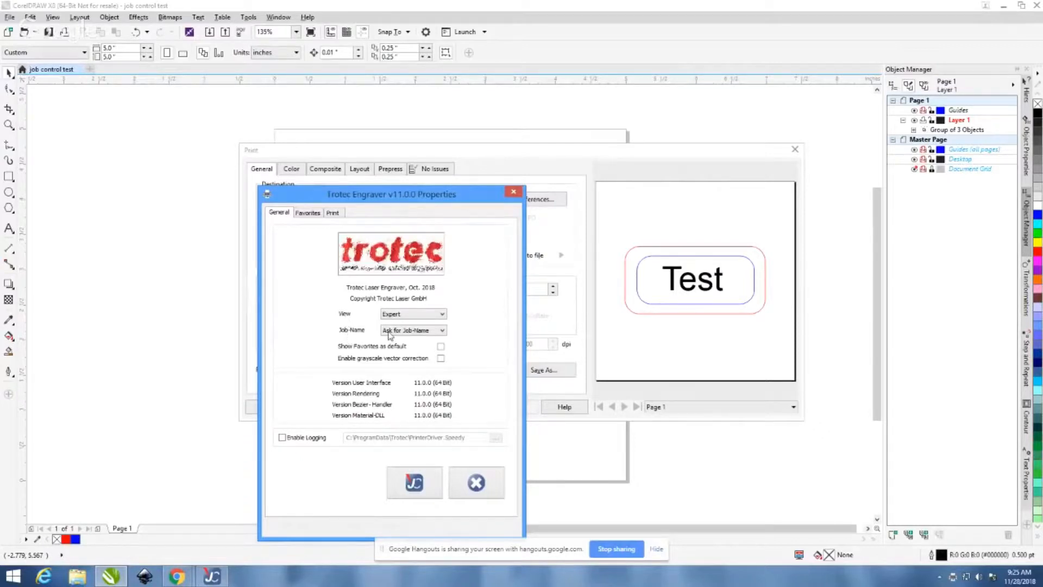
click(415, 333)
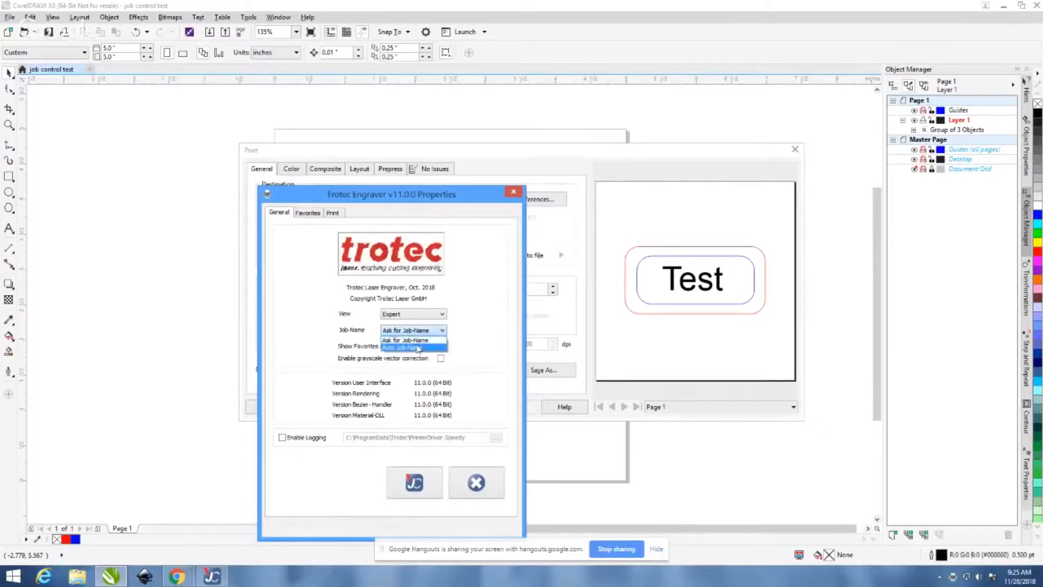
click(492, 336)
Step: Review the driver's View levels, accept the preferences as they are, and cancel the print setup
click(436, 318)
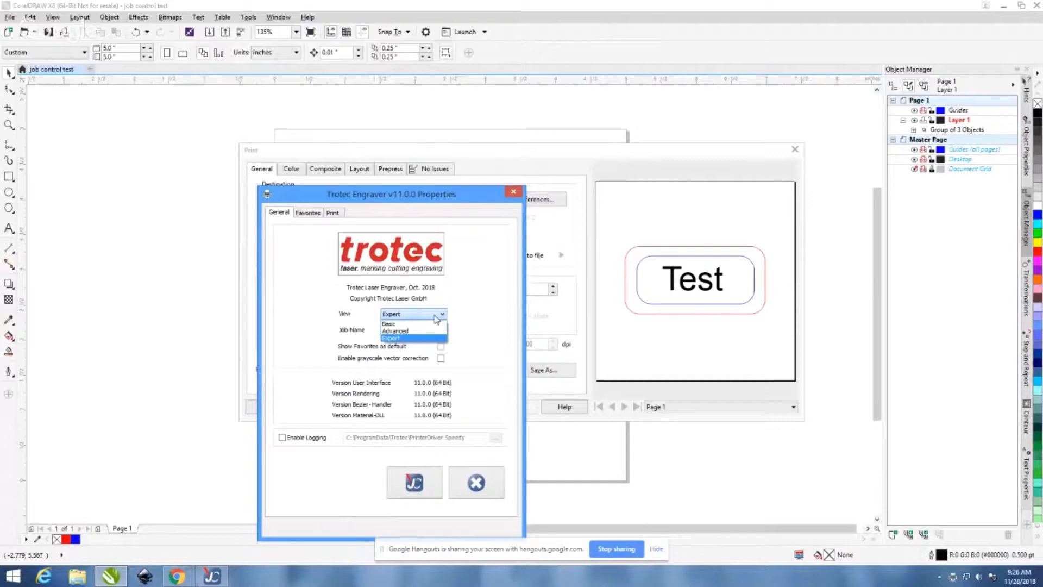
click(484, 318)
click(423, 493)
click(459, 407)
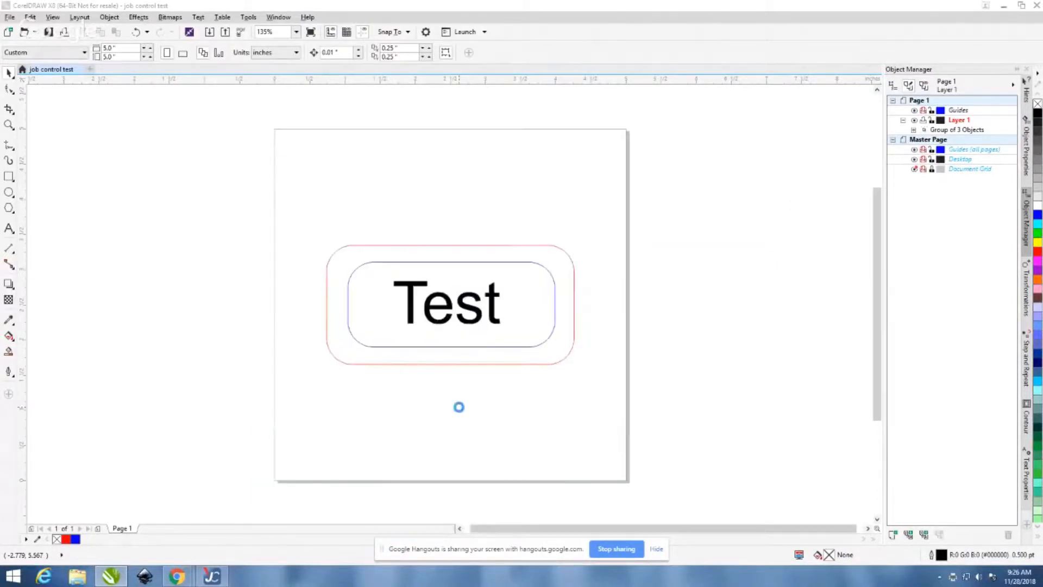
Step: Switch to Trotec JobControl and preview the first three jobs in the job list one after another
click(221, 577)
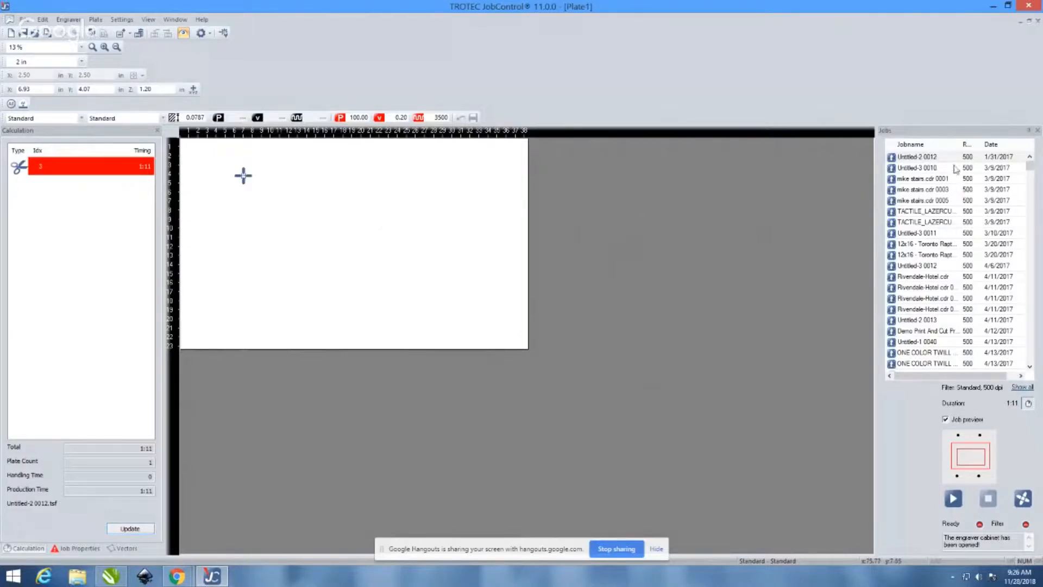
click(931, 157)
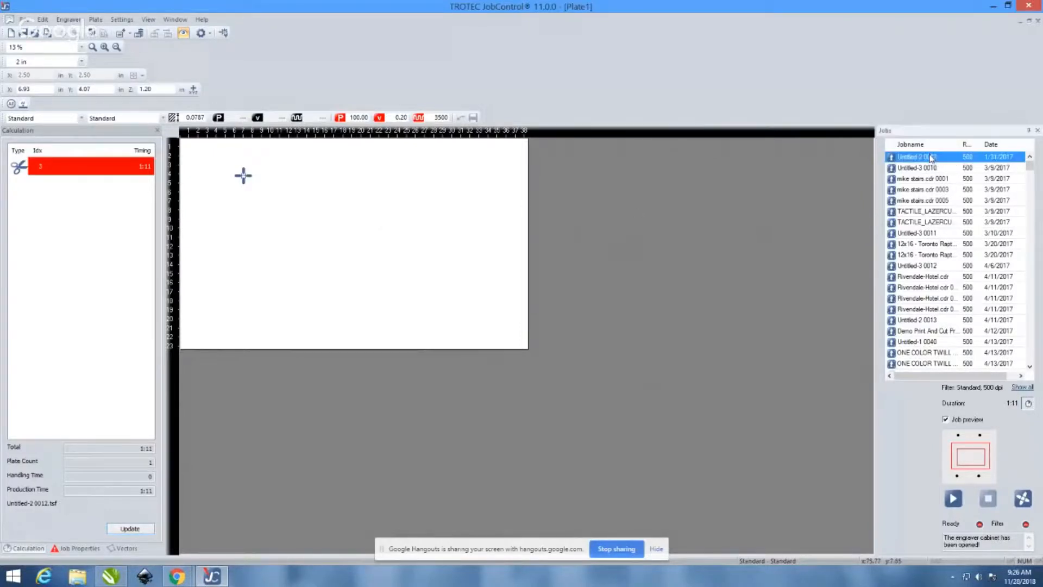
click(997, 169)
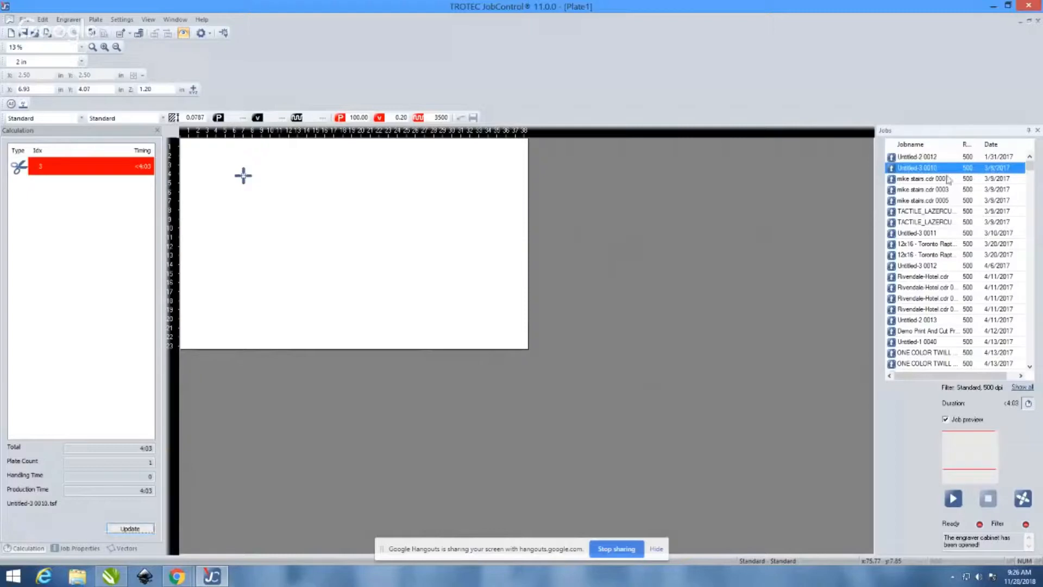
click(944, 181)
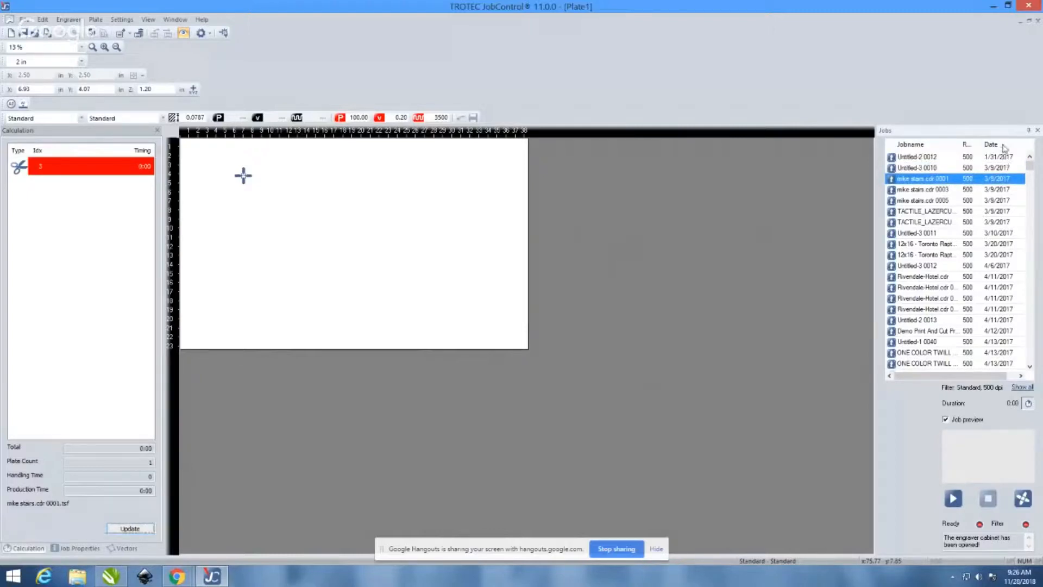
Step: Sort the job list by date with the newest jobs first and select the job Test 0011
click(1005, 145)
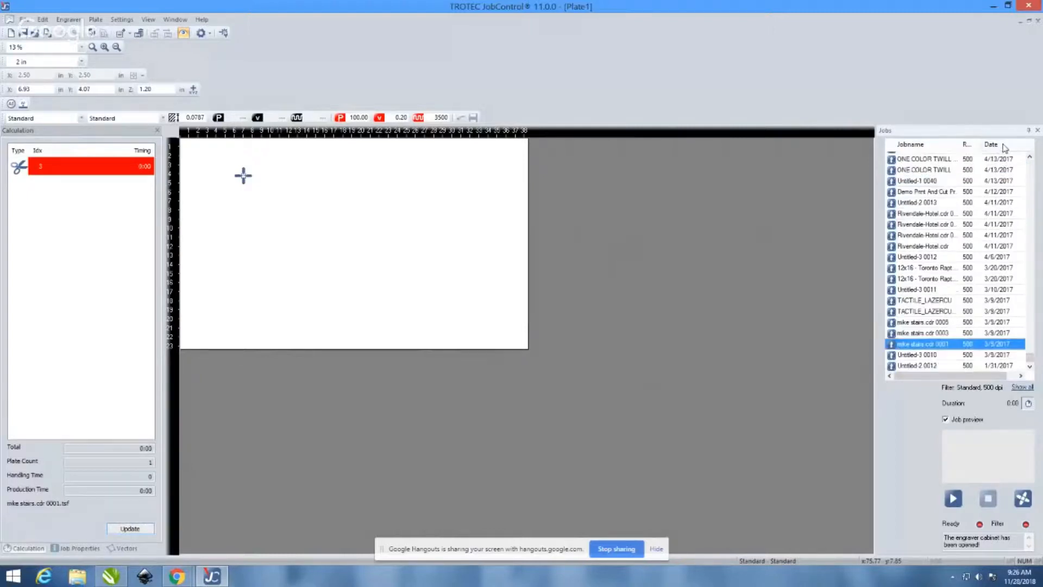
click(964, 366)
click(1020, 357)
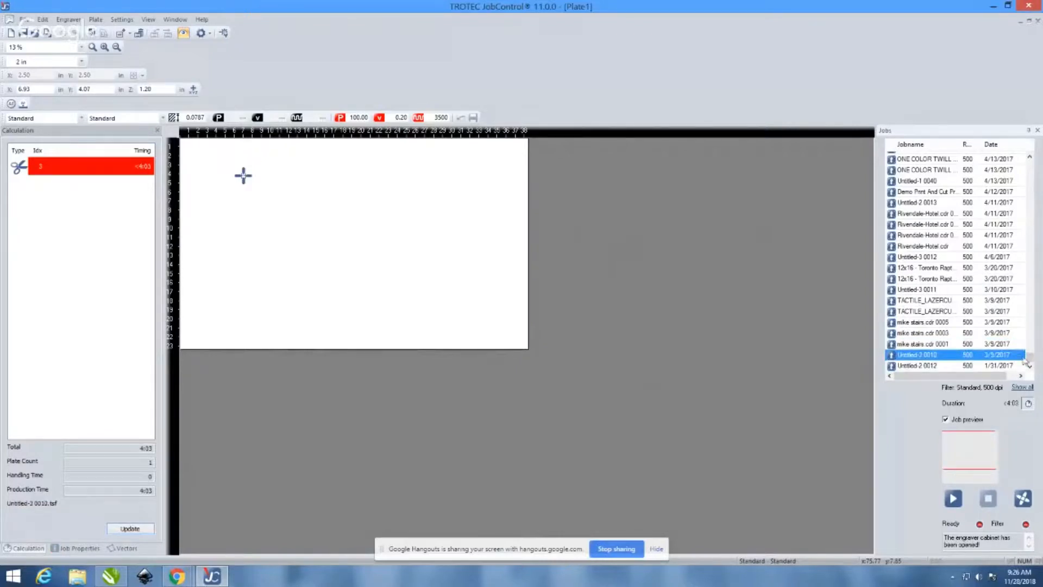
drag(1029, 357, 1028, 145)
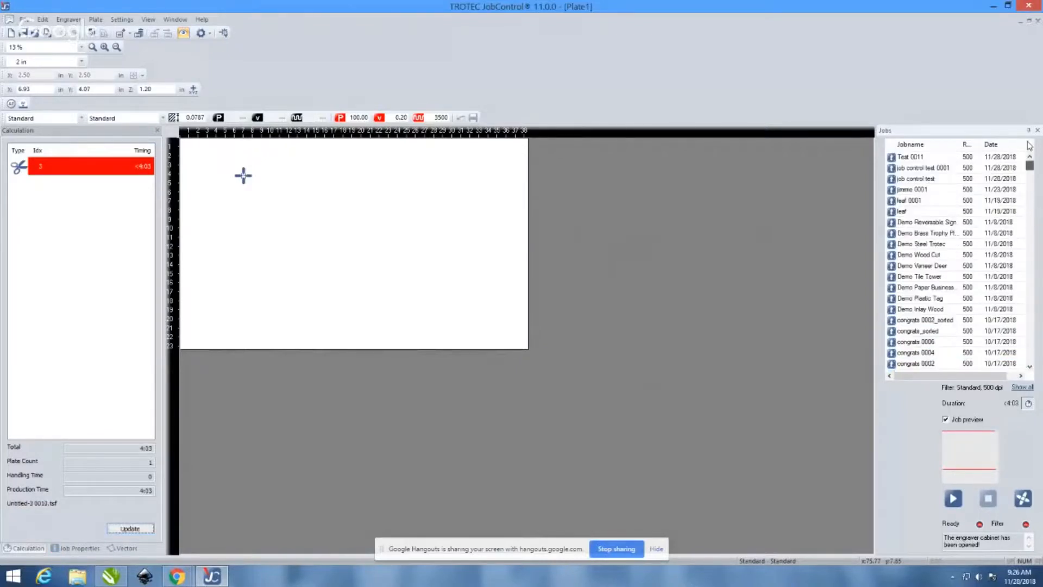
click(943, 157)
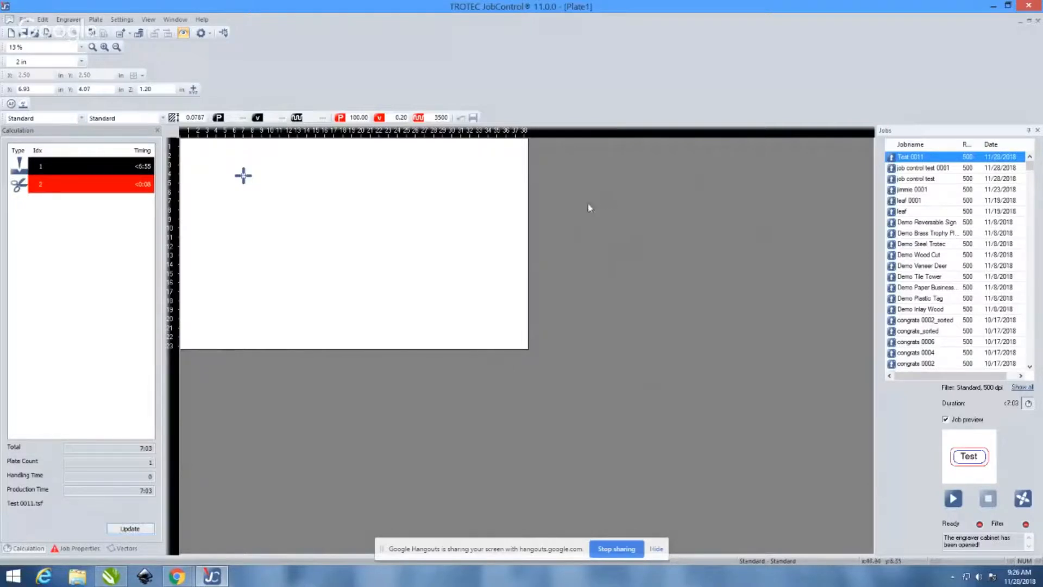
Step: Compare the previews of the jobs Test 0011 and job control test 0001, and clear the filter to list all jobs
click(911, 170)
click(911, 158)
click(914, 170)
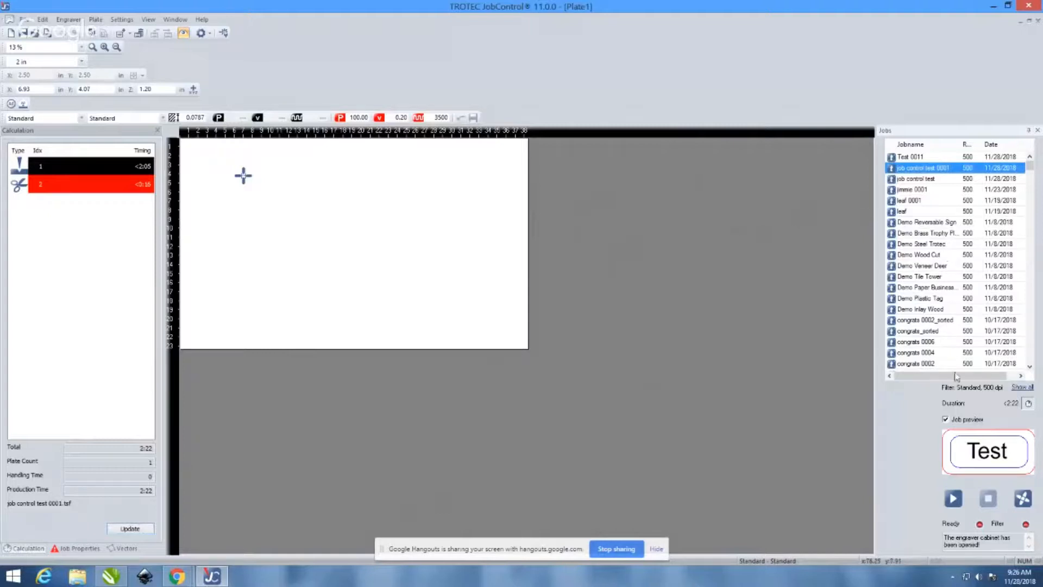
click(1024, 387)
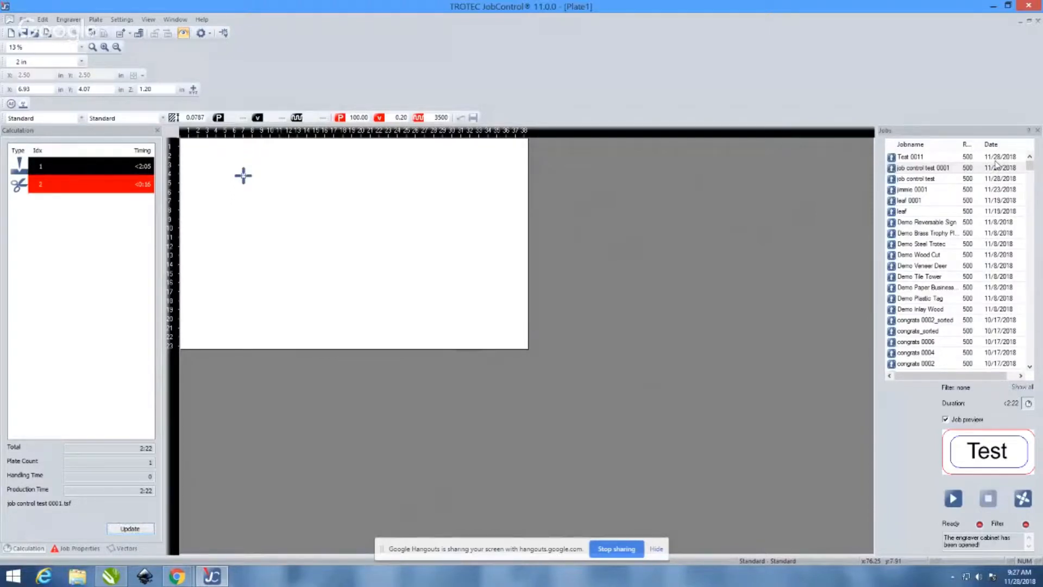
Step: Preview Test 0011 and two older jobs further down the list, ending with congrats 0006
click(951, 159)
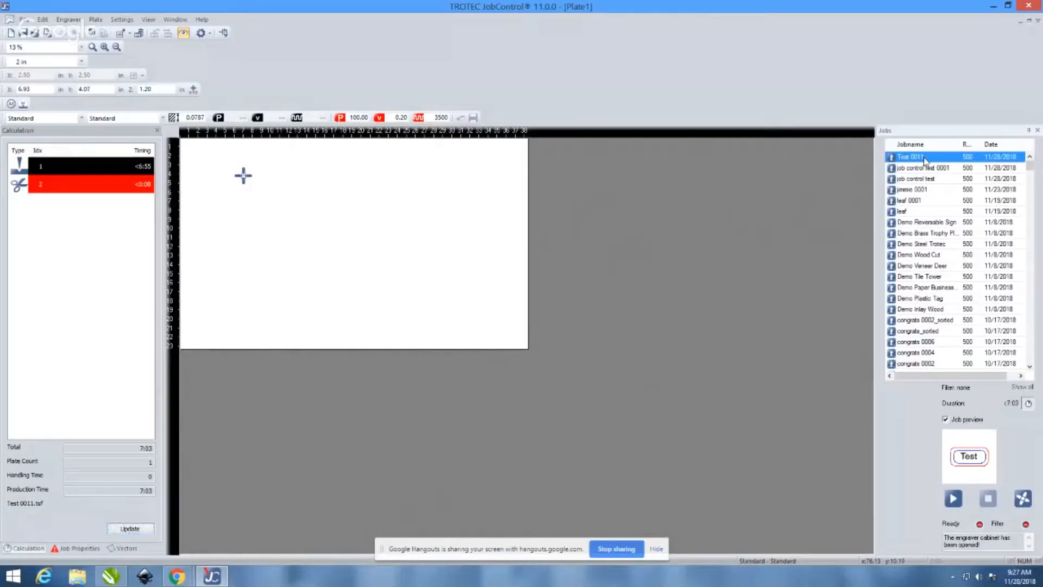
click(923, 266)
click(927, 341)
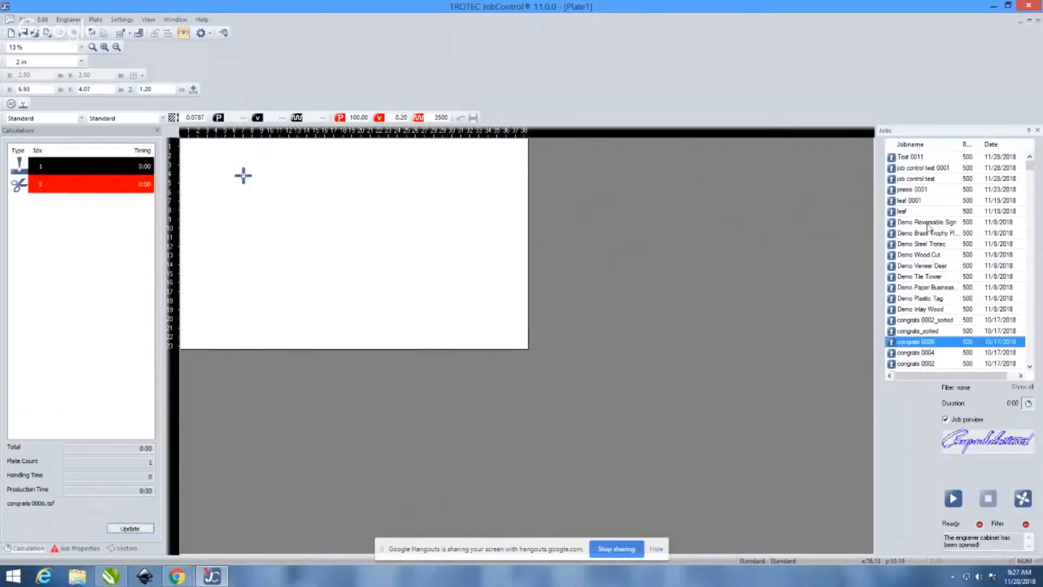
Step: Put the job Test 0011 on the plate and return it to the job list
click(922, 159)
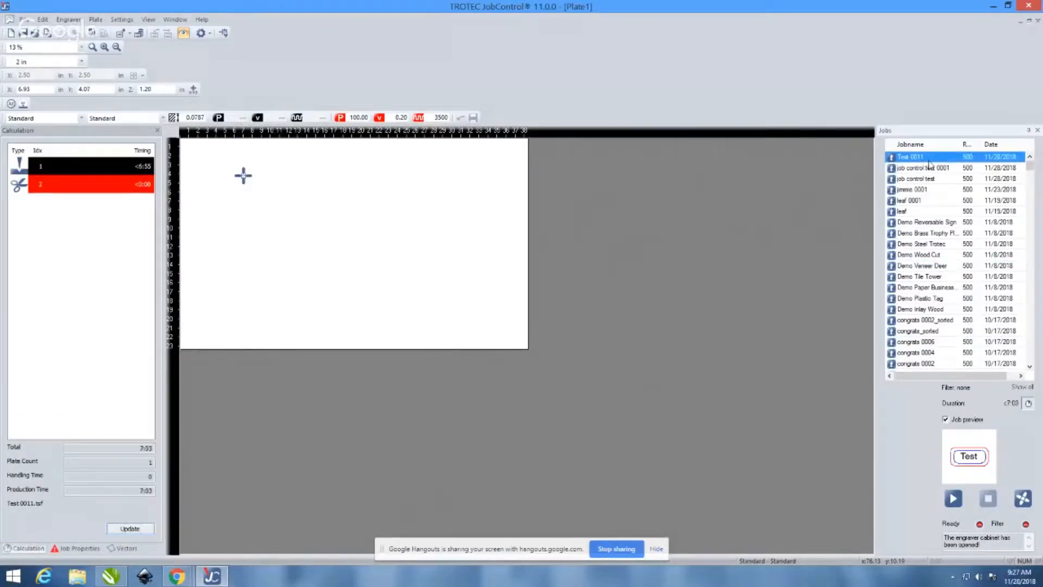
drag(933, 161, 387, 171)
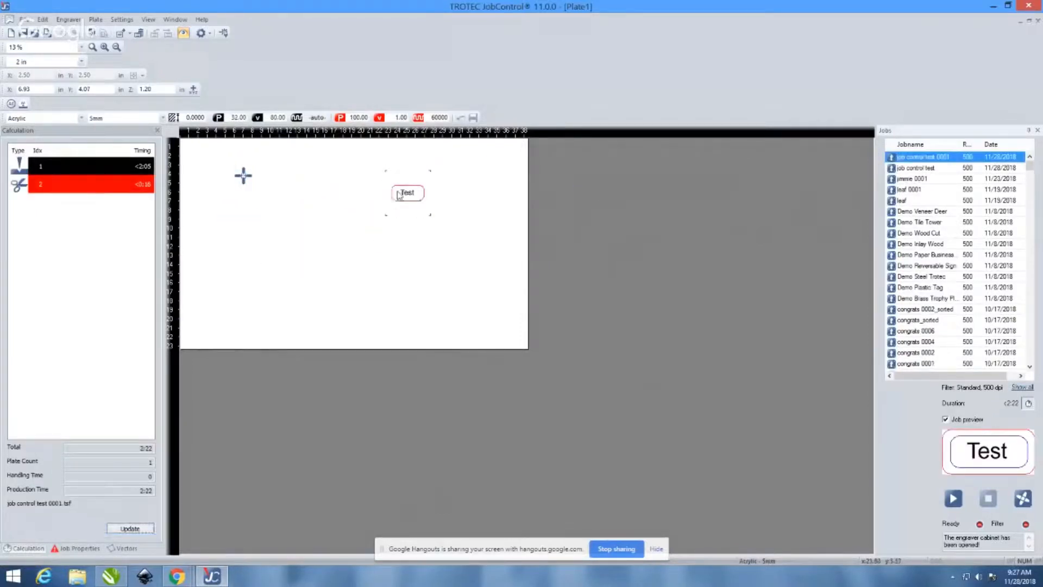
drag(410, 191, 1002, 197)
Step: Place the job Test 0011 on the plate and move it to about X 17.55, Y 7.66 in
click(931, 158)
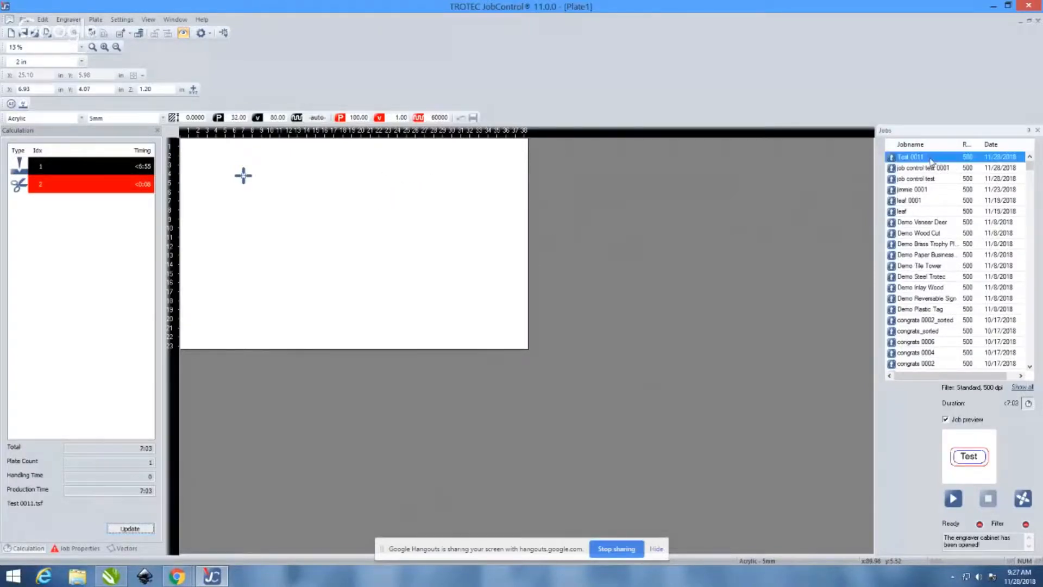
double_click(931, 158)
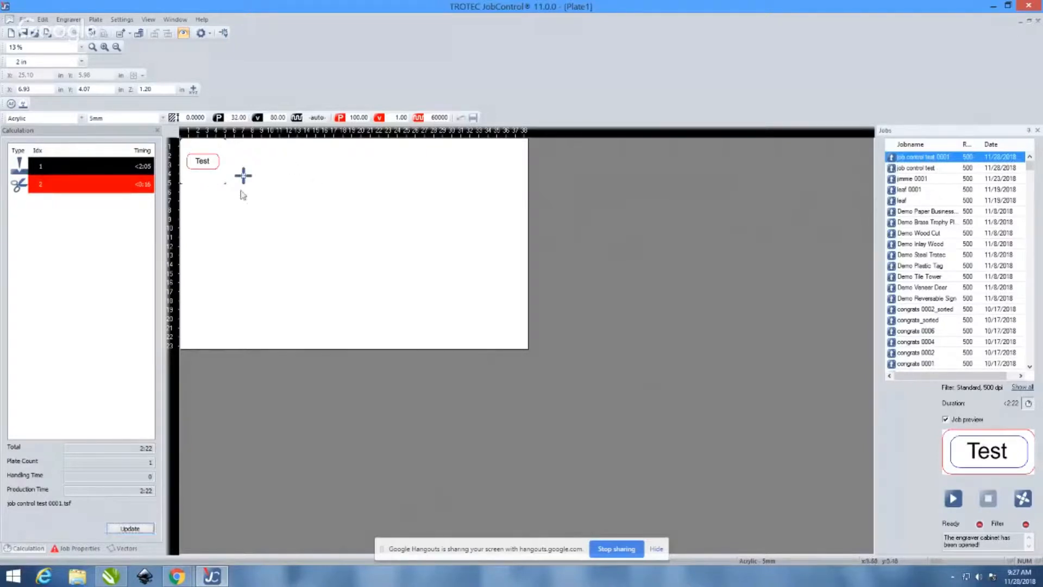
drag(207, 162, 340, 201)
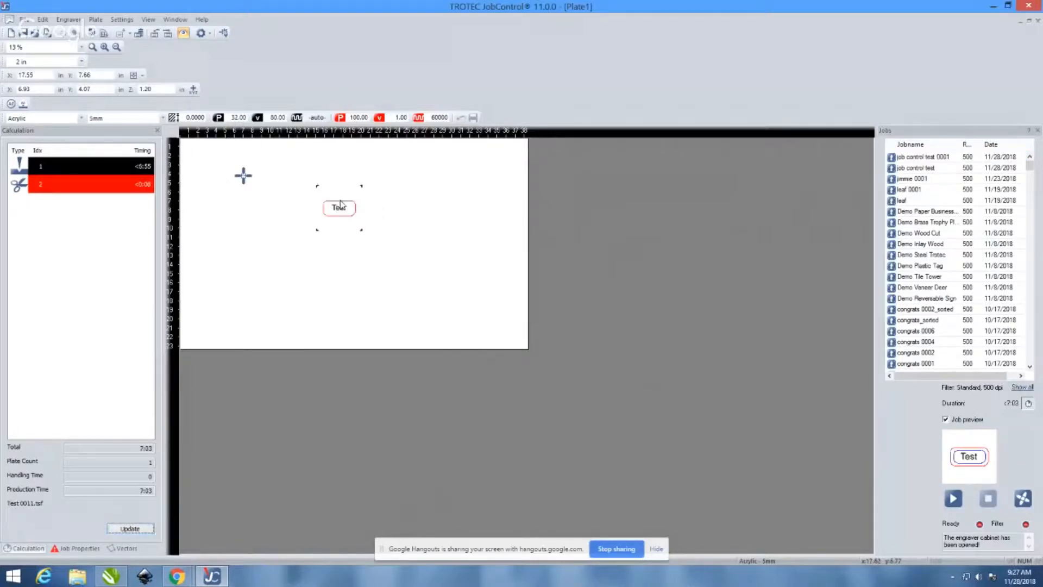
Step: Look over the Acrylic 5mm settings in the material database, cancel it, and inspect the job placed on the plate
double_click(378, 259)
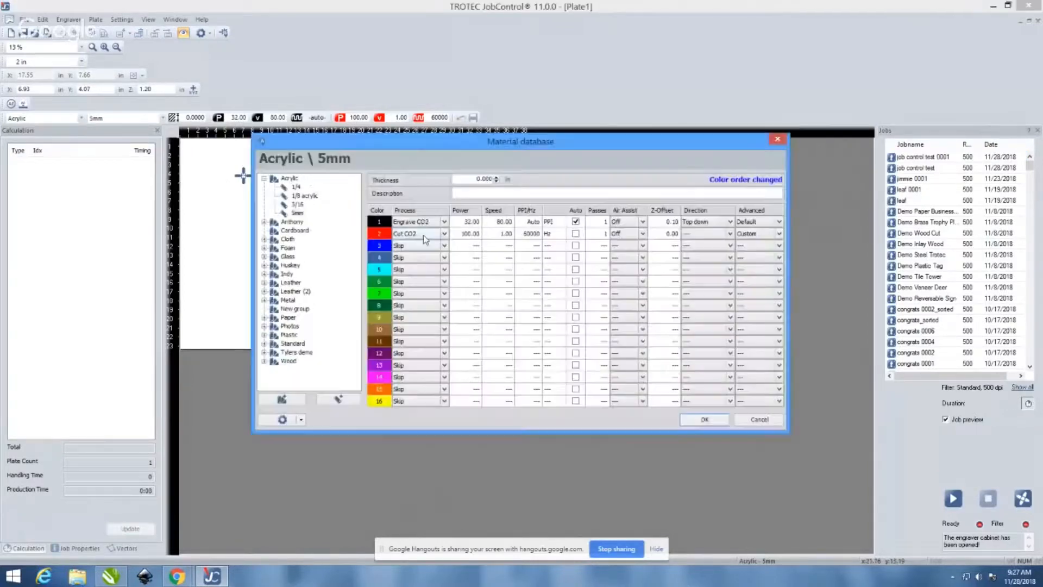
click(772, 422)
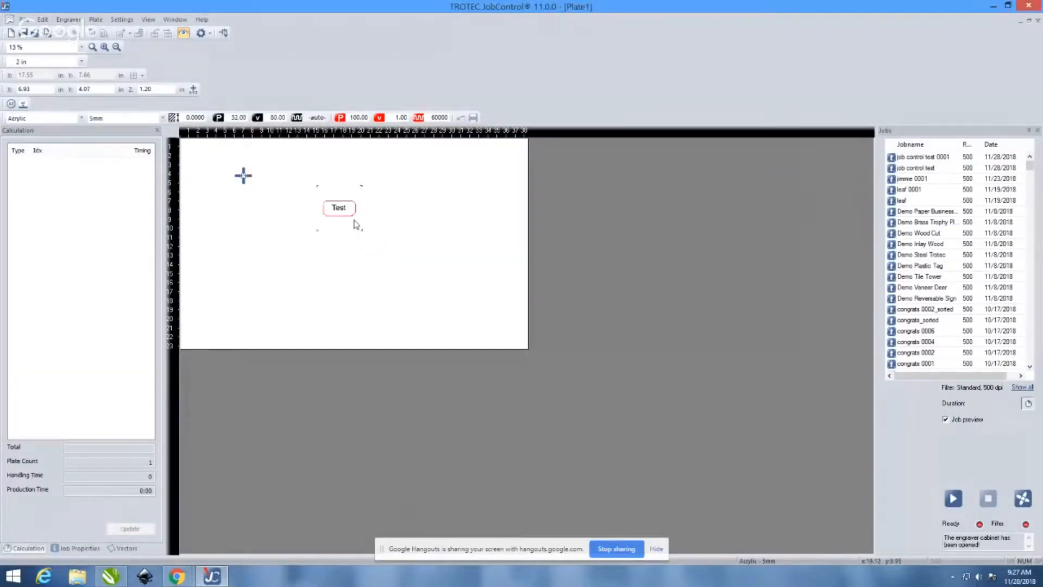
scroll(348, 221, up, 1)
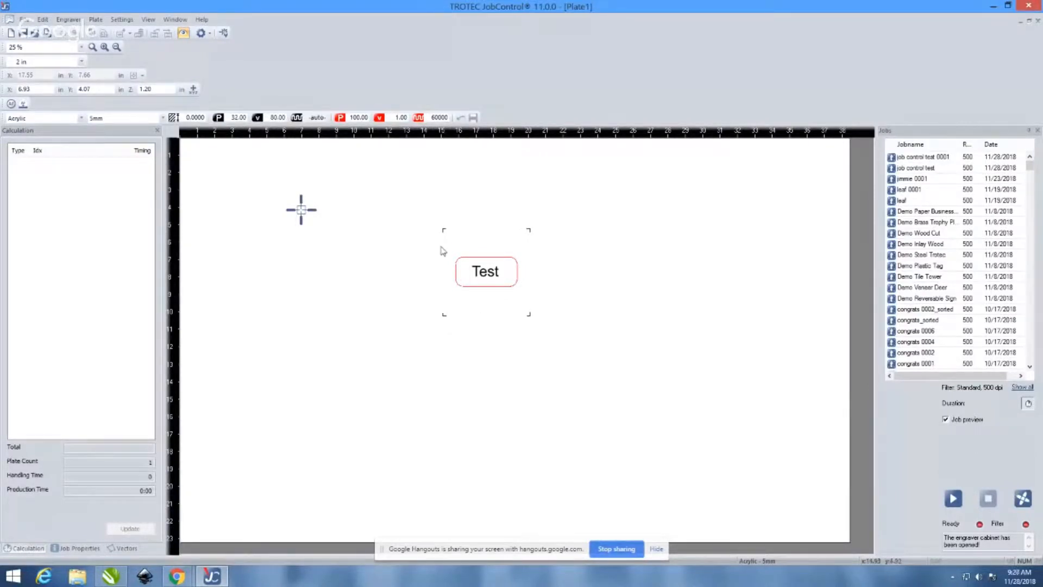
scroll(484, 235, down, 3)
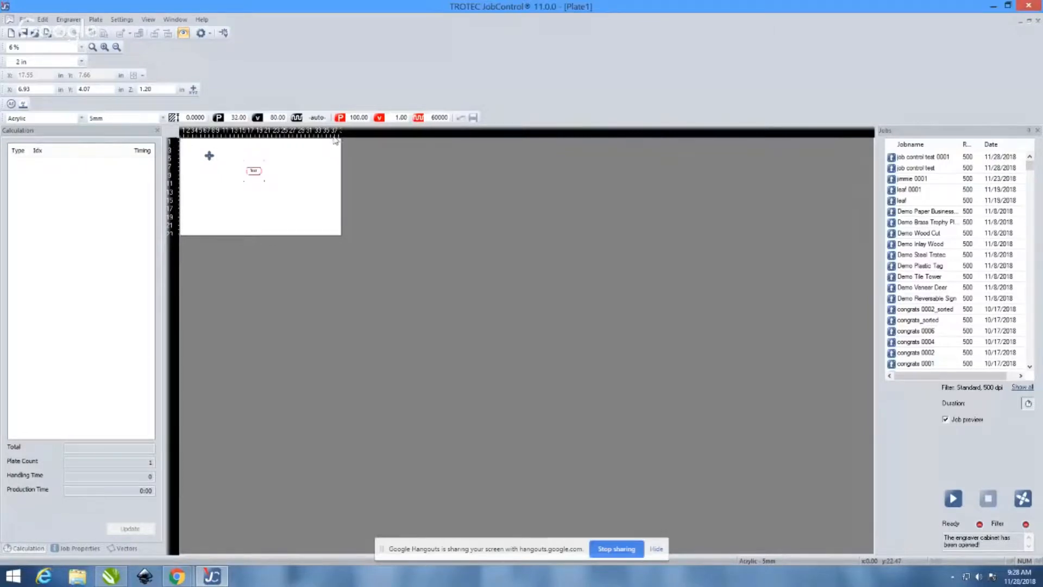
Step: Move the Test 0011 job to the plate's upper-right area, then down to about X 33.42, Y 17.10 in
click(253, 172)
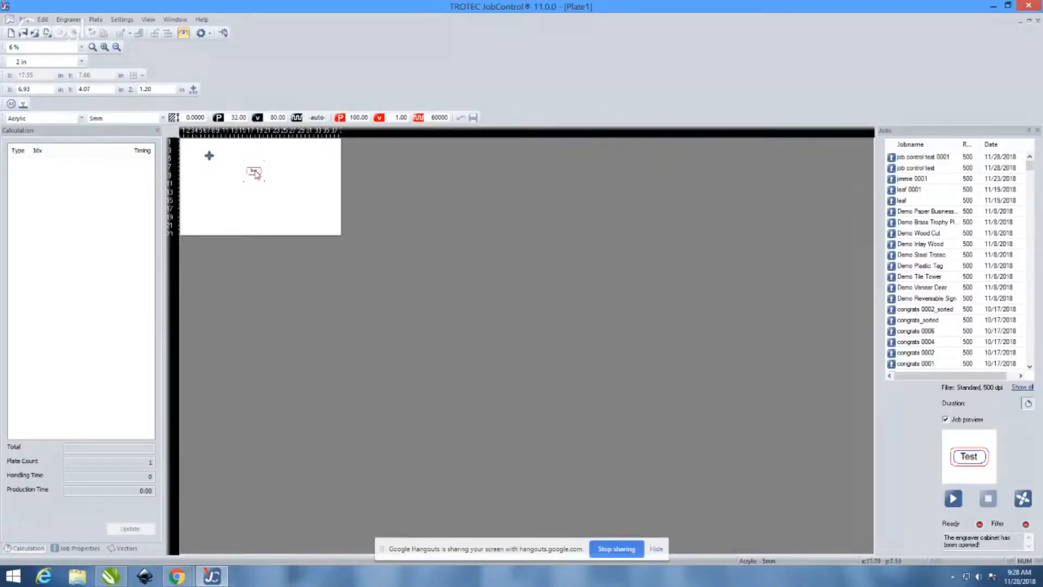
drag(326, 157, 328, 158)
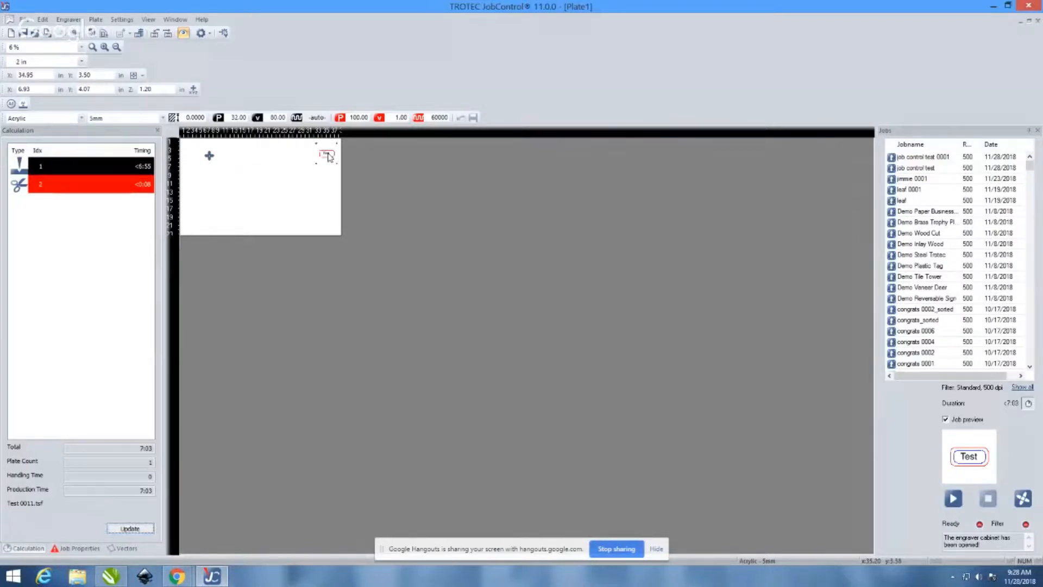
mouse_move(328, 157)
mouse_down()
mouse_move(297, 179)
mouse_move(321, 156)
mouse_up()
scroll(310, 180, up, 2)
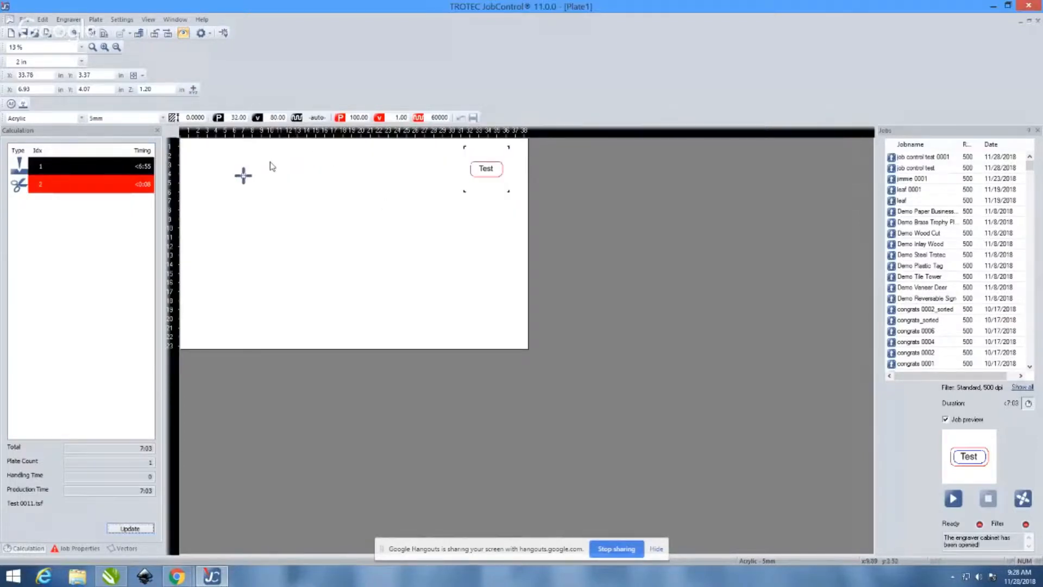
drag(484, 168, 484, 297)
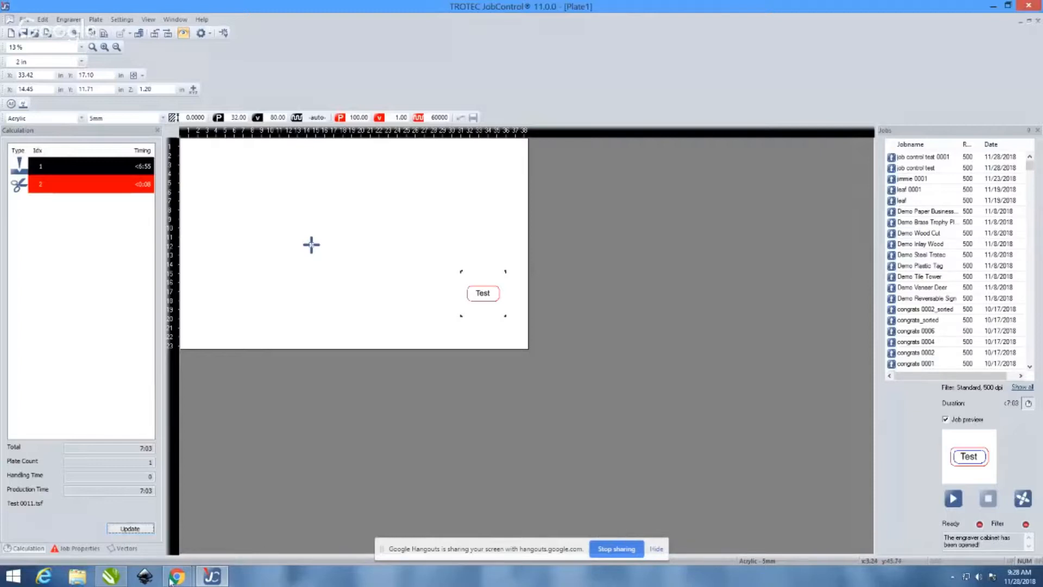
Step: Switch to the Google Hangouts call in Chrome and turn off screen sharing
mouse_move(173, 577)
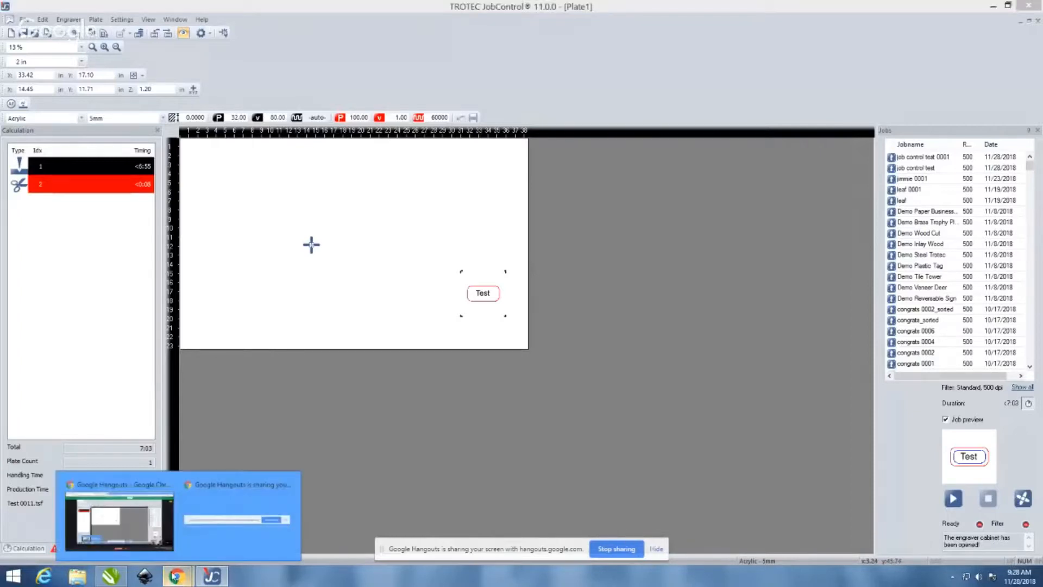
click(145, 544)
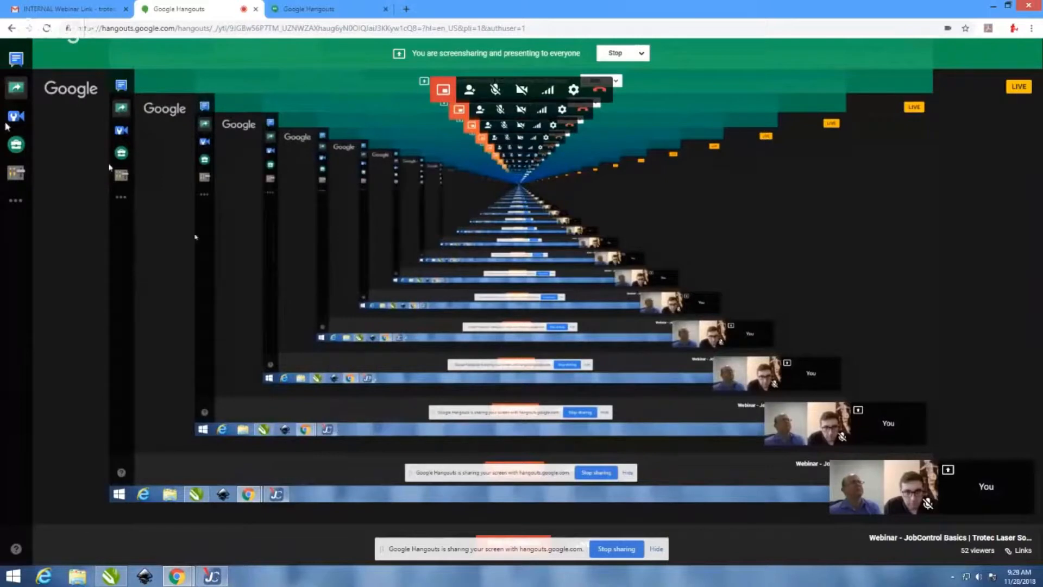
click(17, 90)
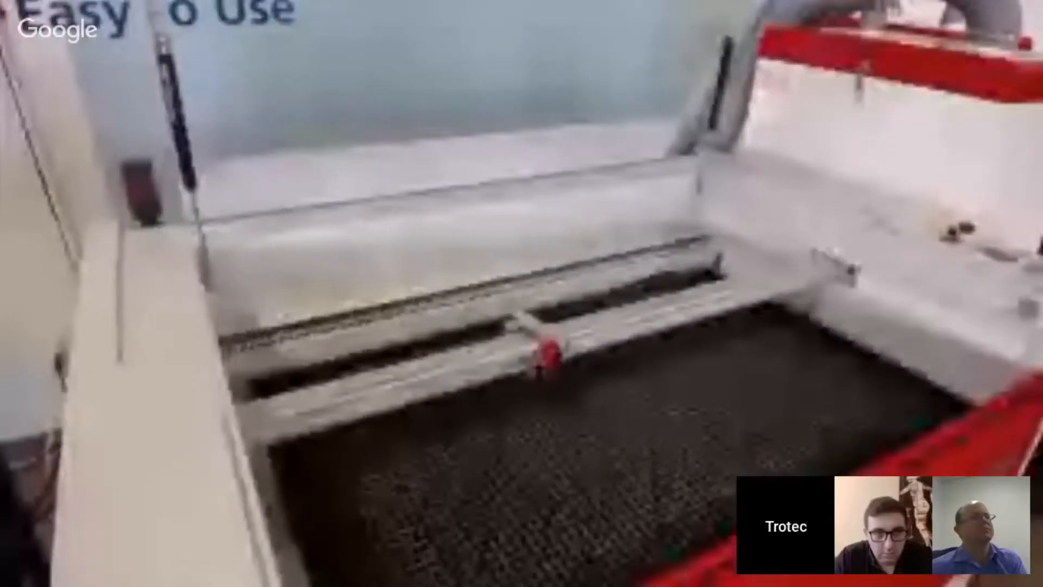
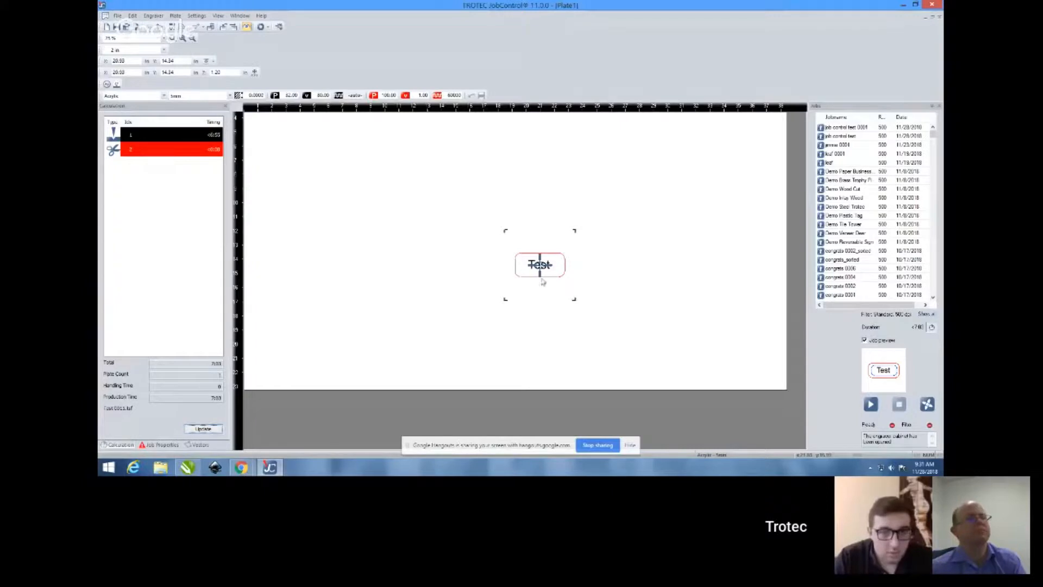
Step: Switch to CorelDRAW and review the size, material and process settings in the Trotec Engraver driver's print preferences
click(198, 468)
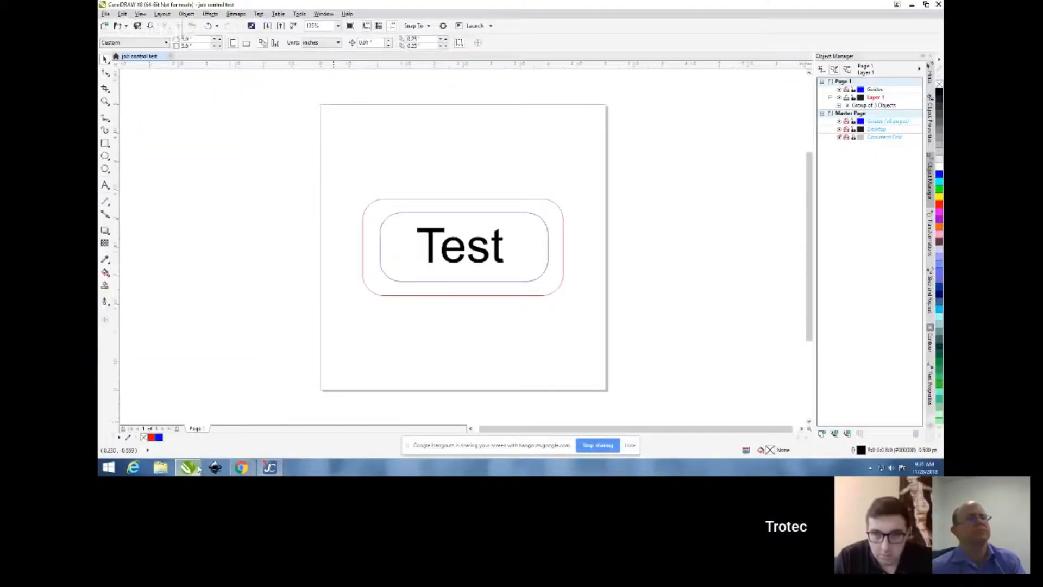
click(152, 26)
click(548, 162)
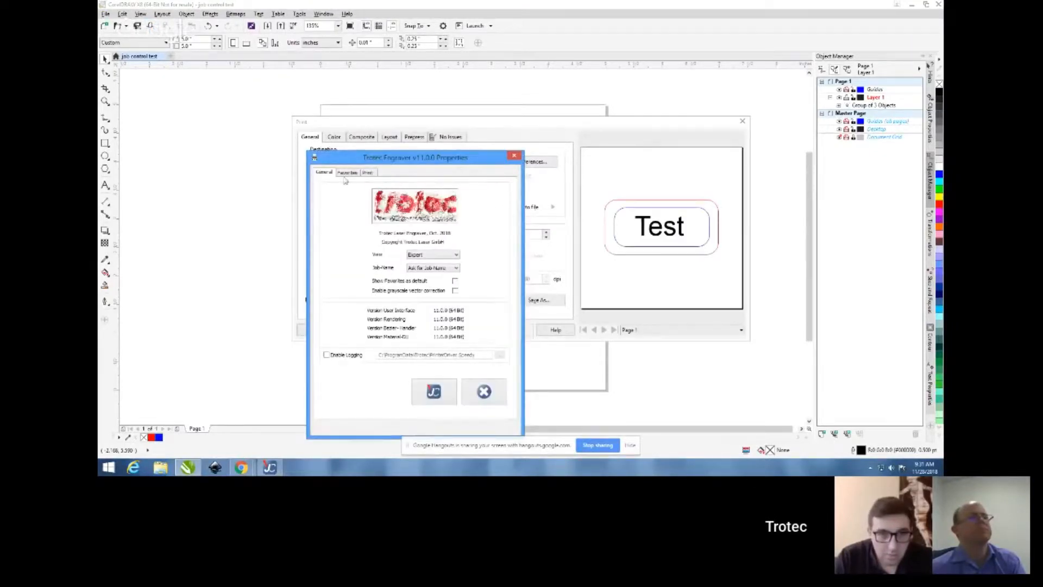
click(367, 173)
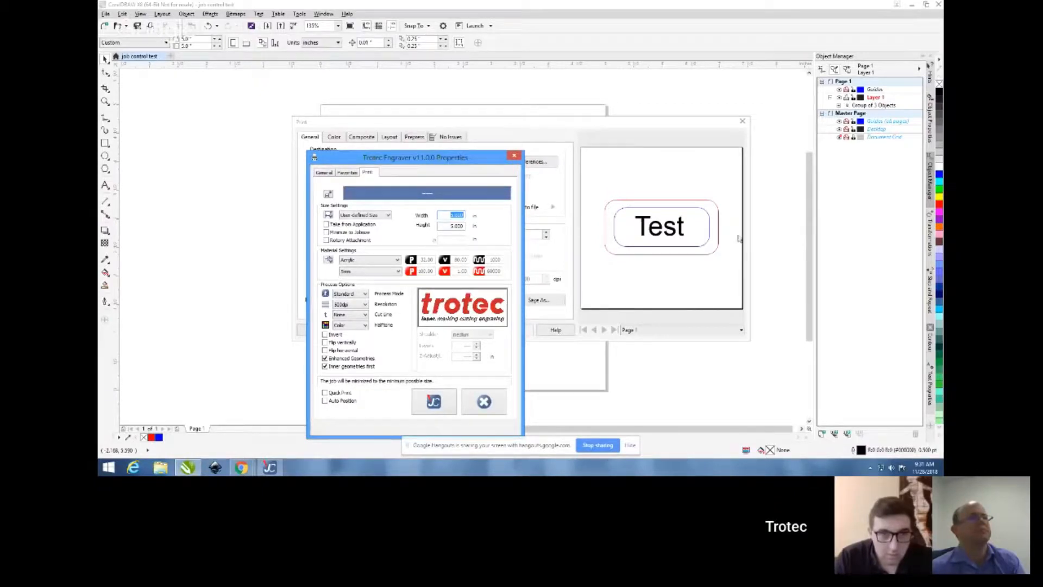
Step: Switch back to JobControl and return the Test 0011 job from the plate to the job list
click(282, 467)
drag(540, 264, 845, 135)
Step: Place job control test 0001 on the plate and move it beside the laser head marker, at about X 25.02, Y 14.51 in
click(844, 135)
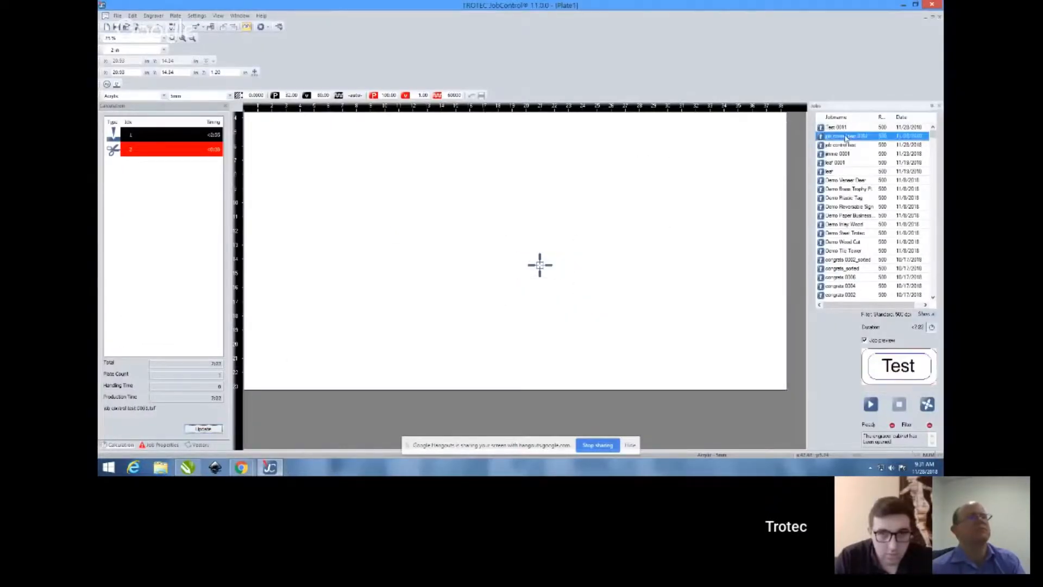
scroll(412, 169, down, 1)
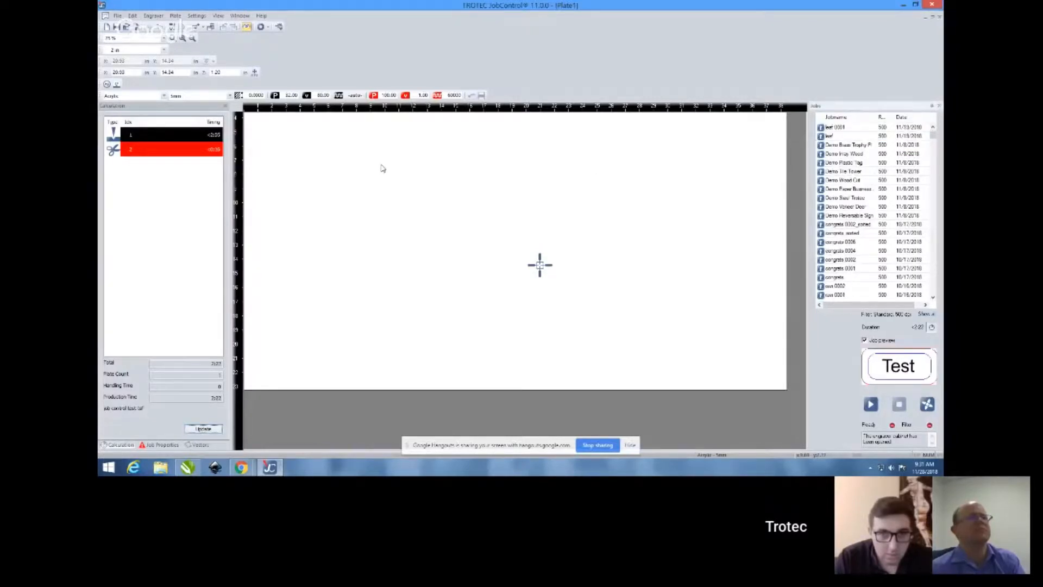
click(382, 167)
scroll(382, 167, down, 2)
drag(258, 120, 428, 220)
scroll(526, 284, up, 1)
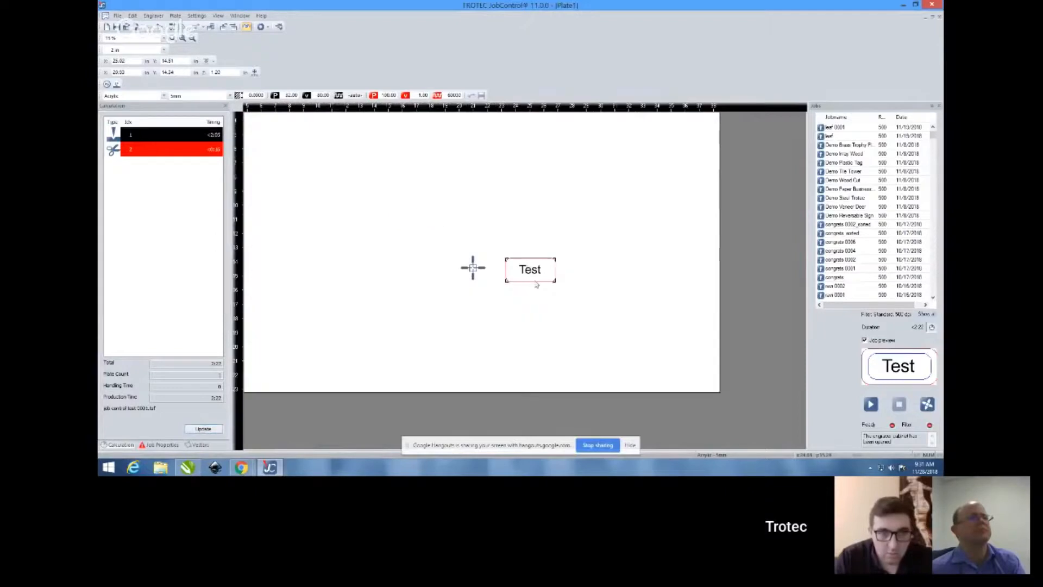
scroll(524, 279, up, 1)
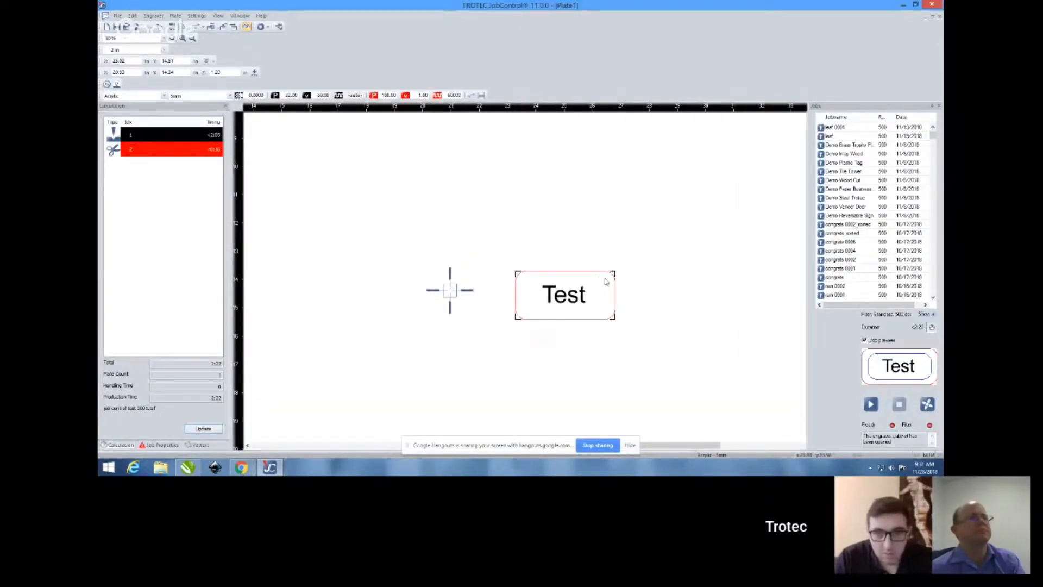
scroll(514, 287, down, 1)
scroll(525, 287, down, 2)
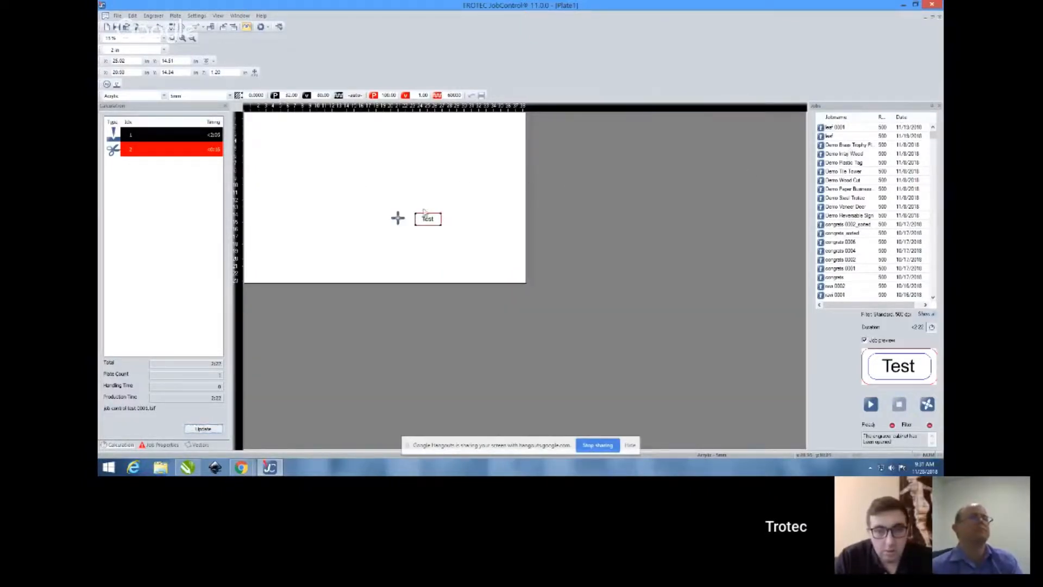
Step: Move the job control test 0001 job across the laser head marker to about X 12.9, Y 12.9 in
click(450, 227)
click(429, 222)
drag(429, 224, 336, 210)
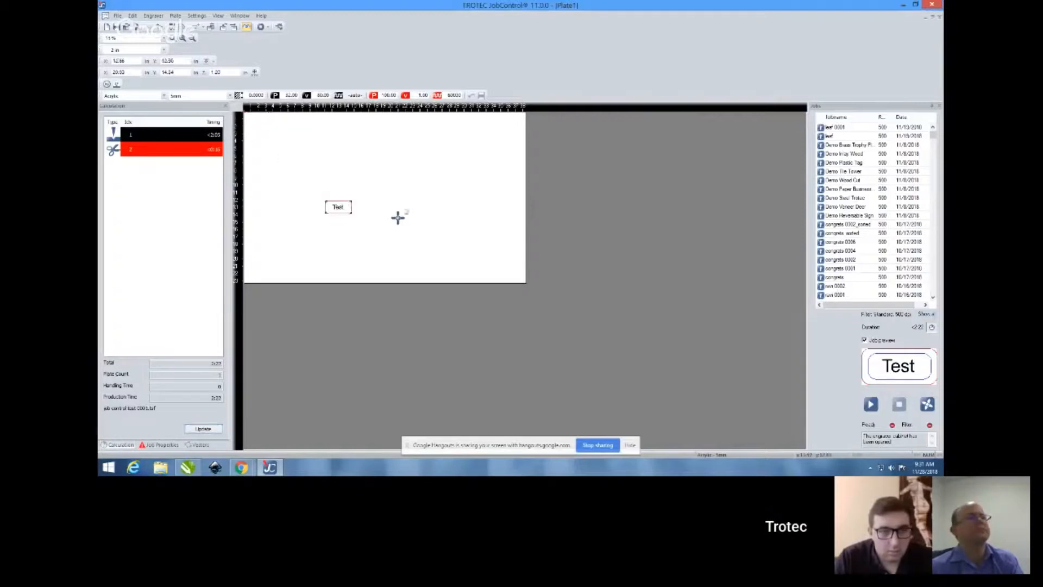
Step: Preview the leaf job and sort the job list by date with the newest jobs first
click(865, 128)
click(860, 136)
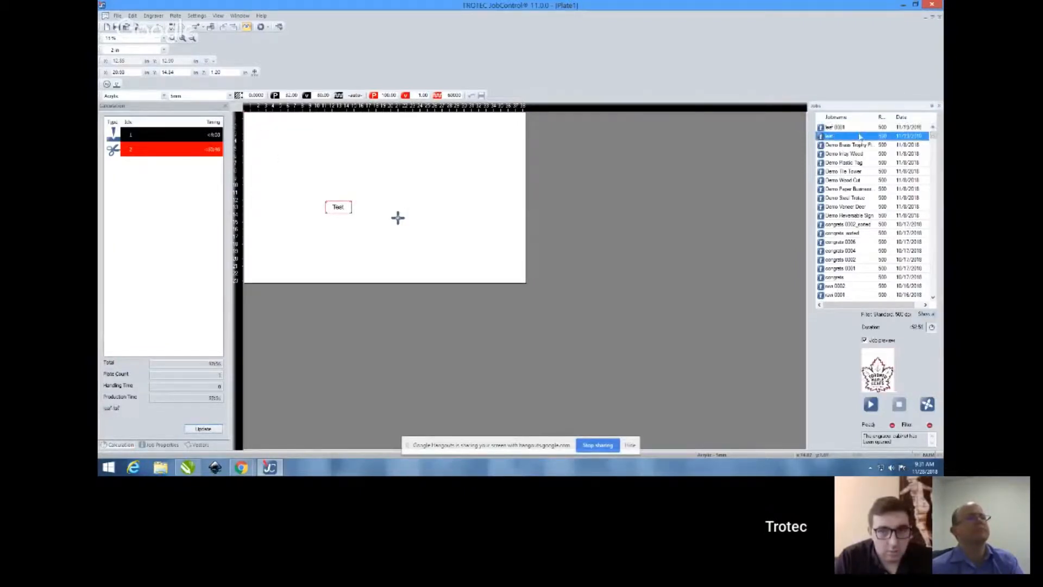
click(914, 121)
click(914, 121)
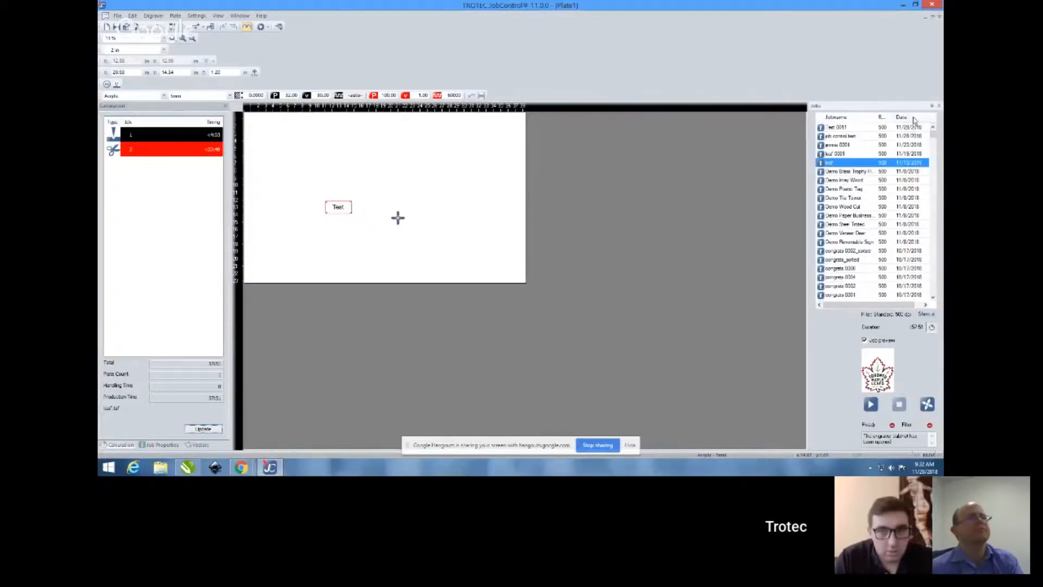
Step: Place the job Test 0011 in the plate's upper-left corner at X 2.50, Y 2.50 in and return it to the job list
click(880, 128)
drag(871, 129, 280, 142)
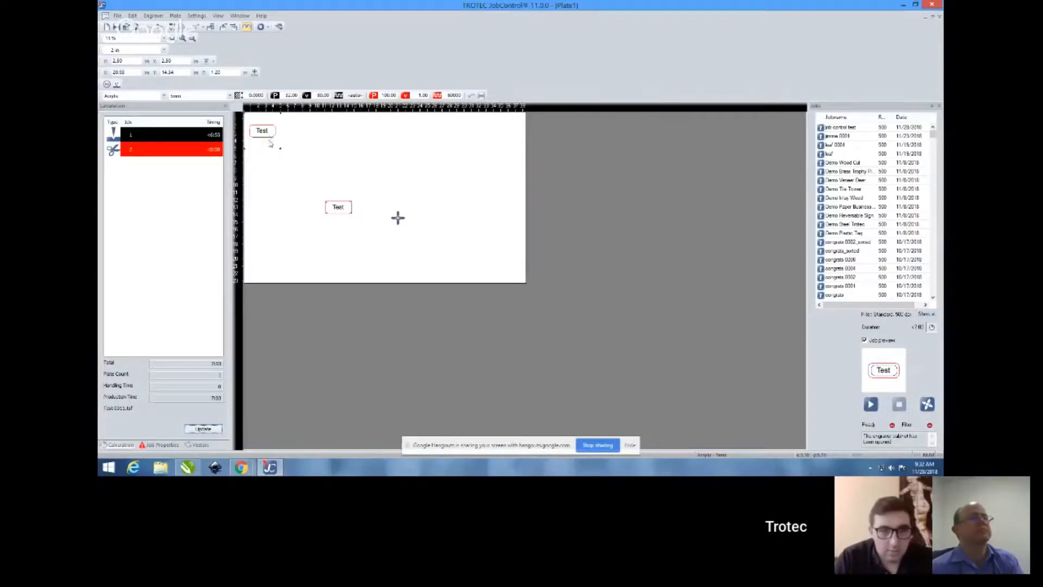
drag(270, 143, 843, 167)
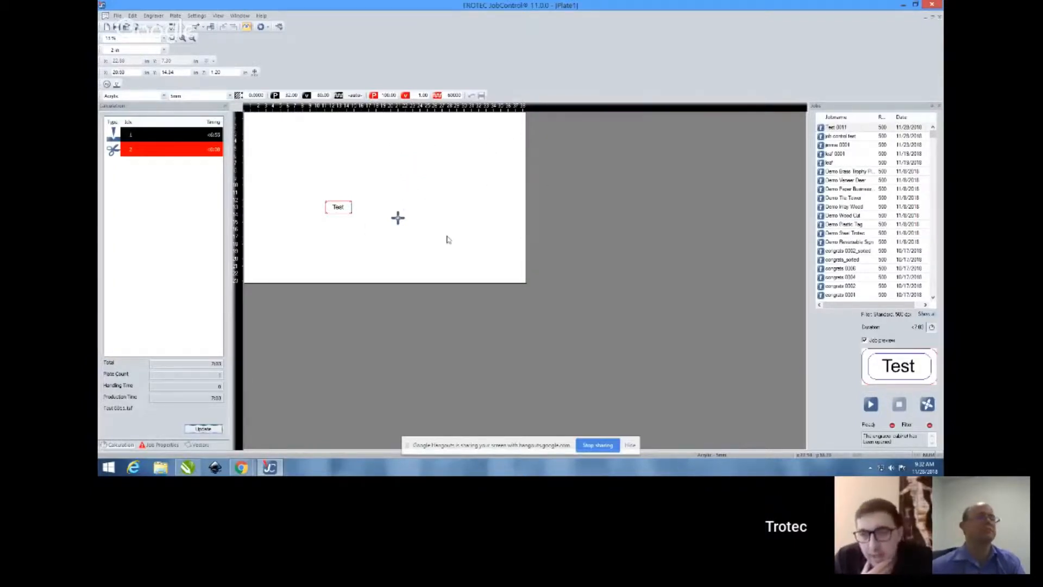
Step: Recalculate the production time of the Test 0011 job
click(217, 430)
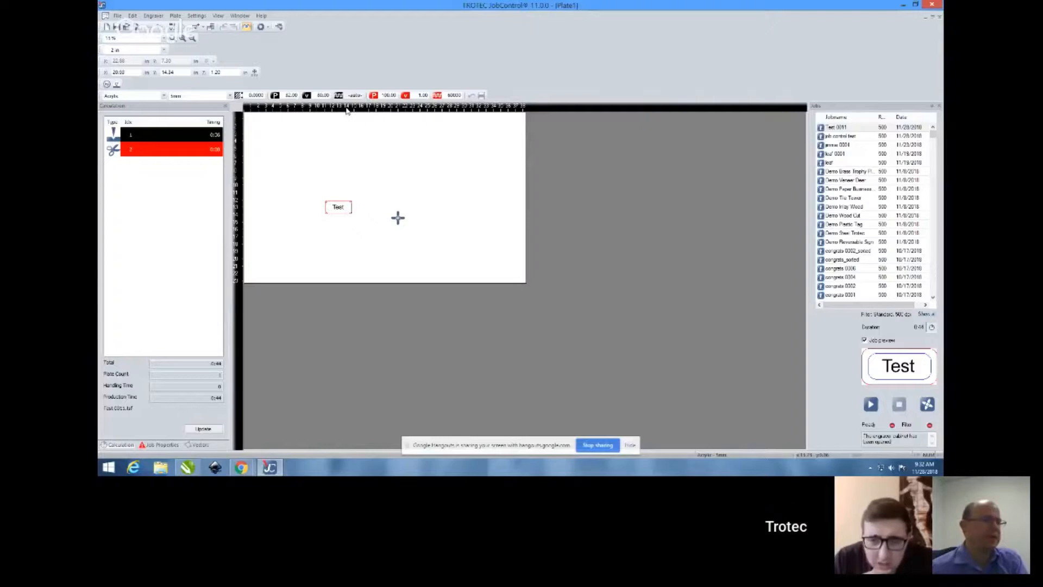
Step: Look at the general page of the program options and close it without changes
click(203, 17)
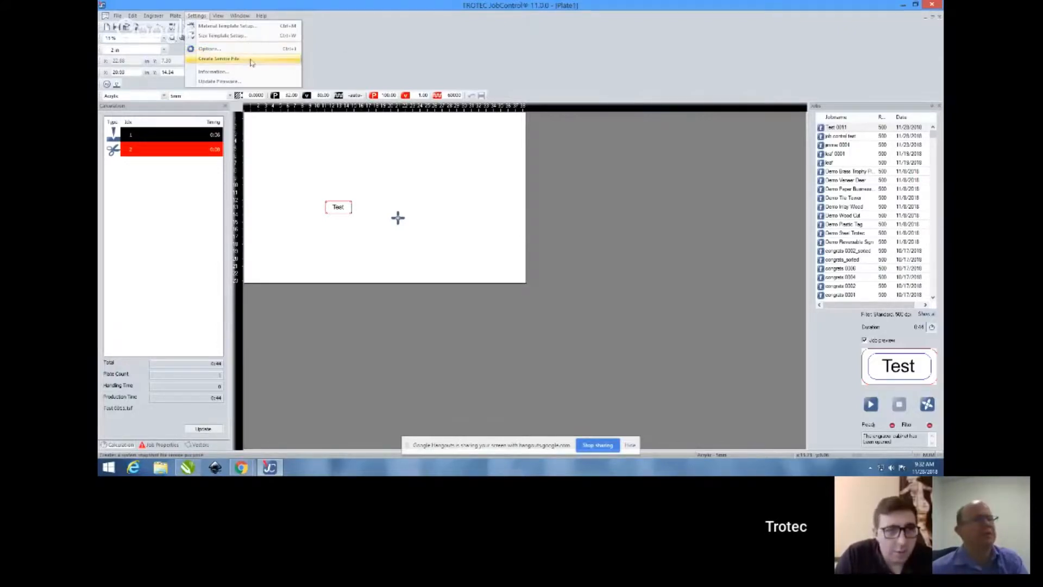
click(222, 50)
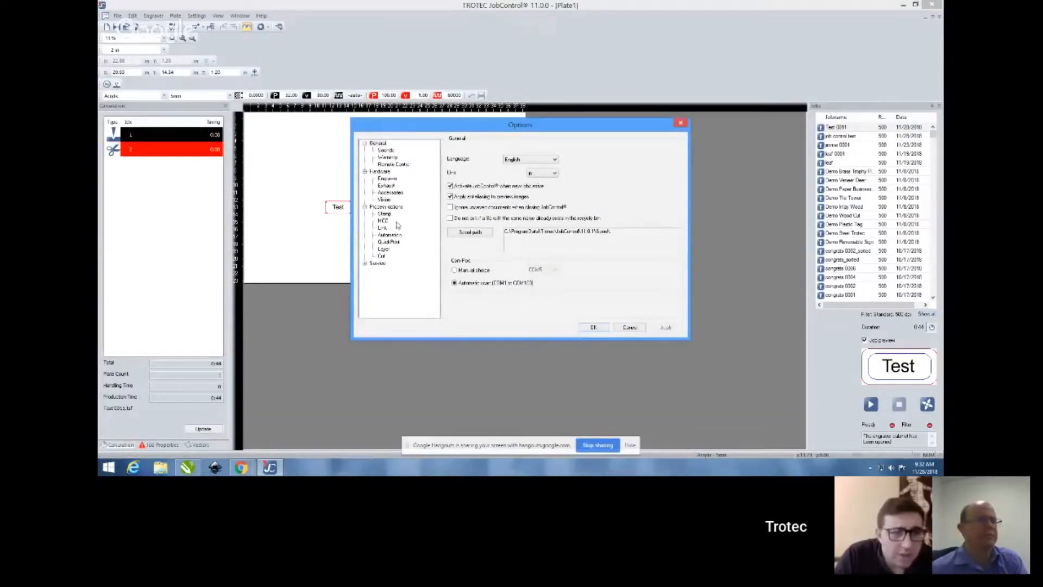
click(629, 327)
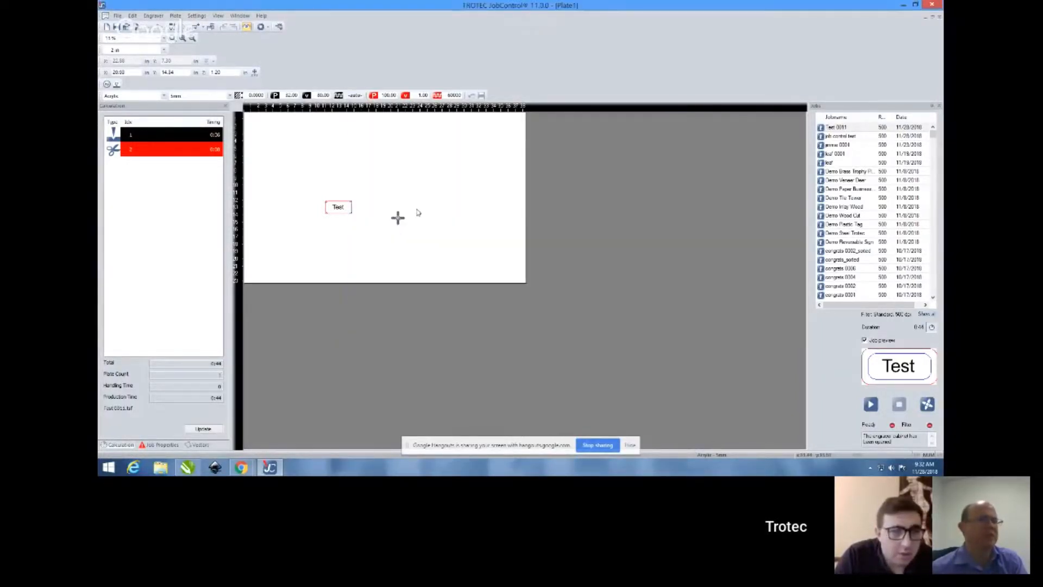
click(197, 16)
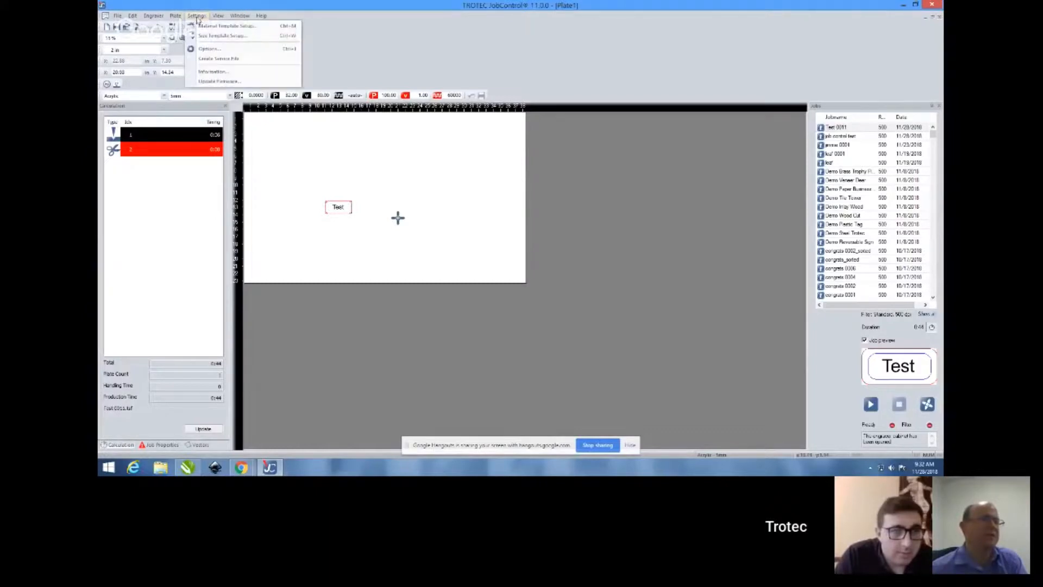
click(207, 50)
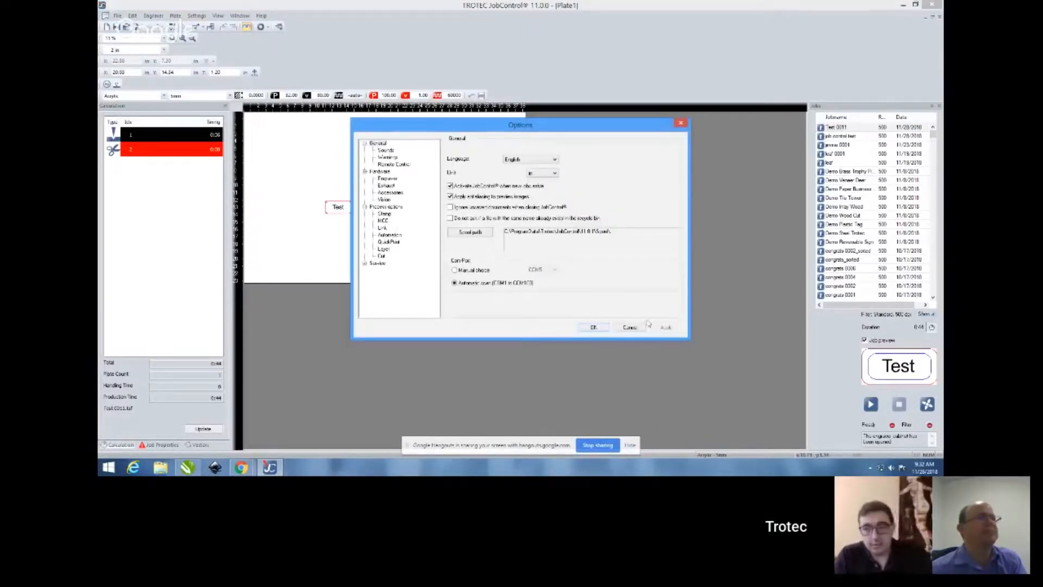
click(641, 328)
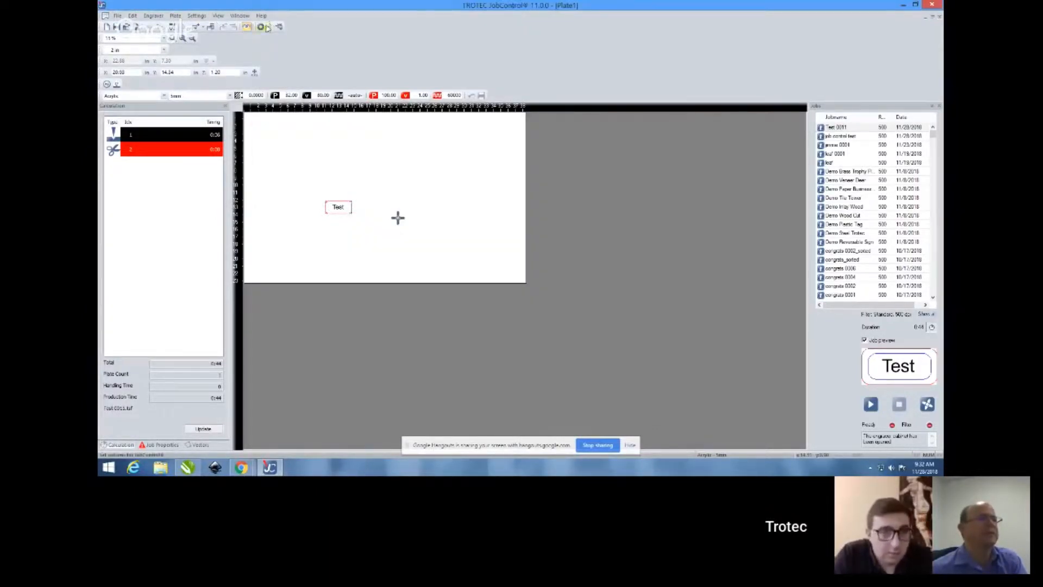
Step: Set the measurement unit to mm in the general program options and apply it
click(262, 27)
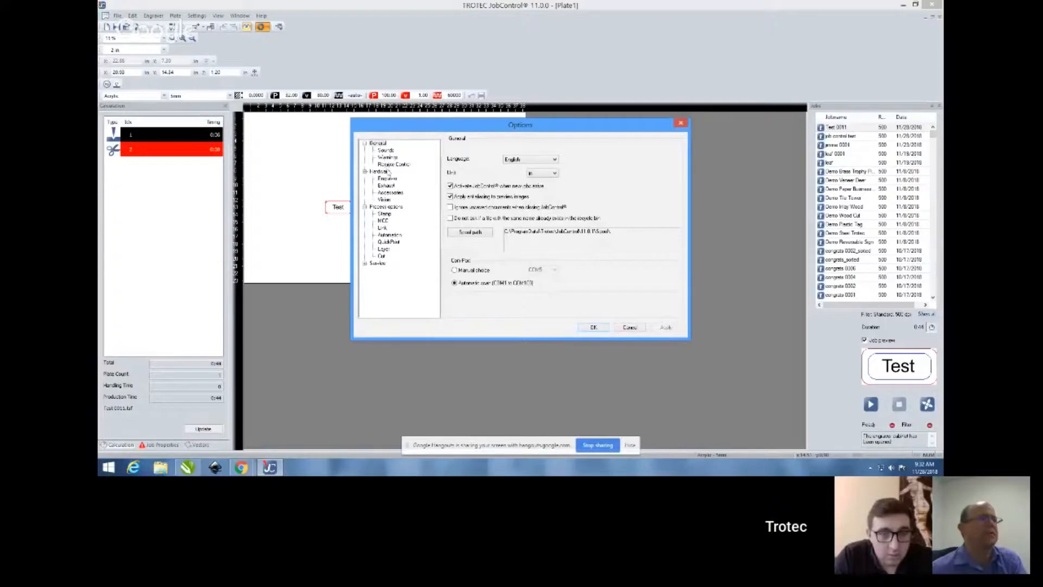
click(554, 174)
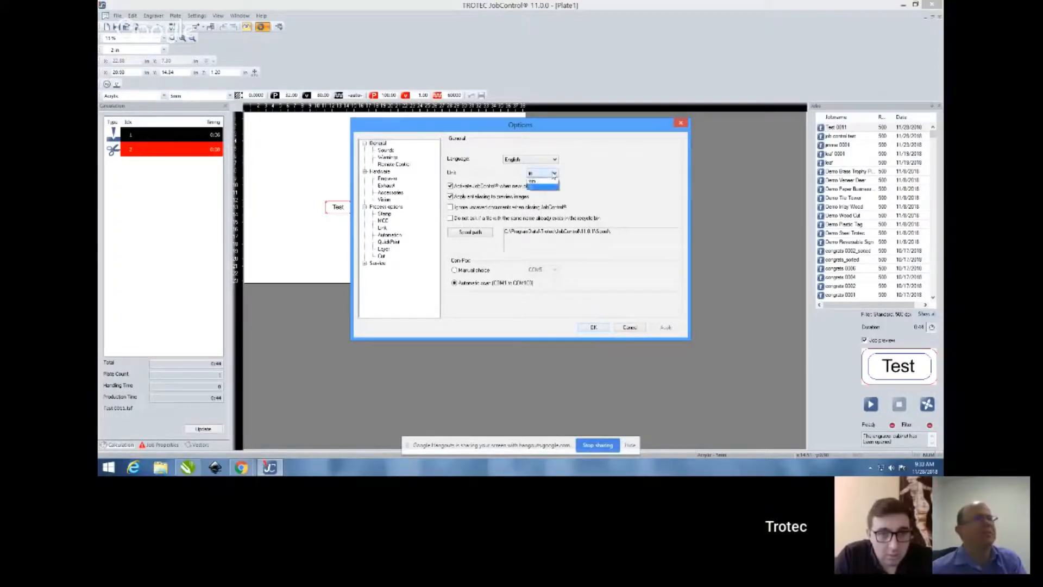
click(543, 181)
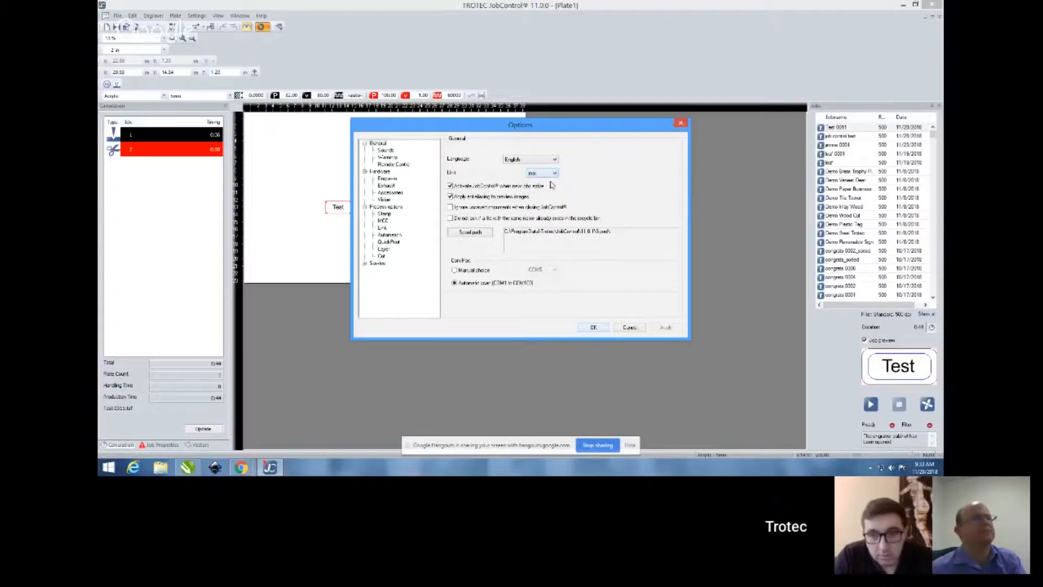
click(598, 329)
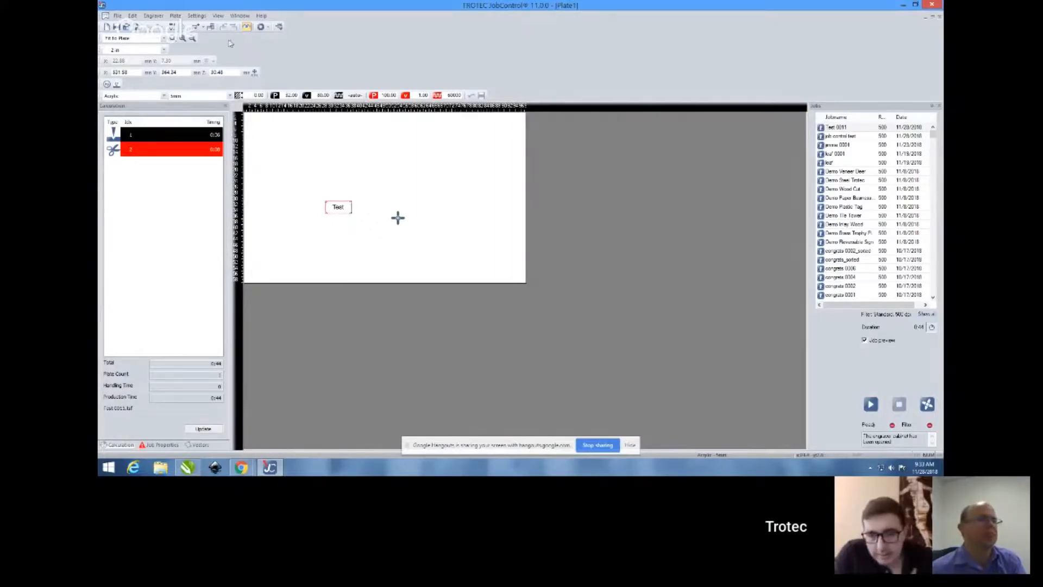
Step: Switch the measurement unit back to inches in the general program options
click(198, 16)
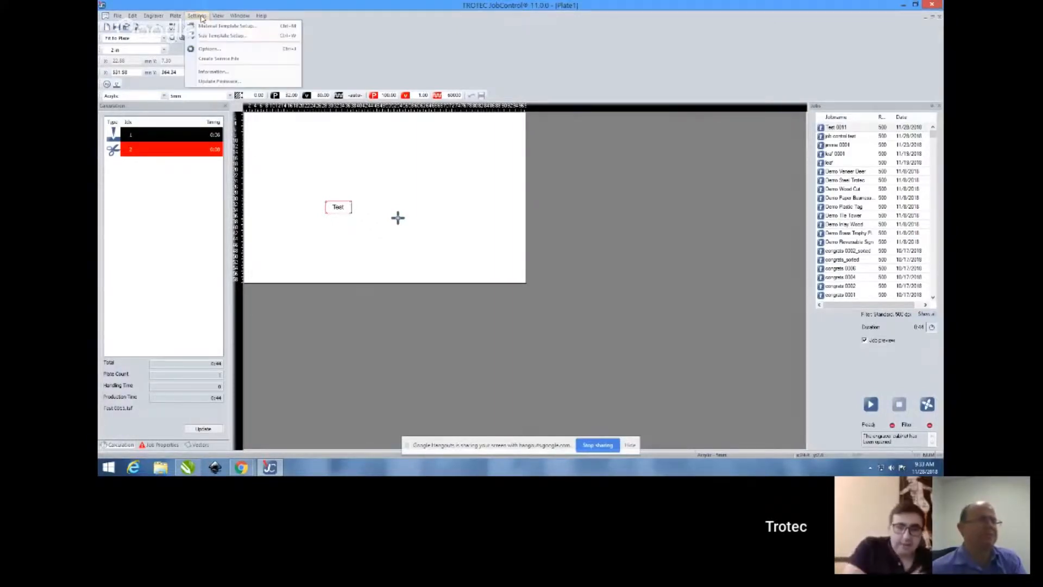
click(211, 49)
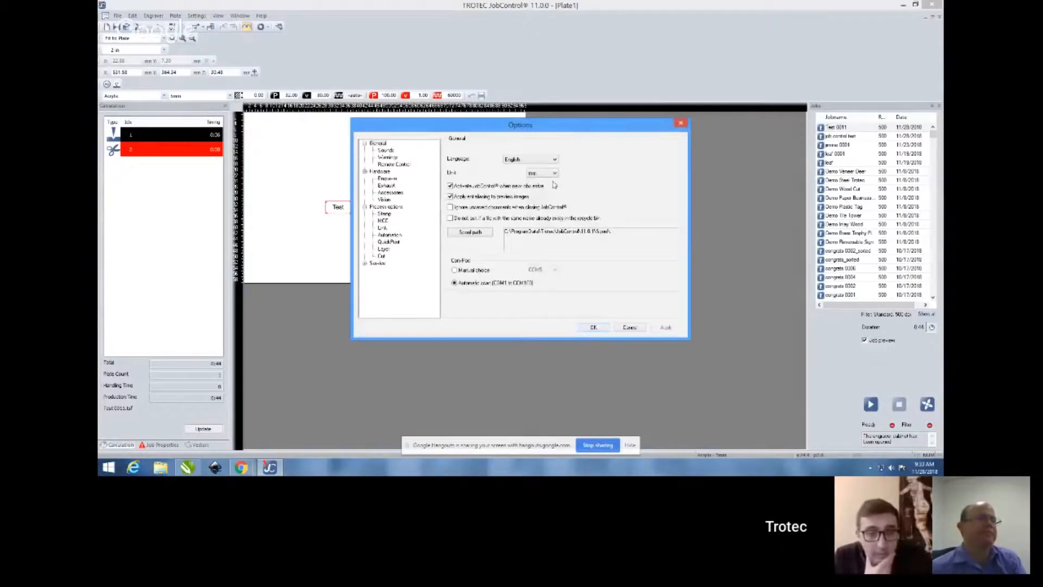
click(554, 173)
click(549, 187)
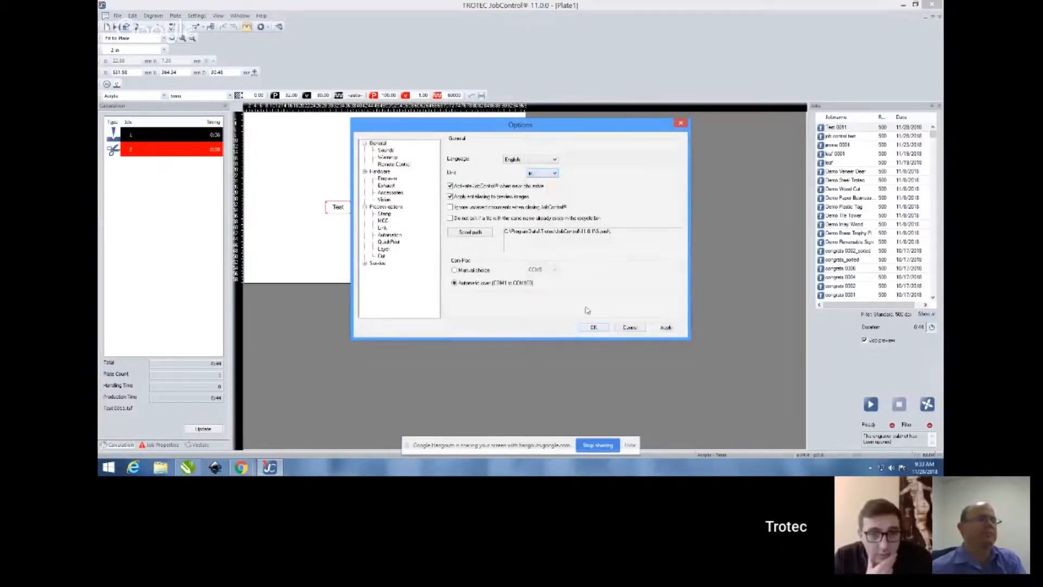
click(593, 328)
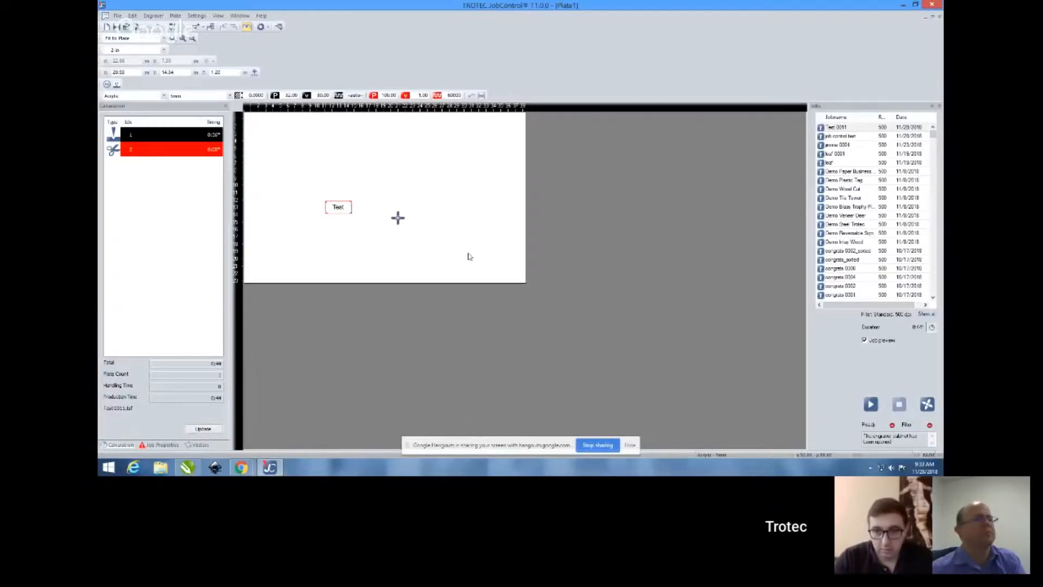
Step: Move the Test job up and left on the plate to about X 8.95, Y 7.62 in
click(338, 207)
drag(338, 207, 310, 169)
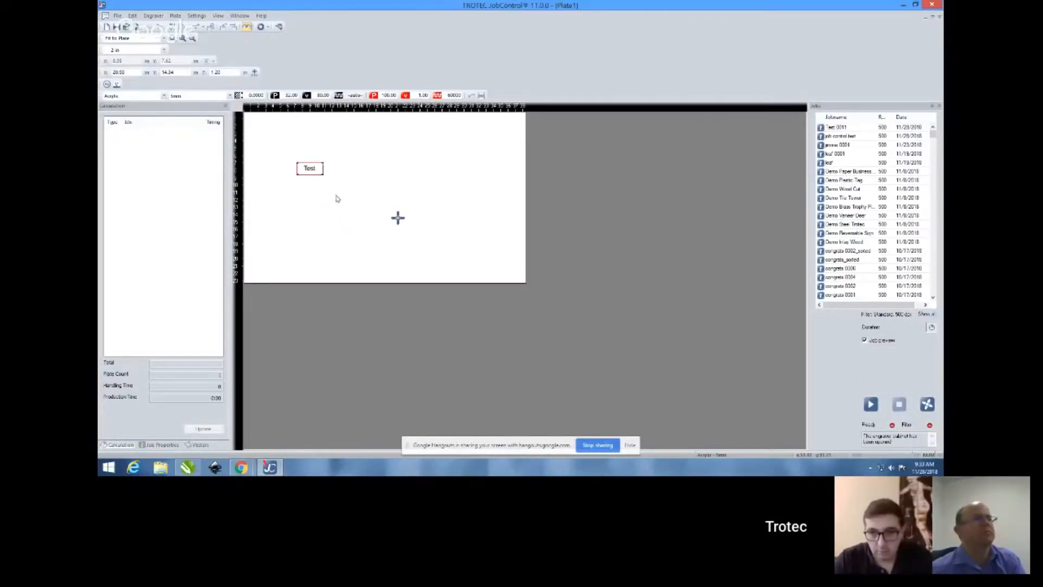
scroll(311, 169, up, 2)
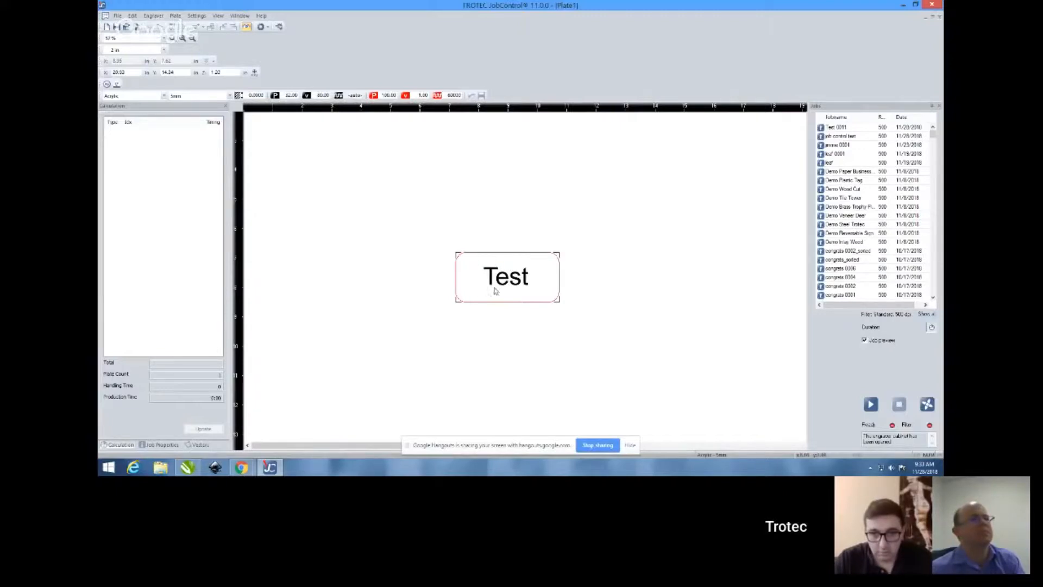
scroll(369, 210, down, 2)
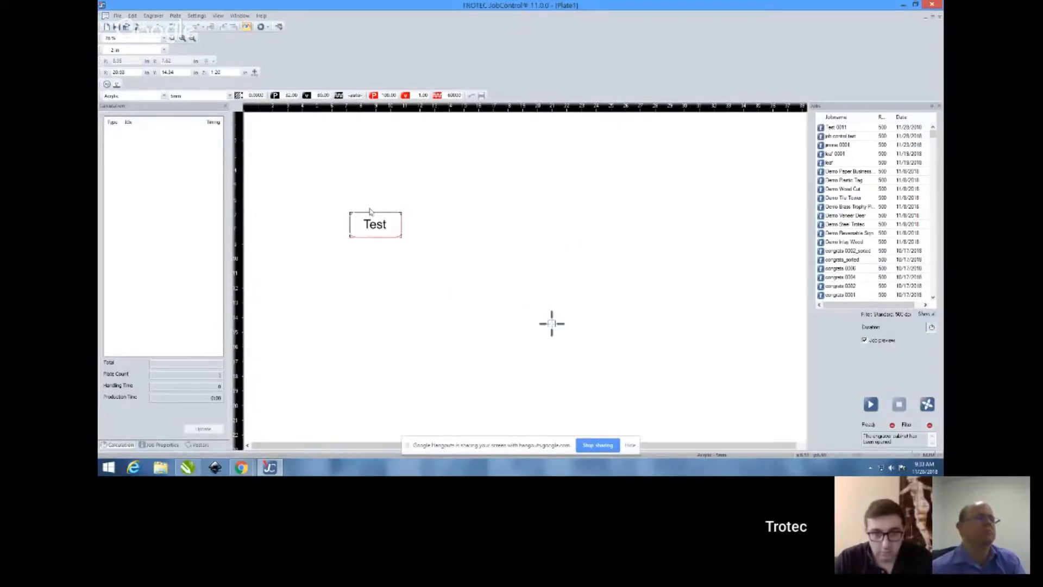
scroll(361, 209, down, 1)
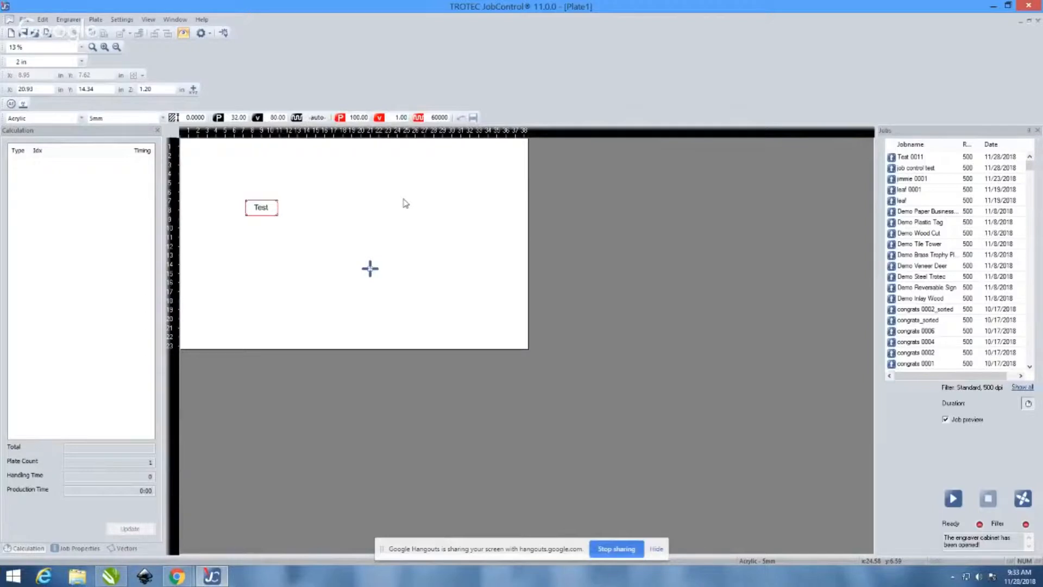
Step: View the Acrylic 5mm settings in the material database and close it without changing any parameter
double_click(404, 200)
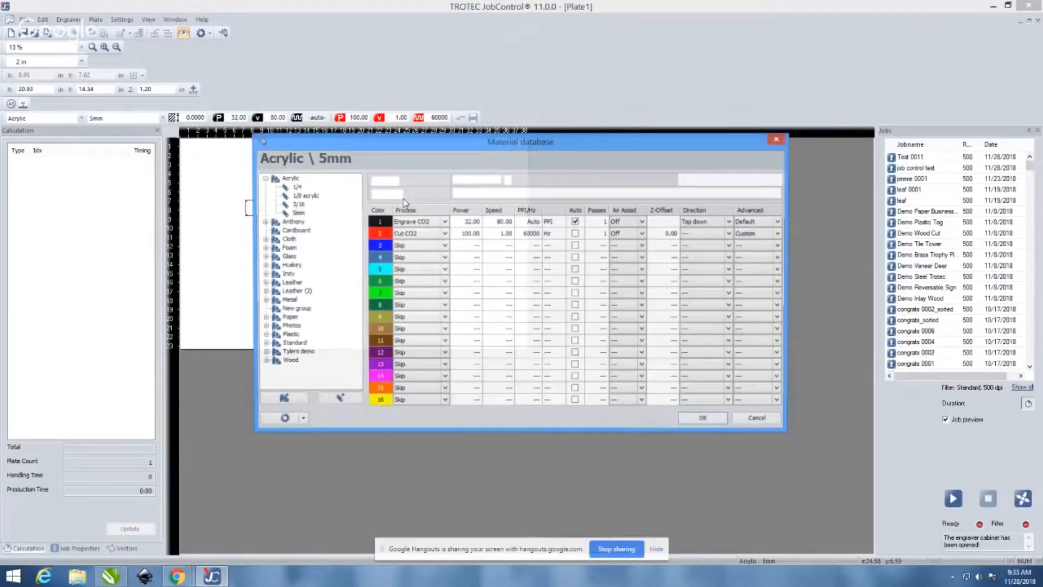
click(755, 418)
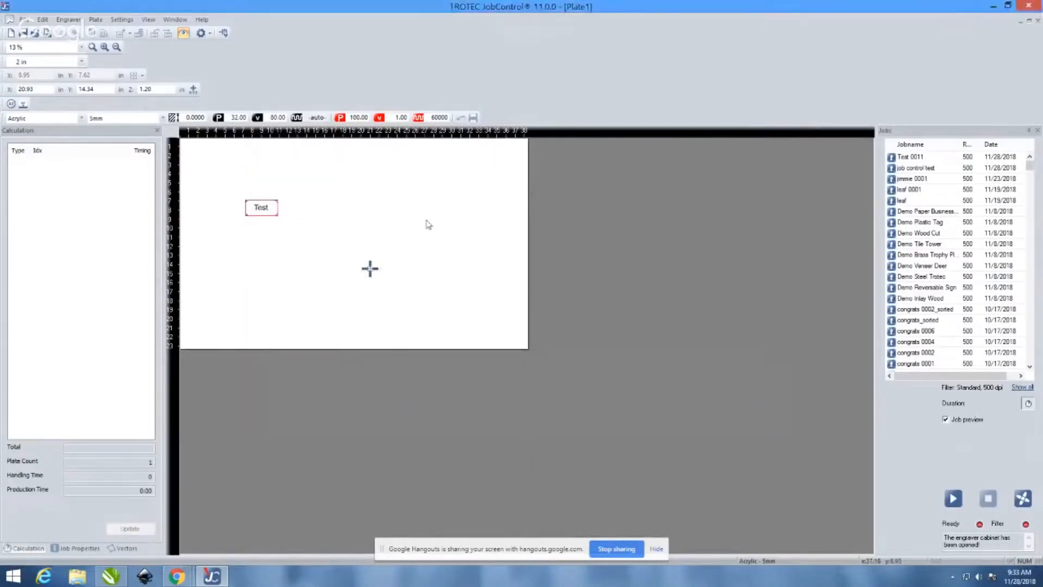
double_click(428, 224)
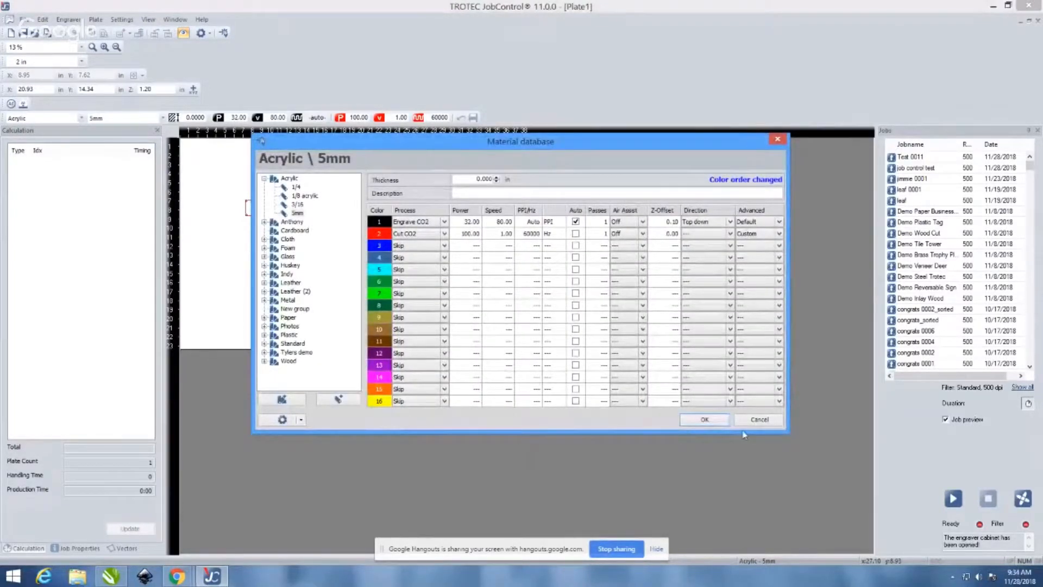
click(705, 419)
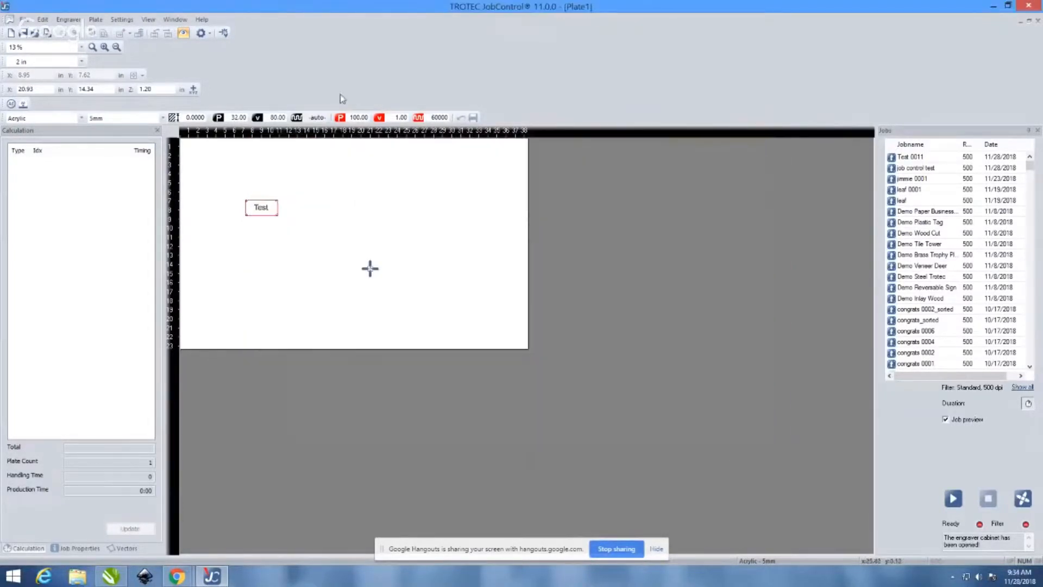
Step: Open the material database and select the 5mm material in the Acrylic group
click(224, 34)
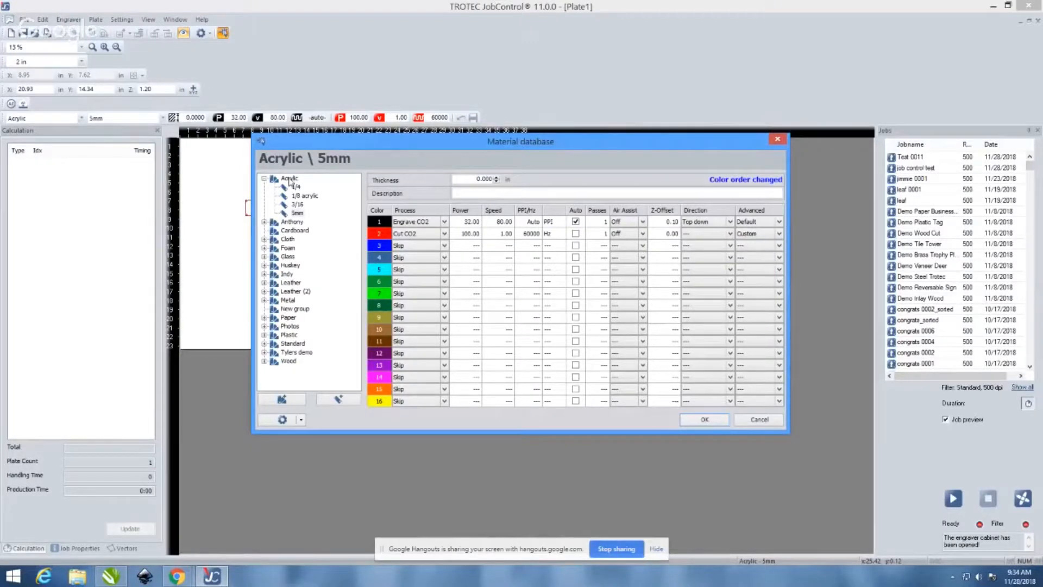
click(298, 214)
click(297, 214)
click(328, 375)
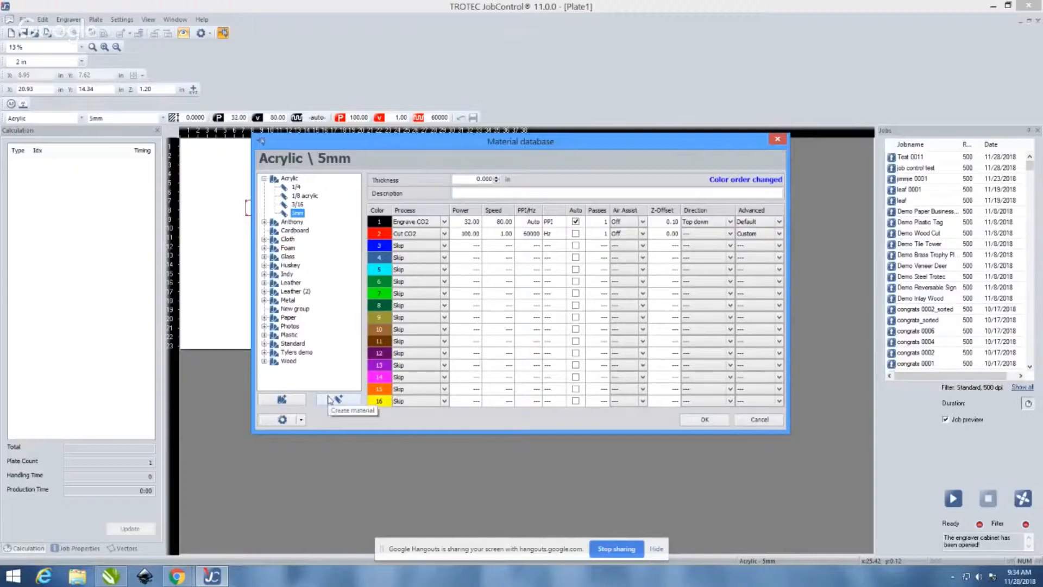
Step: Add a subgroup with the default name to the Acrylic group and collapse Acrylic
click(282, 401)
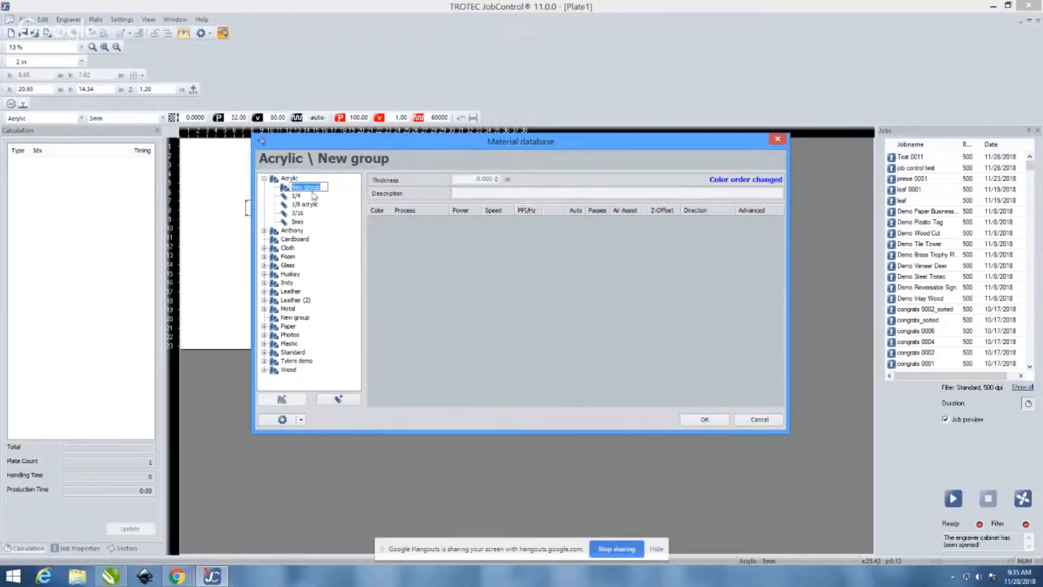
key(Return)
click(269, 181)
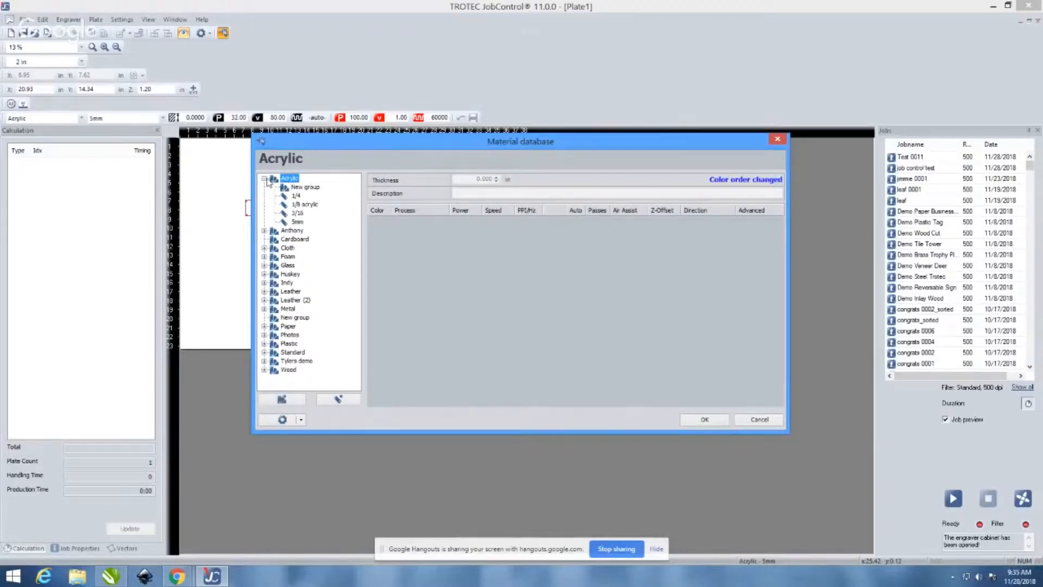
click(265, 178)
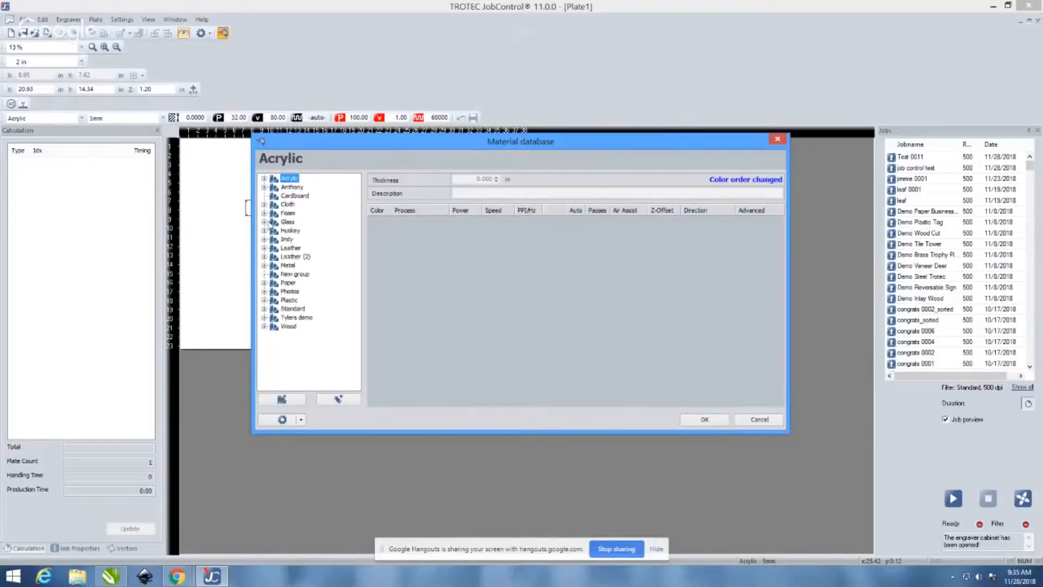
Step: Add a material with the default name and a subgroup named plasics to the Wood group
double_click(288, 327)
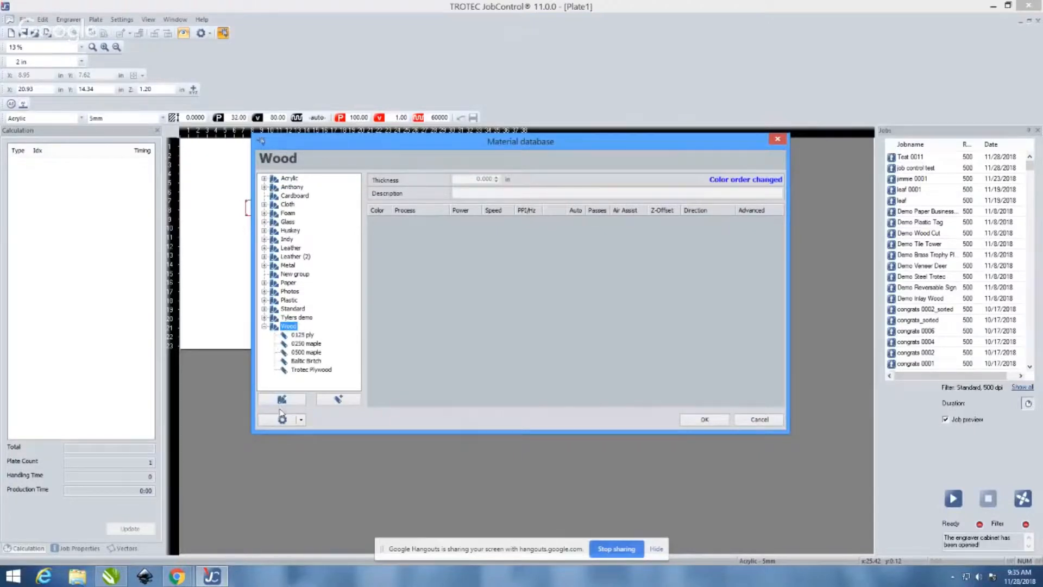
click(337, 400)
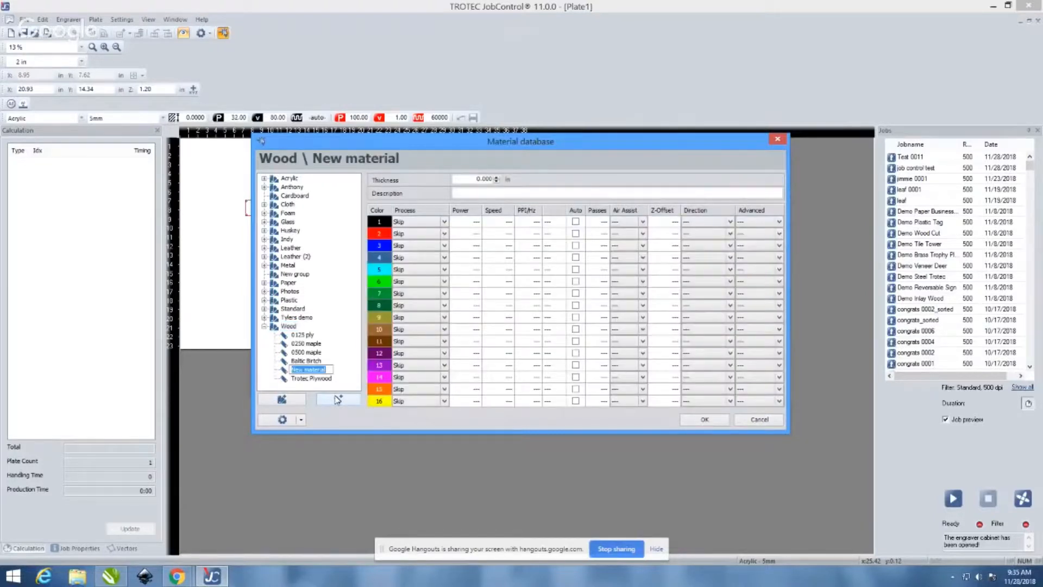
click(282, 399)
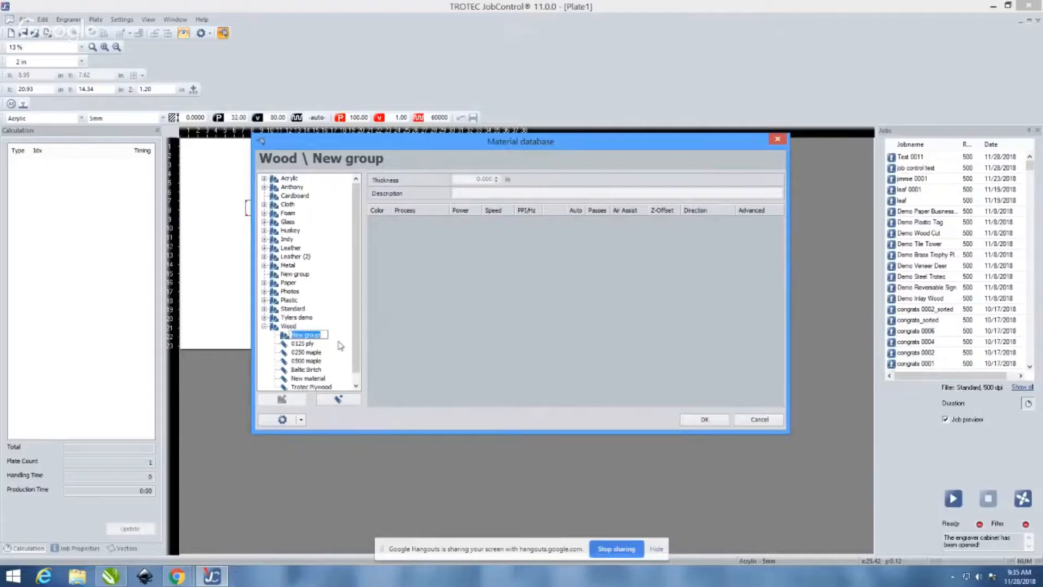
text(plas)
text(ma)
click(308, 352)
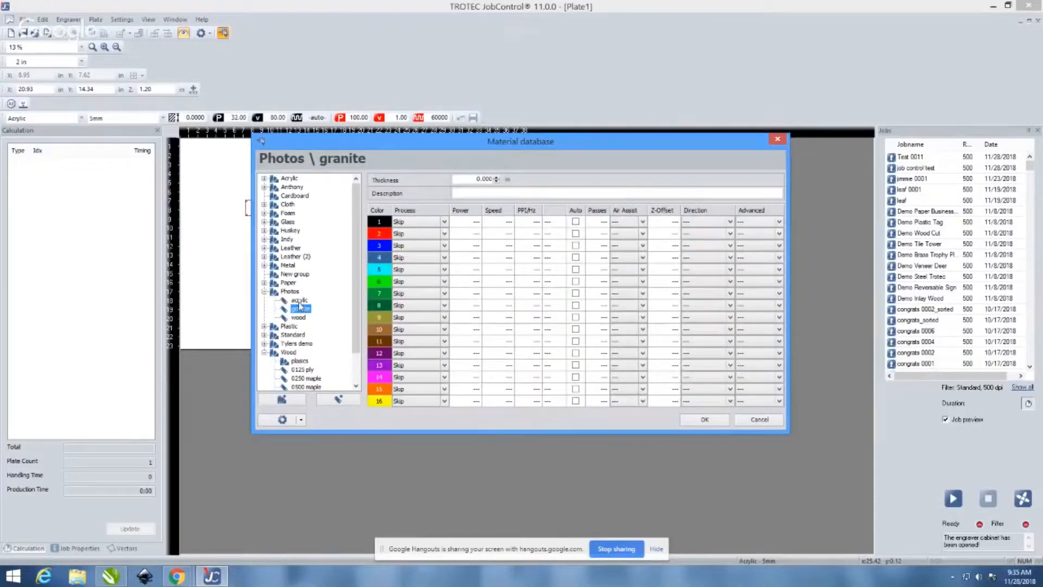
click(266, 293)
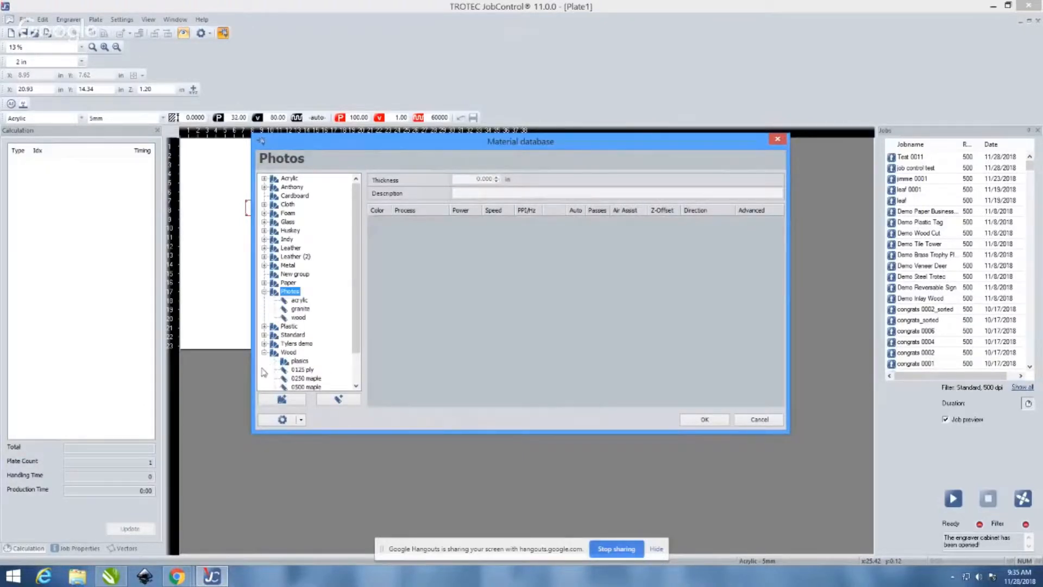
Step: Create a material named 2mm in the plasics subgroup of Wood
click(301, 361)
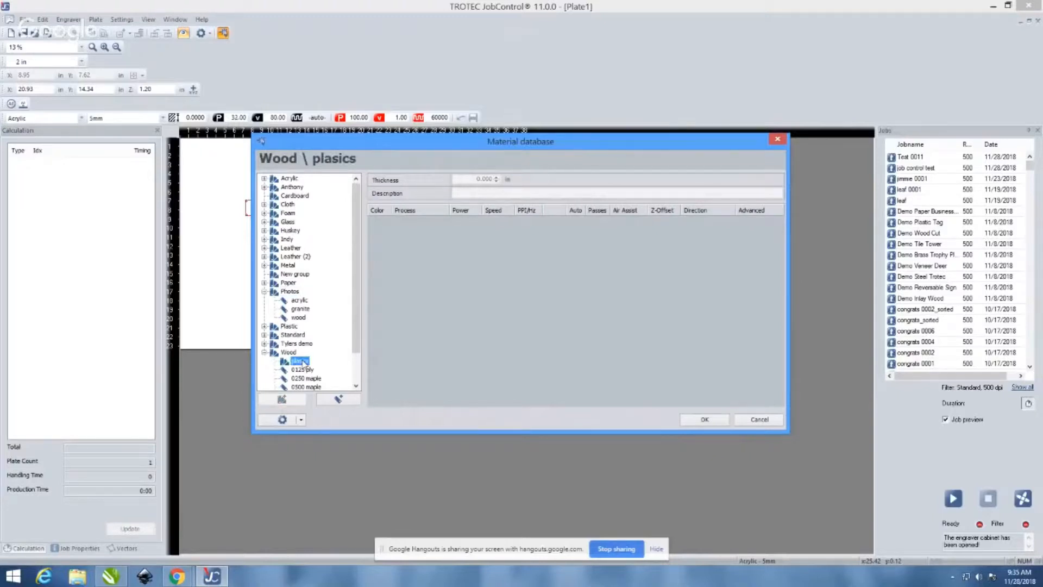
scroll(305, 348, down, 2)
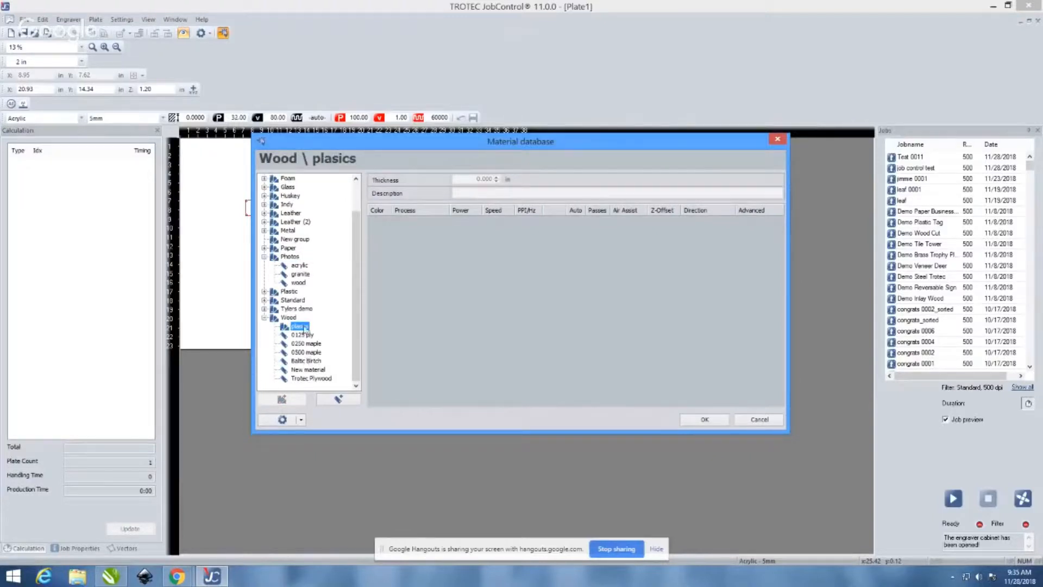
click(338, 399)
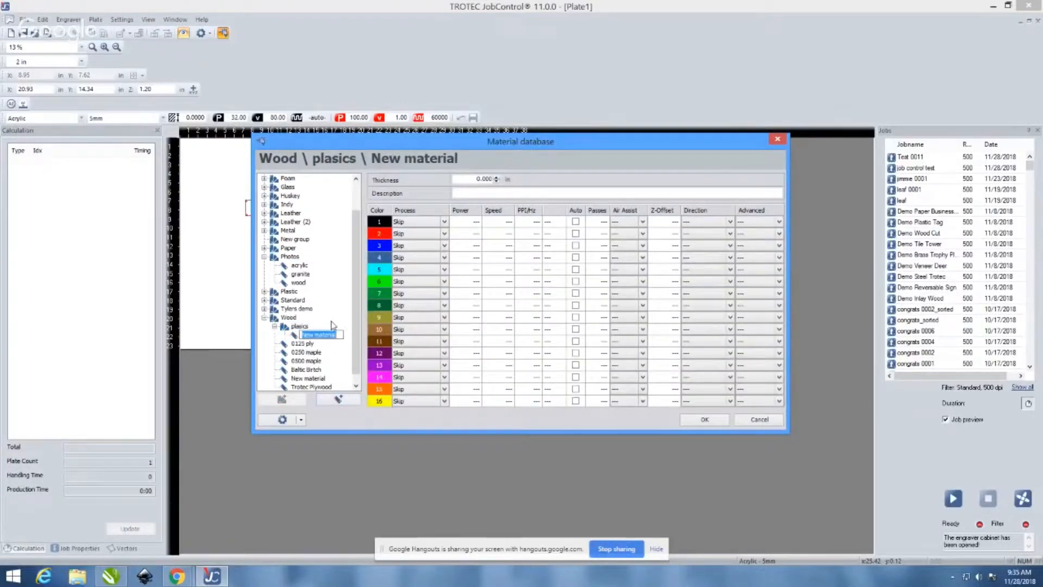
text(2mm)
key(Return)
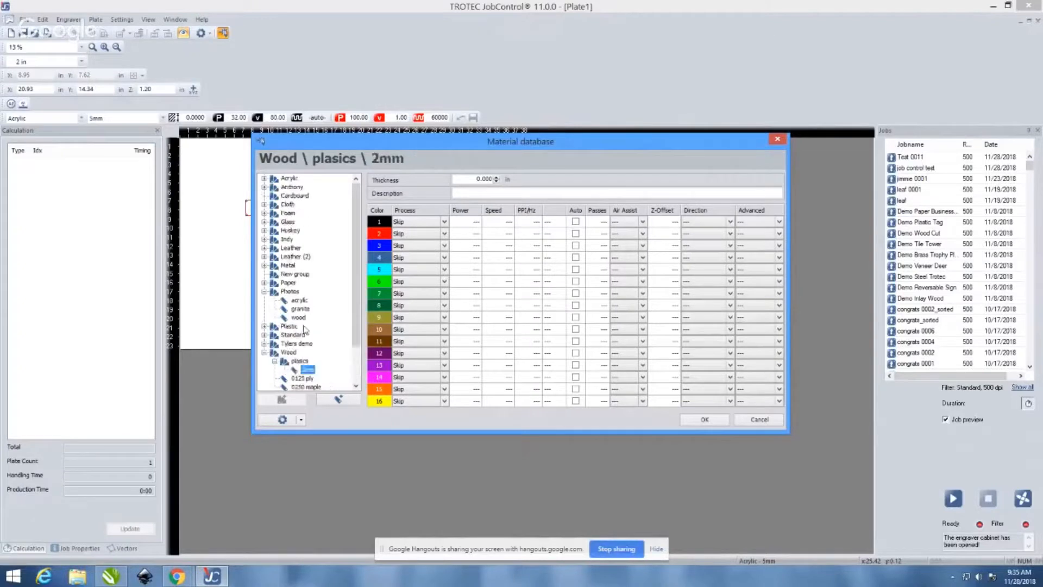
scroll(296, 349, down, 3)
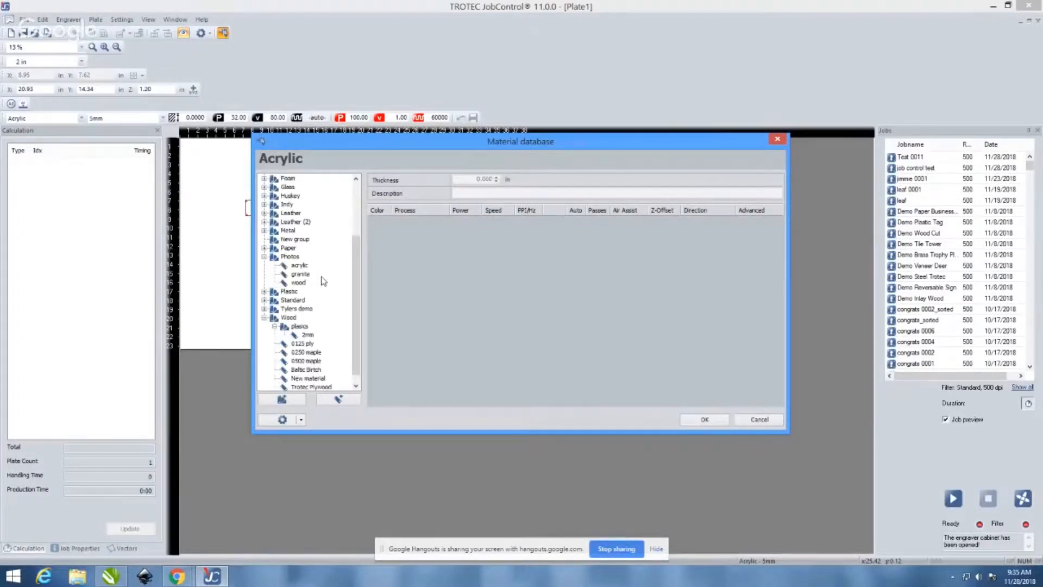
Step: Open the 2mm material in the plasics group under Wood in the material database
click(299, 326)
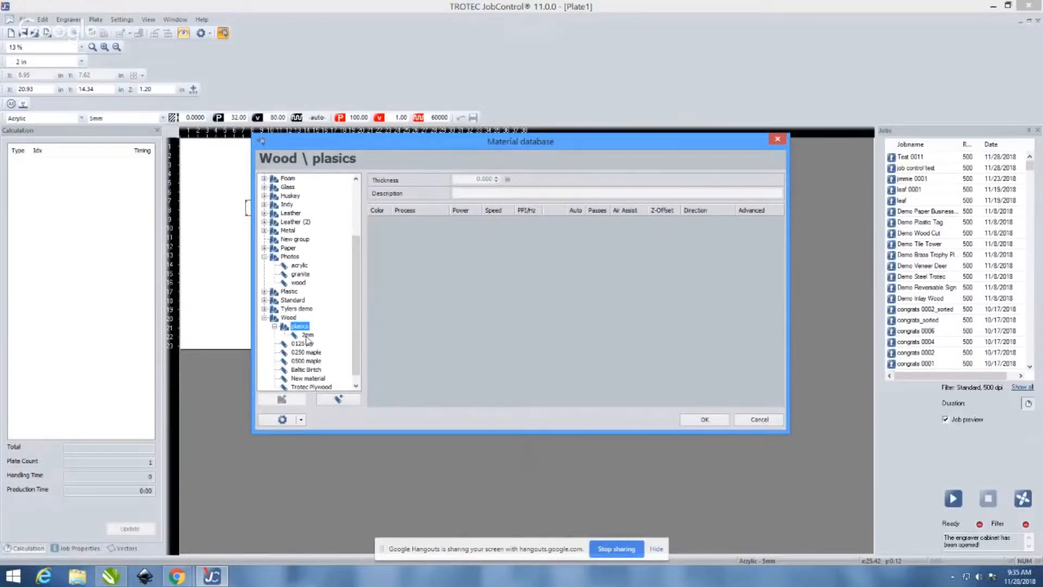
click(307, 336)
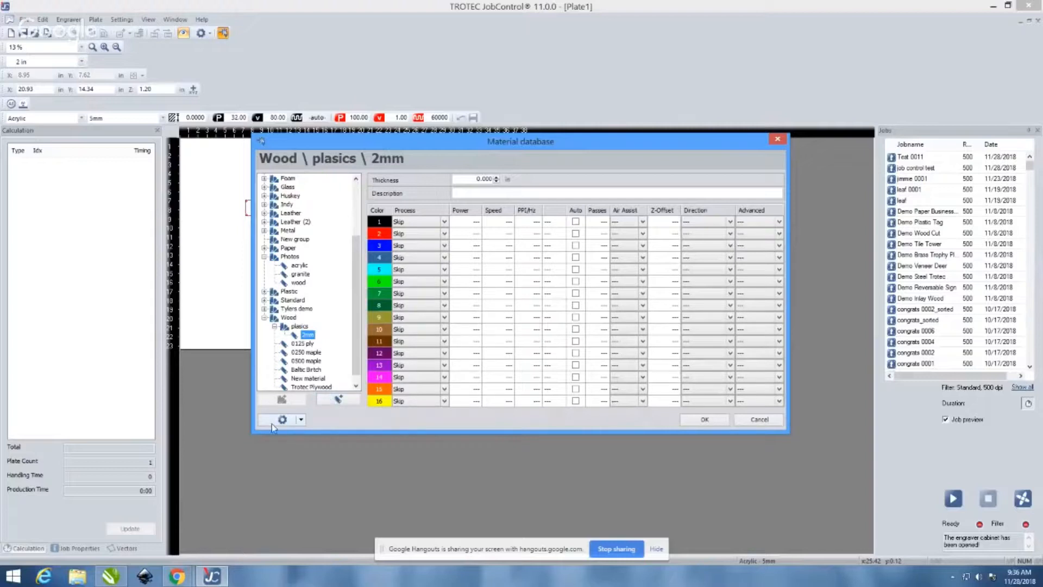
click(301, 420)
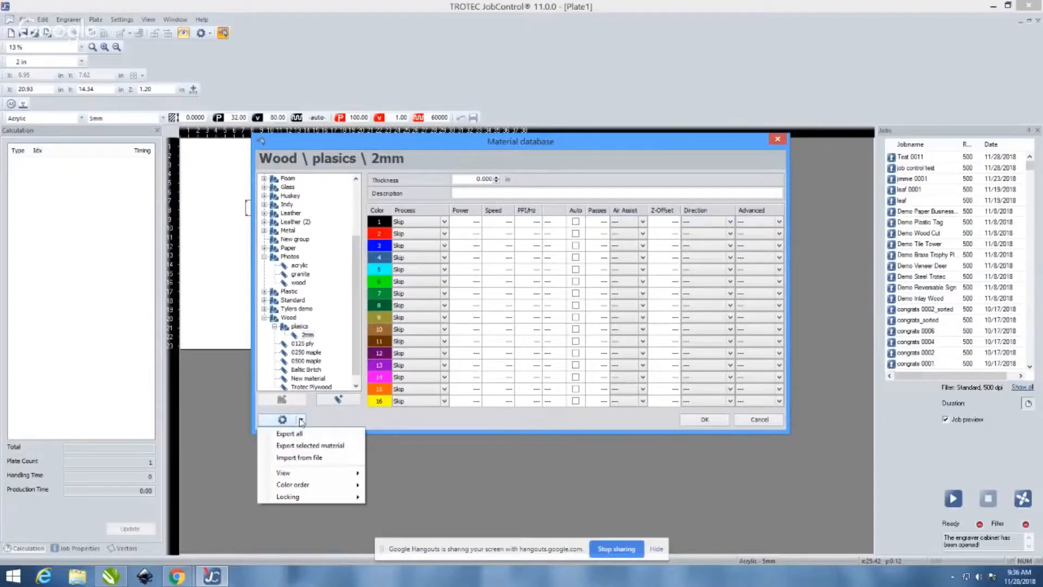
click(310, 419)
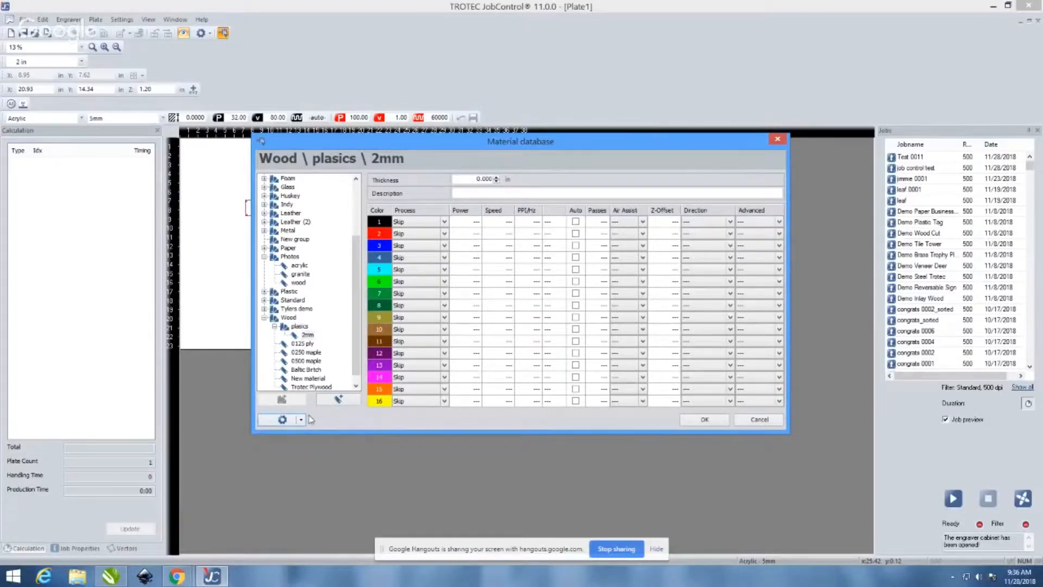
click(313, 336)
click(309, 335)
click(298, 328)
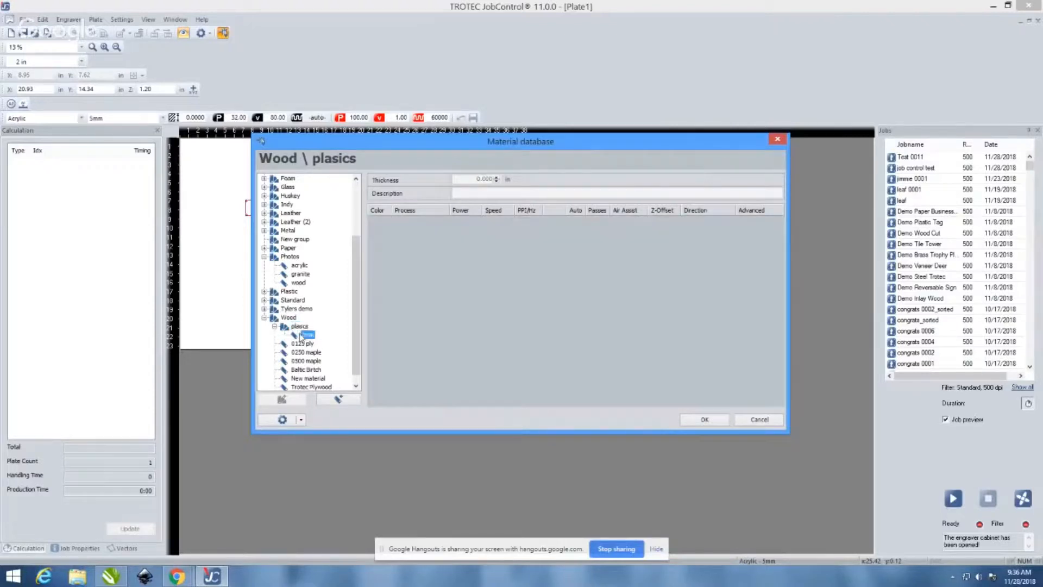
click(299, 334)
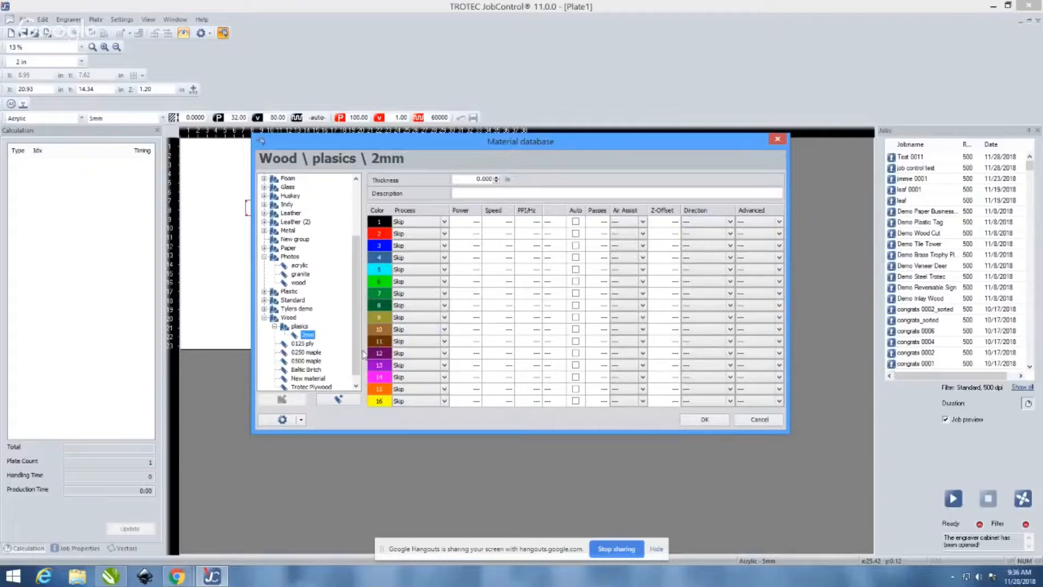
scroll(358, 353, down, 1)
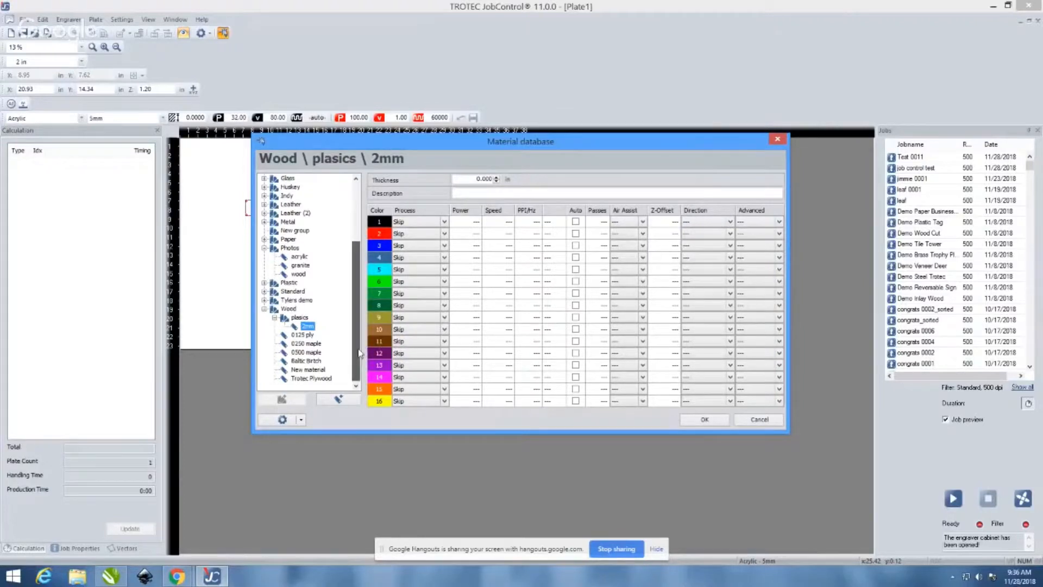
click(297, 319)
click(307, 327)
Step: Set the process for color 1 (black) of the 2mm material to Engrave CO2, keeping the Test label in view
click(444, 222)
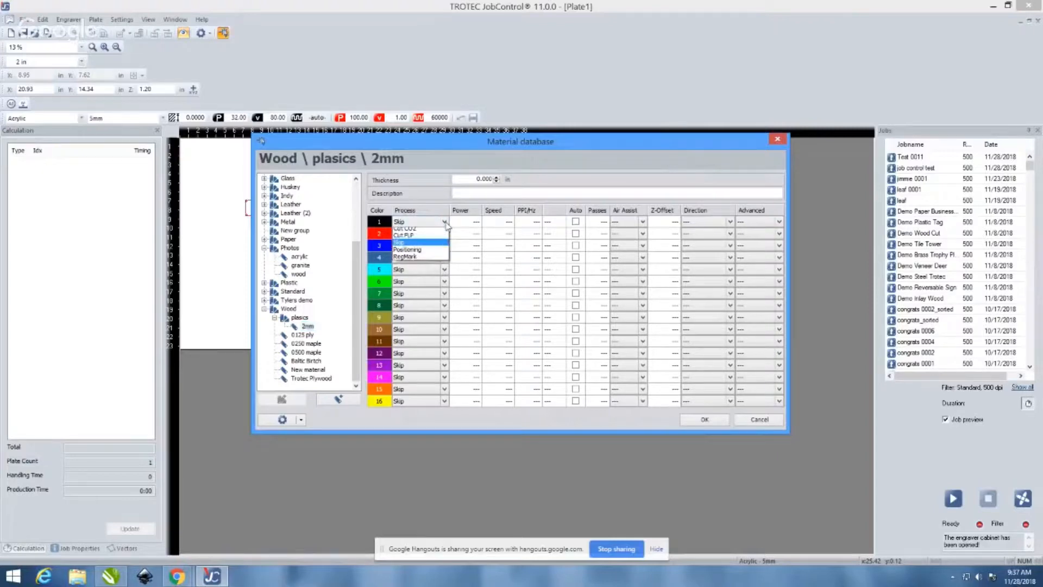
click(445, 223)
drag(449, 150, 666, 138)
click(265, 212)
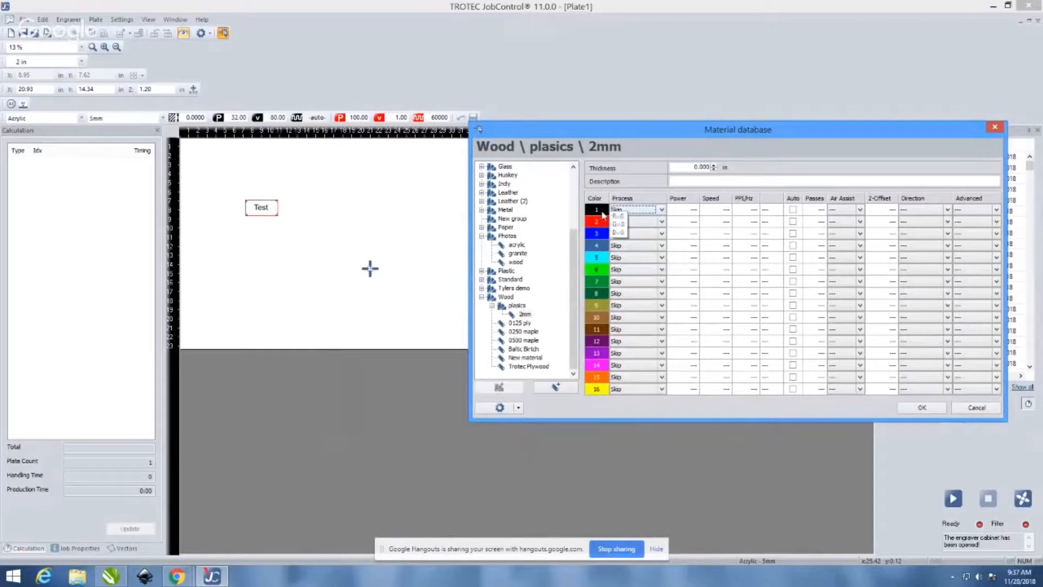
click(662, 211)
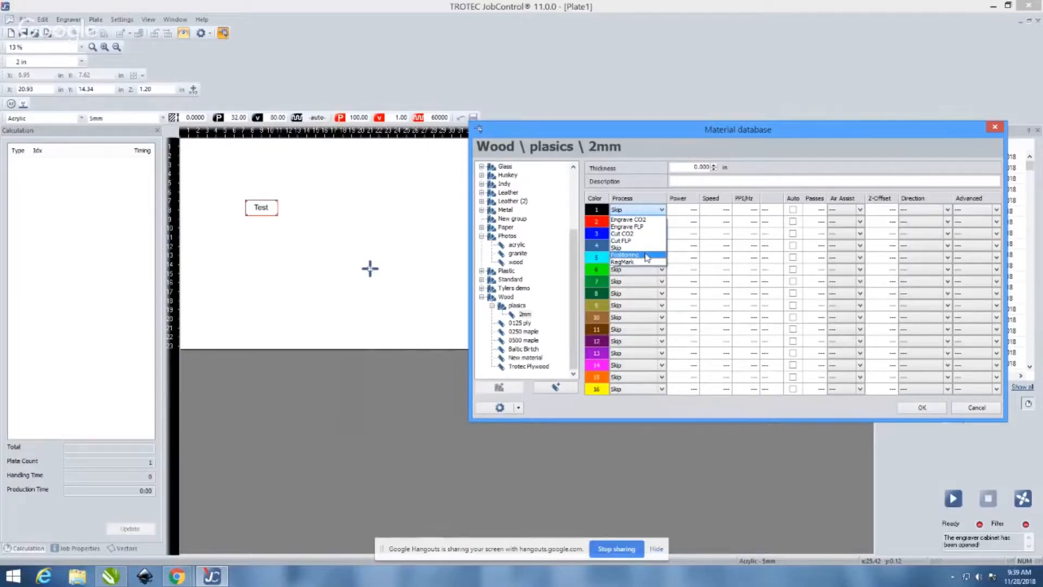
click(659, 211)
click(659, 211)
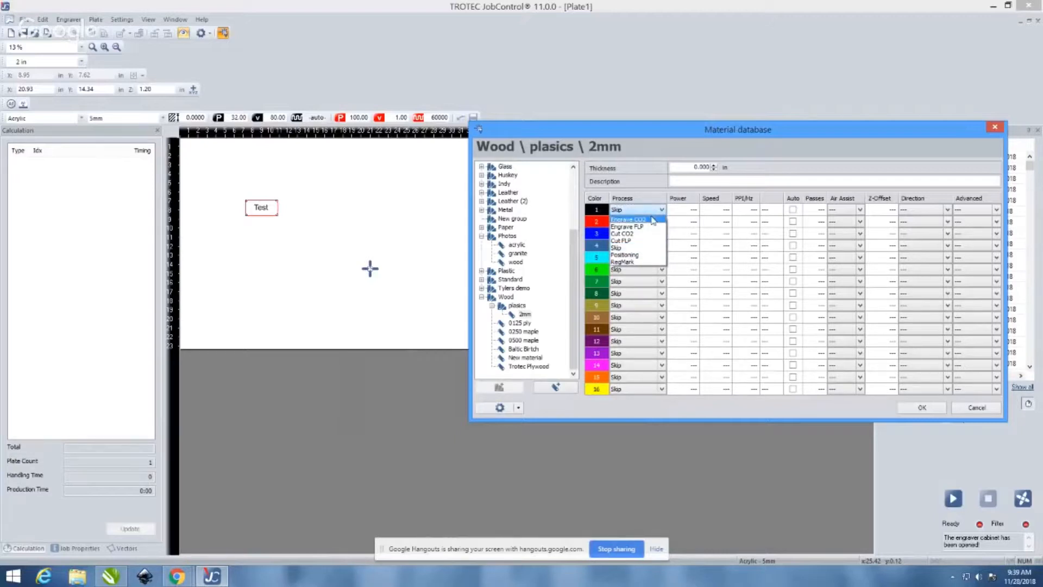
click(652, 220)
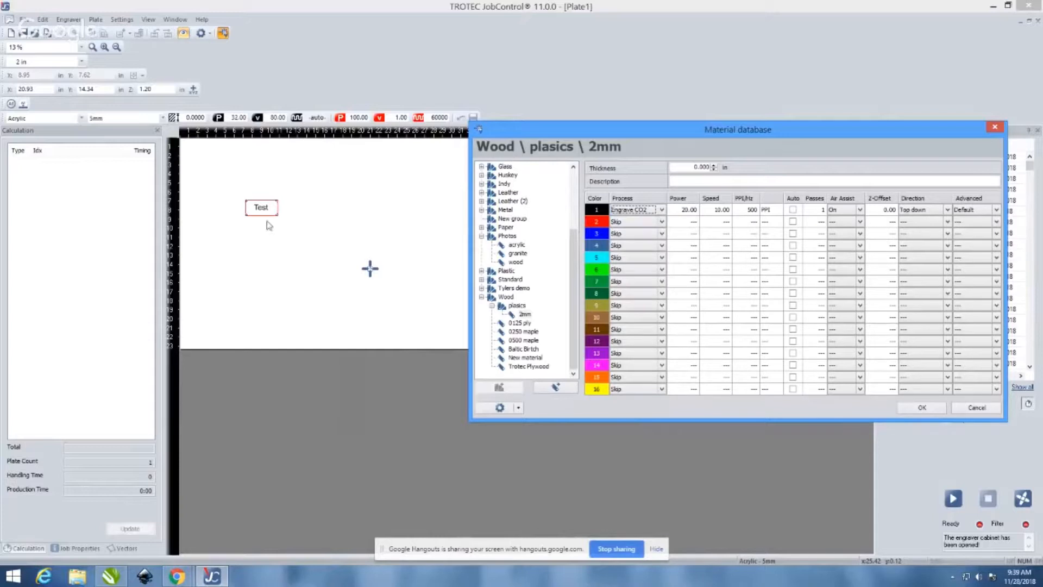
Step: Set the processes for color 2 (red) and color 3 (blue) to Cut CO2 and apply the material to the plate
click(662, 223)
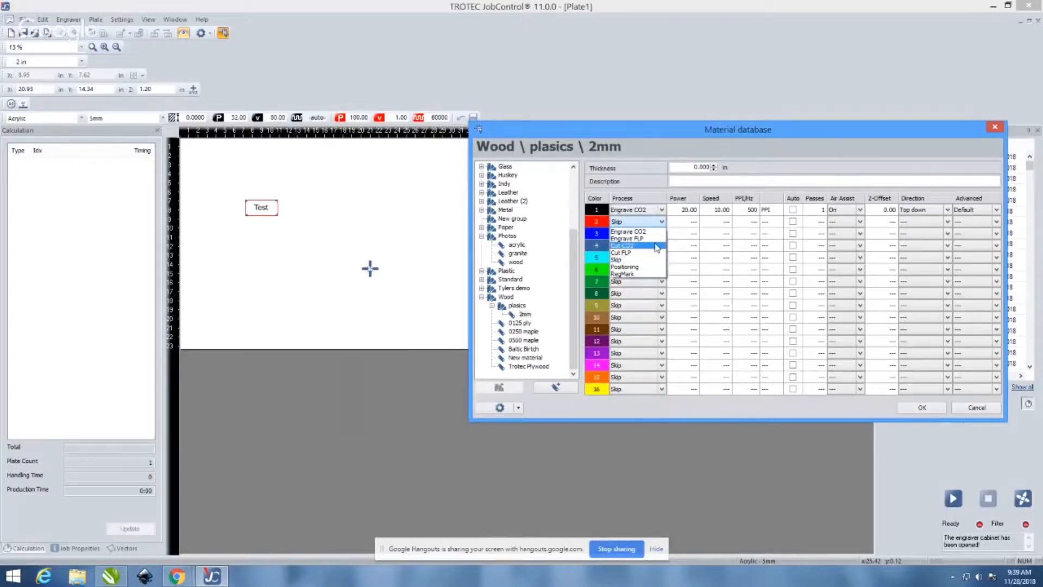
click(656, 246)
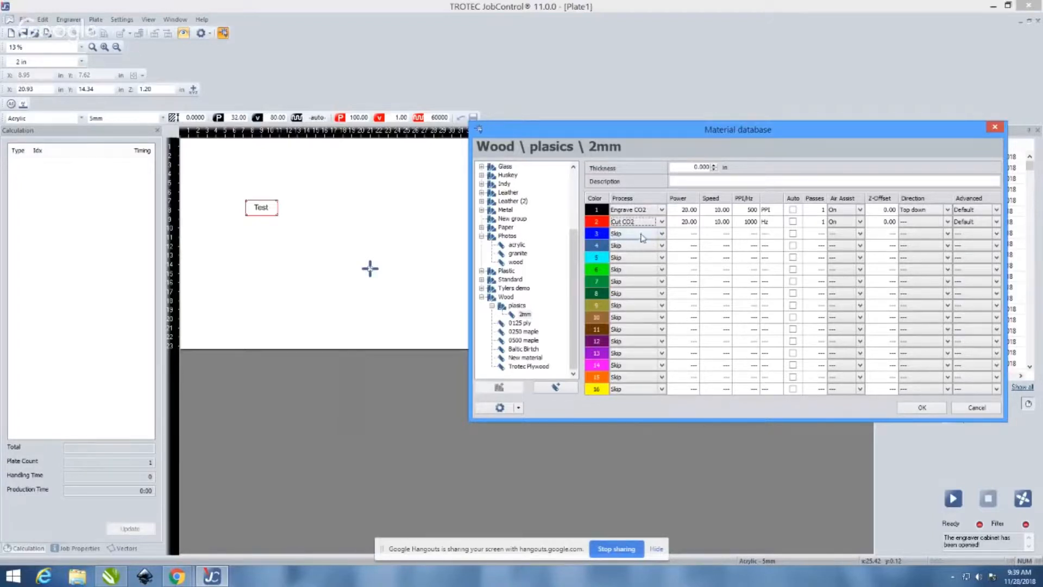
click(662, 234)
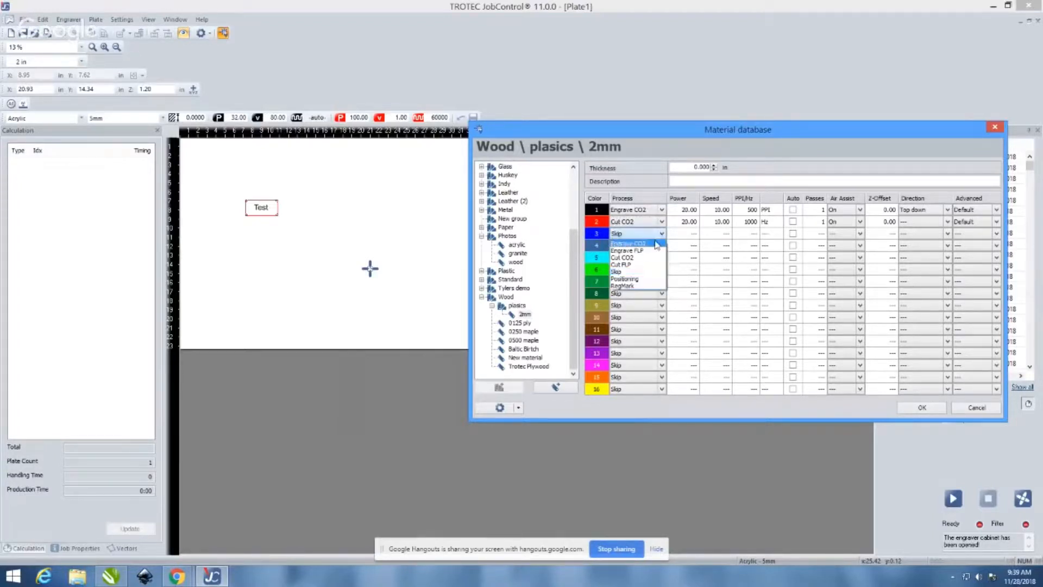
click(647, 258)
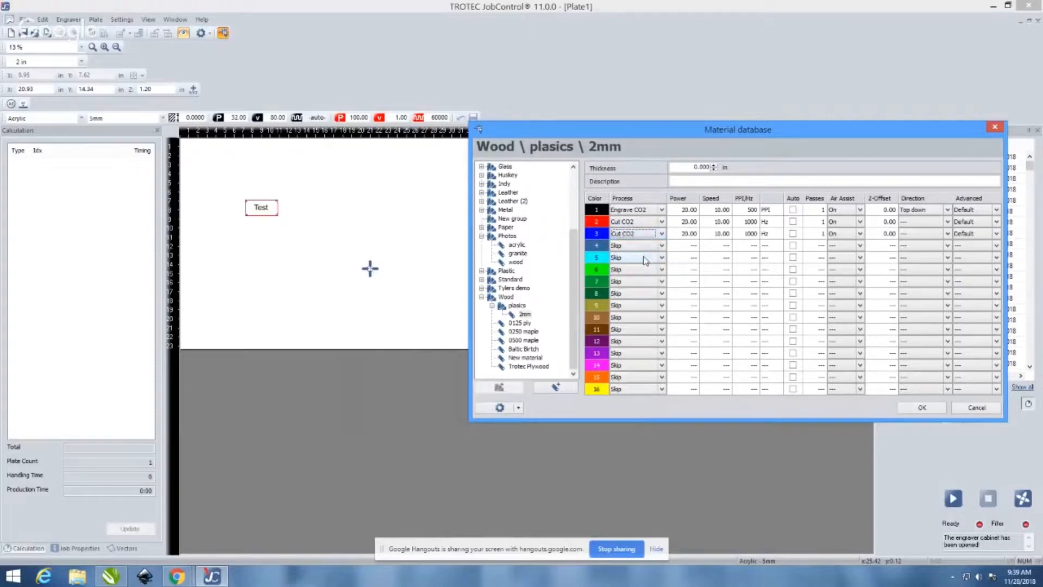
click(938, 412)
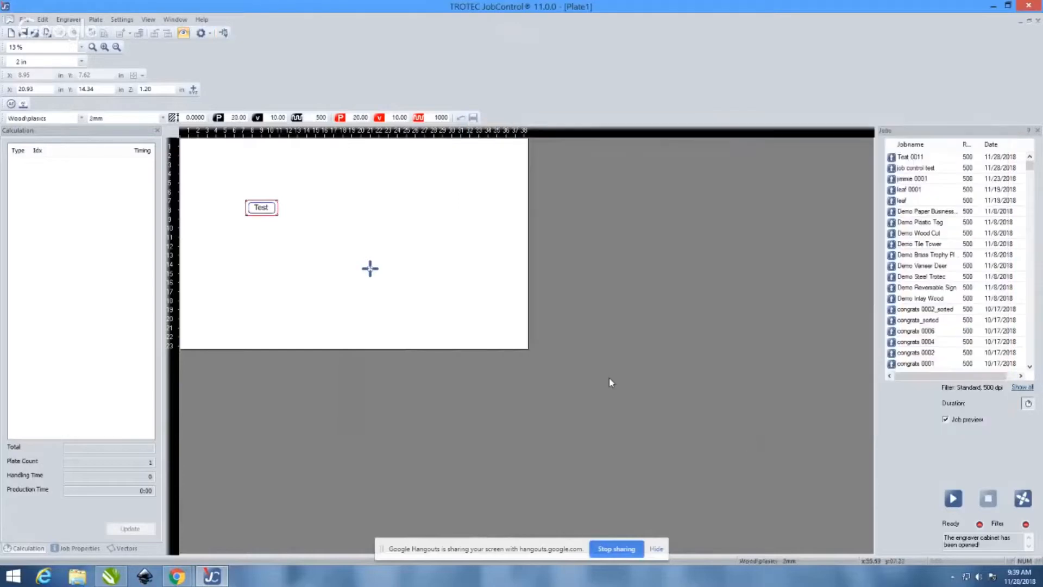
Step: Examine the text and the cut outlines of the Test label on the plate up close
scroll(265, 201, up, 2)
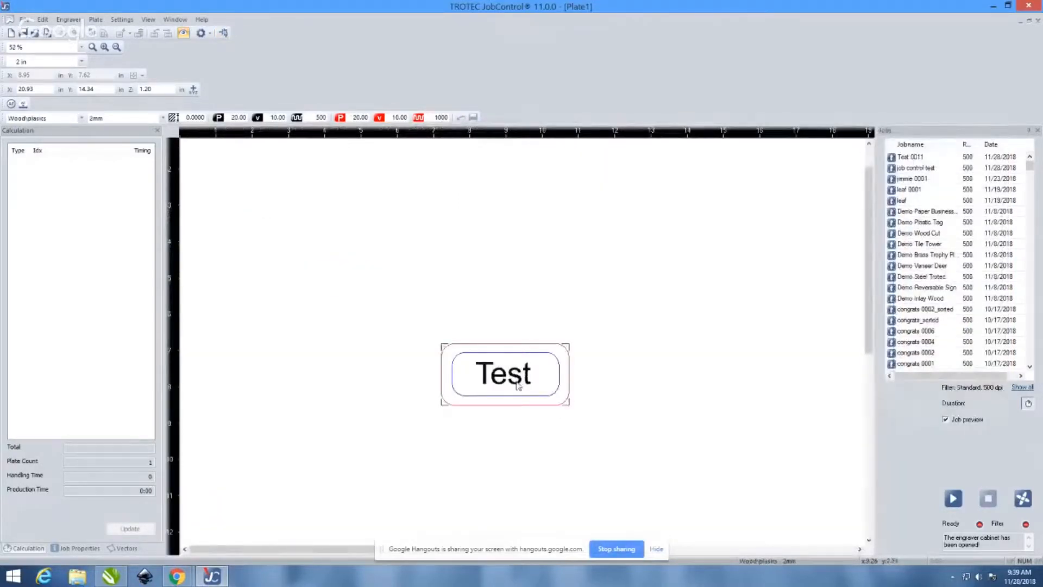
scroll(519, 386, down, 3)
scroll(227, 179, up, 1)
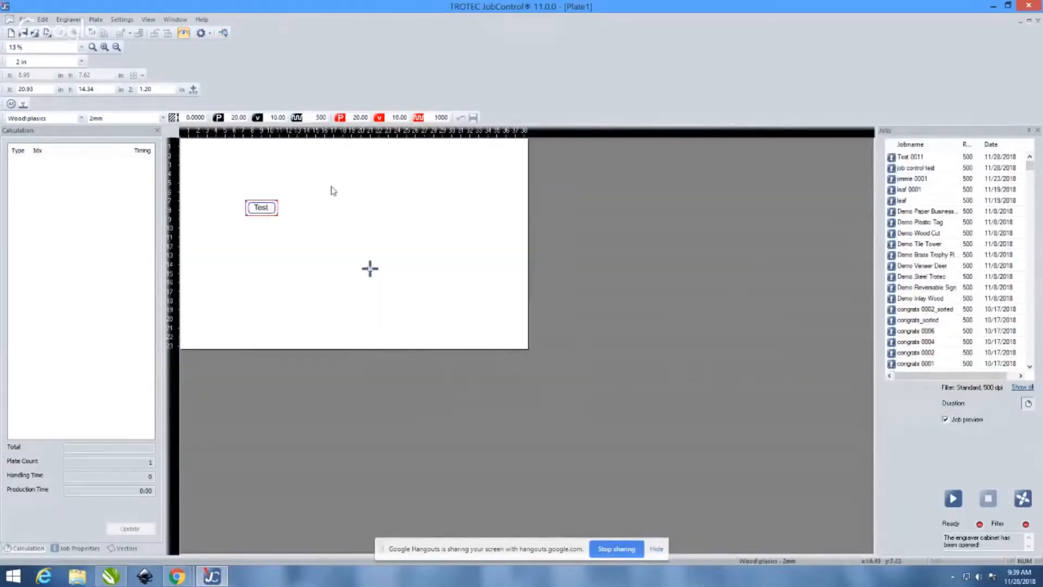
Step: Review the 2mm material's process settings alongside the Test label, and close the material database without changes
double_click(364, 188)
drag(402, 145, 497, 140)
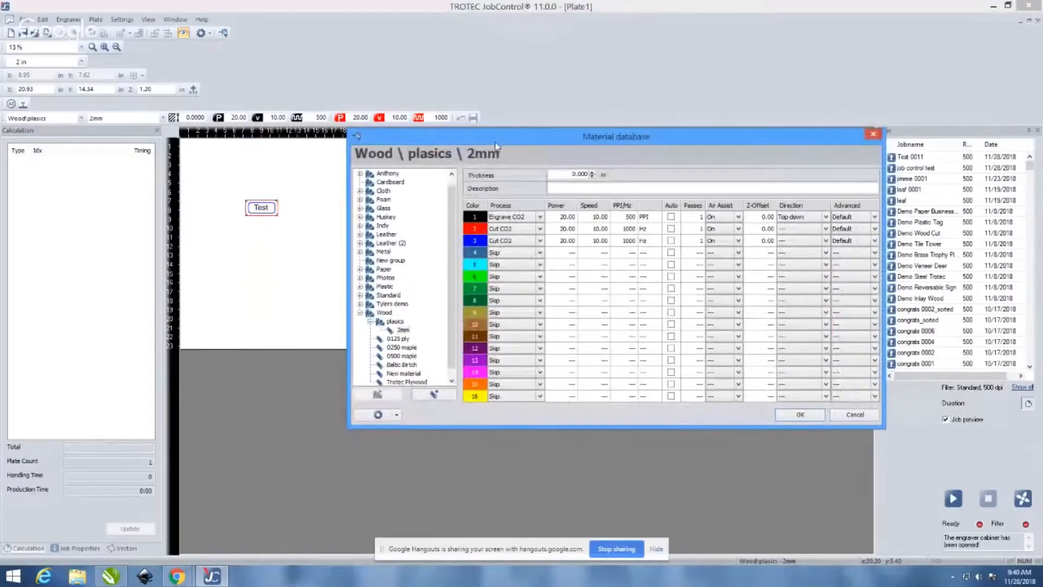
drag(495, 143, 454, 150)
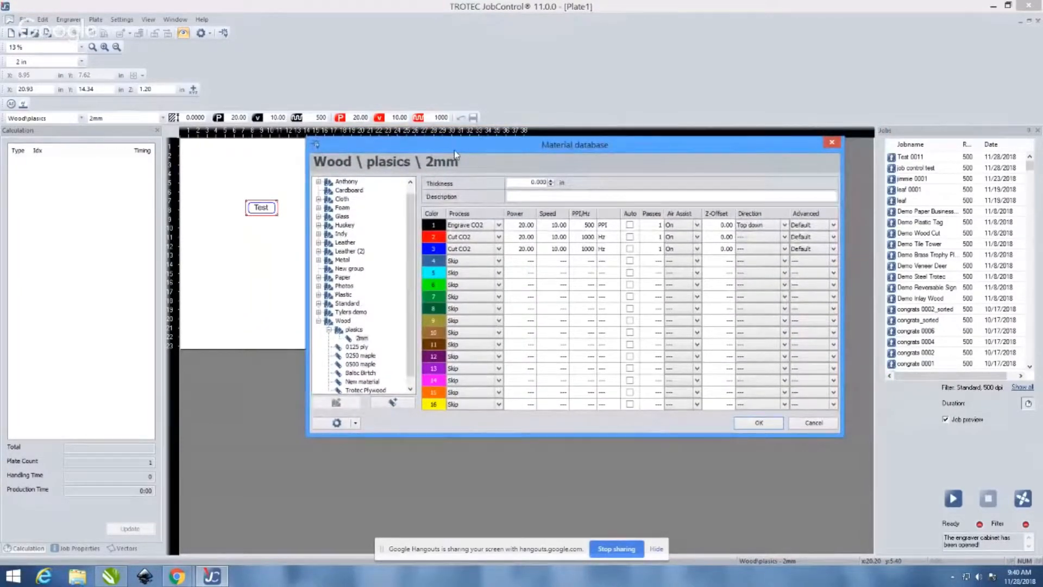
drag(454, 151, 457, 155)
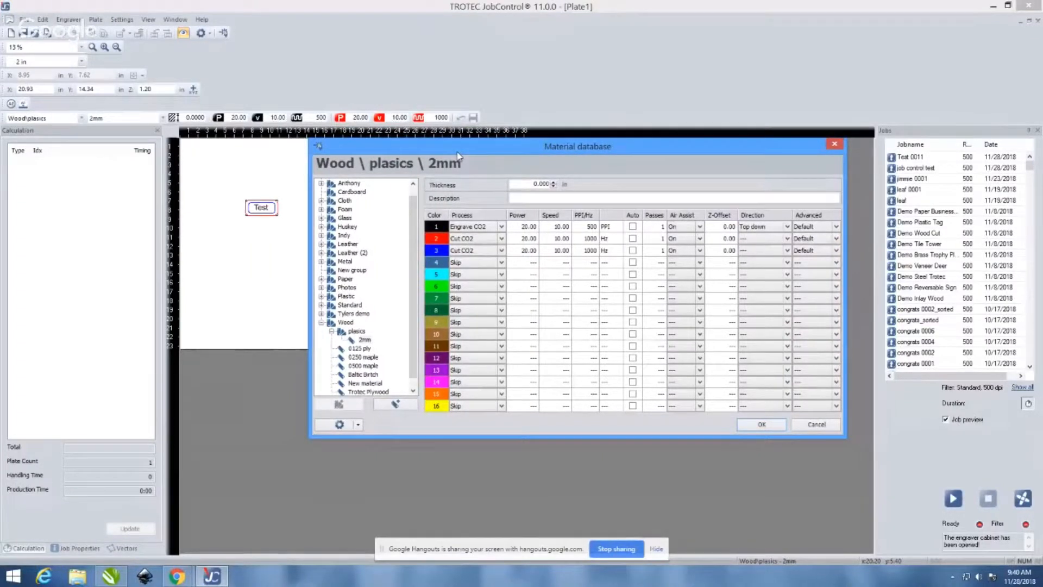
drag(457, 156, 467, 163)
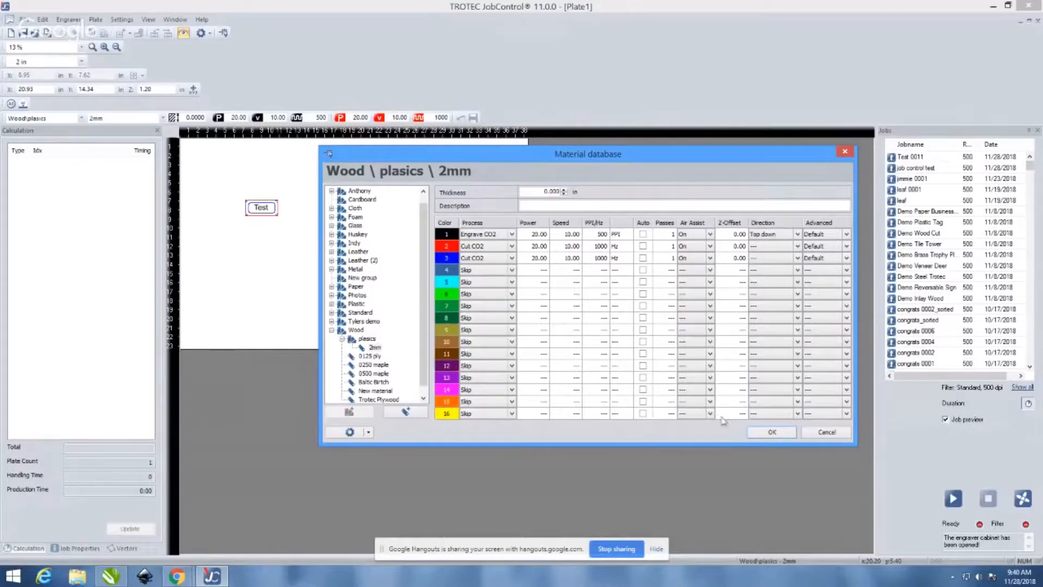
click(808, 432)
scroll(276, 219, up, 1)
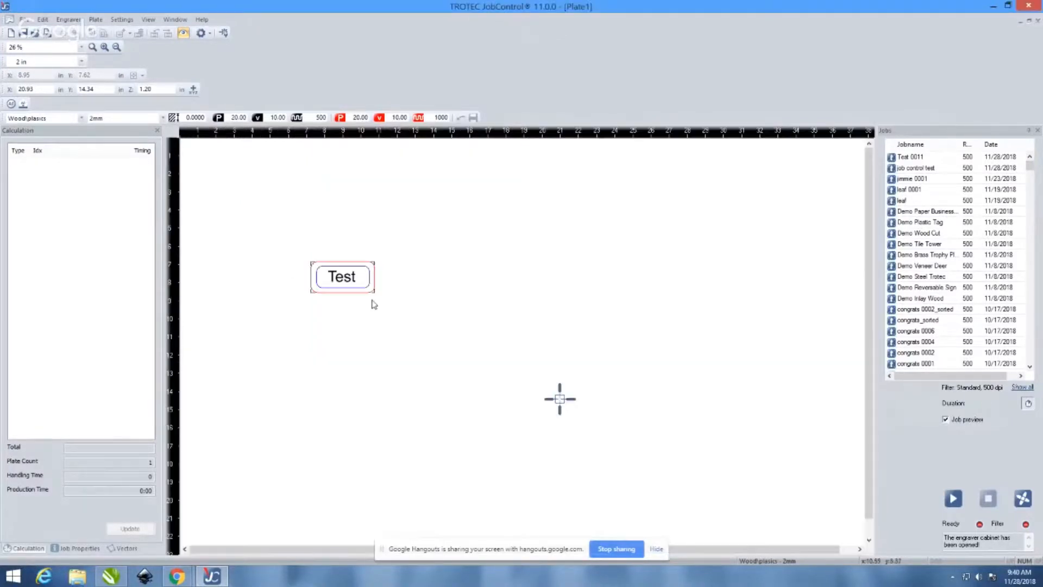
scroll(275, 219, down, 1)
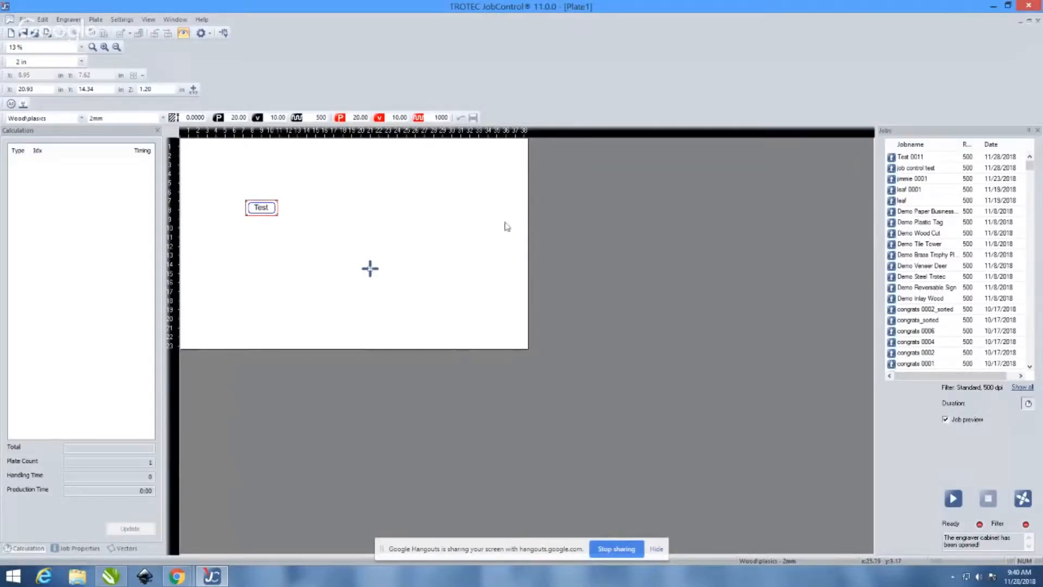
Step: Reopen the material database beside the Test label and set the black engraving power to 30
key(ctrl+m)
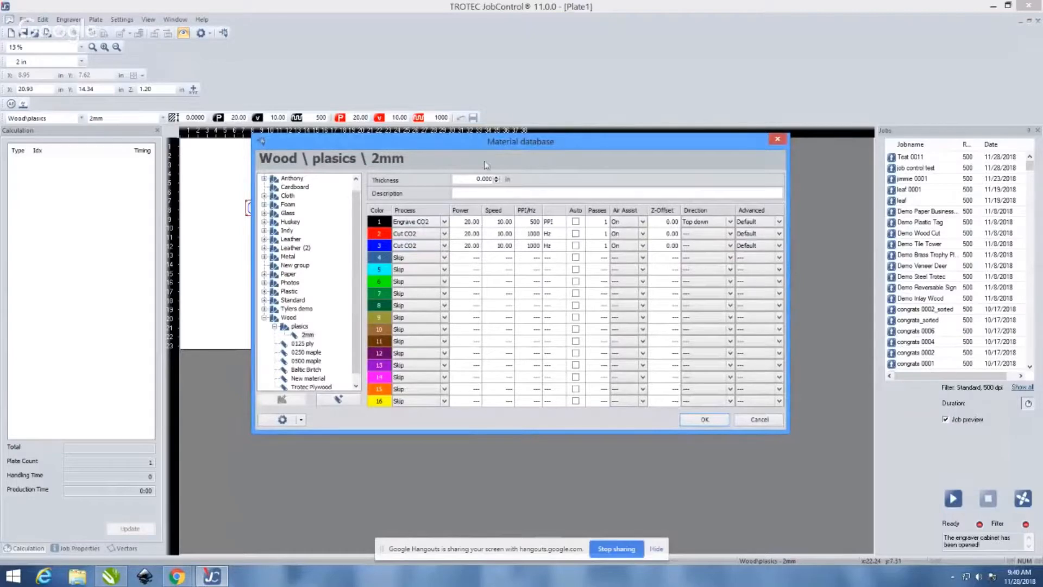
drag(479, 141, 562, 154)
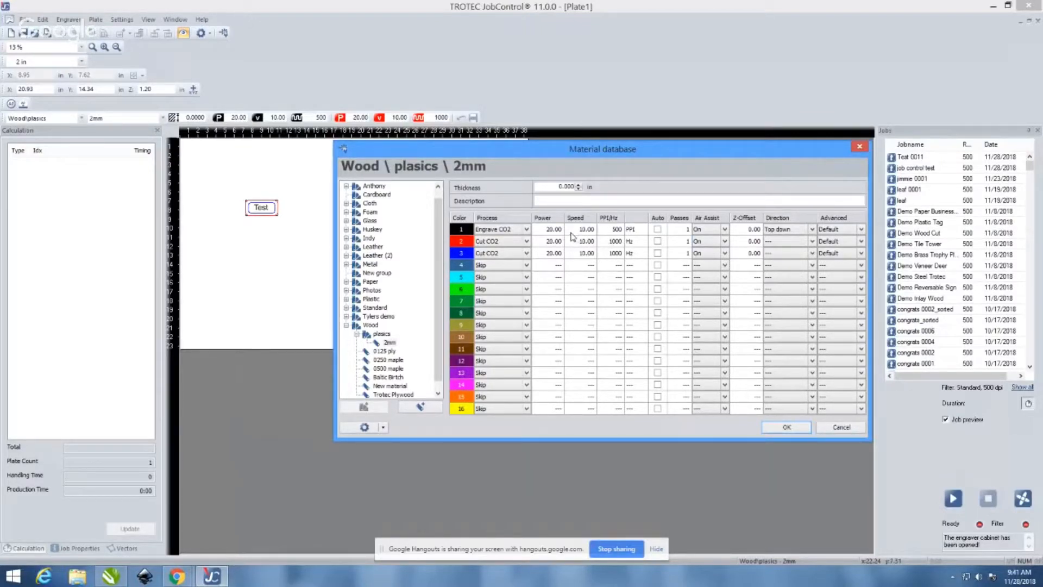
click(553, 230)
text(30)
Step: Set the speed to 1 for the red cut and to 100 for the black engraving
click(575, 231)
click(575, 242)
click(582, 269)
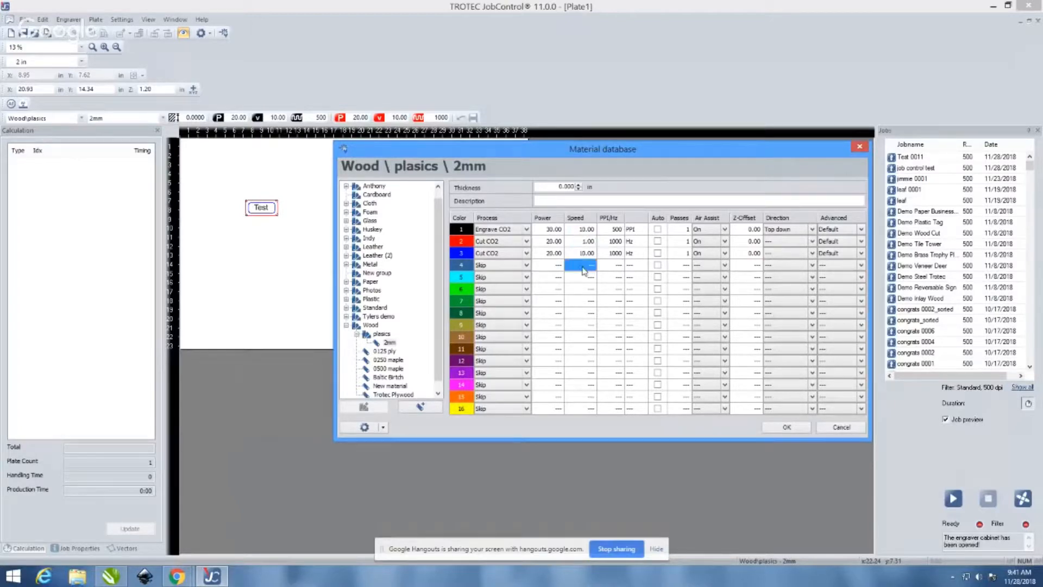
click(591, 245)
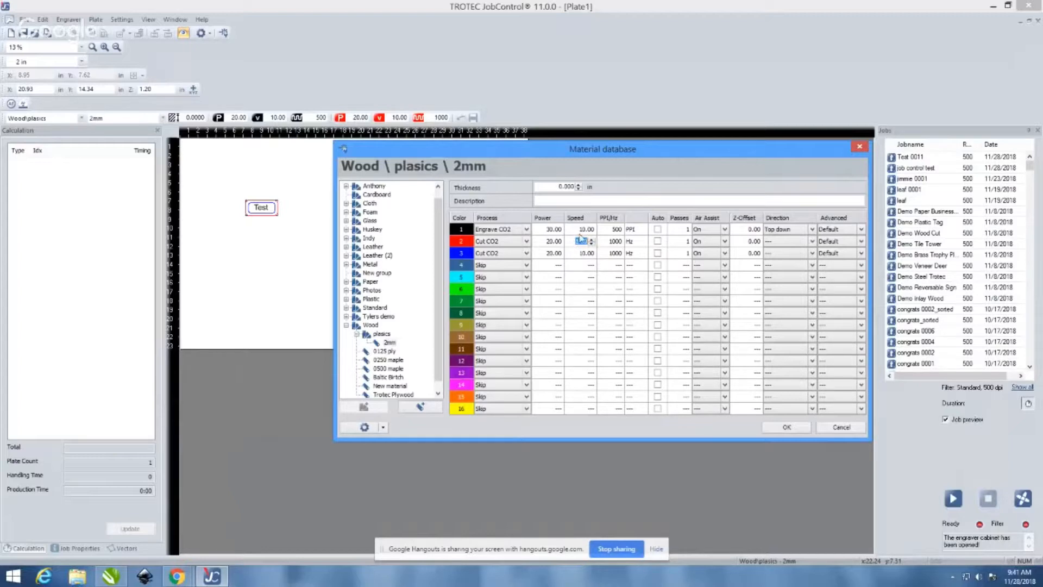
click(582, 229)
text(100)
key(Return)
Step: Set the speed of the blue cut to 0.8
click(582, 254)
key(BackSpace)
text(.8)
key(Return)
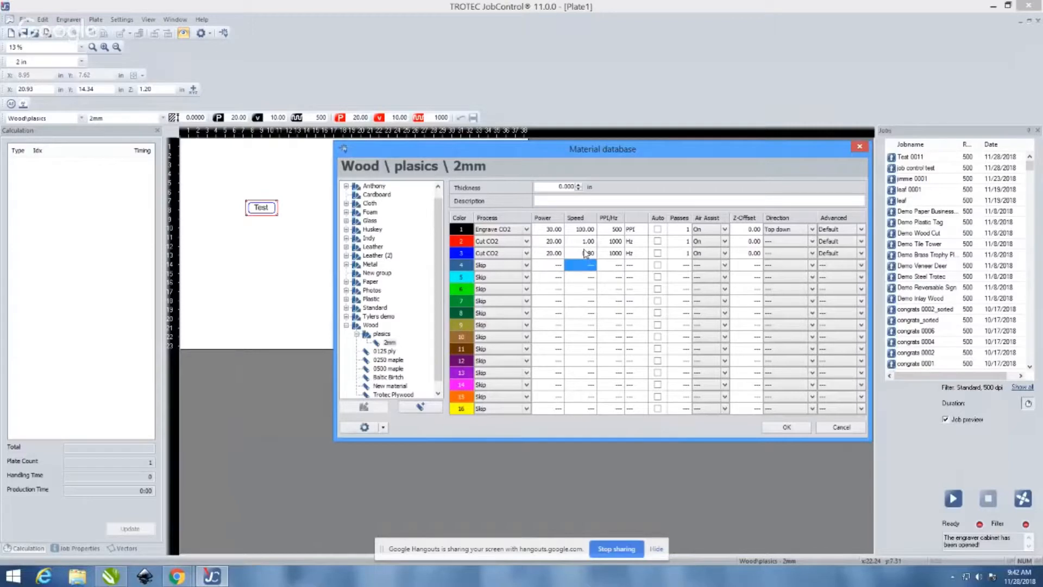
Step: Try cut speeds of 1 for red and 0.5 for blue
click(587, 242)
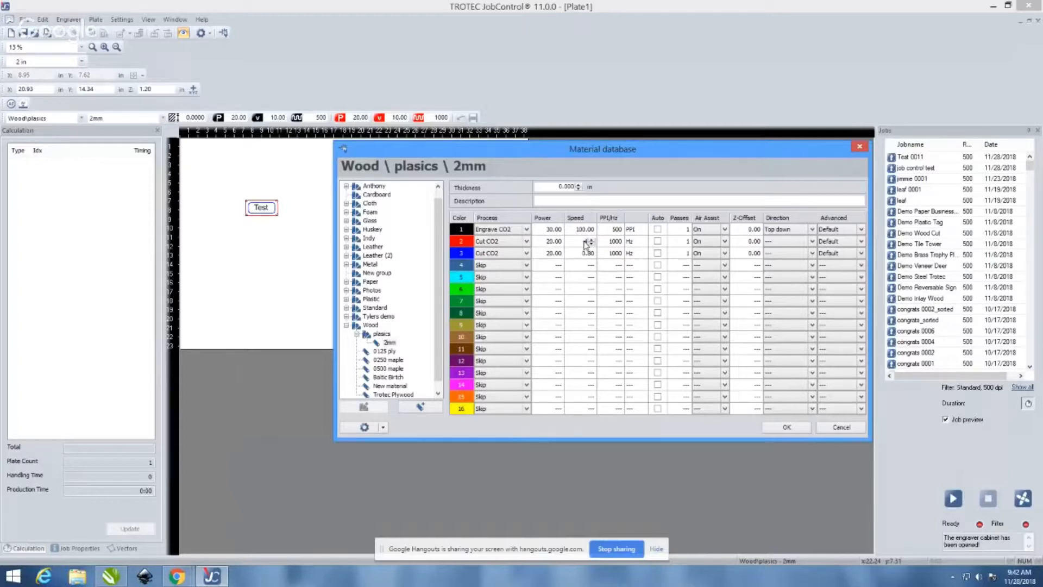
key(Return)
click(585, 240)
text(4)
click(586, 253)
text(.5)
key(Return)
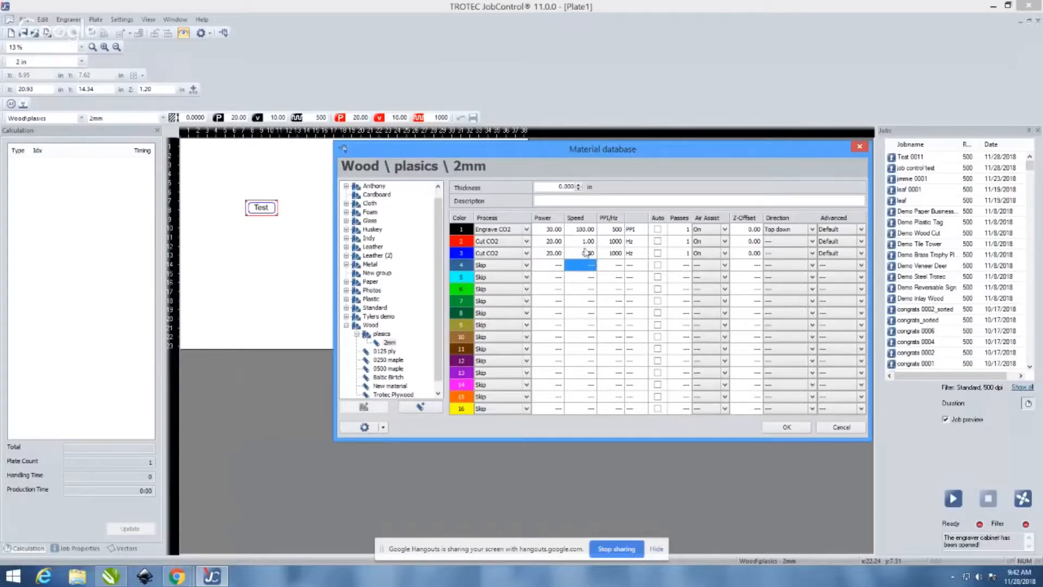
Step: Try a speed of 0.3 for the blue cut, and set it back to 0.8
click(585, 253)
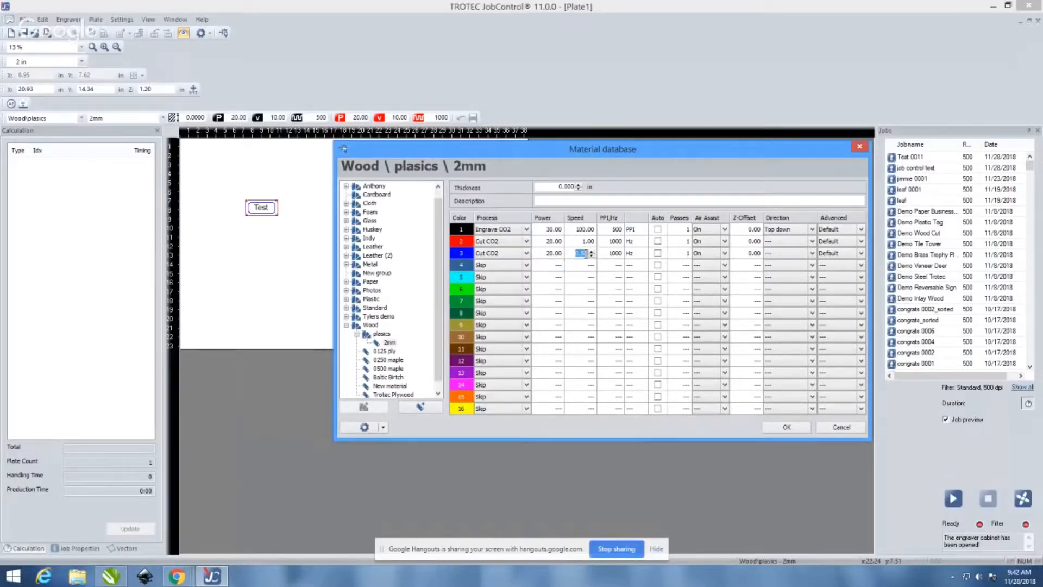
text(0.3)
key(Return)
click(586, 254)
key(BackSpace)
text(0.8)
key(Return)
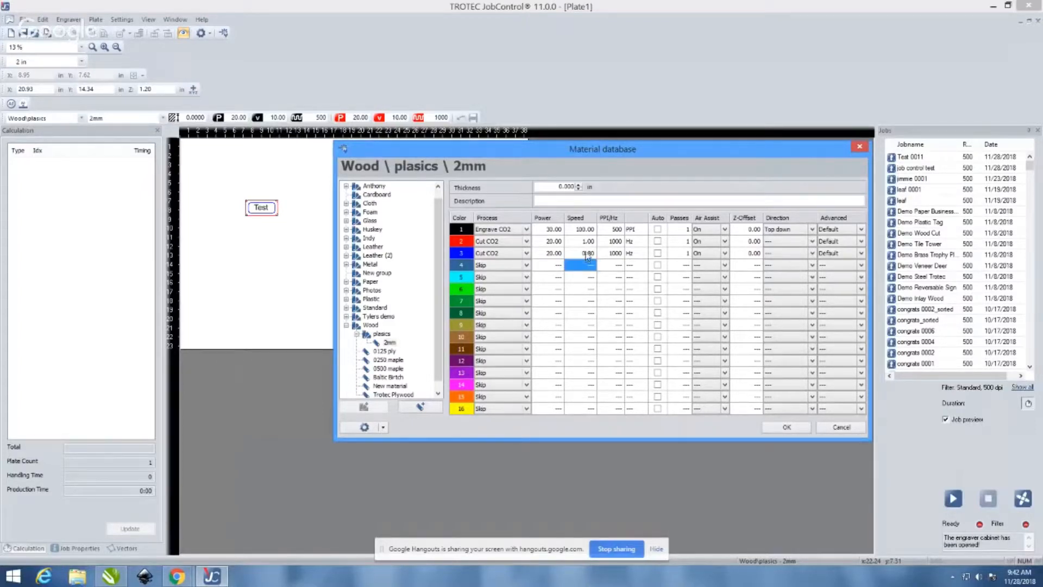
Step: Try a speed of 100 for the red cut
click(587, 241)
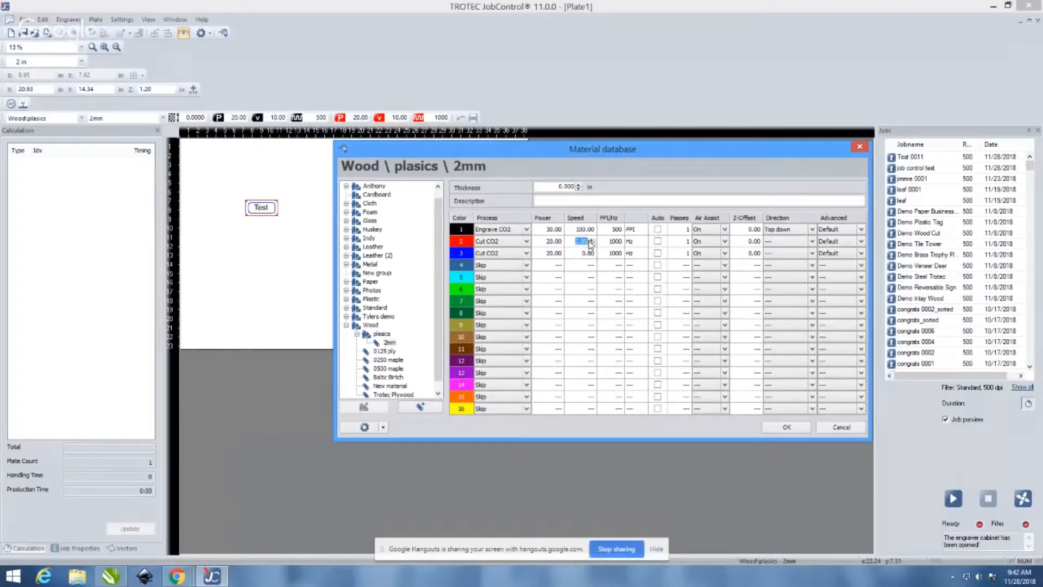
key(Return)
click(616, 244)
click(585, 240)
click(585, 230)
click(583, 241)
text(100)
Step: Try speeds of 30 and 10 for the black engraving
click(582, 229)
key(BackSpace)
text(30)
key(BackSpace)
key(BackSpace)
text(10)
Step: Set the speed of the red cut to 0.8
click(591, 243)
key(BackSpace)
key(Return)
Step: Turn on the automatic PPI setting for the black engraving
click(659, 232)
click(658, 231)
click(658, 231)
click(658, 231)
click(658, 231)
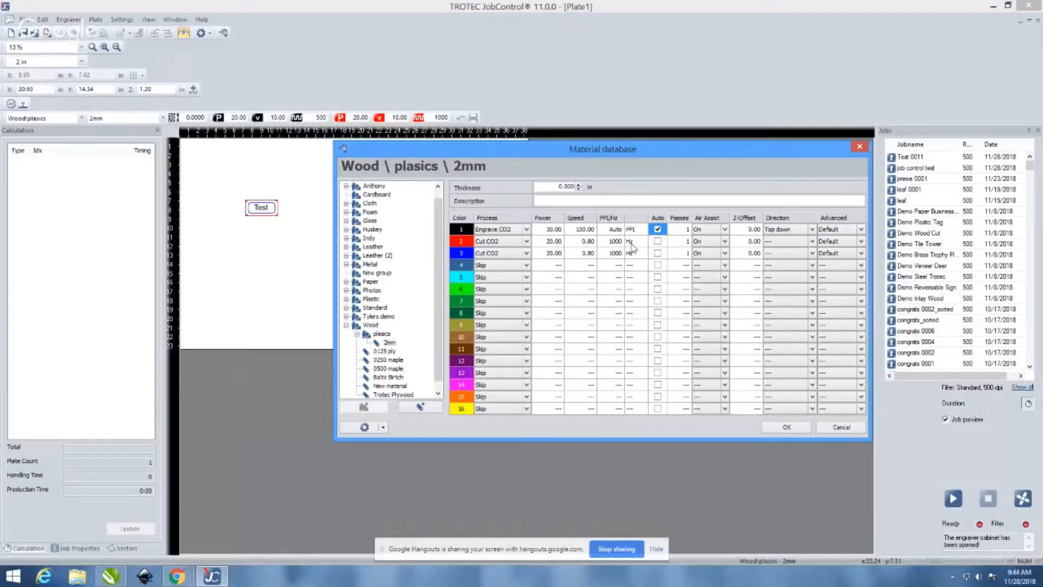
Step: Try the Engrave FLP process with its own frequency setting for black, and set the process back to Engrave CO2
click(526, 231)
click(492, 246)
click(658, 230)
click(615, 230)
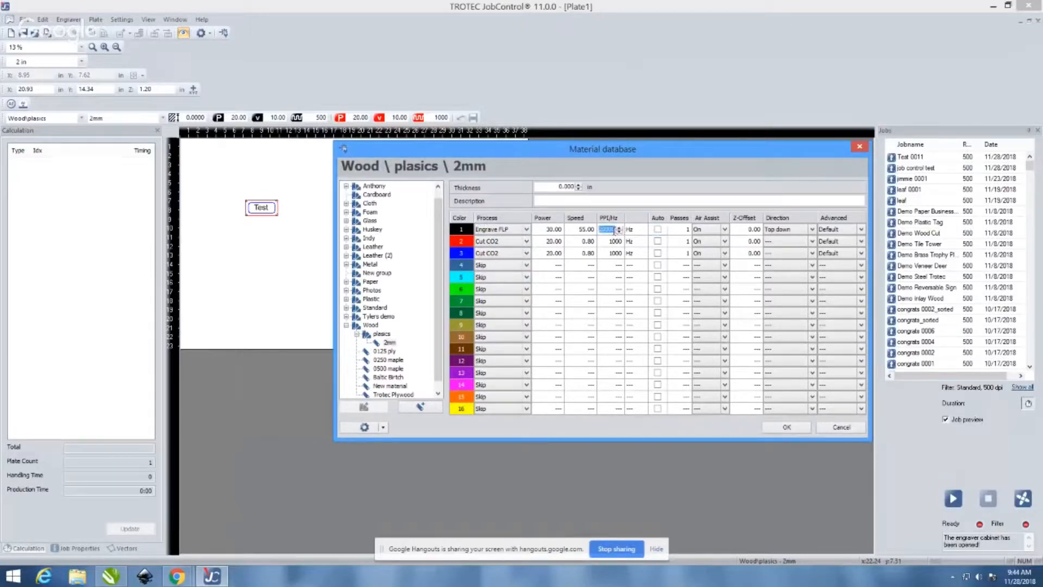
click(657, 231)
click(500, 230)
click(526, 230)
click(517, 239)
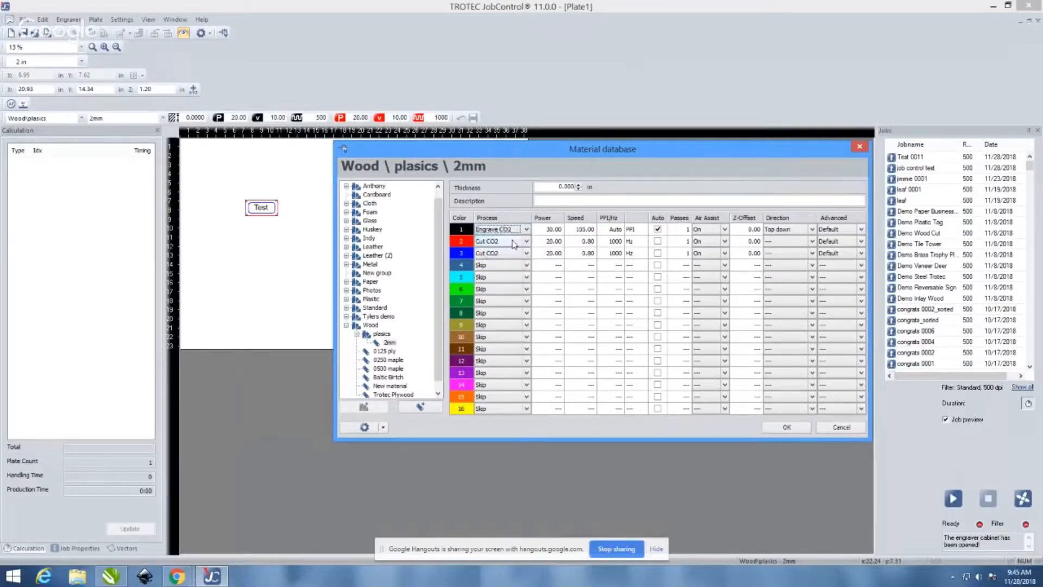
Step: Set the black engraving to 2 passes with air assist off
click(697, 230)
click(658, 229)
click(680, 228)
text(2)
click(724, 230)
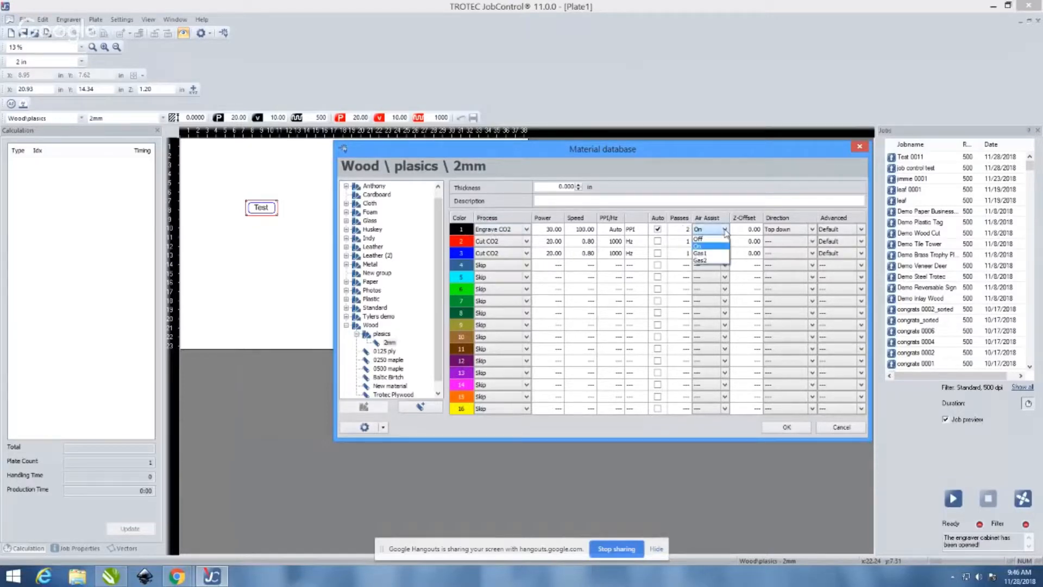
click(702, 239)
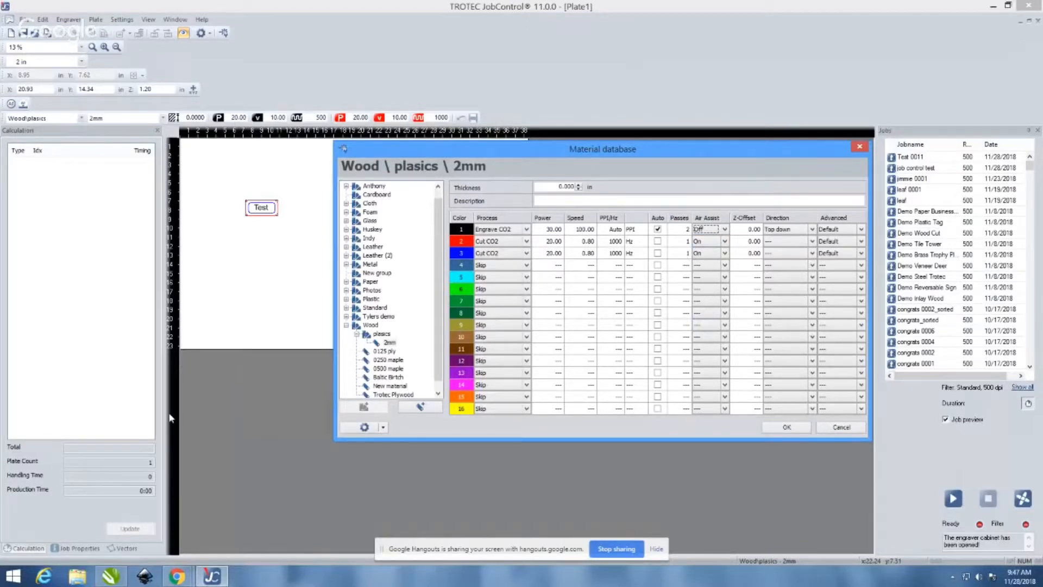
Step: Stop the screen share in Google Hangouts, share the entire screen again, and return to JobControl
mouse_move(177, 575)
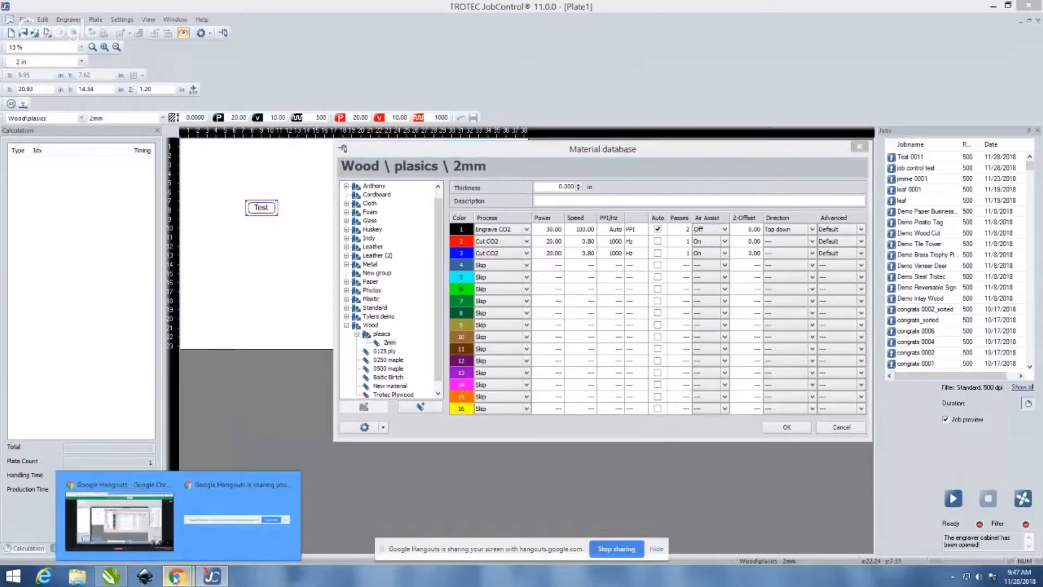
click(153, 522)
mouse_move(17, 145)
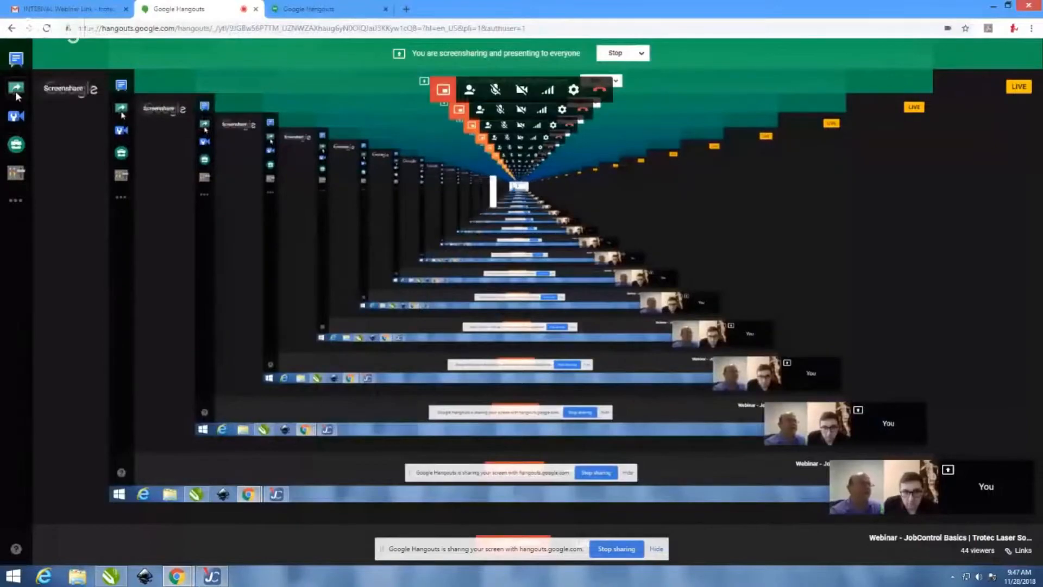
click(17, 94)
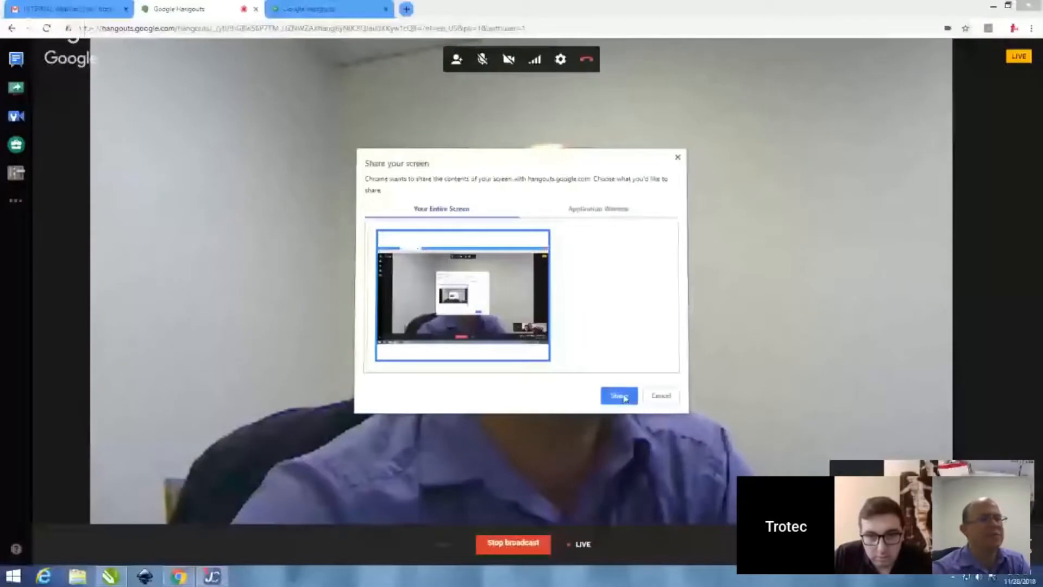
click(620, 395)
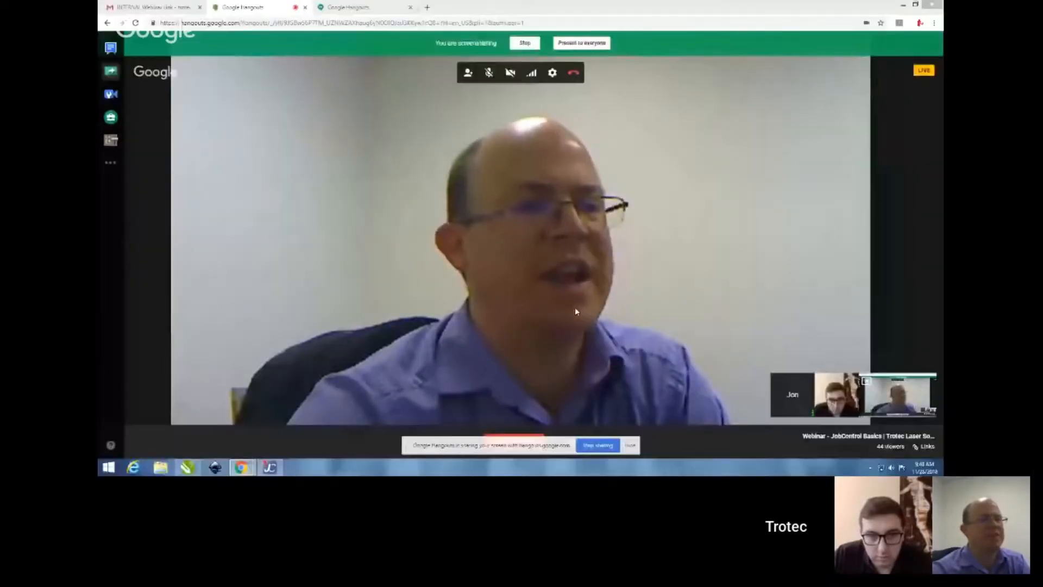
click(270, 469)
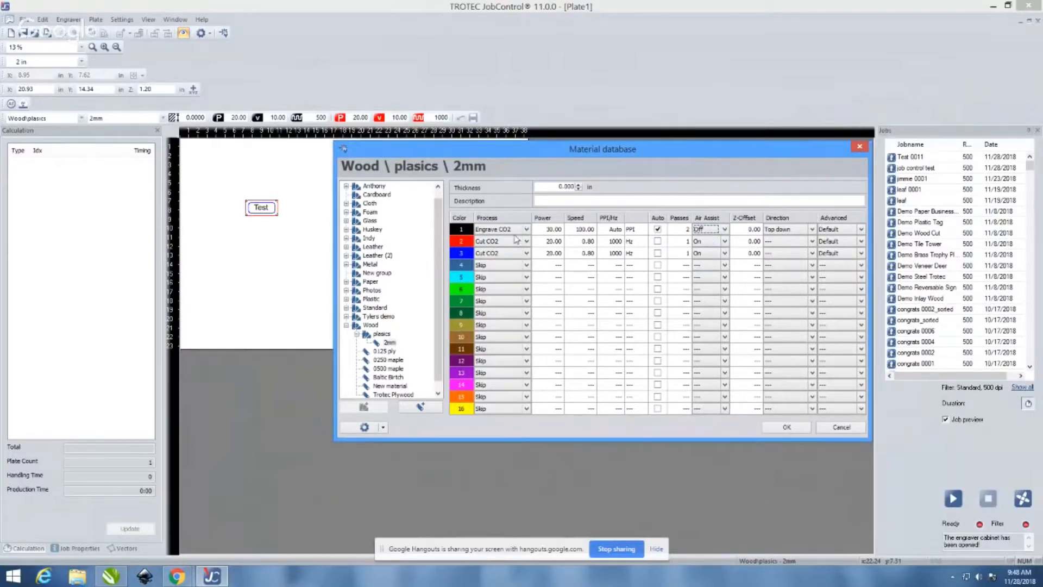
Step: Set the Z-offset of the black engraving to 0
click(754, 230)
click(759, 232)
click(758, 232)
double_click(752, 231)
key(BackSpace)
text(0)
Step: Switch to Google Hangouts to check the webinar call, and return to JobControl
mouse_move(179, 578)
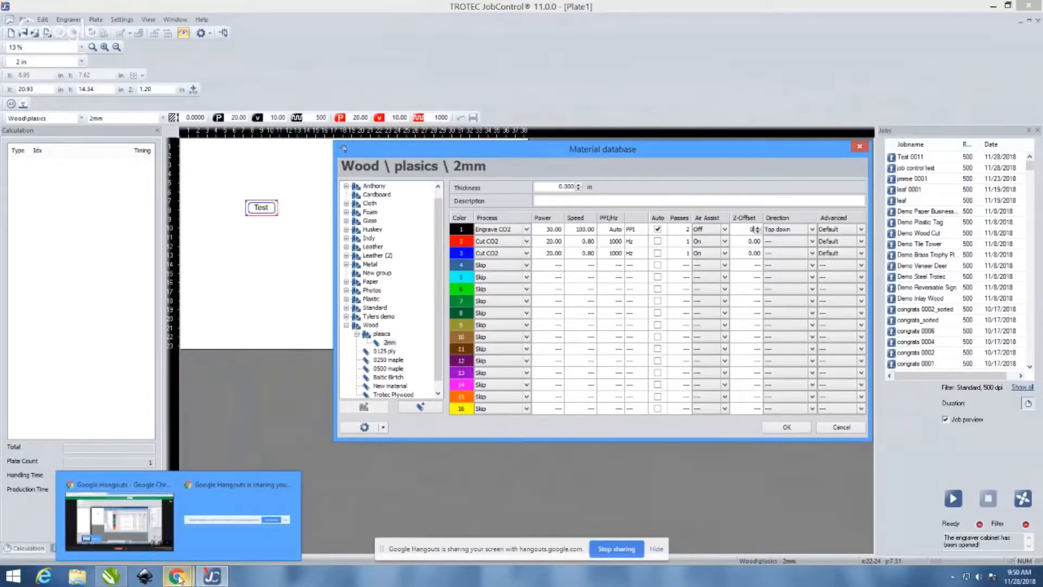
click(152, 537)
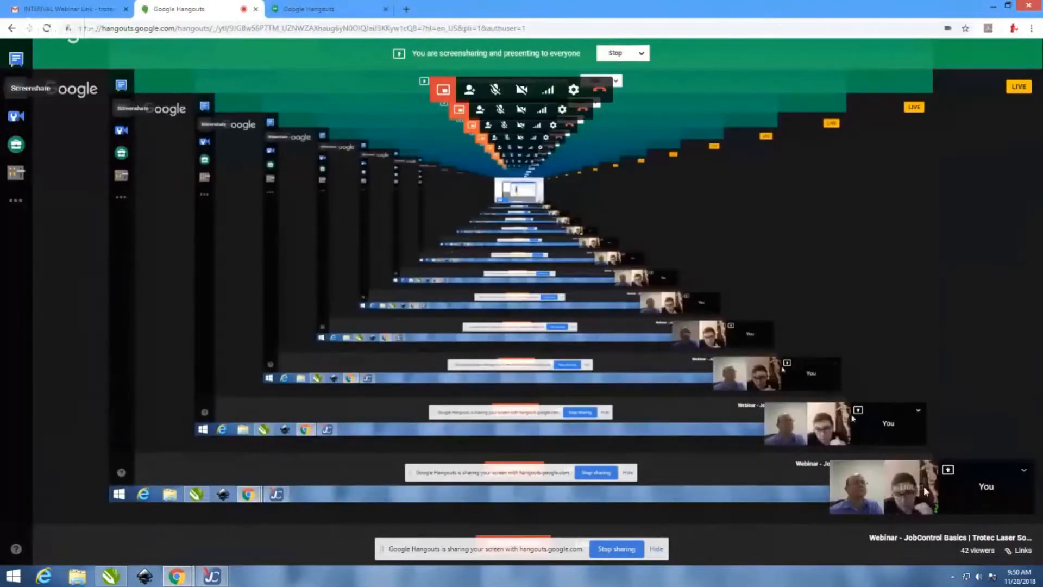
click(217, 577)
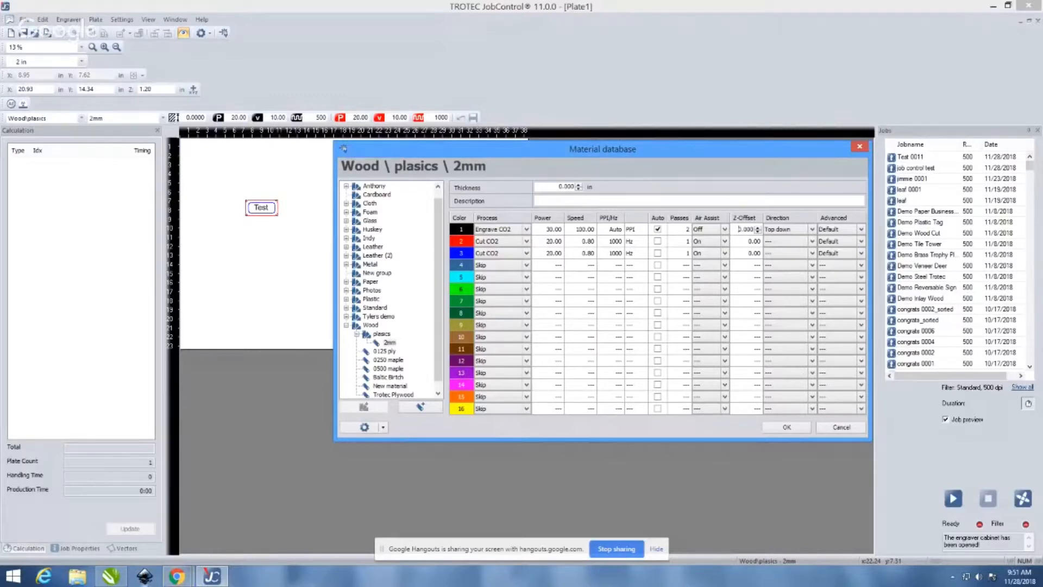
click(169, 582)
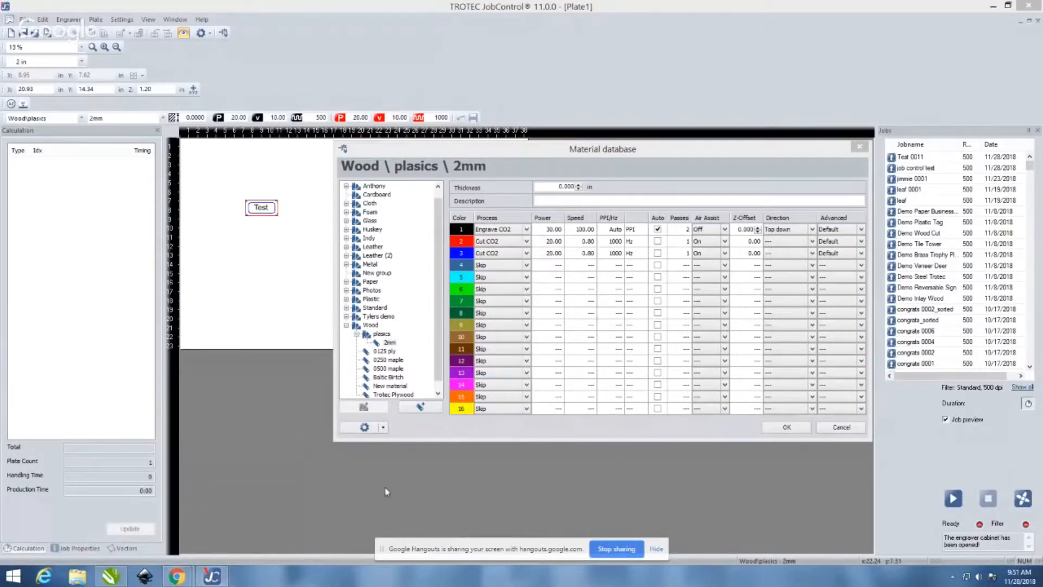
mouse_move(177, 575)
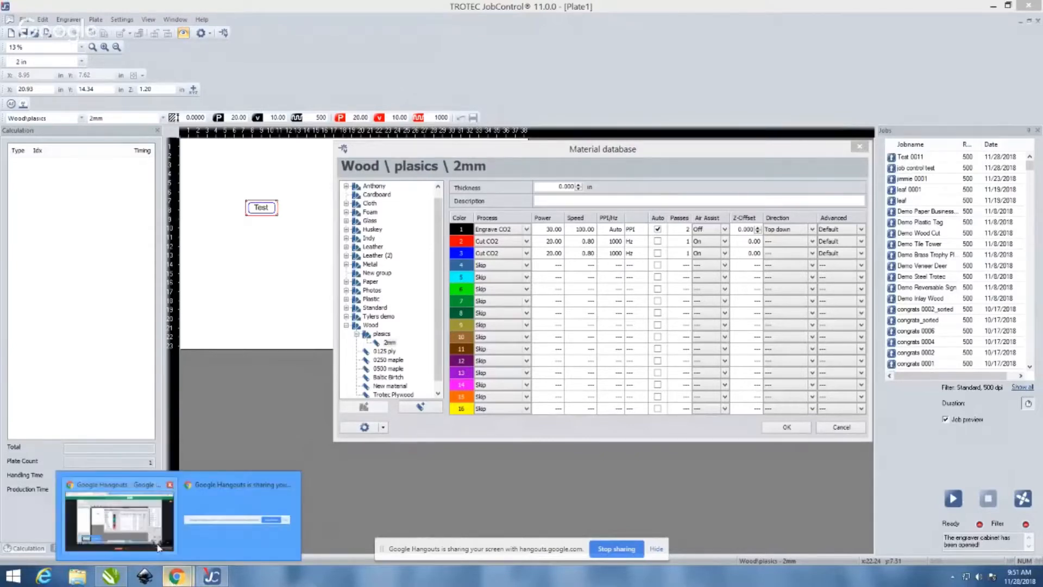
click(158, 546)
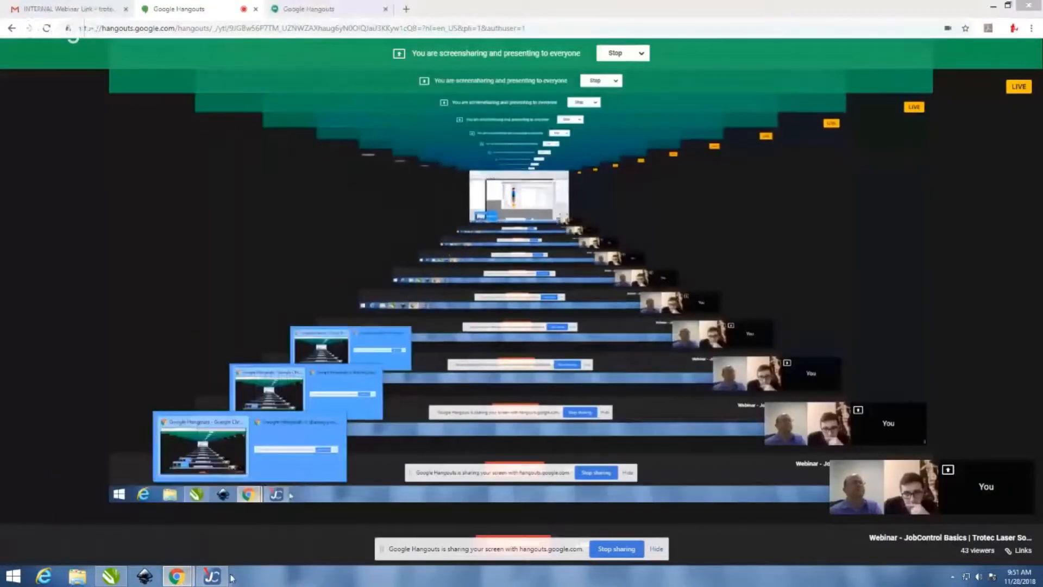
click(224, 578)
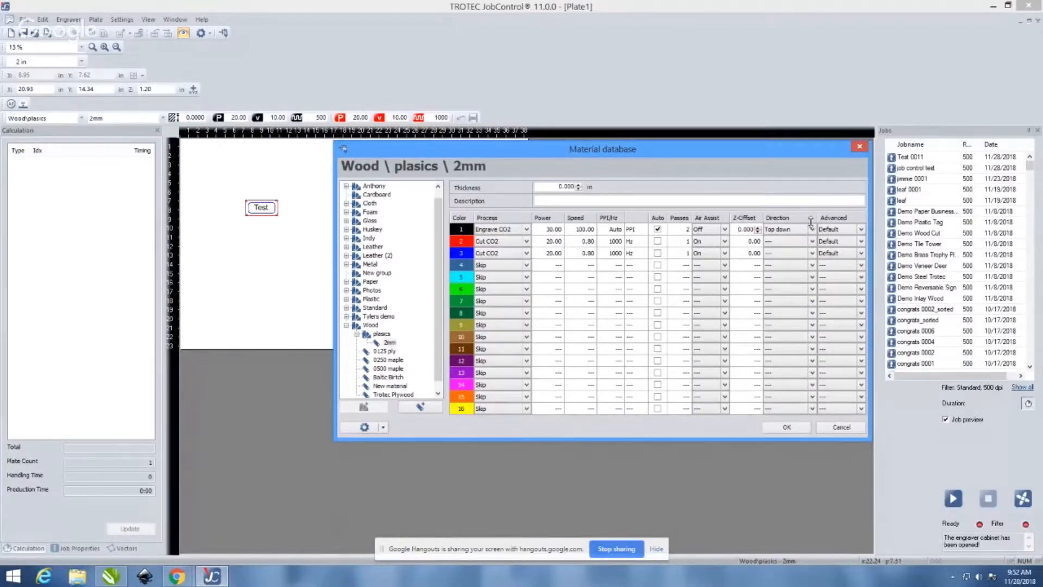
Step: Set the black engraving's direction to Bottom up, and move the Material database dialog aside to uncover the plate
click(813, 229)
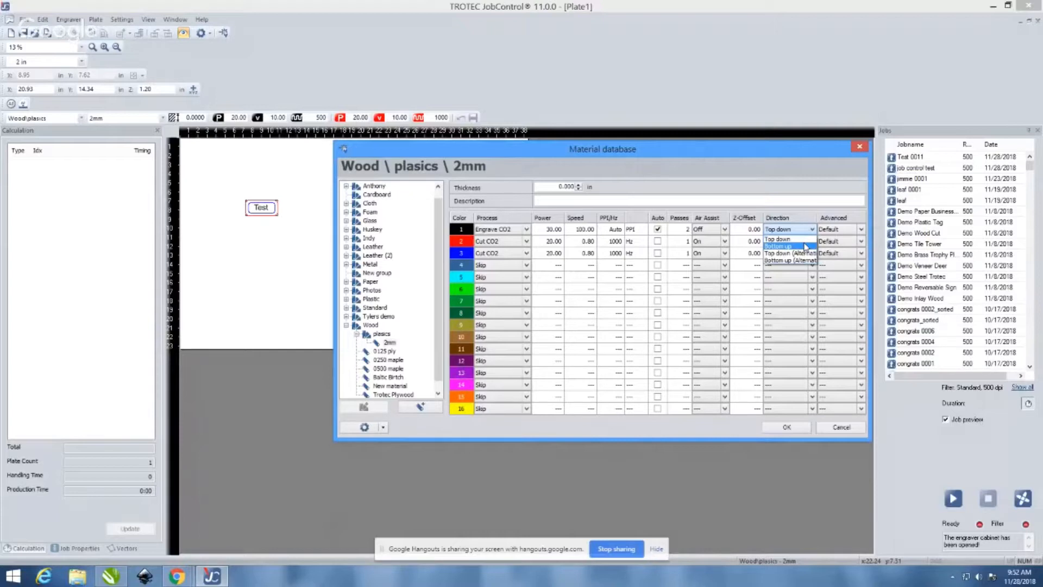
click(804, 247)
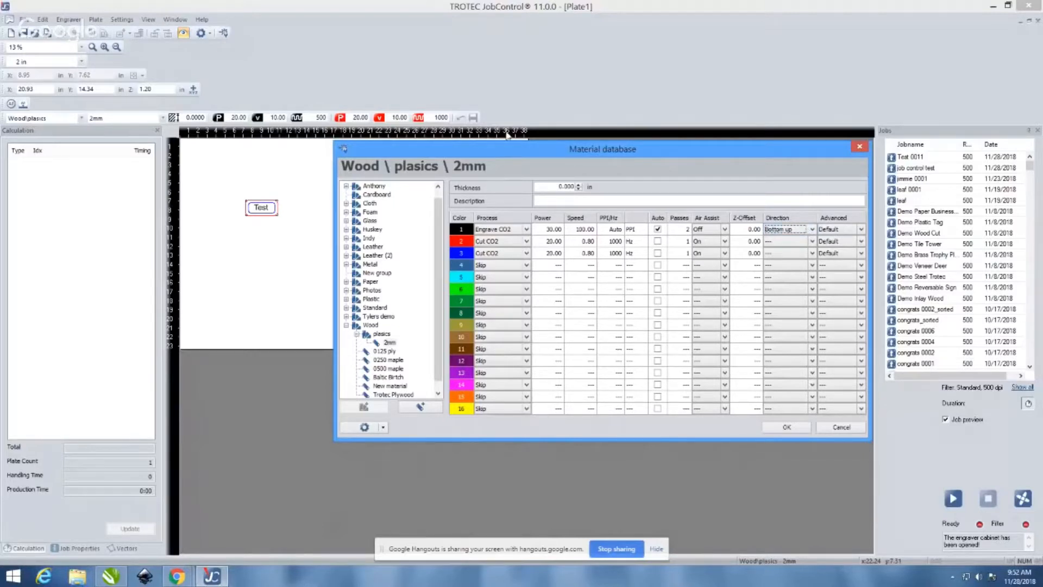
drag(500, 150, 763, 141)
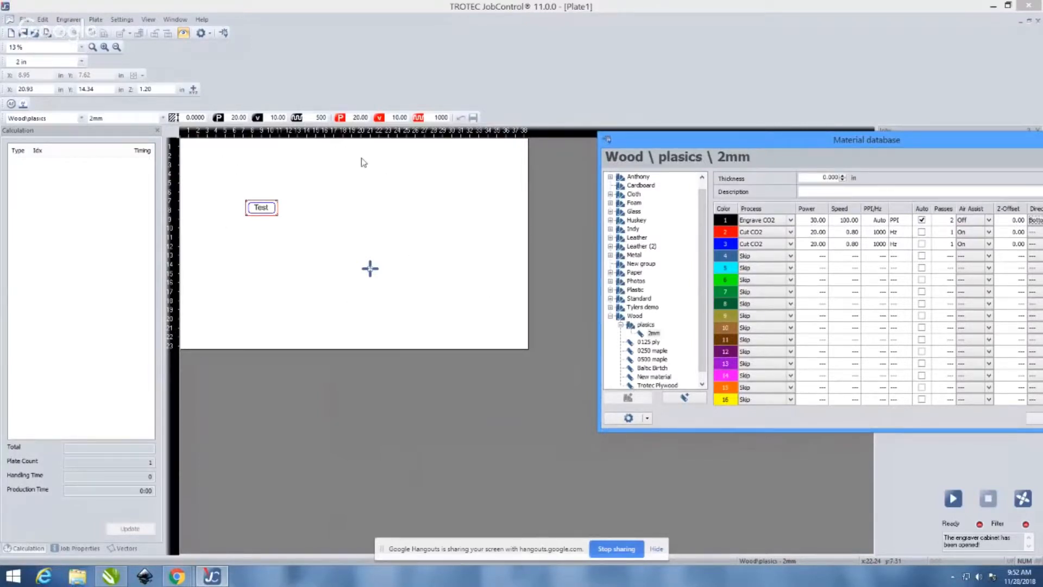
drag(822, 144, 707, 143)
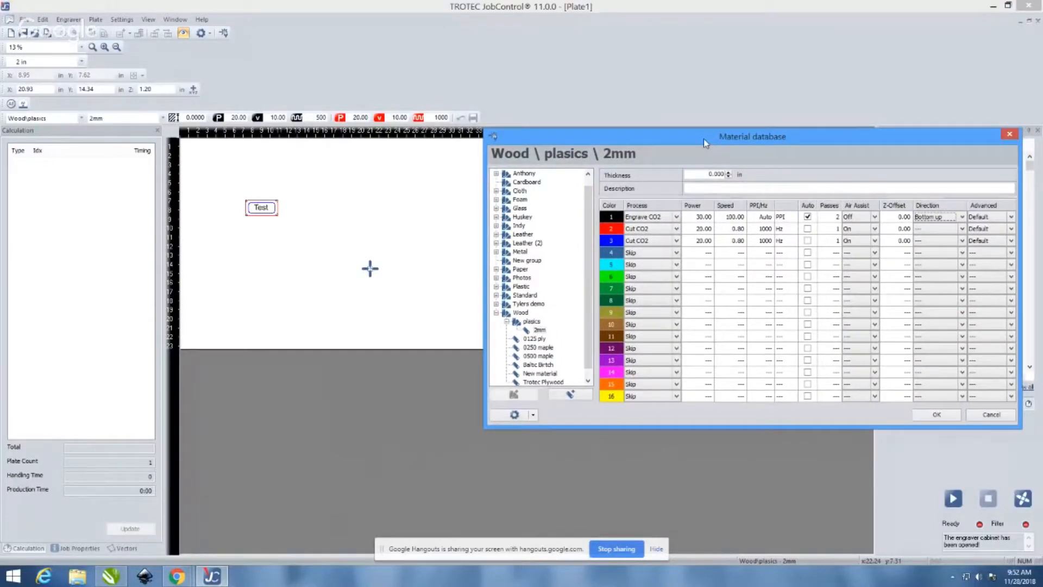
Step: Switch to Google Hangouts and stop the screen share
click(175, 577)
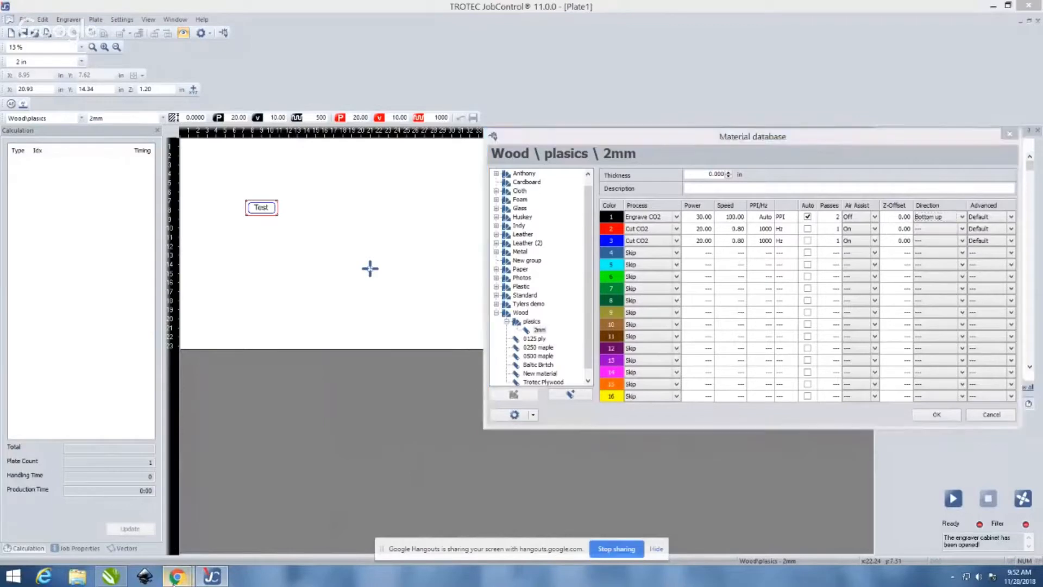
click(149, 536)
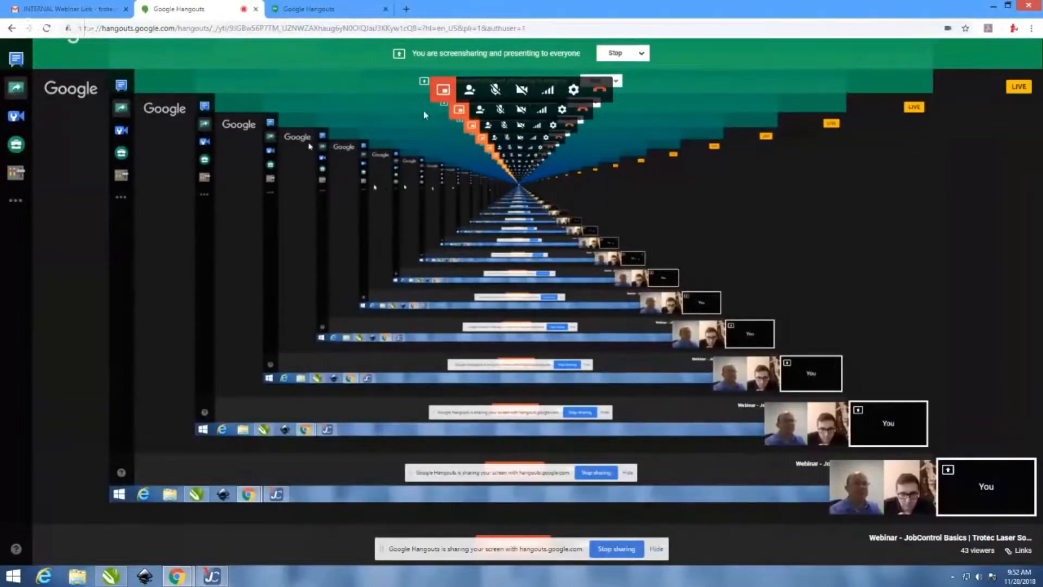
click(21, 88)
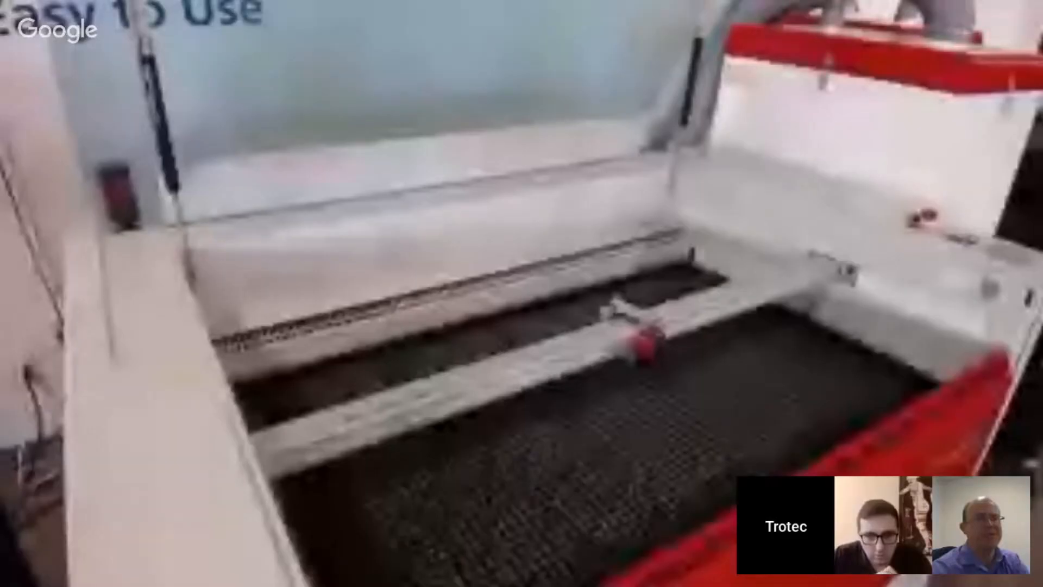
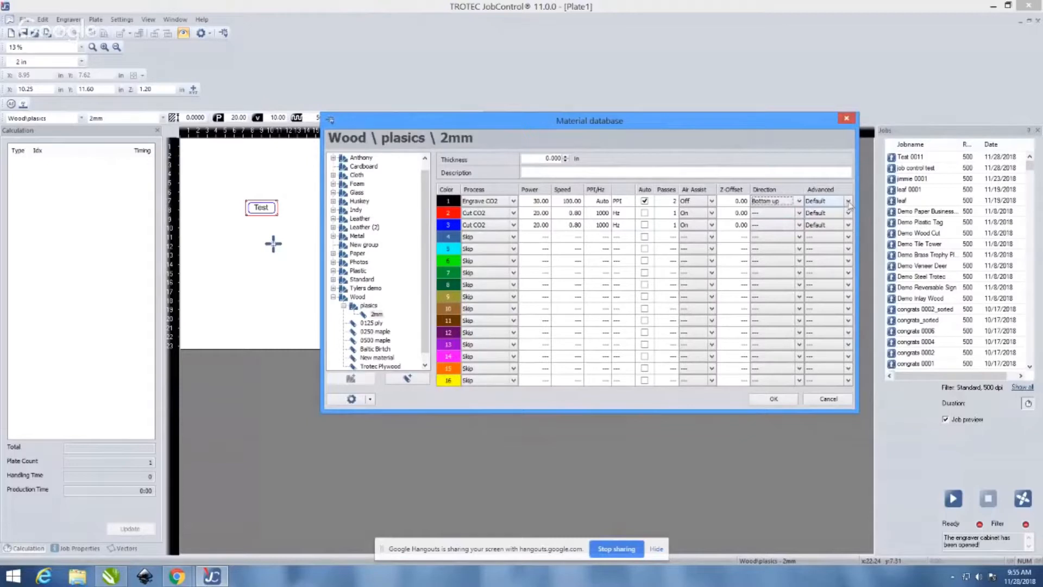
Step: Set the correction to 10 in the black engraving's advanced settings, and hide the screen-sharing notice
click(848, 202)
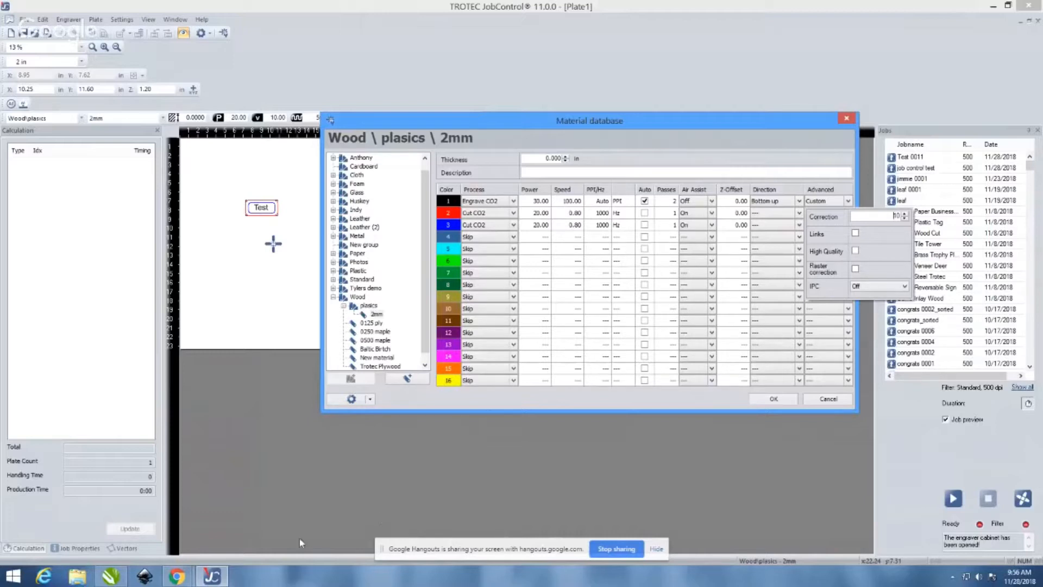
mouse_move(189, 577)
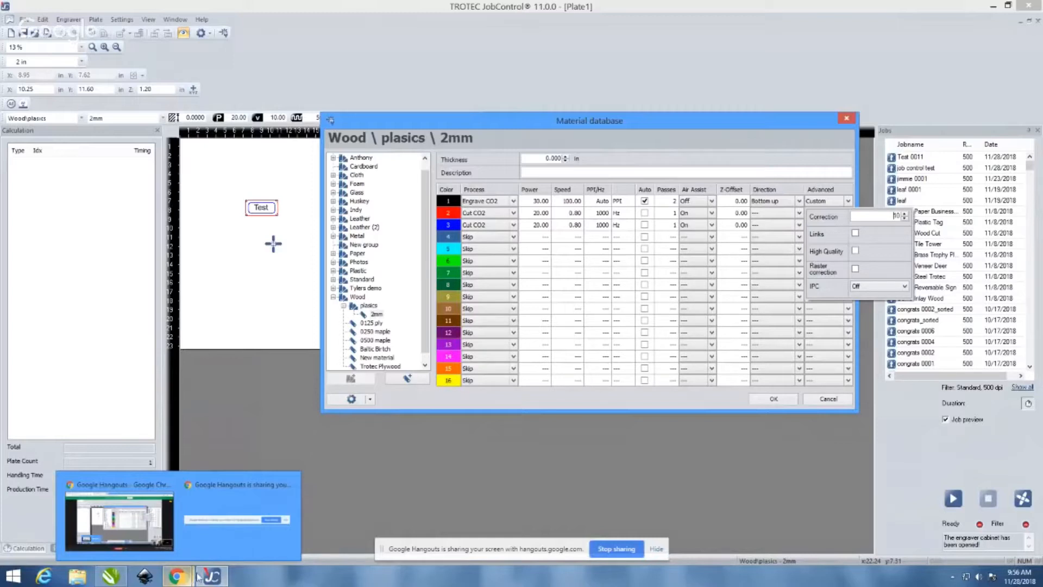
click(656, 549)
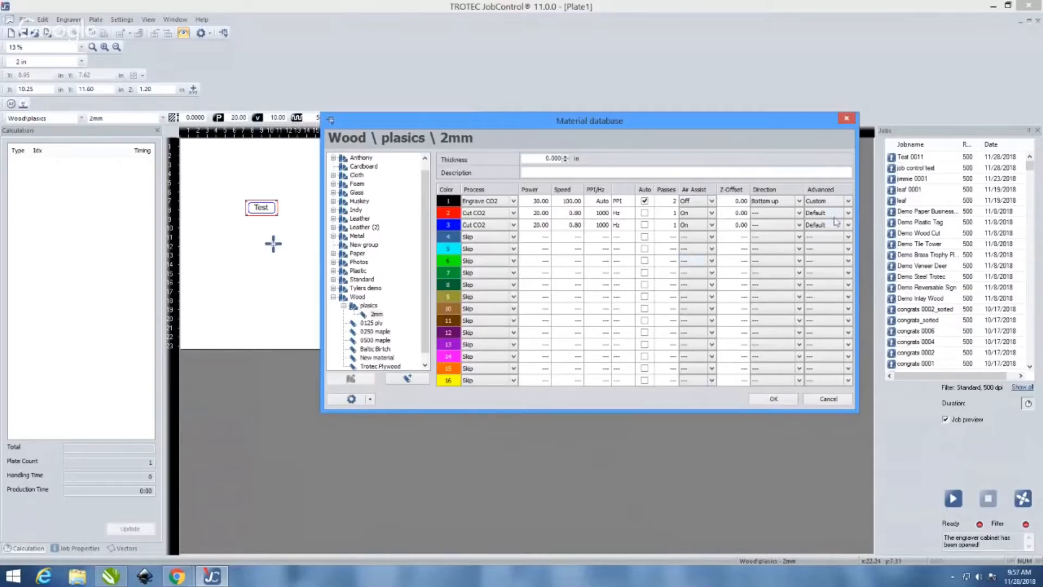
Step: Turn on Links and High Quality in the black engraving's advanced settings
click(849, 201)
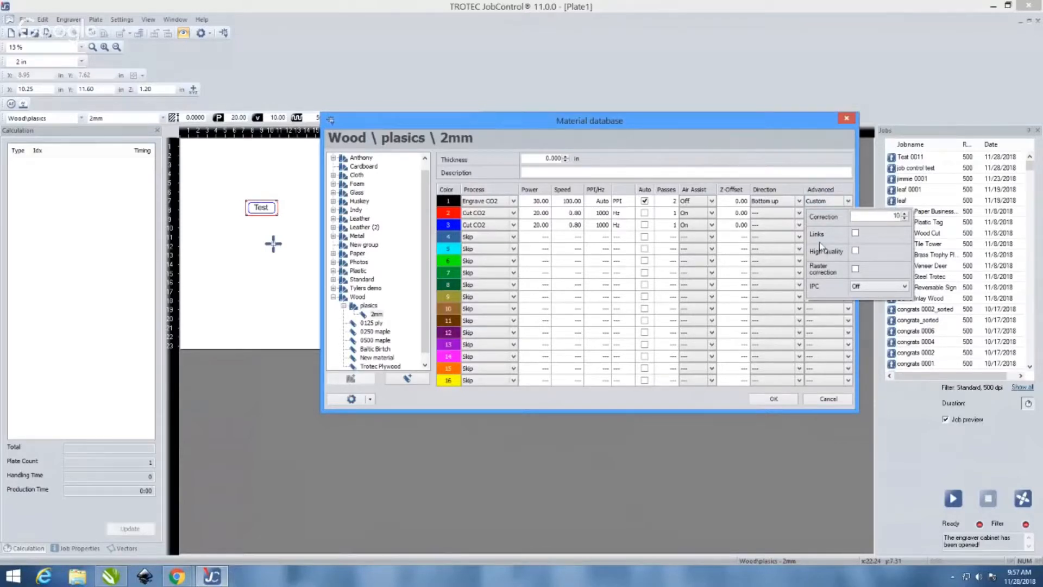
click(855, 233)
click(856, 251)
Step: View another participant's video in the Google Hangouts call, and return to JobControl
mouse_move(176, 576)
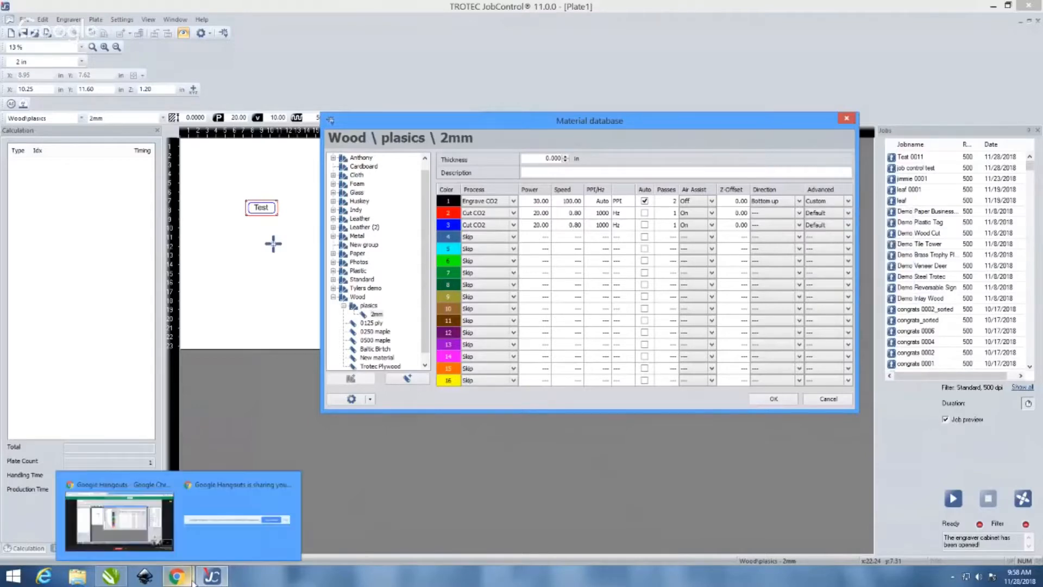
click(129, 538)
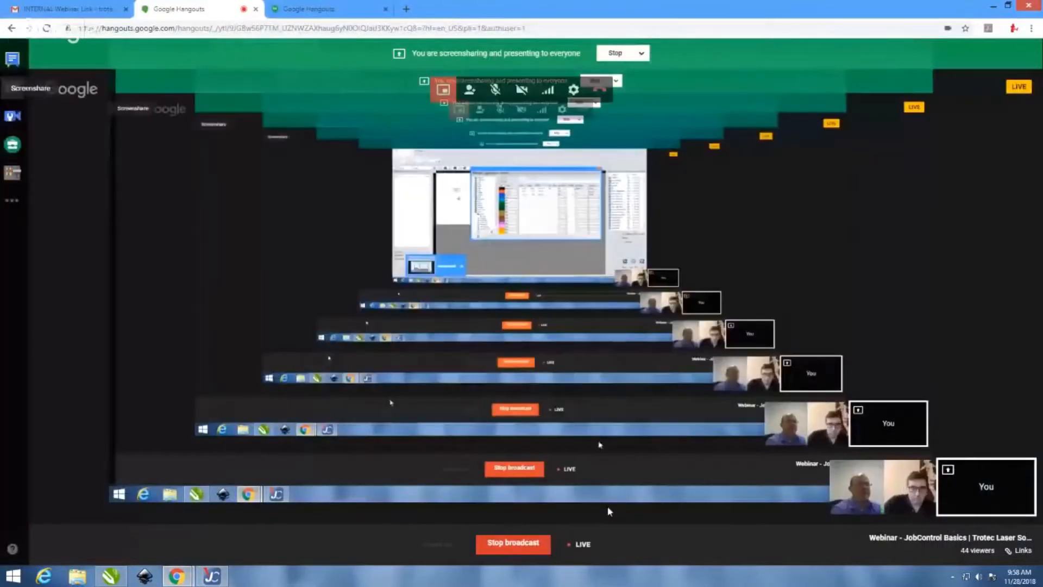
click(853, 493)
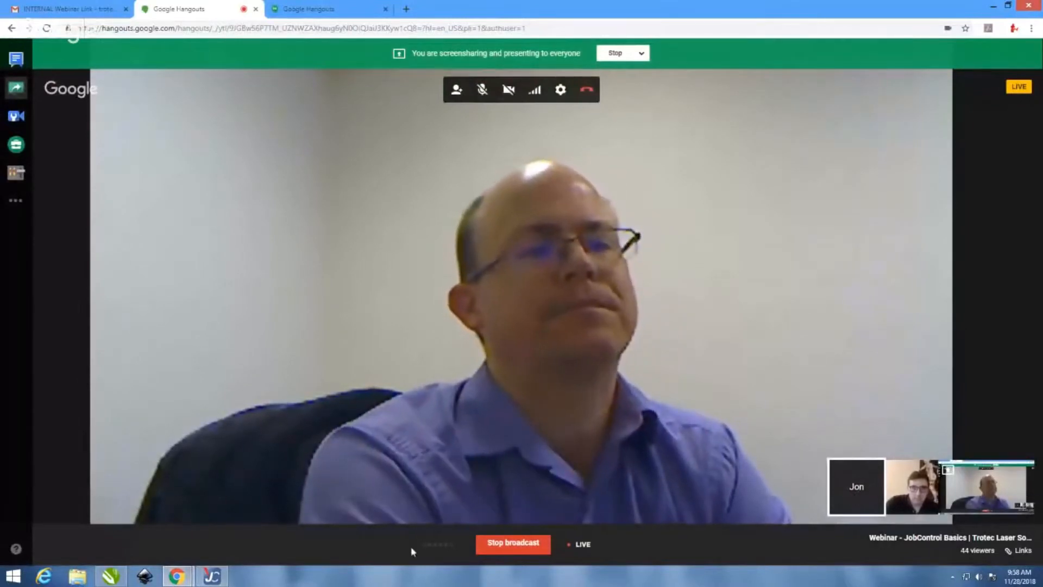
click(212, 576)
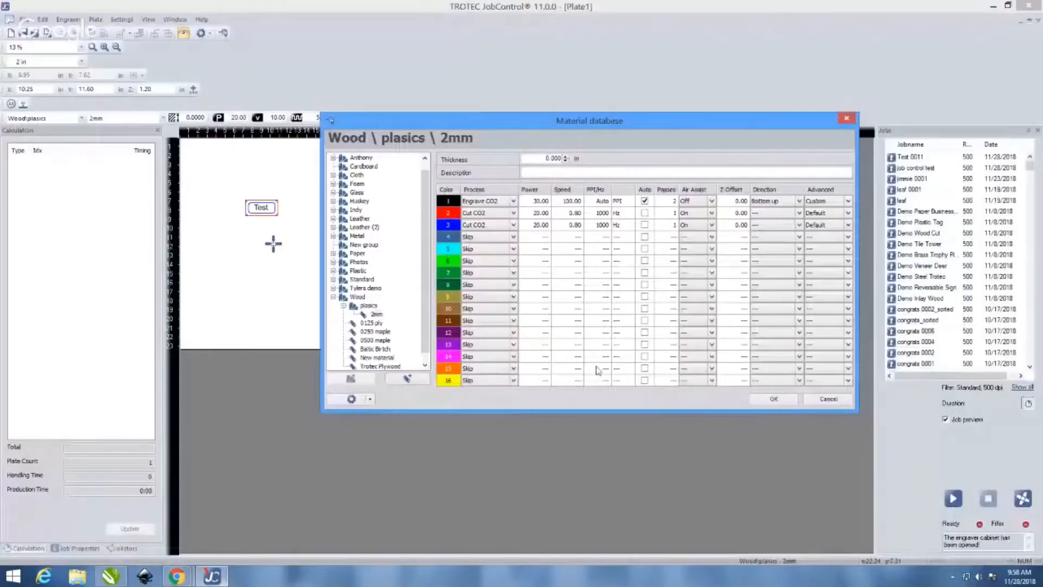
Step: Review the IPC options in the red cut's advanced settings, leaving IPC off, and save the 2mm material's parameters
click(848, 213)
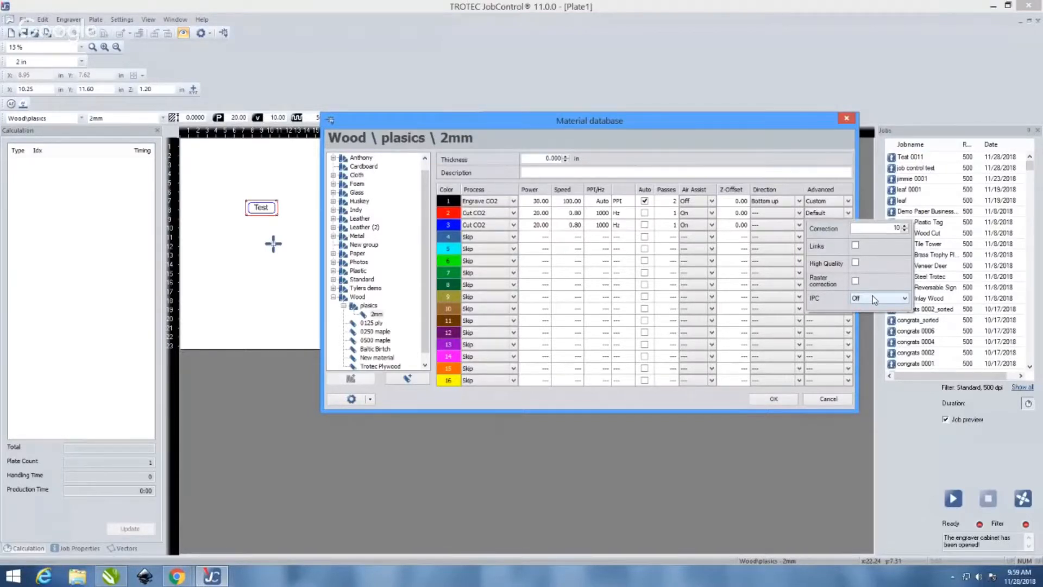
click(873, 299)
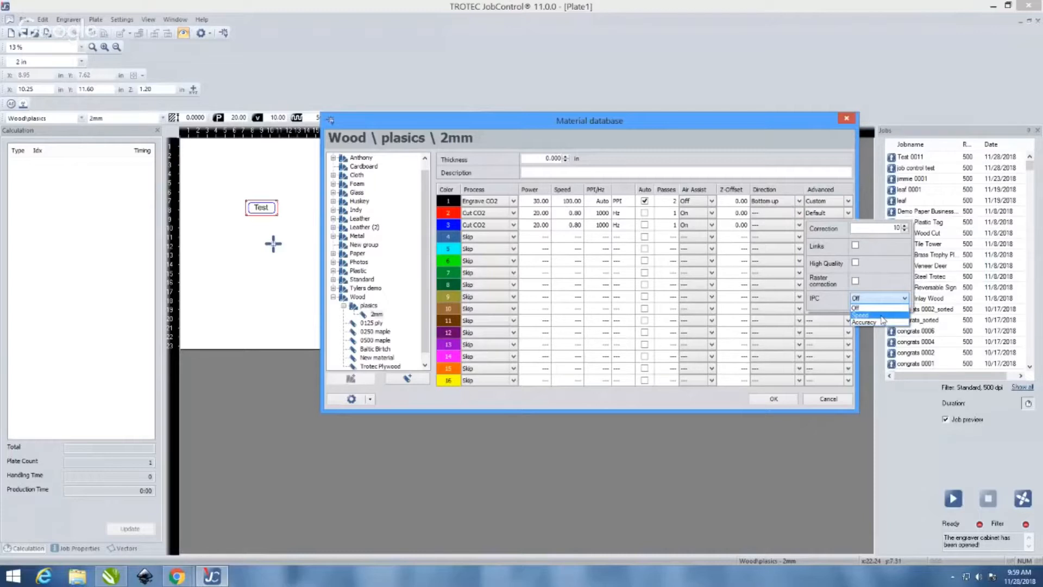
click(836, 307)
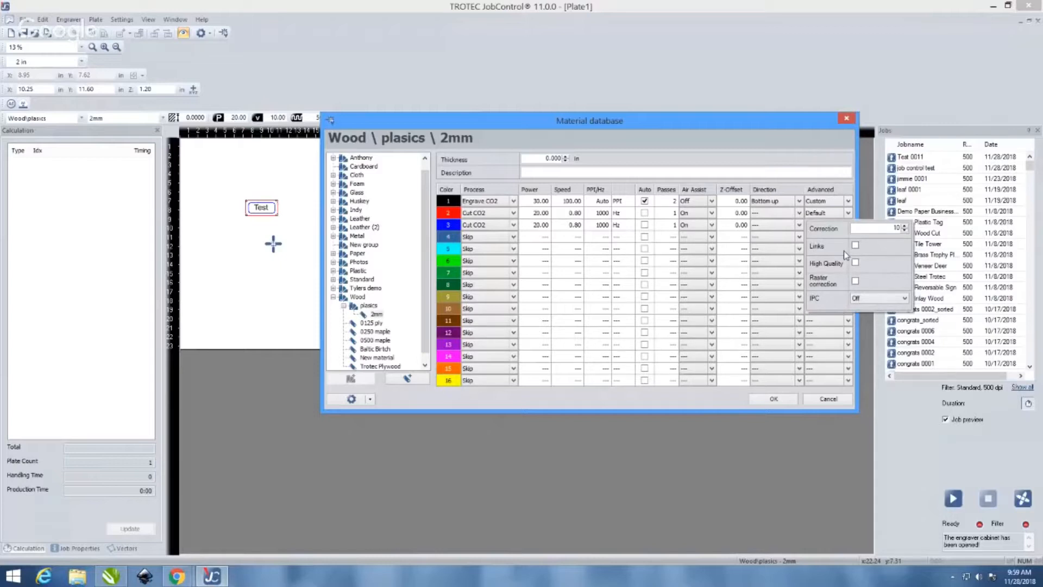
click(858, 299)
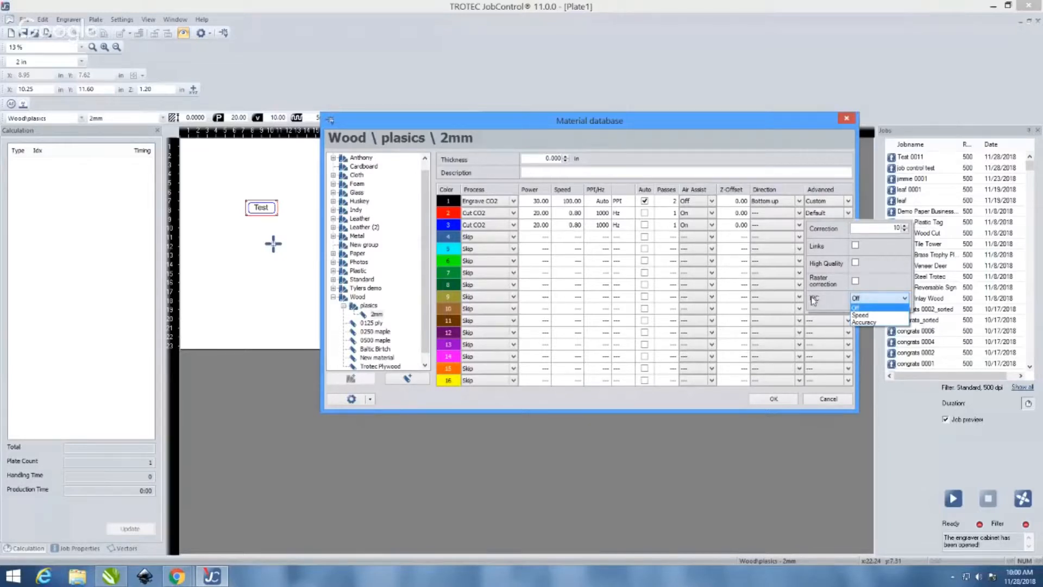
click(829, 304)
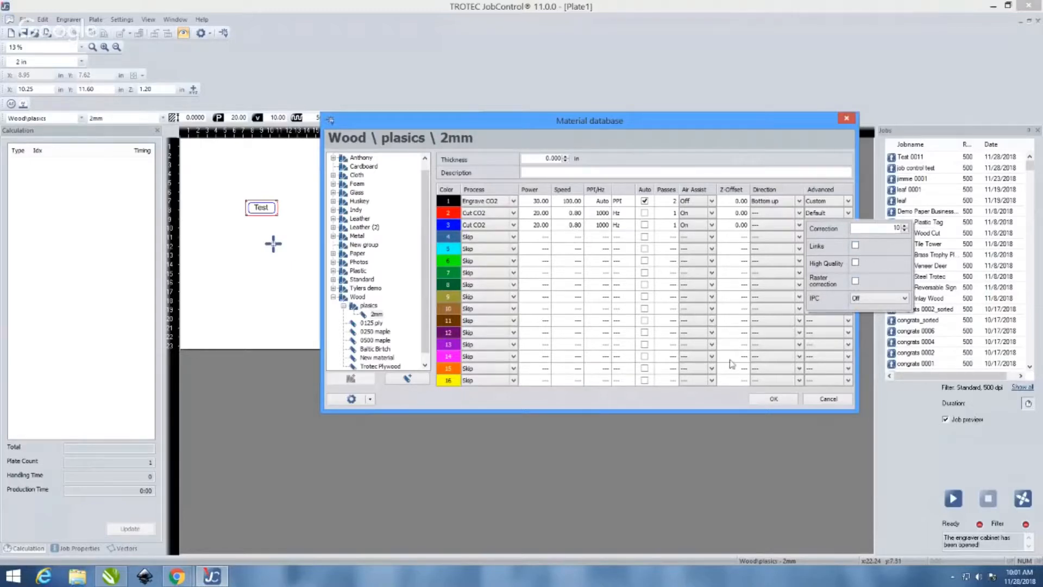
click(703, 399)
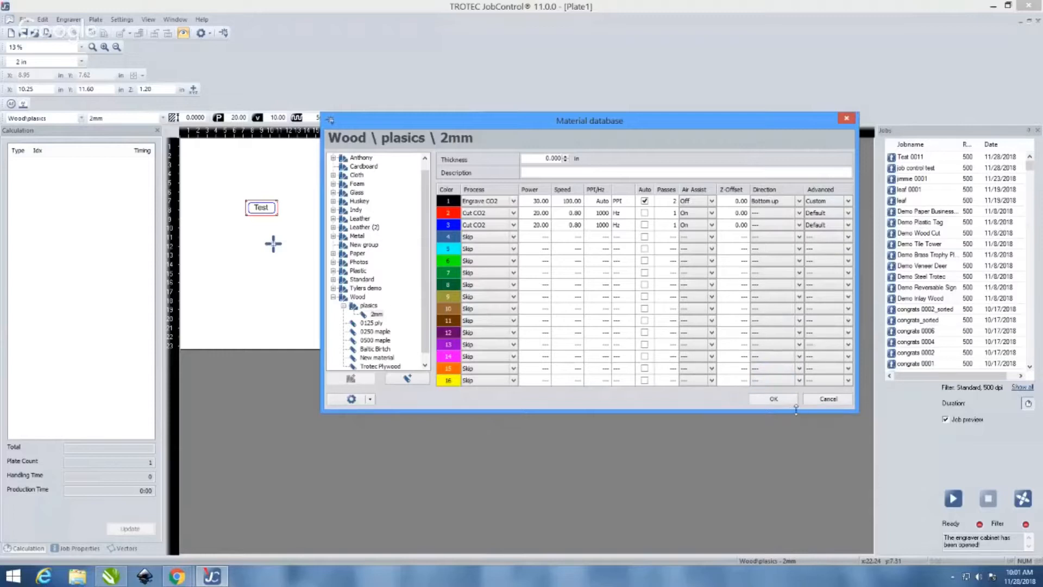
click(780, 402)
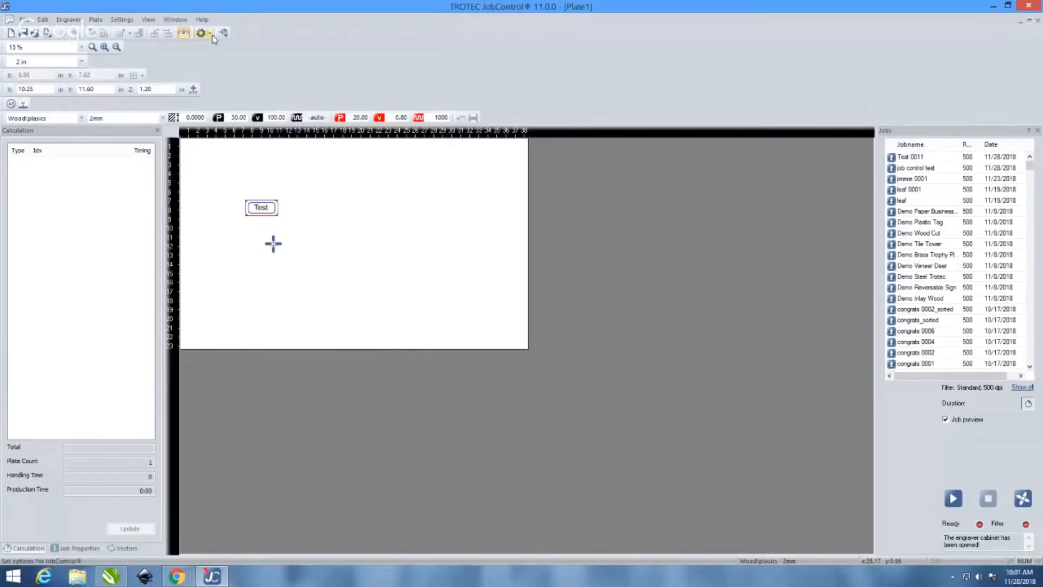
Step: Review the plate setup's size, orientation and engraving direction settings, and leave without changing them
click(95, 19)
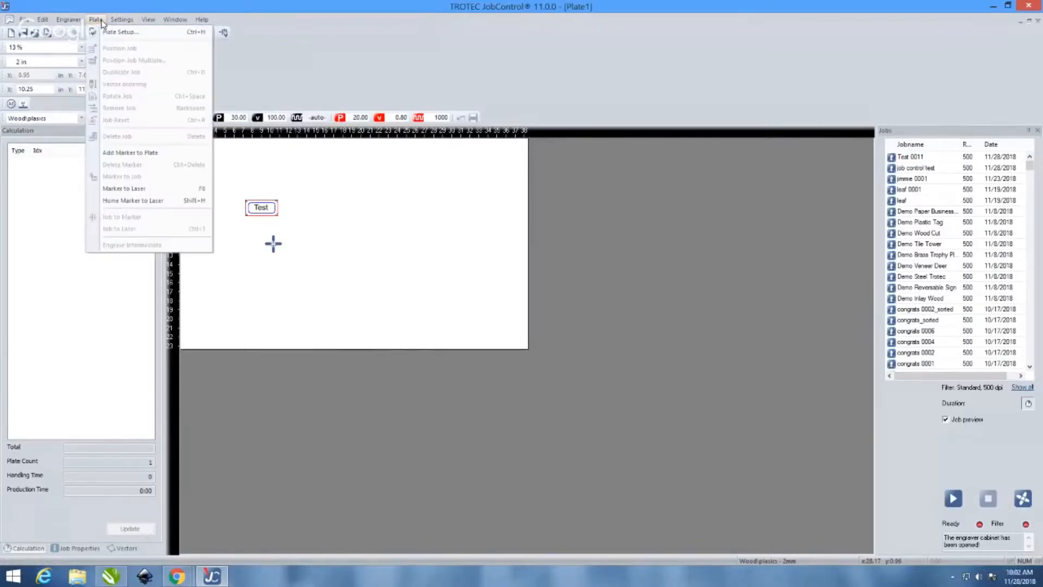
click(121, 32)
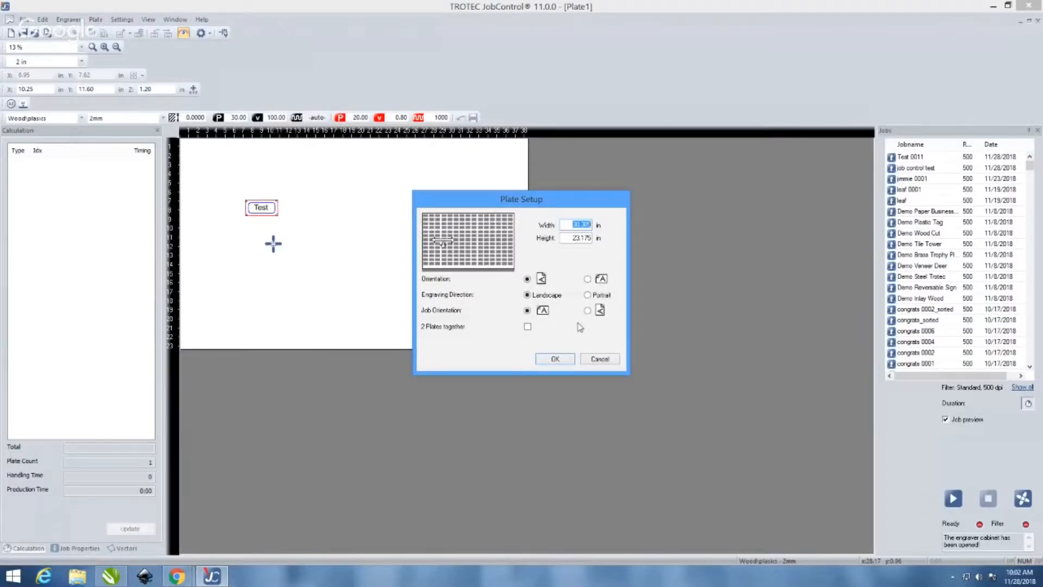
click(598, 359)
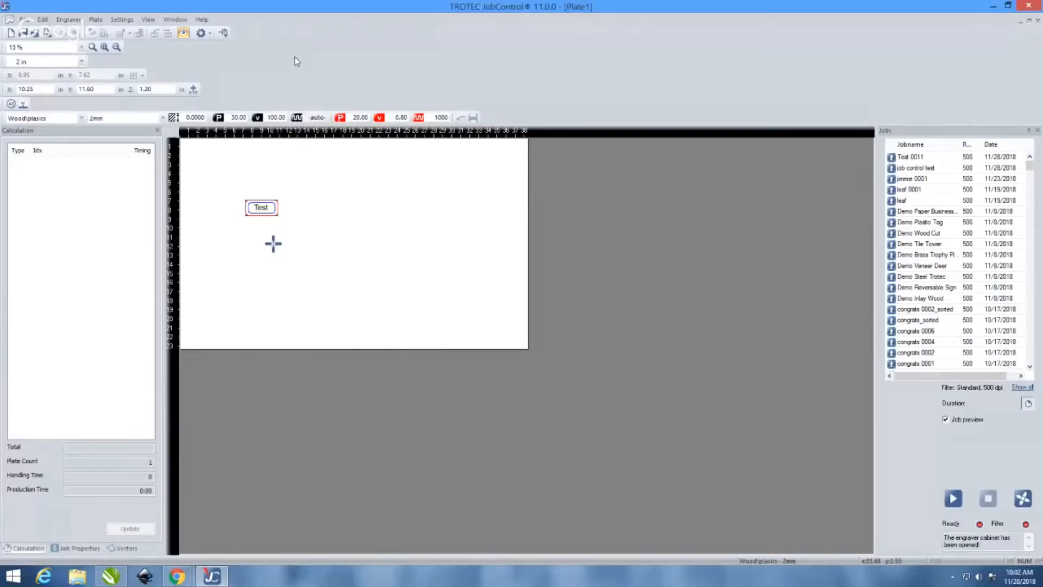
click(210, 35)
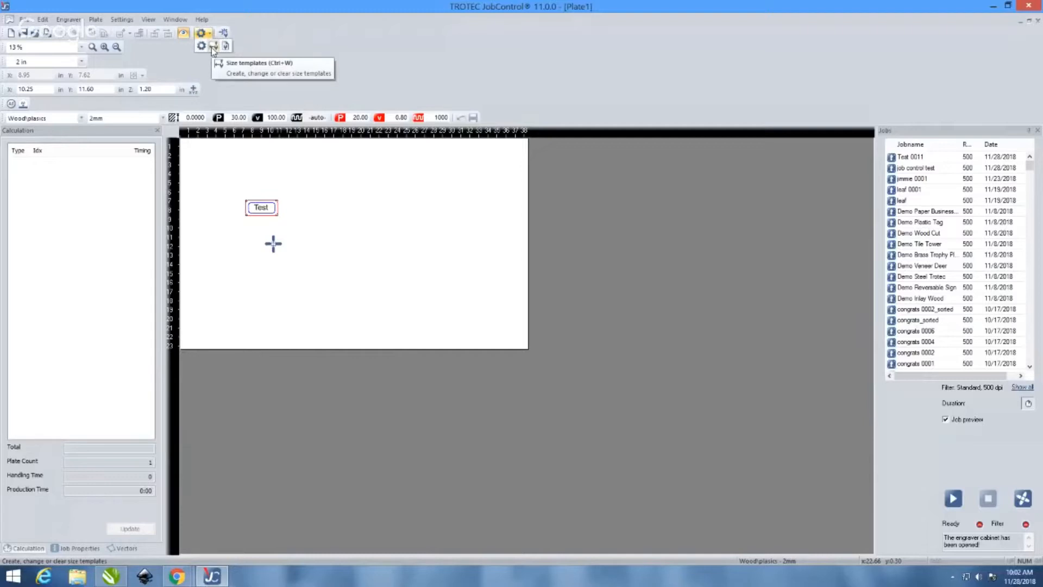
click(213, 48)
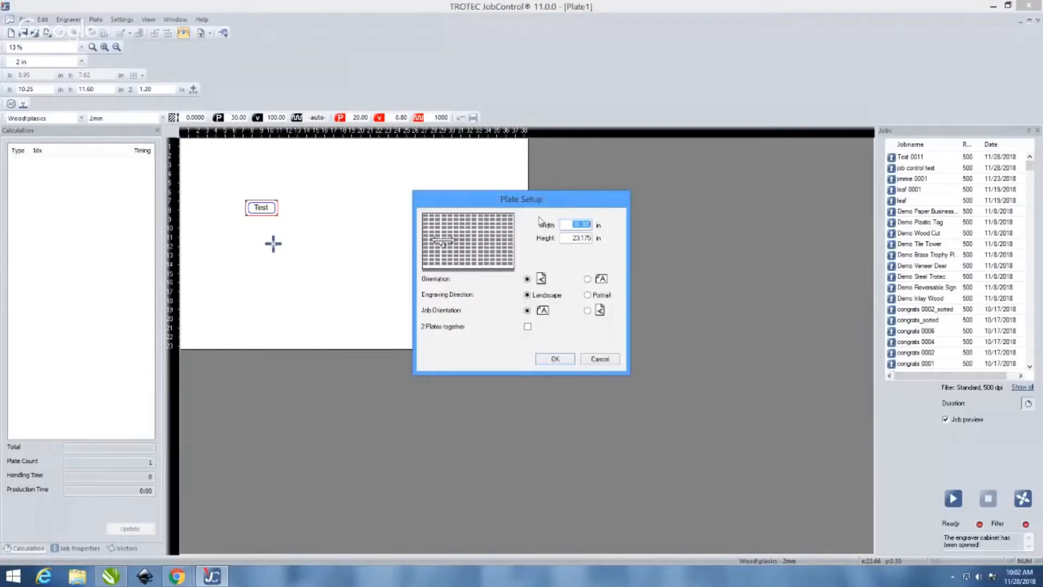
click(605, 360)
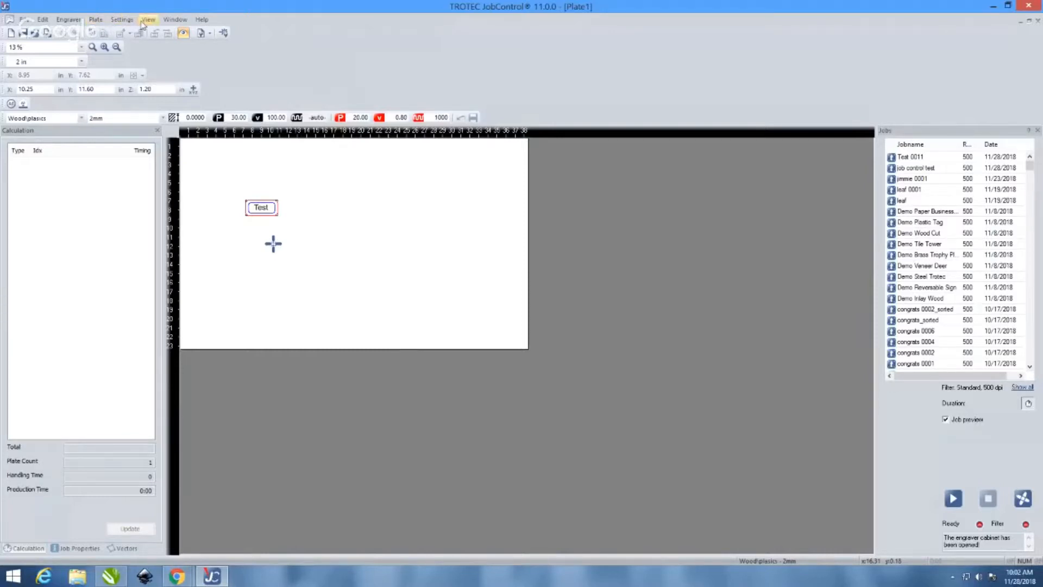
Step: Review the hardware accessories options for the rotary attachment, camera and honeycomb table, and close the options
click(212, 36)
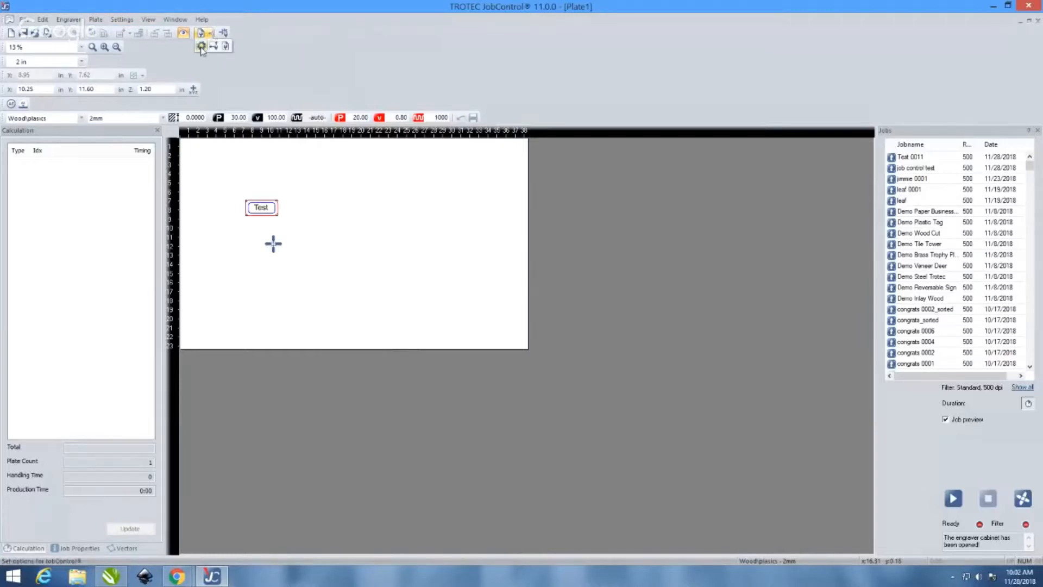
click(121, 19)
click(129, 62)
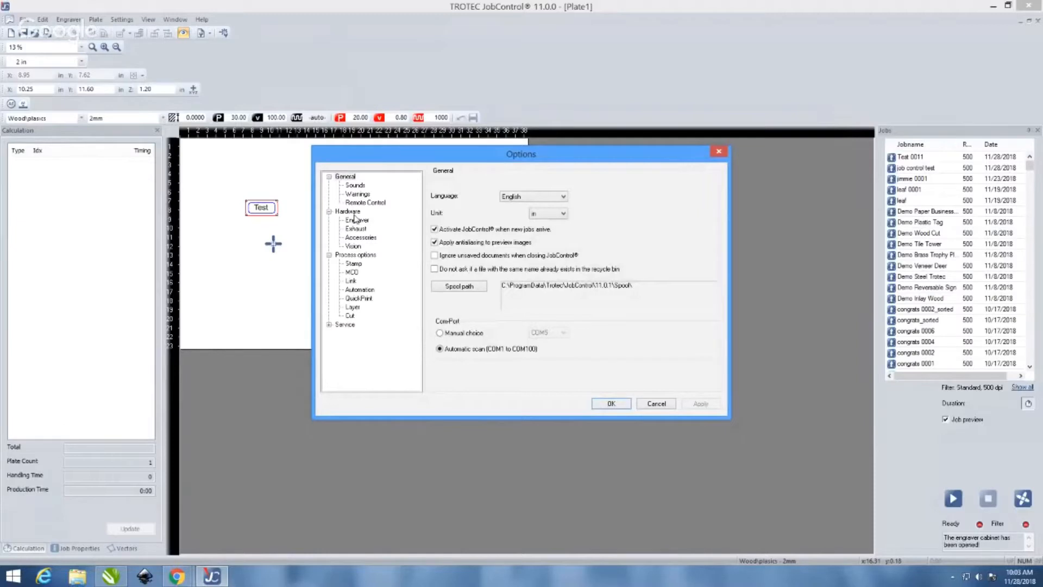
click(348, 211)
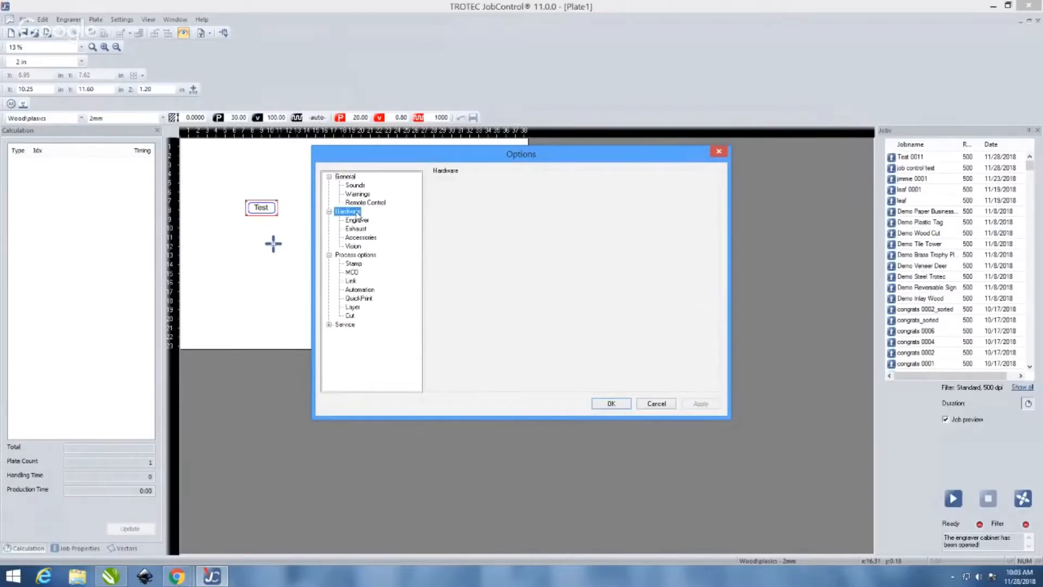
click(360, 238)
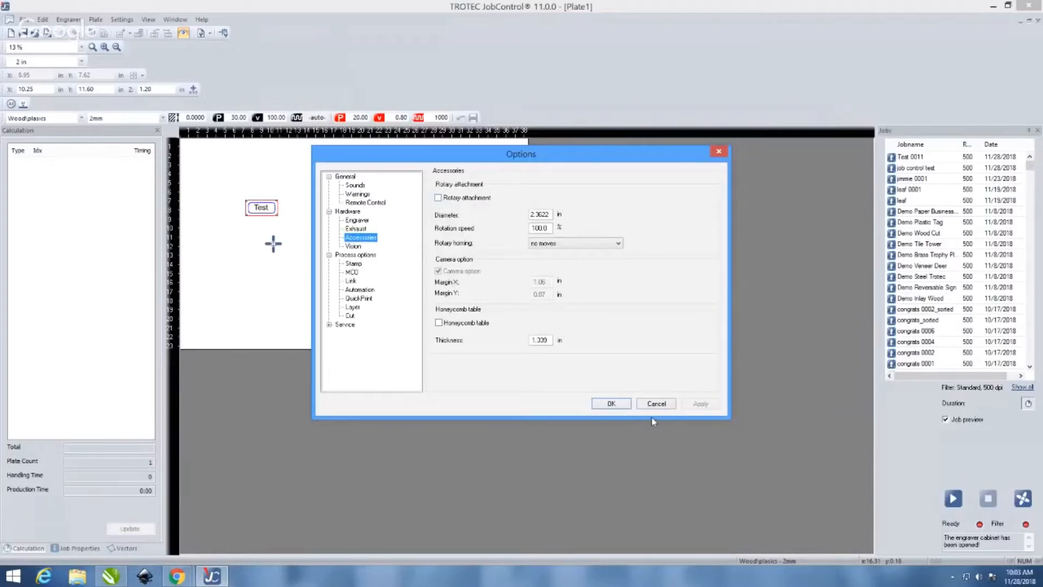
click(611, 403)
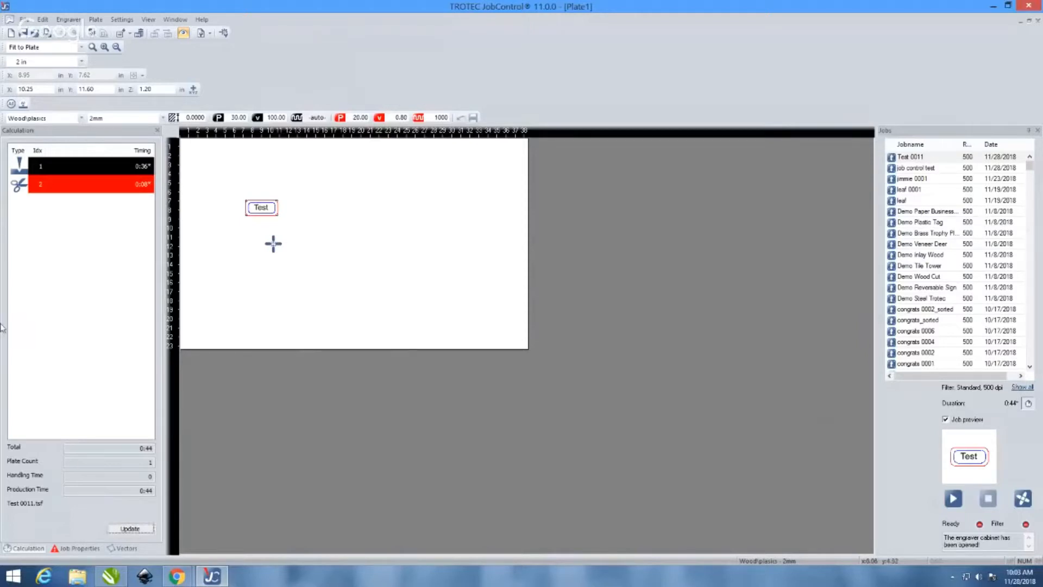
Step: Compare the calculated times of the Test label on the plate and the queued "job control test", and update the plate job's calculation
click(288, 300)
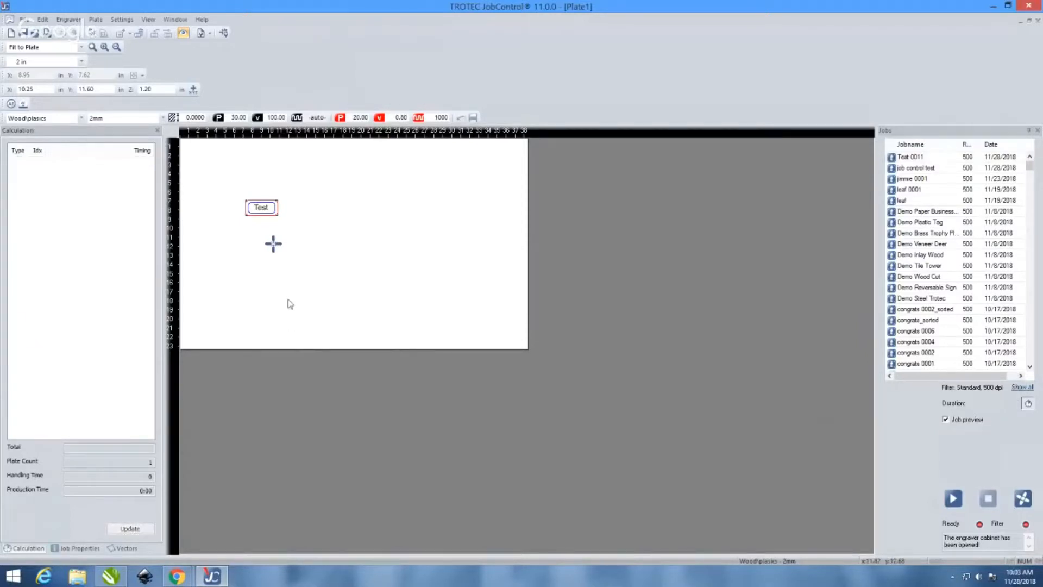
click(274, 214)
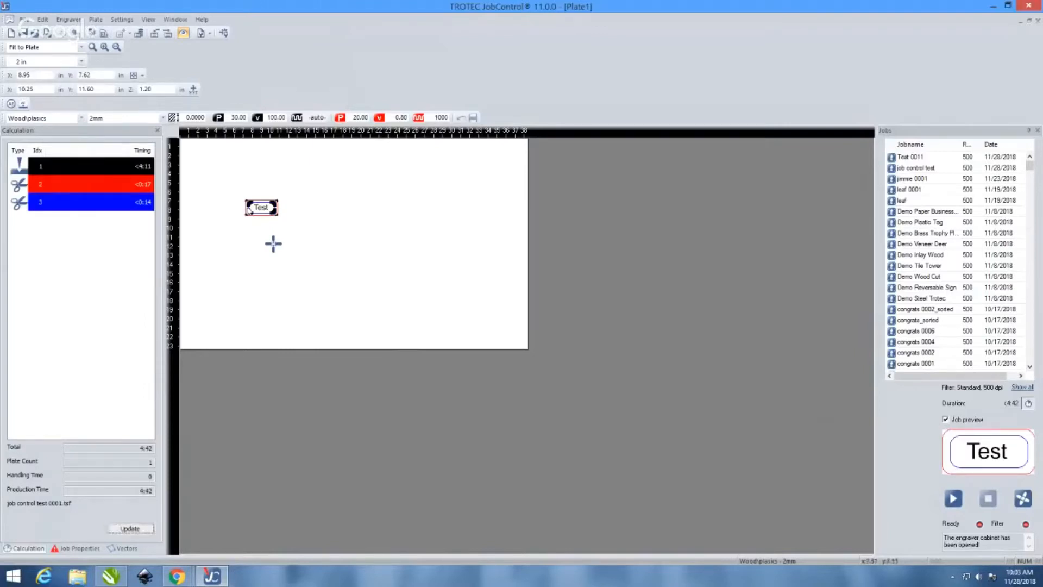
click(239, 192)
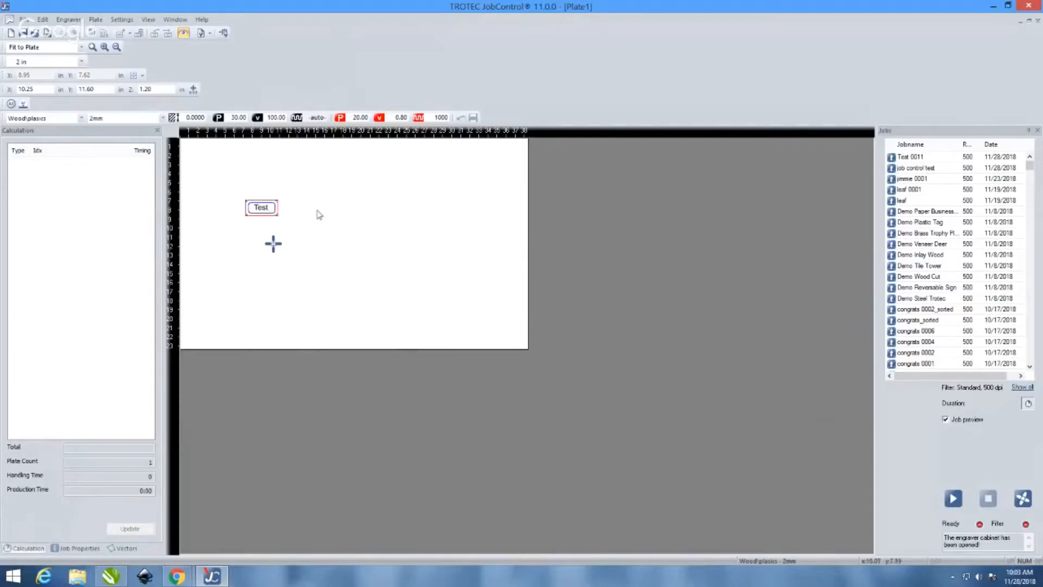
click(273, 212)
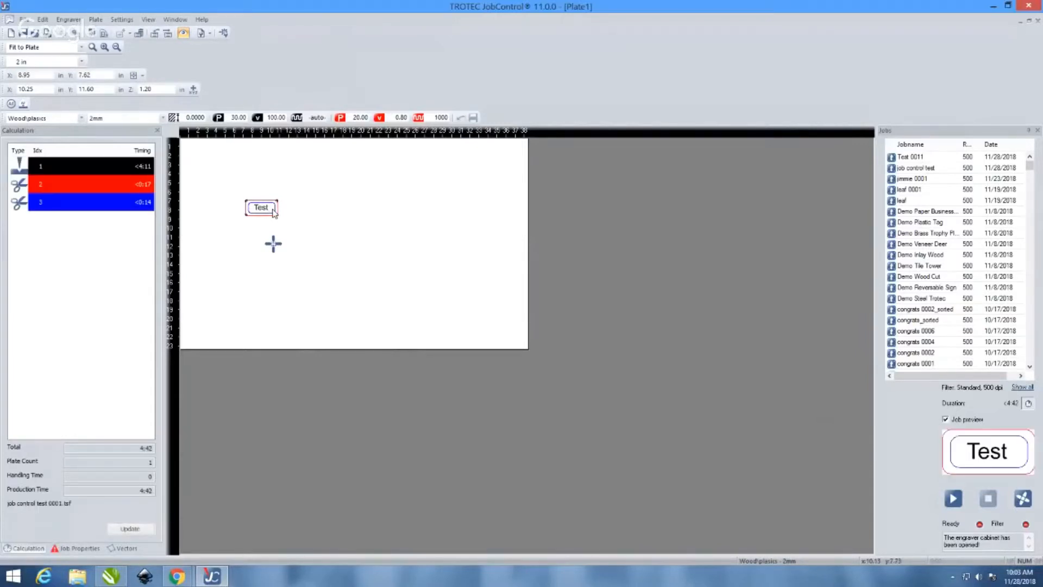
click(903, 170)
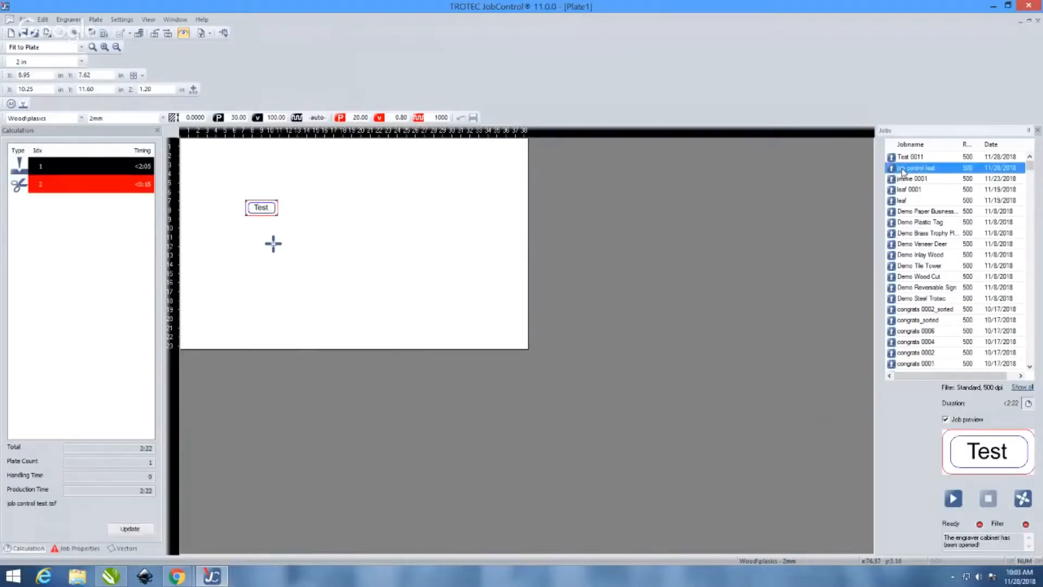
click(259, 212)
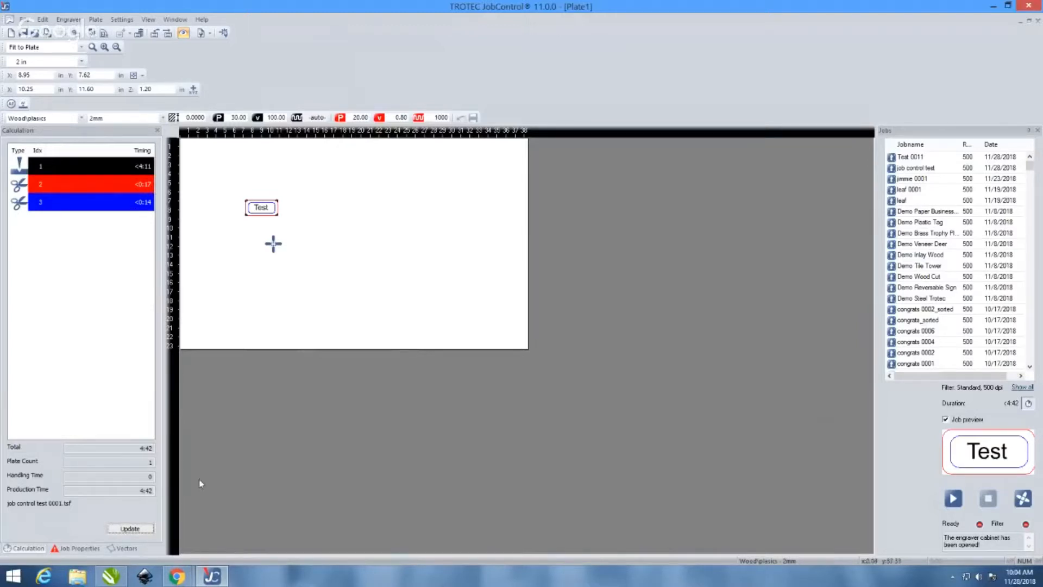
click(130, 528)
click(336, 288)
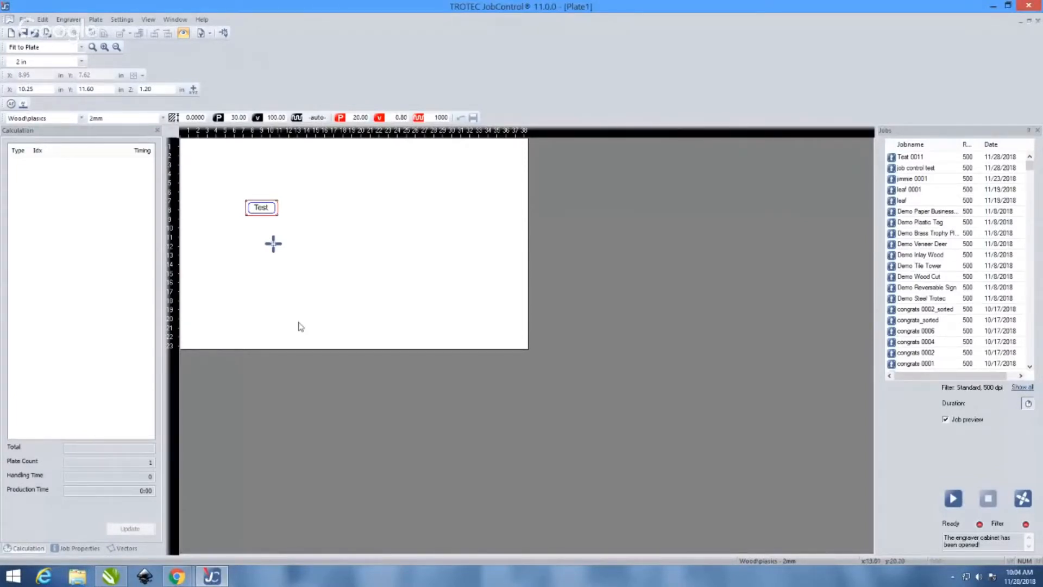
Step: Review the available lens sizes, keeping the 2 in lens selected
scroll(356, 292, up, 1)
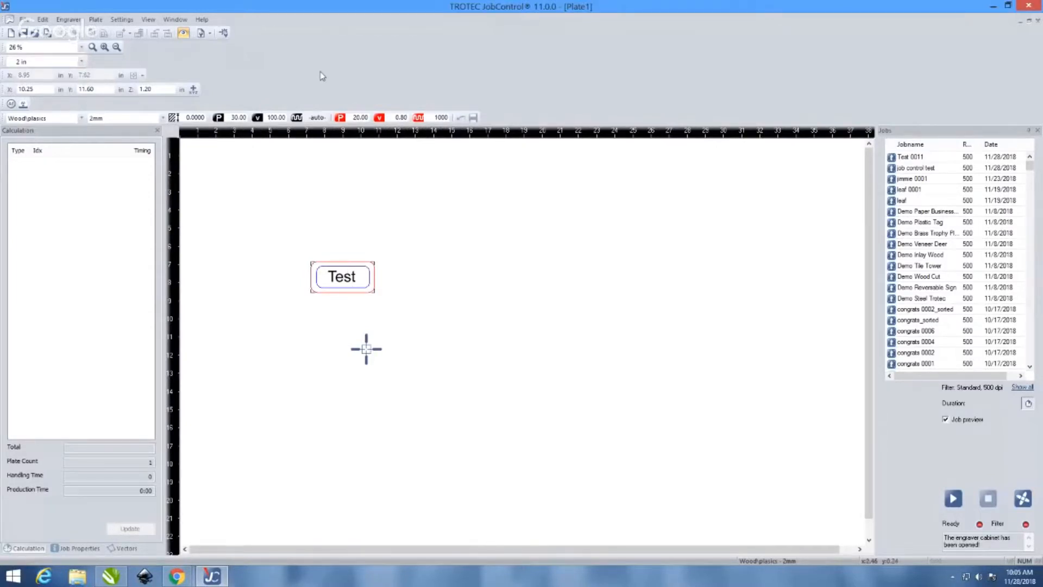
scroll(337, 188, down, 1)
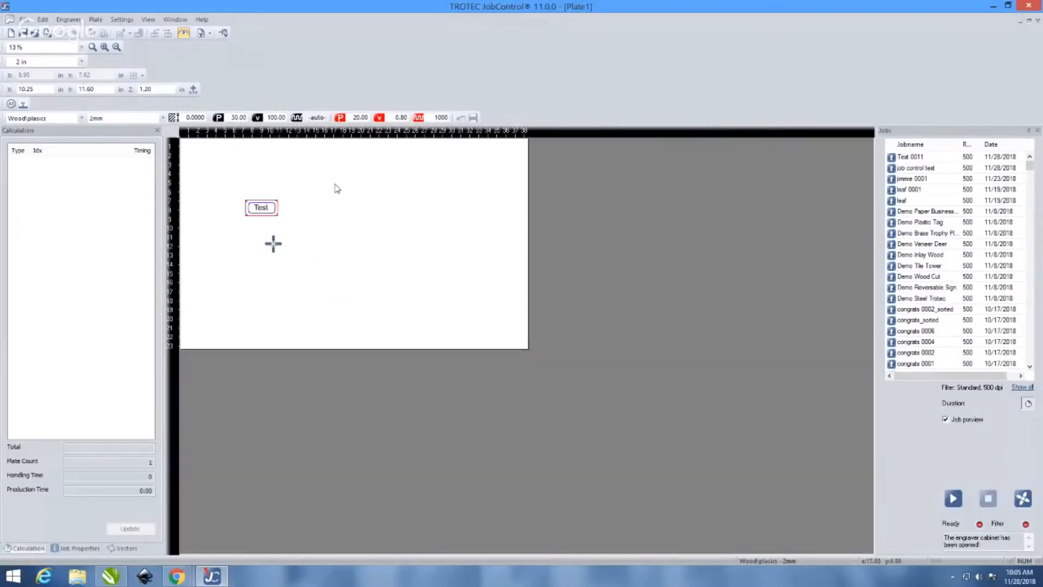
click(82, 62)
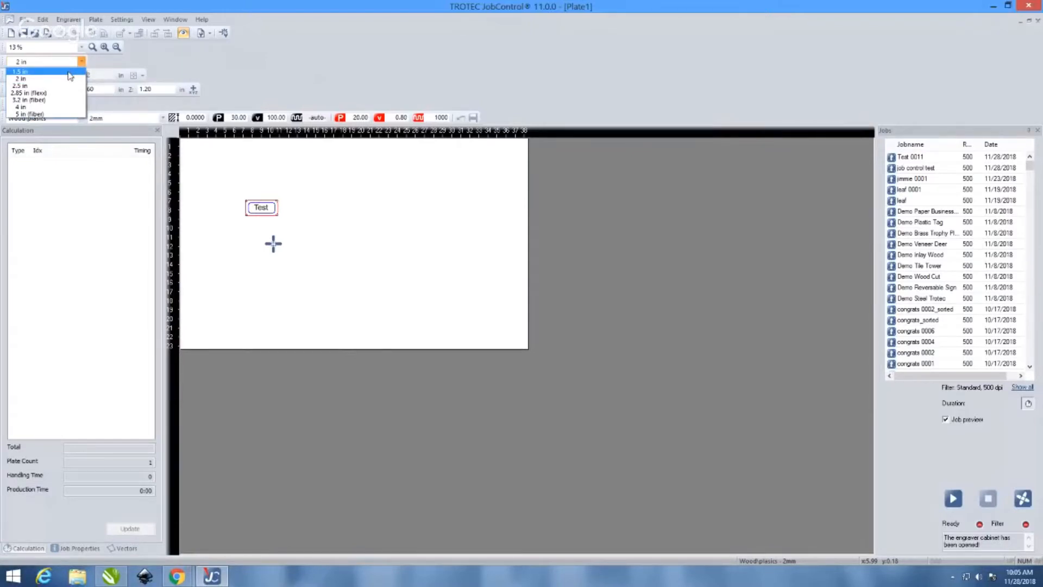
click(66, 79)
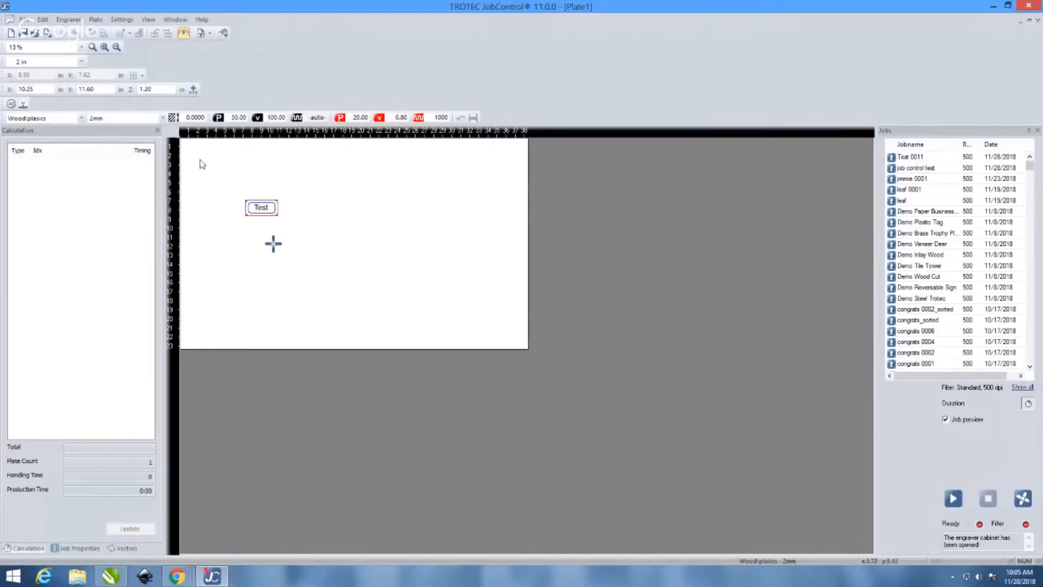
click(82, 62)
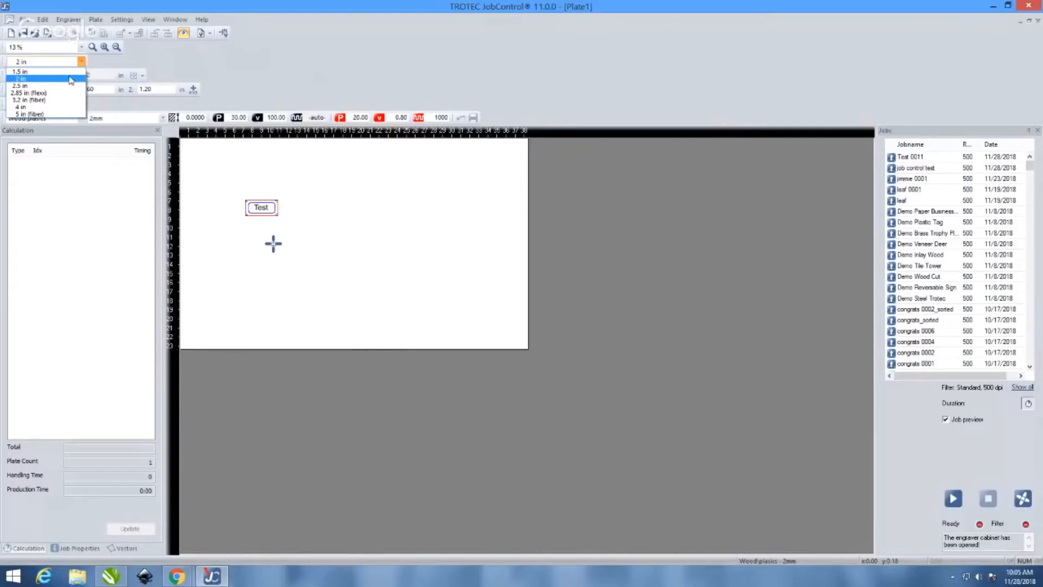
click(287, 75)
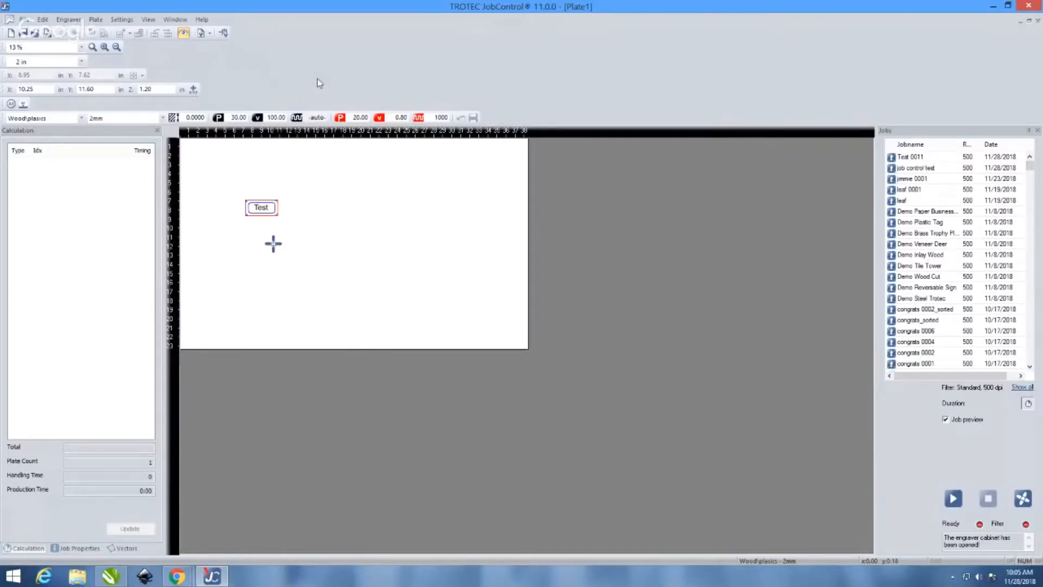
click(82, 62)
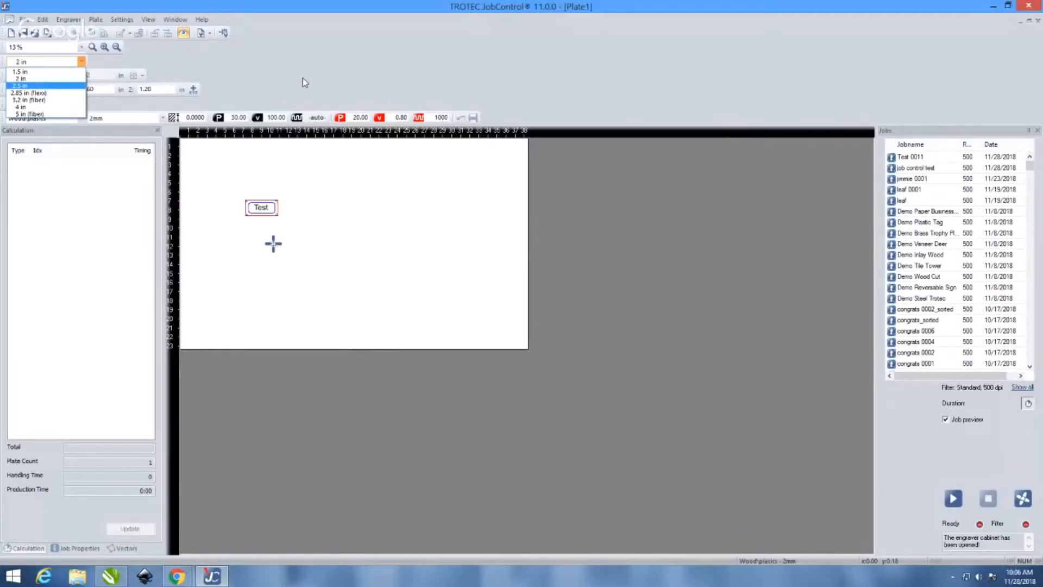
click(302, 78)
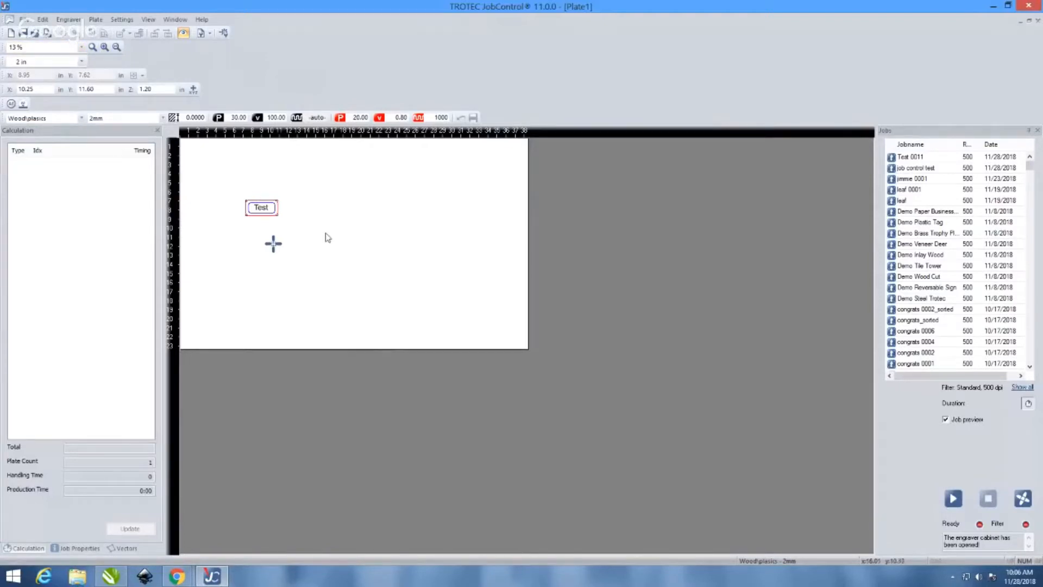
scroll(326, 236, up, 2)
scroll(326, 235, down, 2)
scroll(326, 235, up, 2)
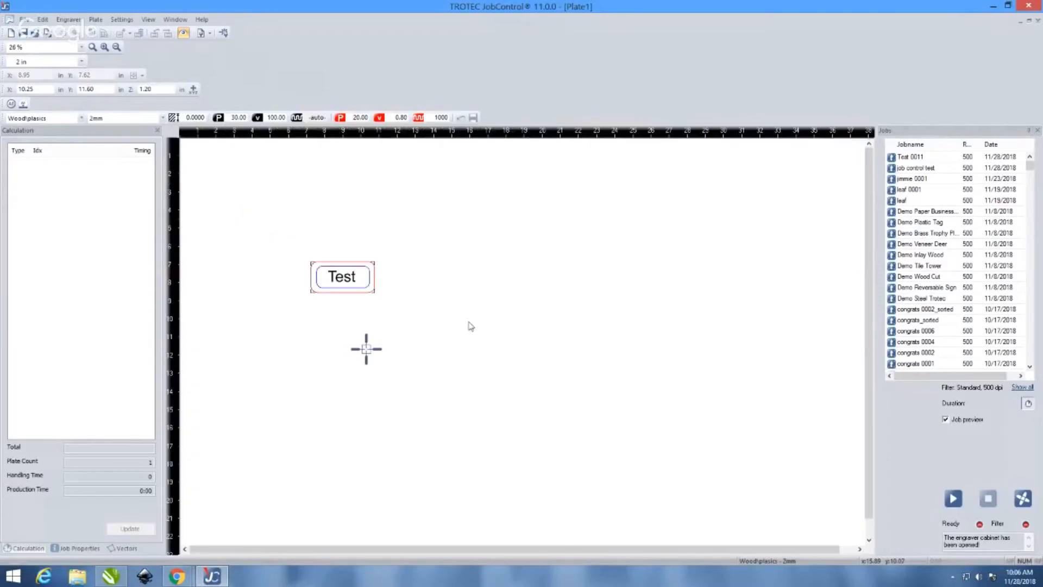
scroll(326, 232, down, 2)
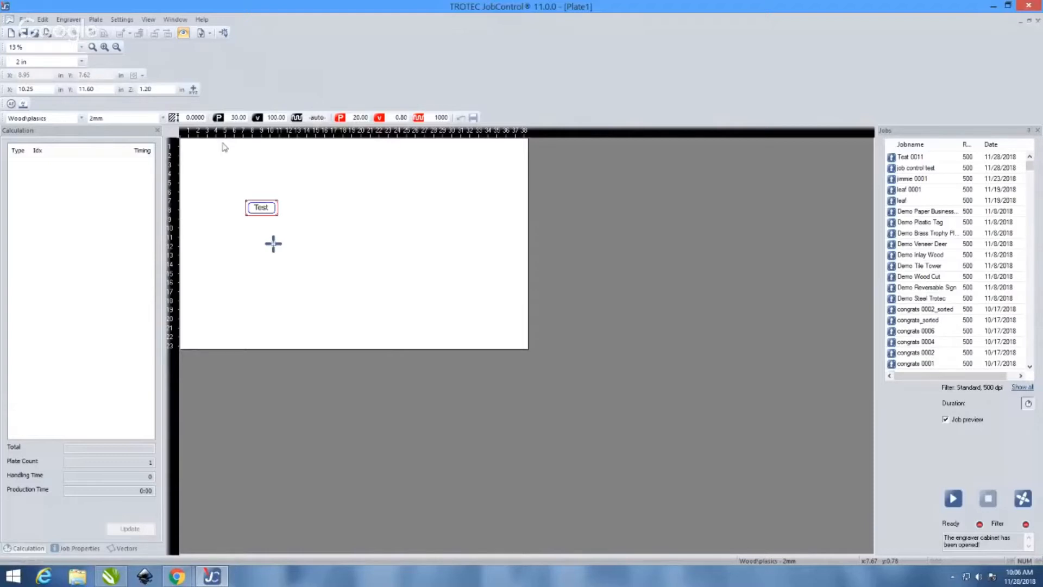
Step: Select the Test label on the plate and set its X position to 10 in
click(256, 218)
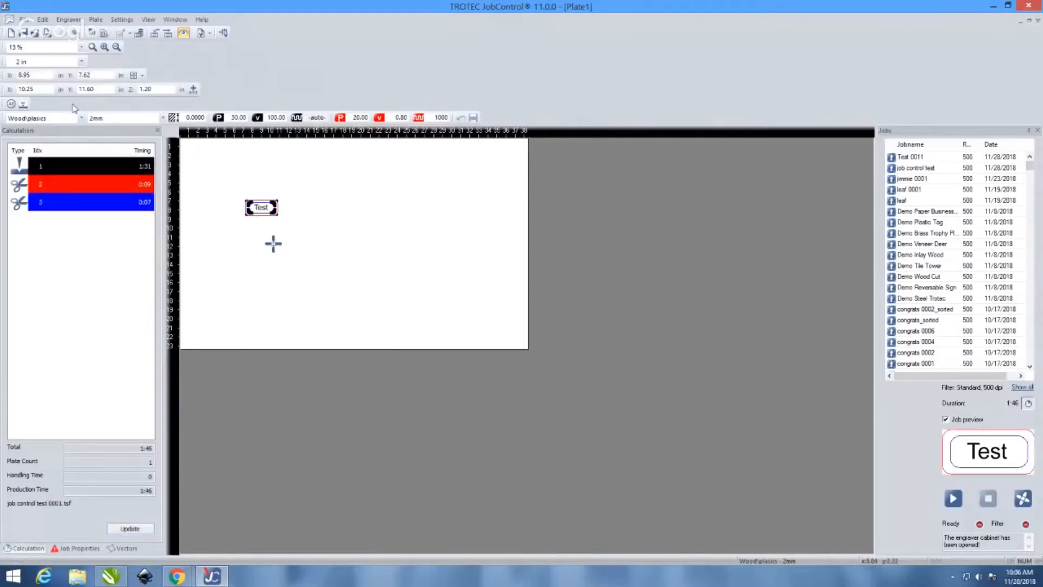
click(42, 75)
double_click(42, 76)
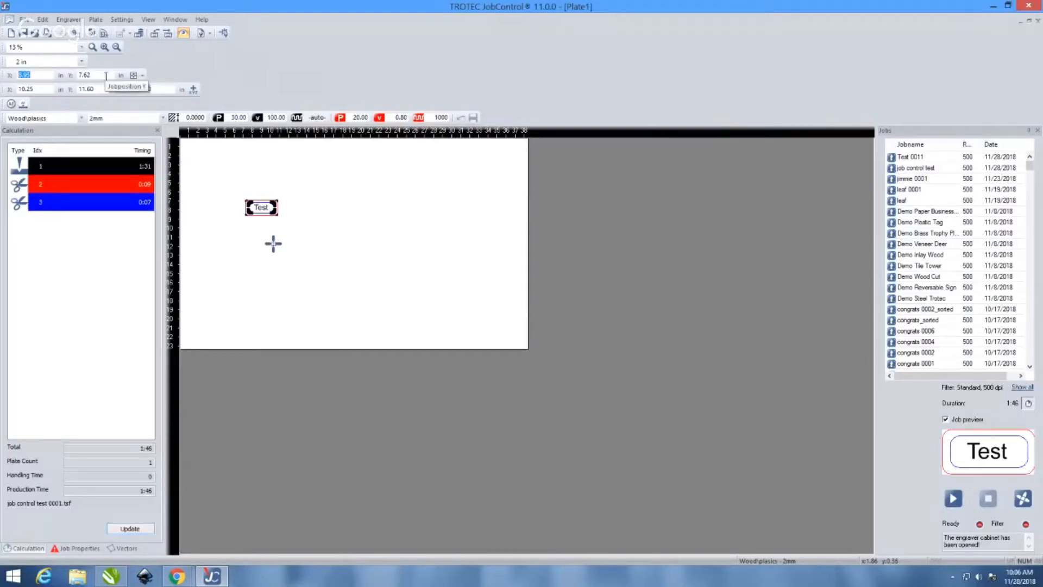
text(10)
key(Tab)
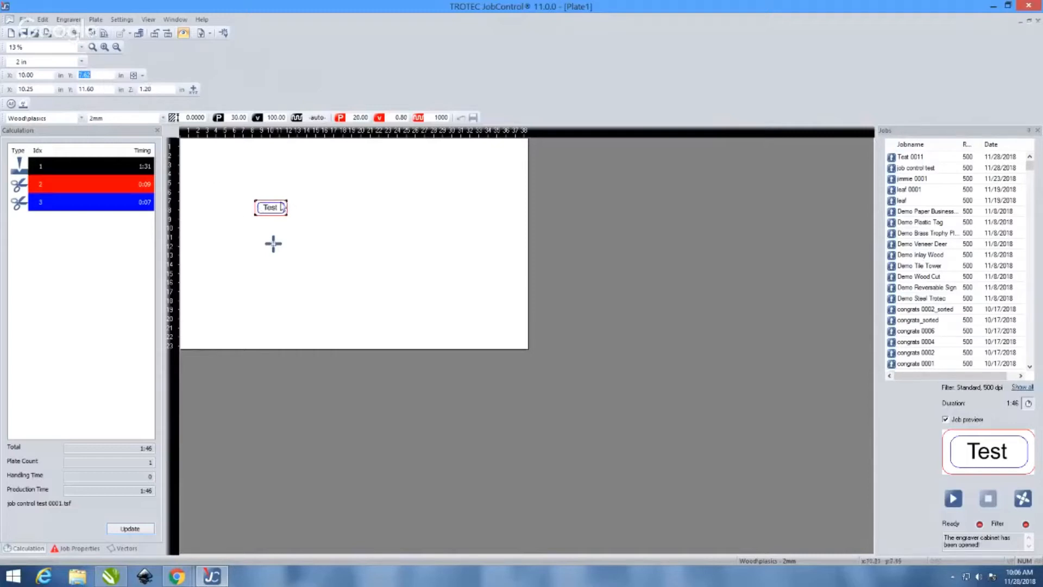
click(143, 76)
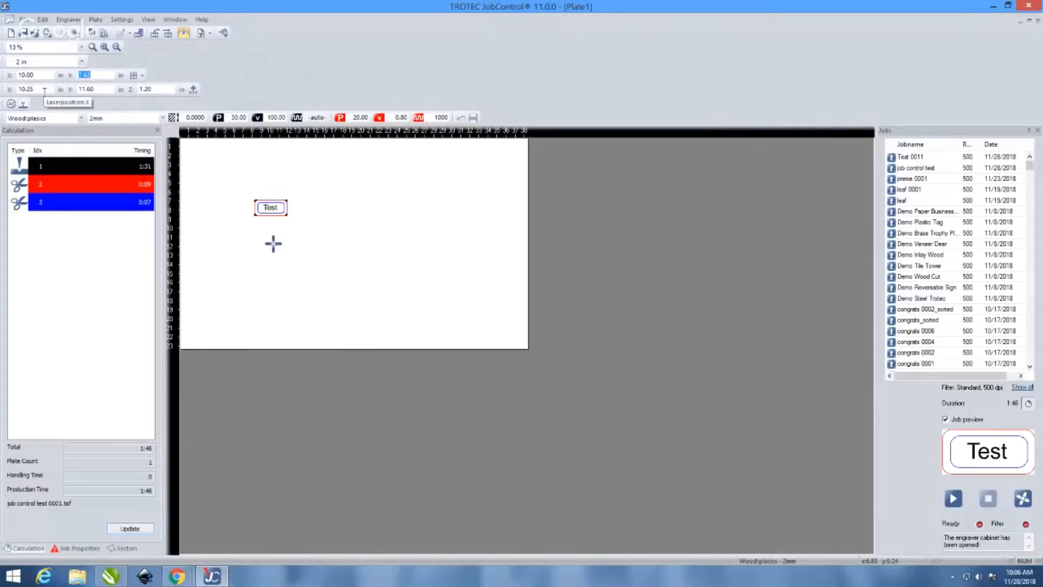
Step: Enter 20 in as the laser head's X position and send the head to that coordinate
click(45, 90)
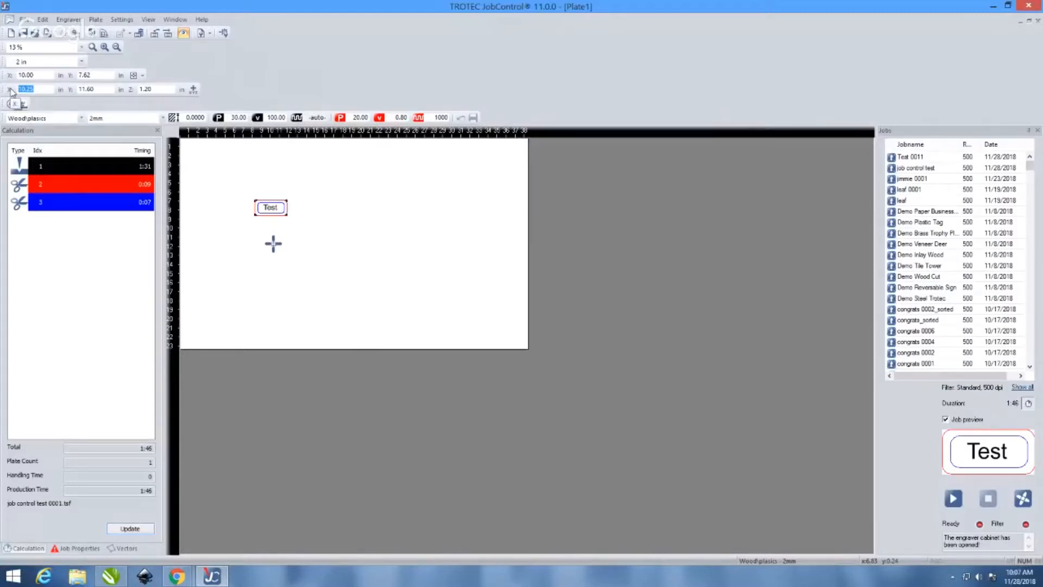
text(56556)
key(BackSpace)
key(BackSpace)
key(BackSpace)
key(BackSpace)
text(3)
key(BackSpace)
text(20)
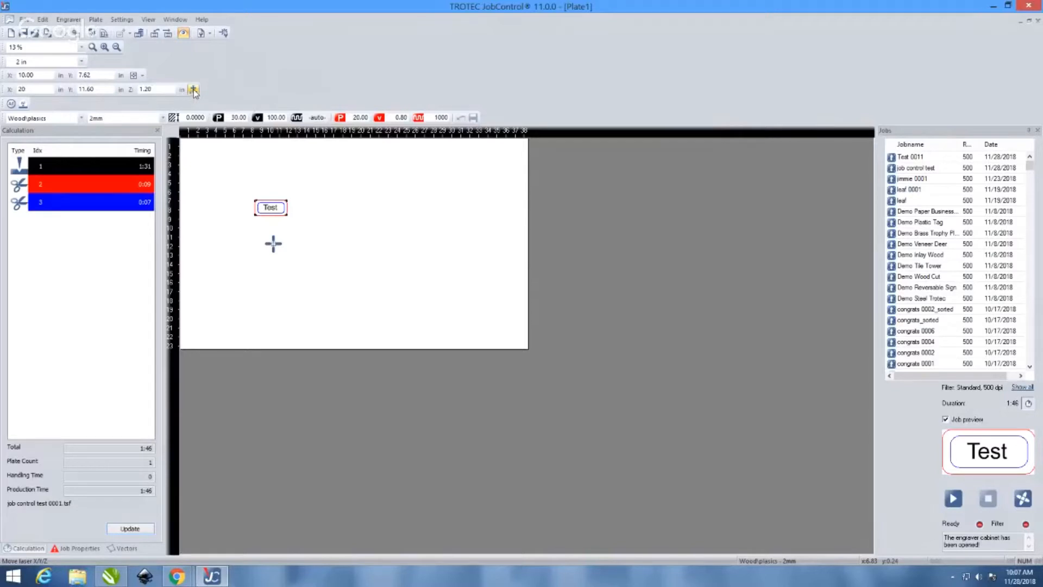
click(331, 264)
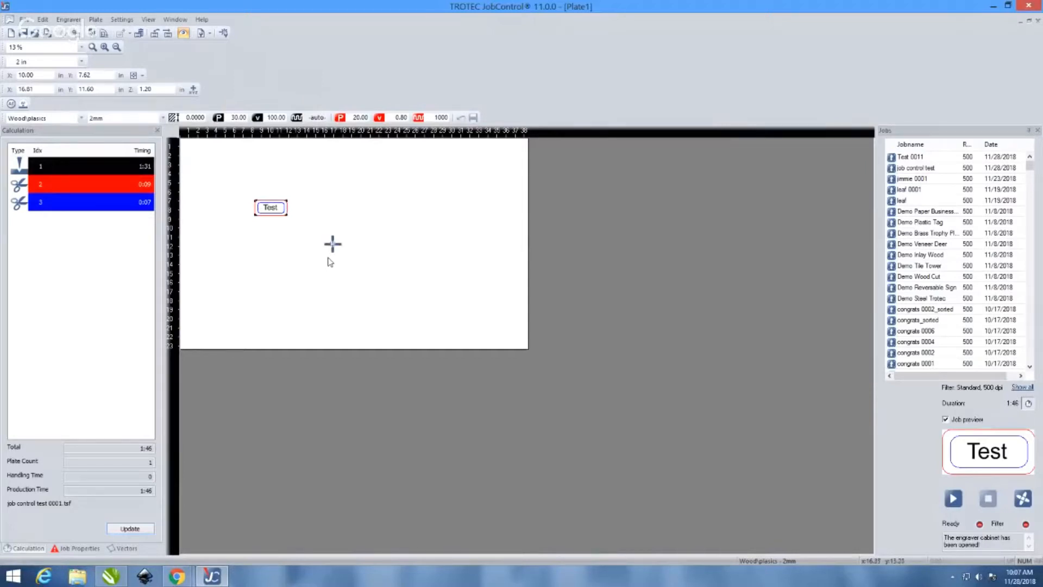
Step: Move the Test label so its centre snaps onto the laser head crosshair at X 16.81, Y 11.60 in, and deselect it
drag(270, 210, 297, 210)
drag(299, 210, 335, 244)
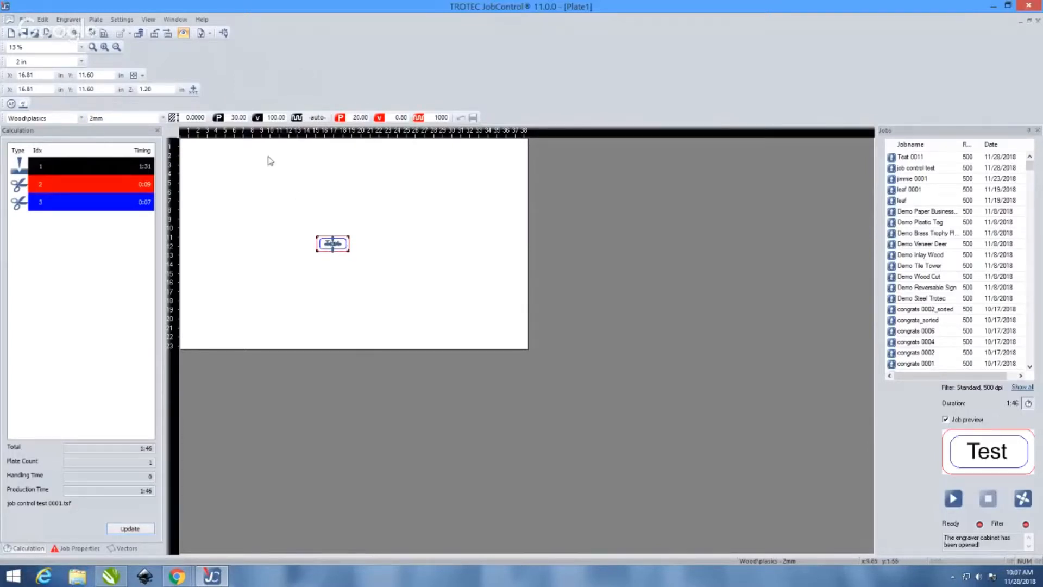
click(271, 213)
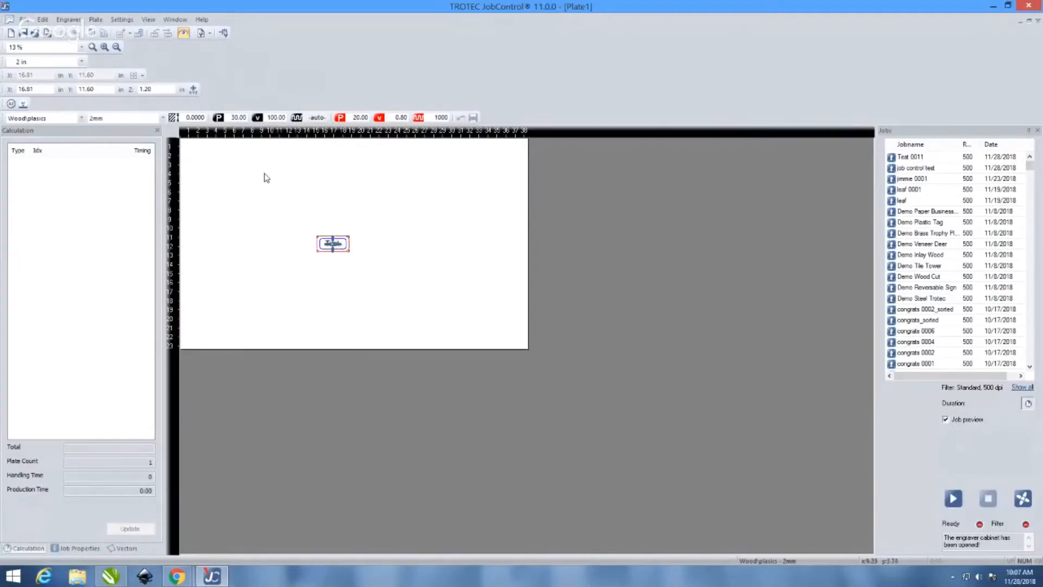
Step: Place a marker at the laser head's position, X 8.04, Y 8.54 in, and move the head up to Y 4.54 in
click(342, 250)
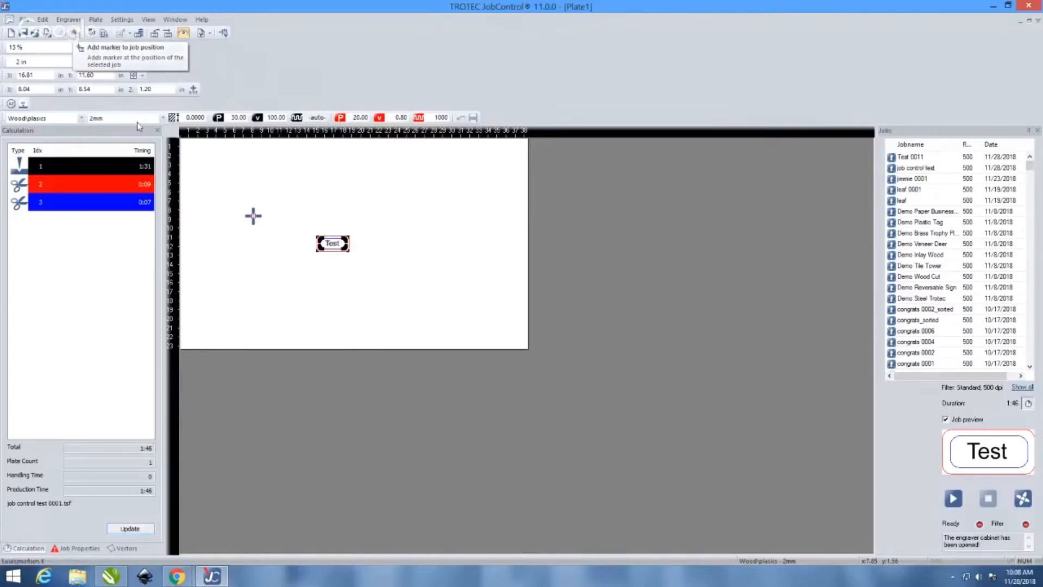
scroll(236, 213, up, 2)
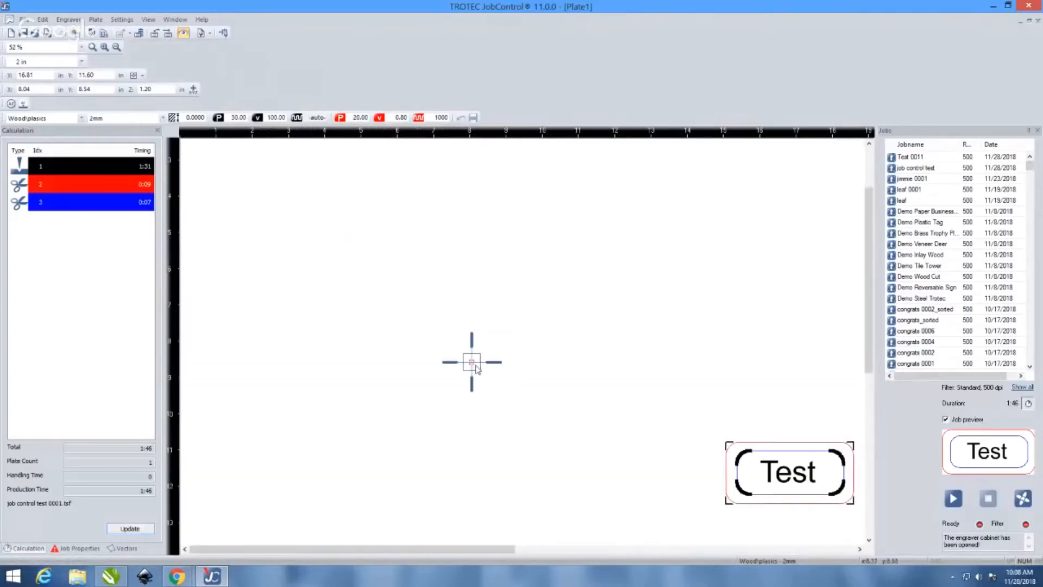
scroll(251, 217, down, 2)
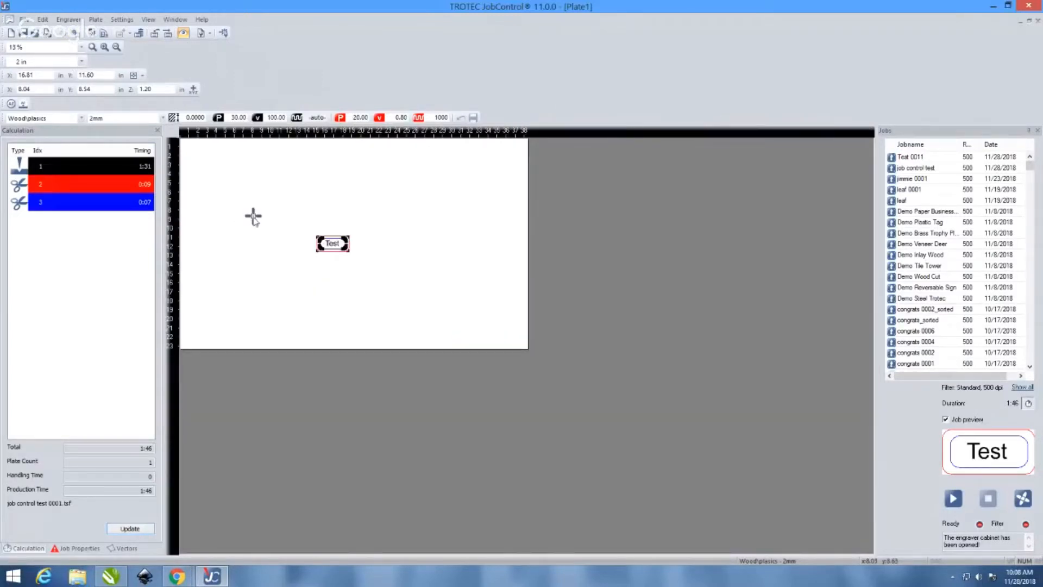
key(Up)
key(Up)
Step: Snap the Test label's upper-left corner onto the marker, and move the label away to about X 16.33, Y 9.68 in
scroll(253, 218, up, 1)
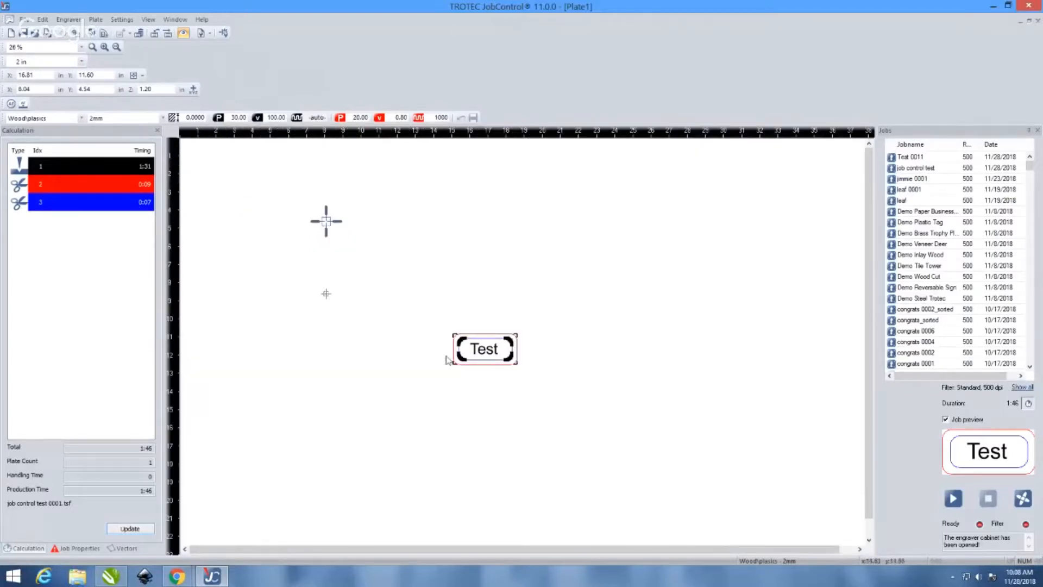
mouse_move(457, 360)
mouse_down()
mouse_move(309, 278)
mouse_move(389, 308)
mouse_move(358, 299)
mouse_move(366, 323)
mouse_move(372, 295)
mouse_up()
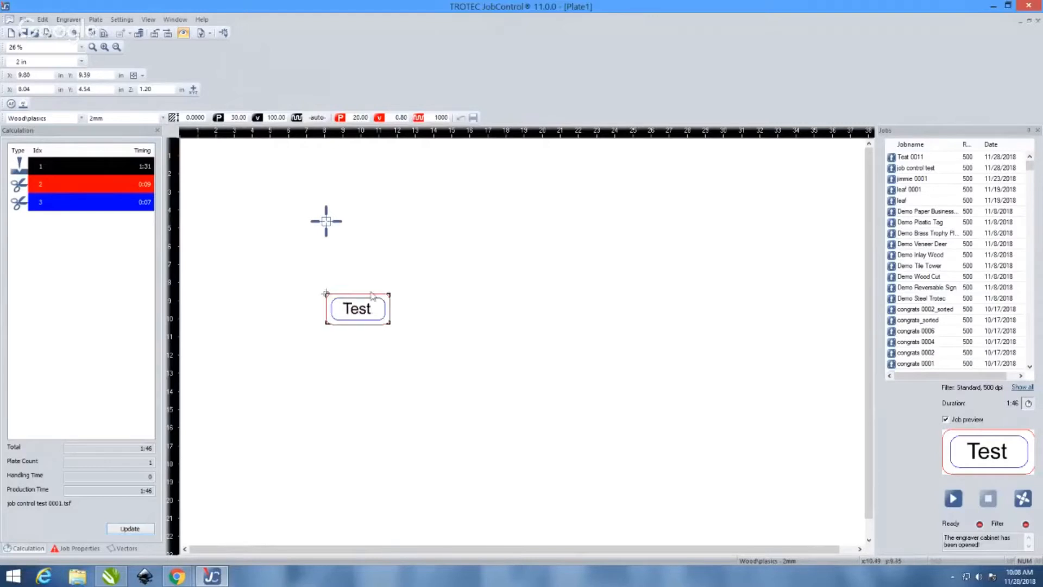
scroll(372, 295, down, 1)
drag(270, 224, 327, 227)
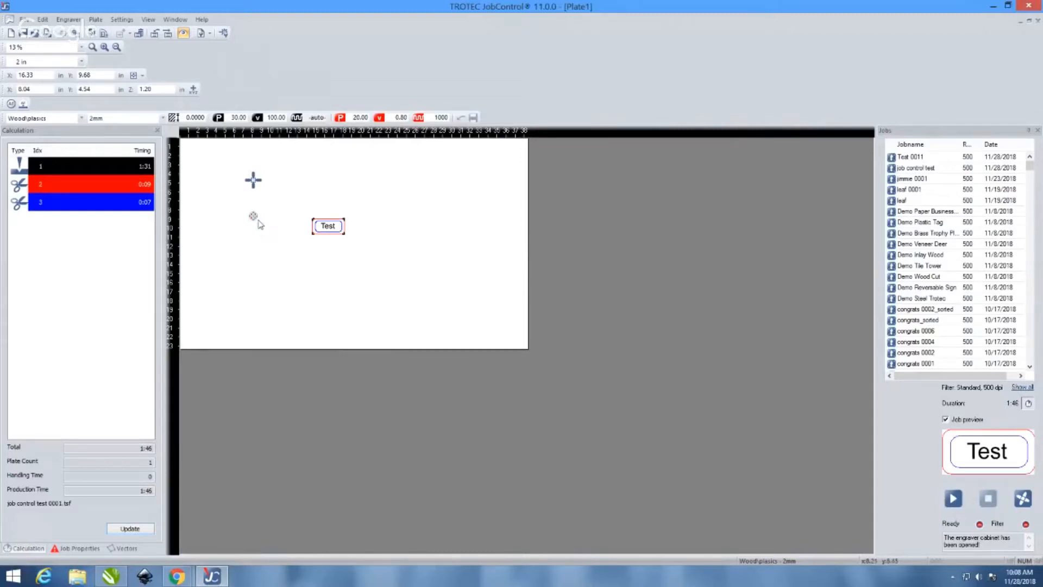
Step: Move the upper marker down to the left of the other marker, to about X 5.25, Y 8.78 in
scroll(256, 217, up, 2)
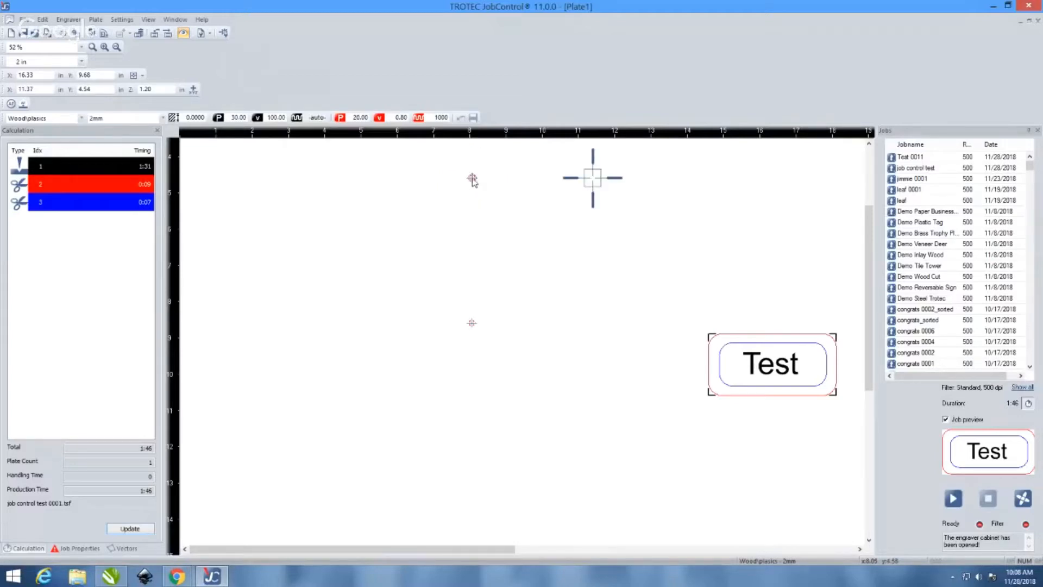
drag(472, 179, 433, 329)
scroll(433, 329, down, 2)
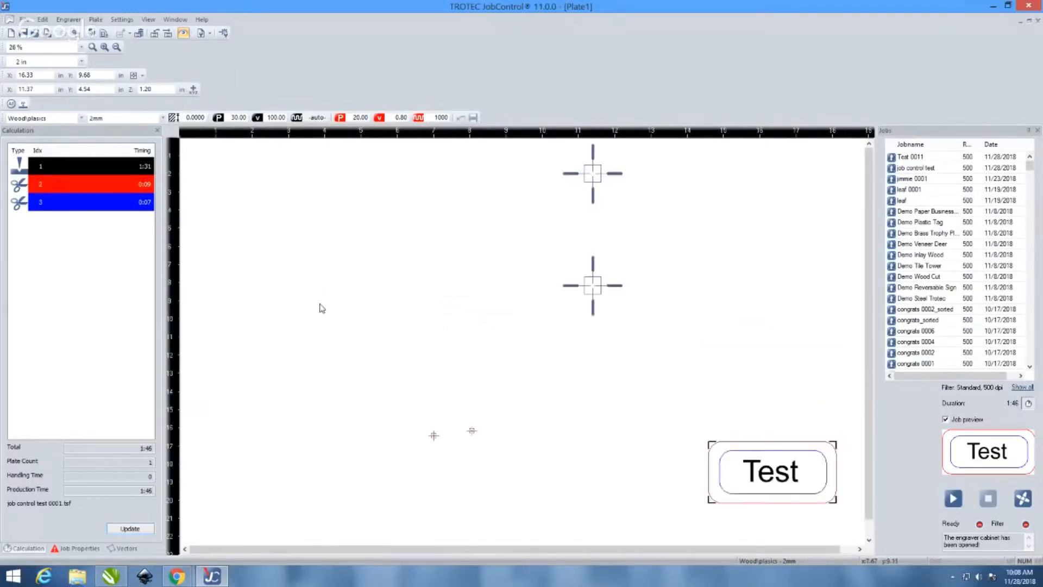
scroll(319, 303, down, 2)
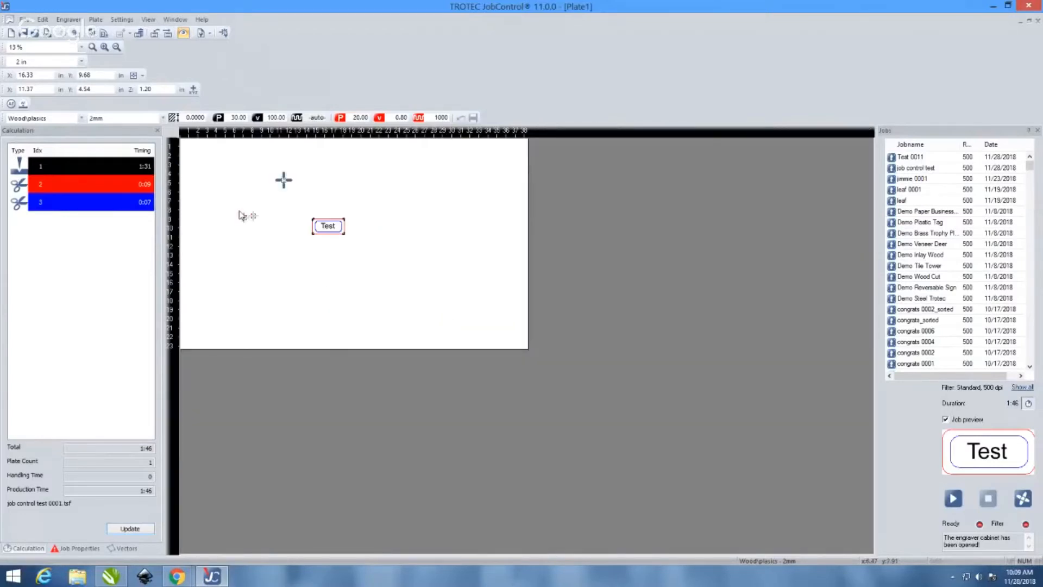
scroll(245, 217, up, 2)
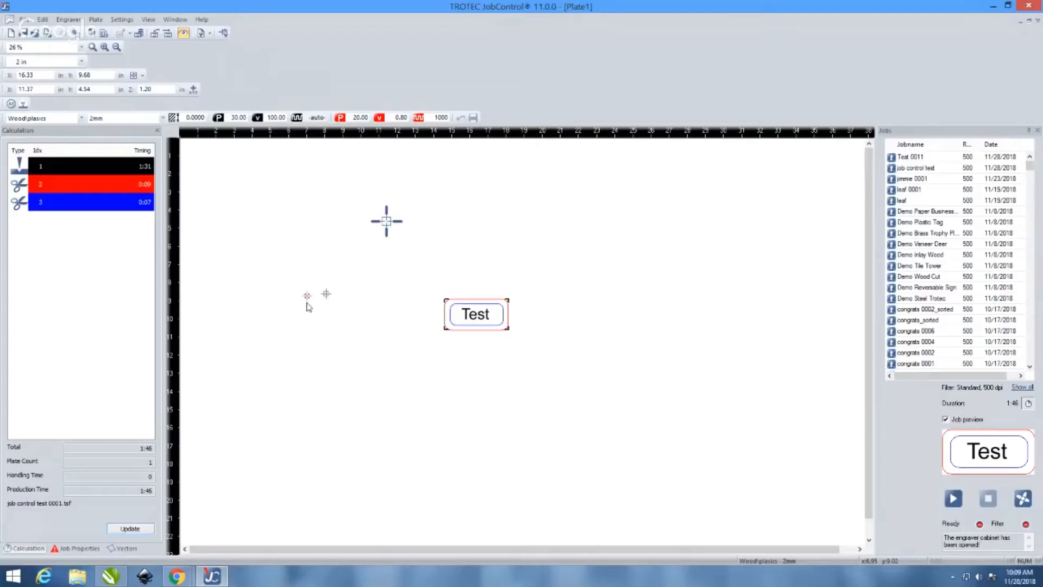
scroll(308, 307, down, 2)
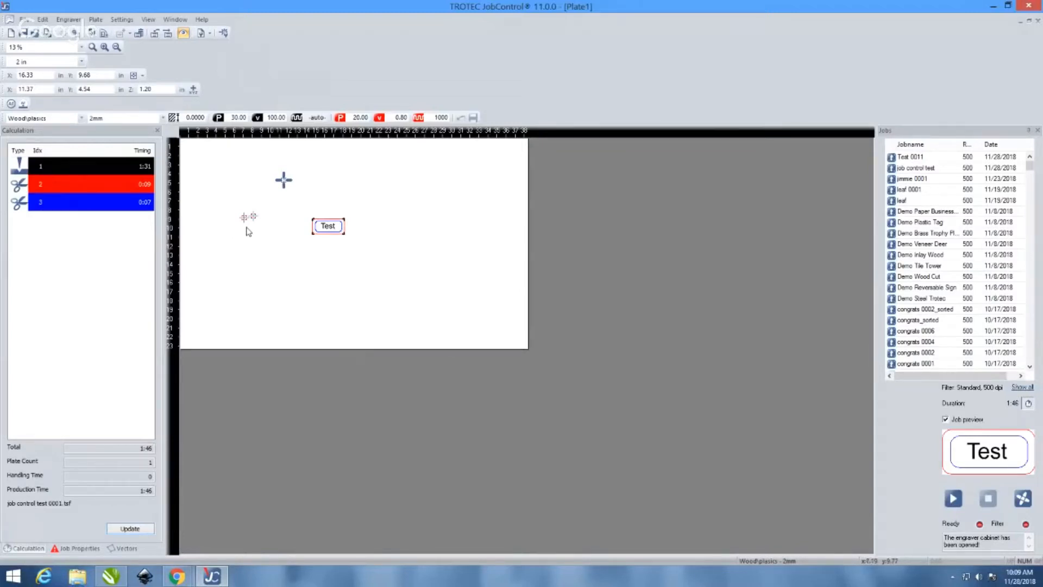
scroll(244, 234, up, 1)
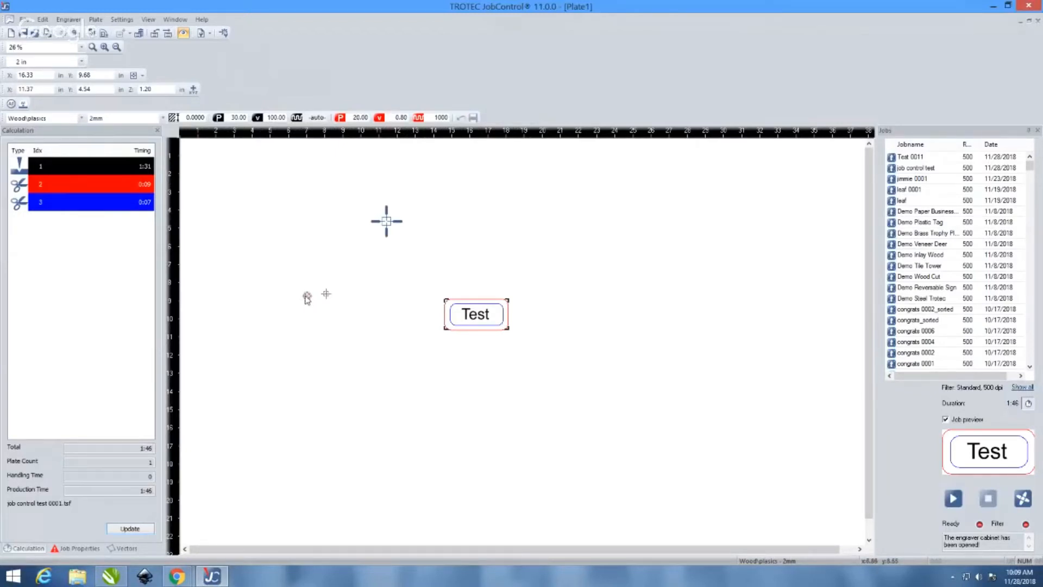
mouse_move(308, 299)
mouse_down()
mouse_move(303, 253)
mouse_move(261, 265)
mouse_move(275, 298)
mouse_up()
Step: Delete both markers from the plate through their position settings
right_click(276, 299)
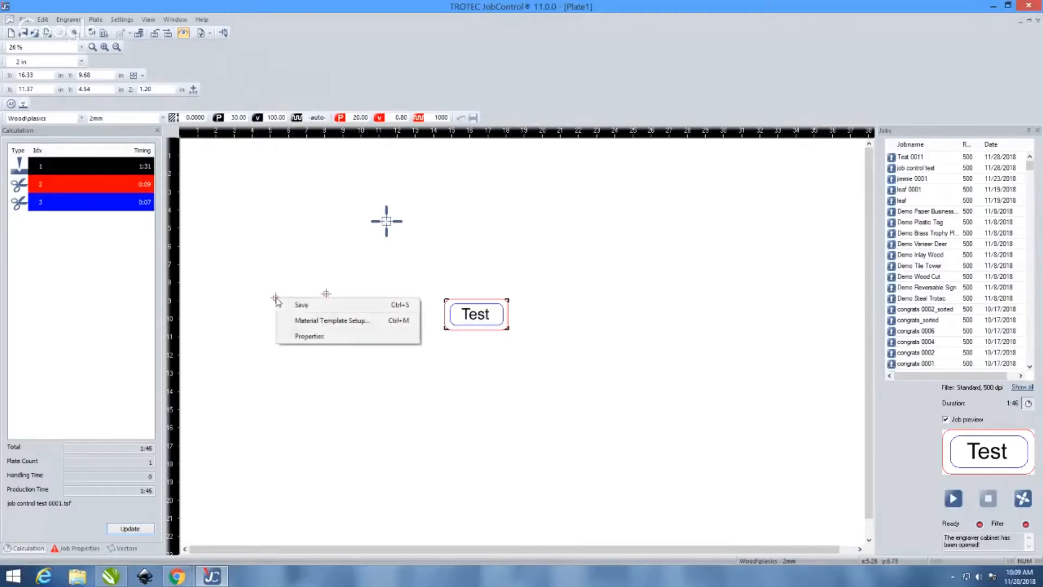
click(278, 296)
double_click(275, 297)
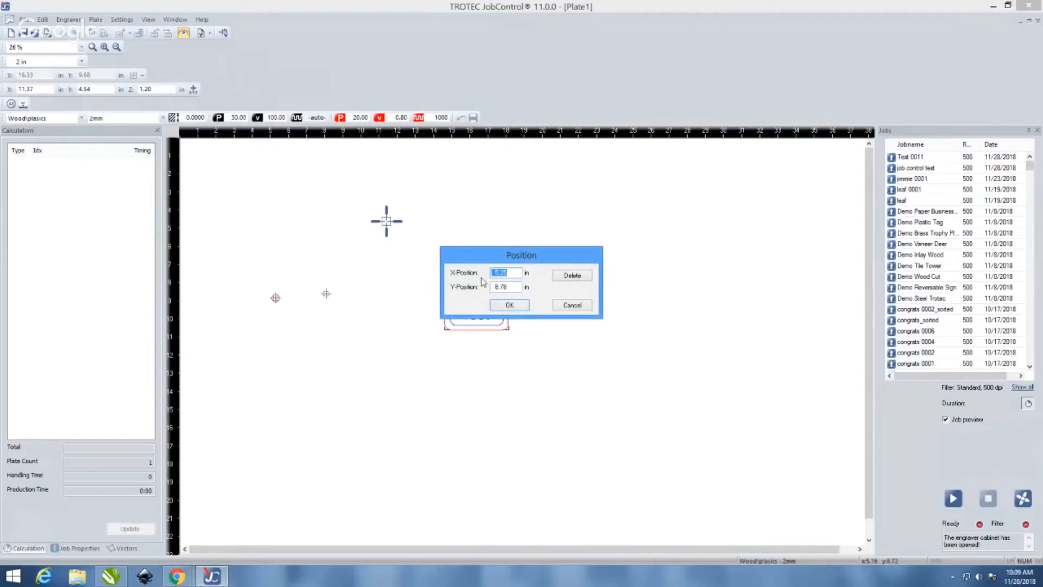
click(565, 279)
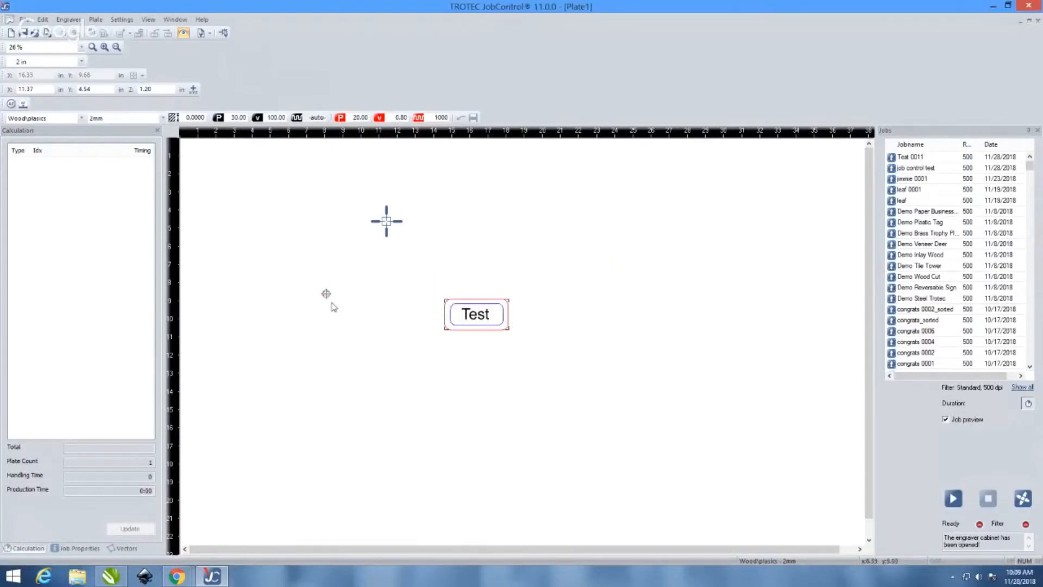
double_click(326, 294)
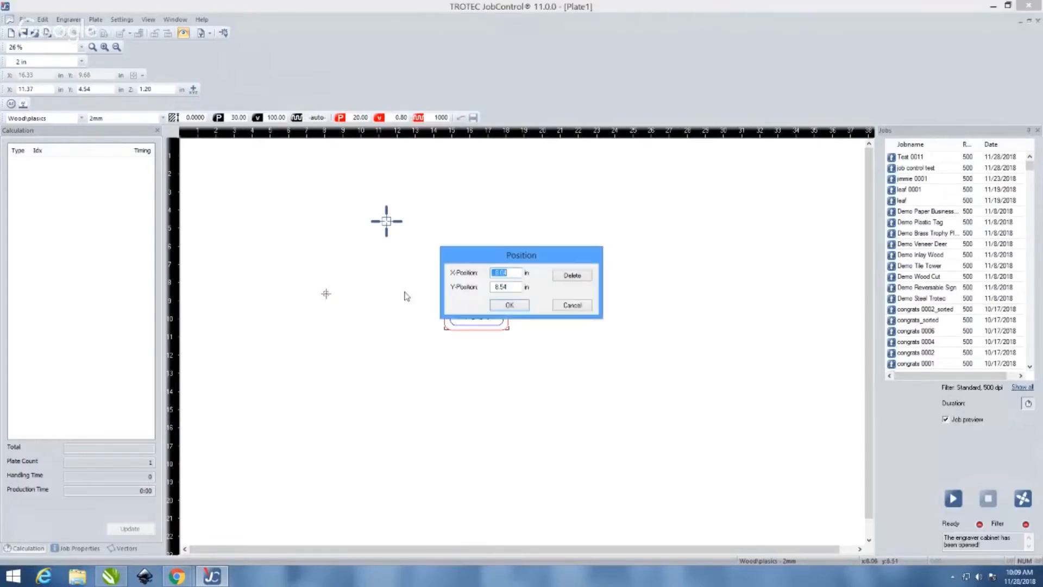
click(587, 278)
scroll(257, 209, down, 1)
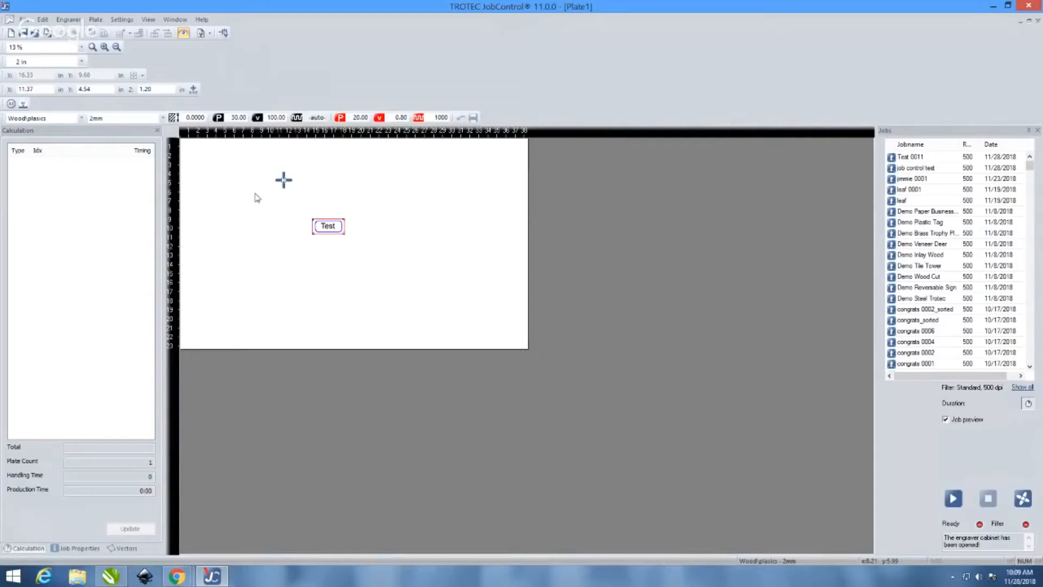
Step: Add one marker at X 11.37, Y 4.54 in and another at the Test label's upper-left corner
scroll(284, 186, up, 2)
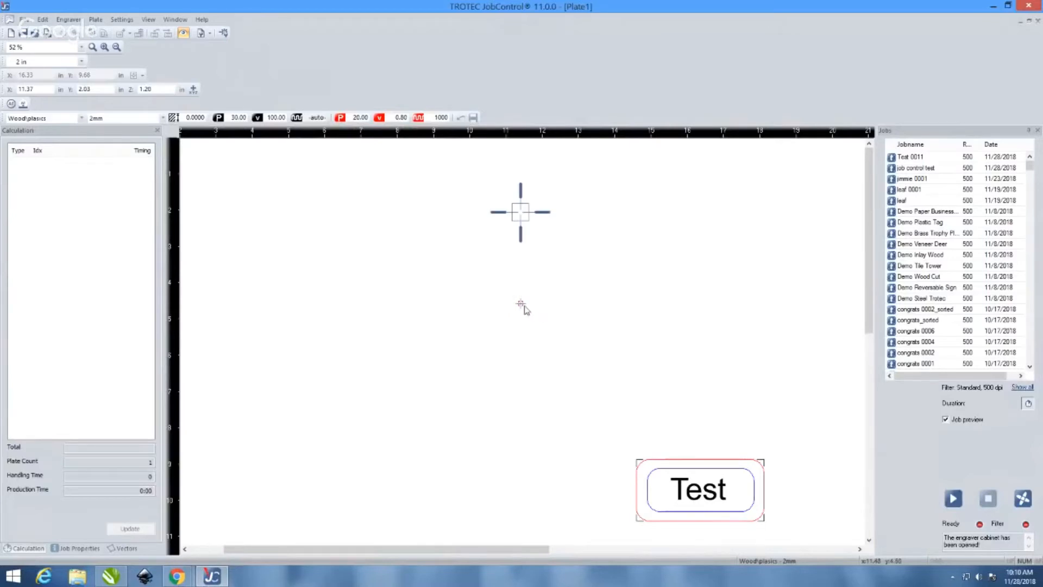
scroll(520, 306, down, 1)
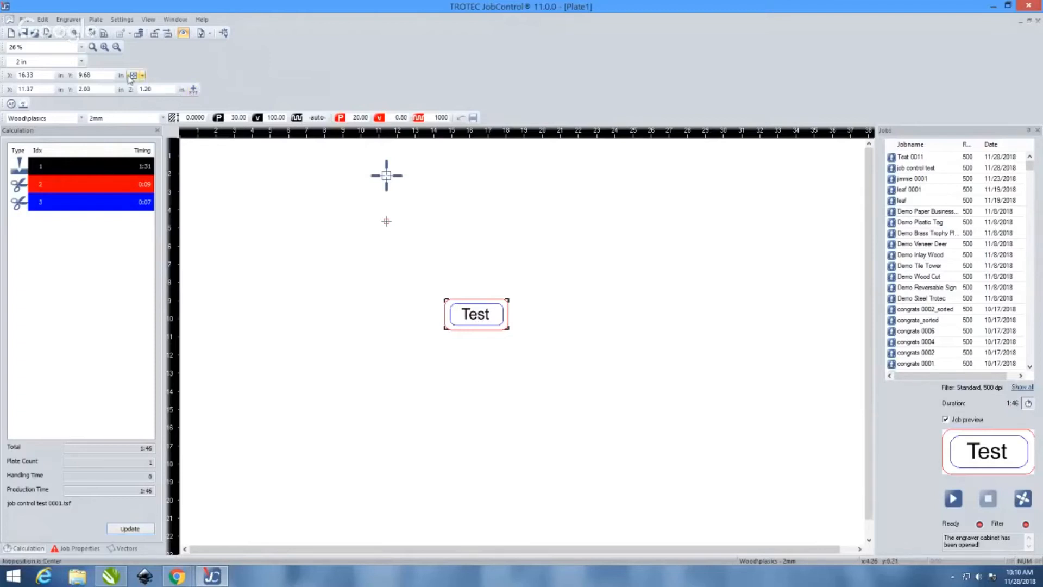
click(74, 34)
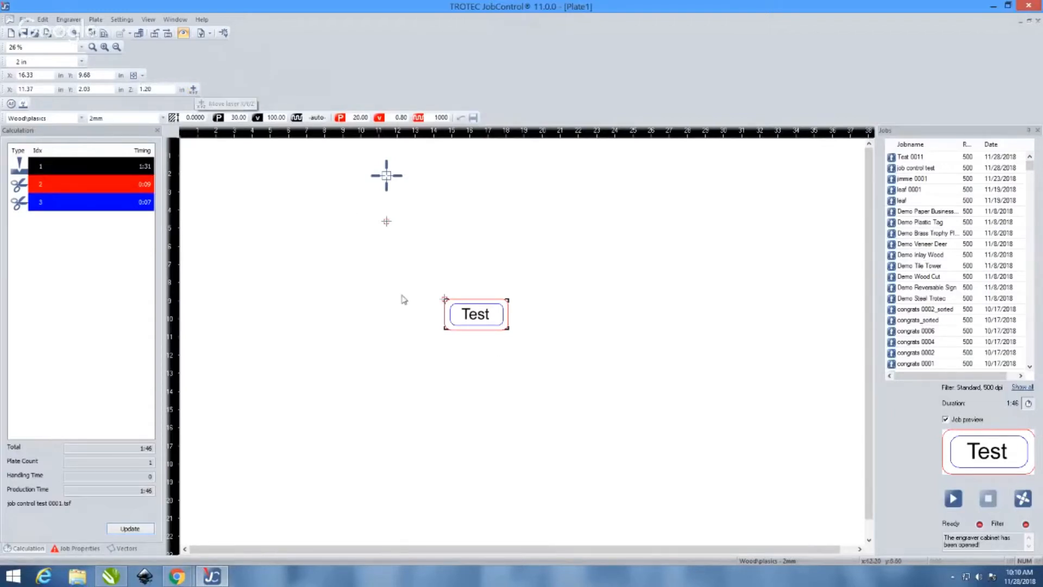
scroll(402, 298, down, 1)
scroll(335, 210, up, 1)
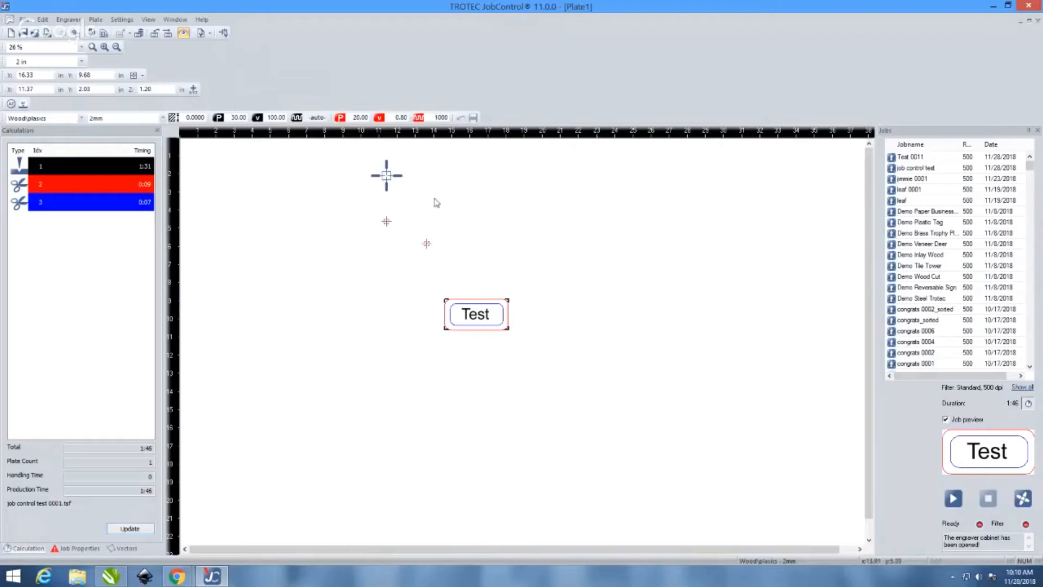
Step: Delete the marker nearer the Test label and snap the label's upper-left corner onto the remaining marker
double_click(427, 243)
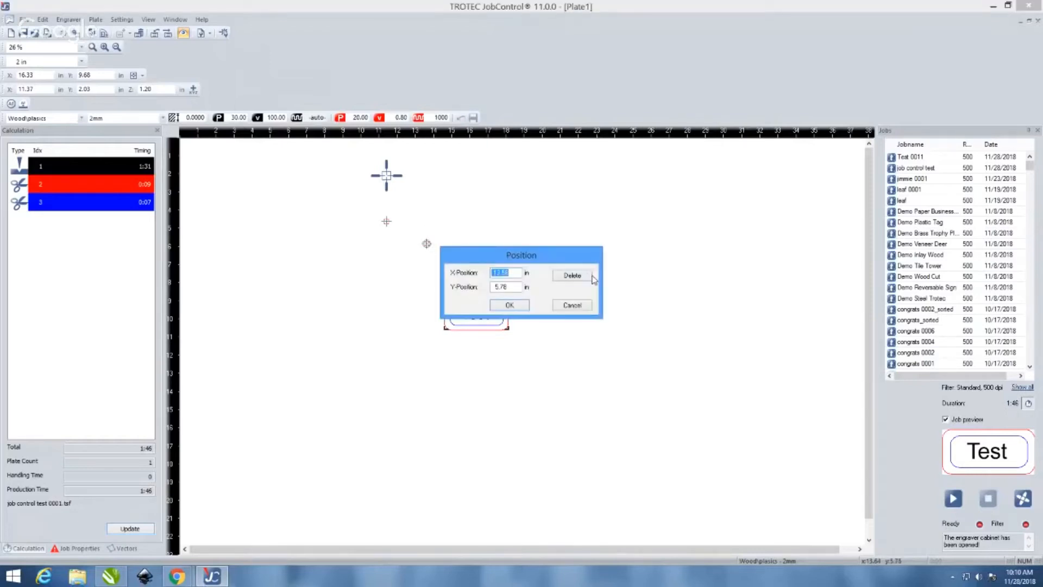
click(591, 276)
drag(471, 324, 415, 246)
click(543, 276)
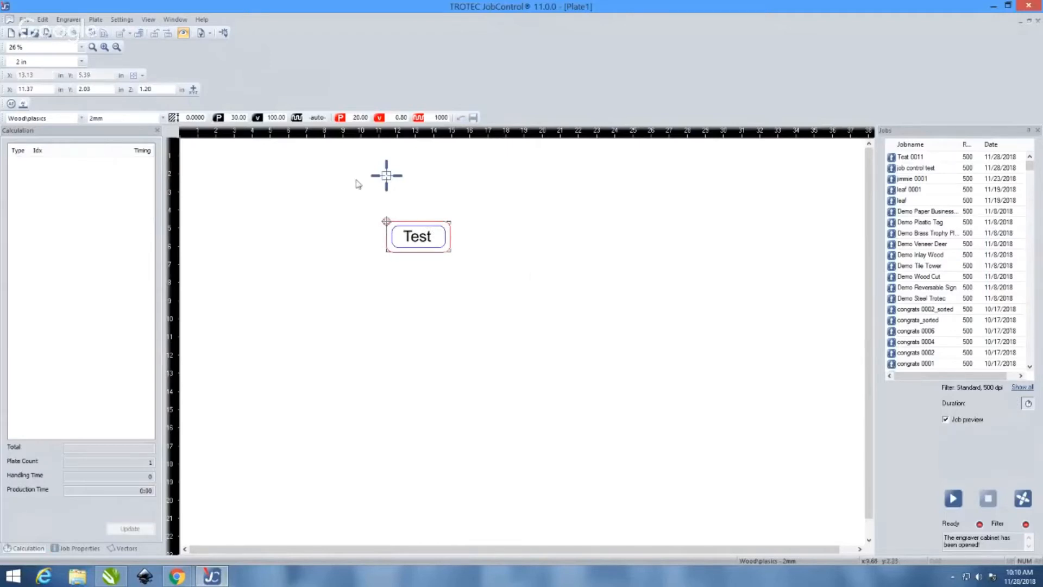
Step: Try setting power 10 for the blue Cut CO2 process in the 2mm material, and discard the changes
scroll(389, 242, up, 1)
scroll(616, 363, down, 1)
double_click(595, 283)
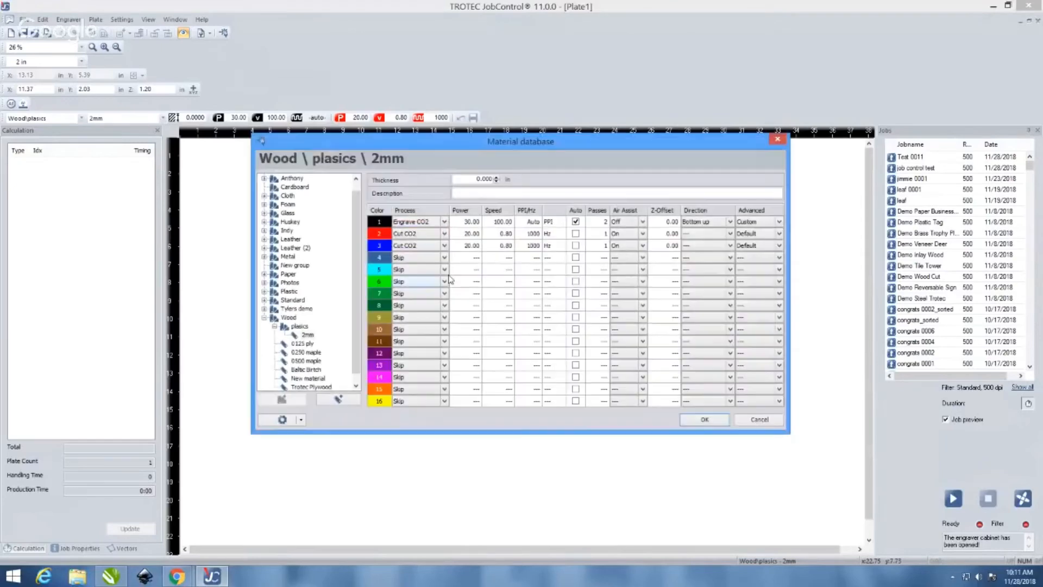
drag(440, 142, 673, 146)
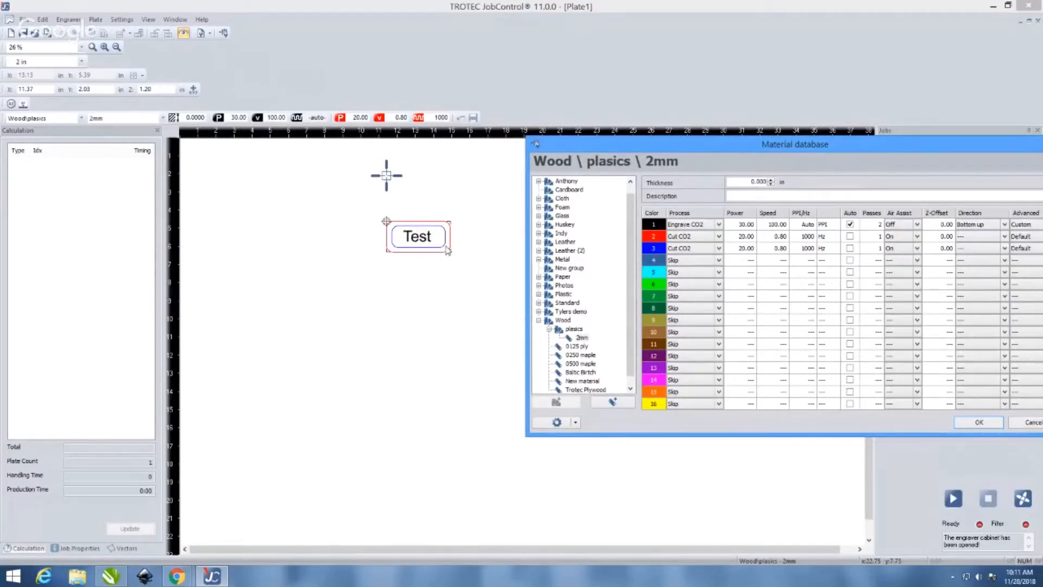
click(720, 248)
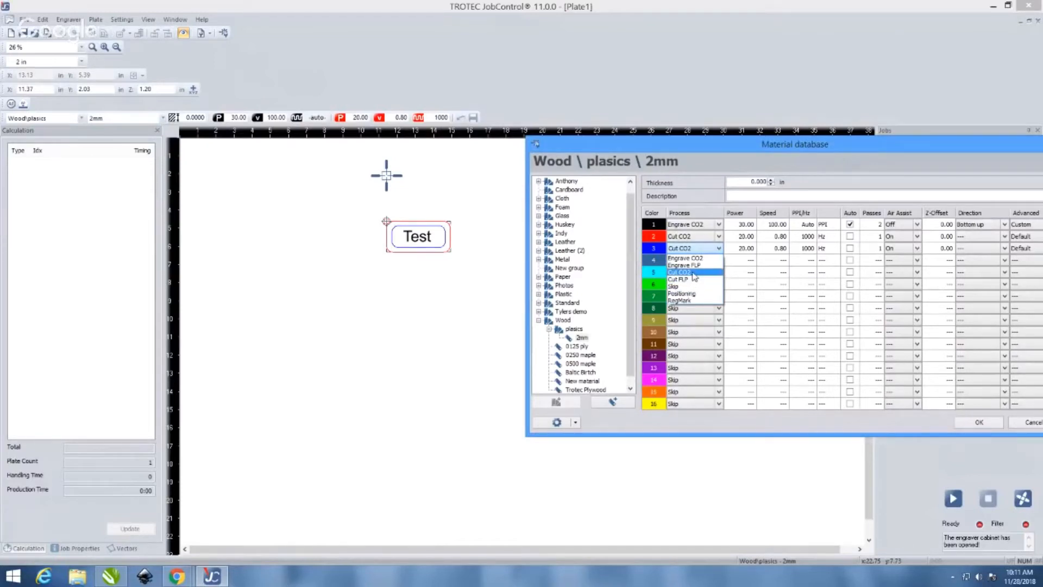
click(694, 273)
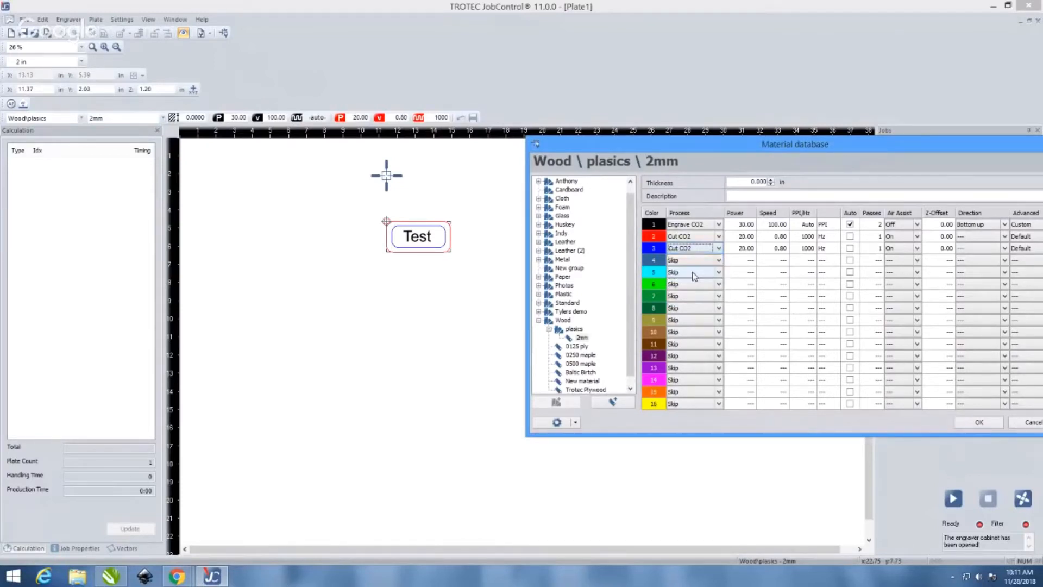
click(742, 249)
text(10)
click(780, 249)
click(1031, 426)
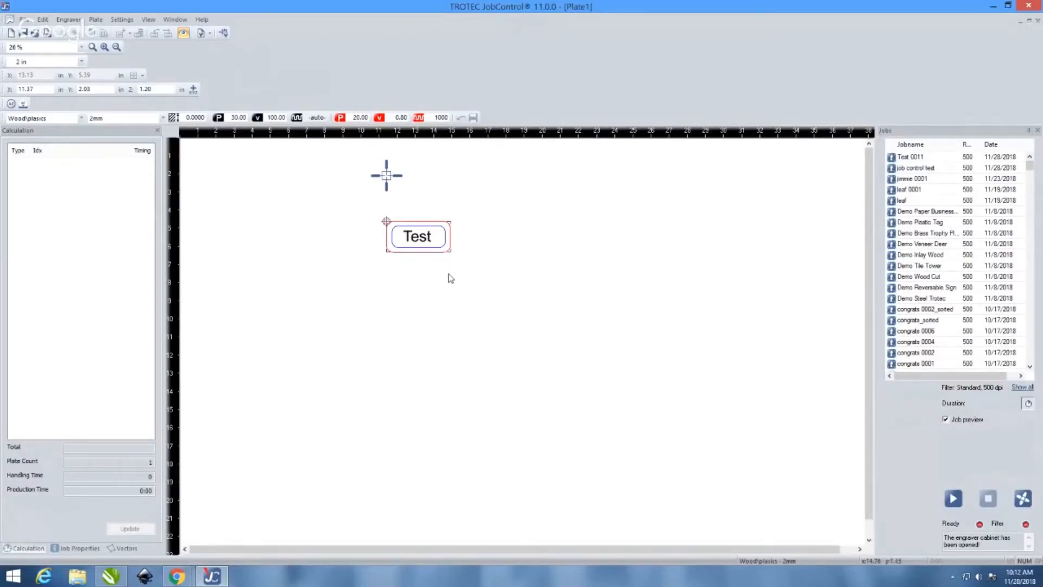
right_click(433, 245)
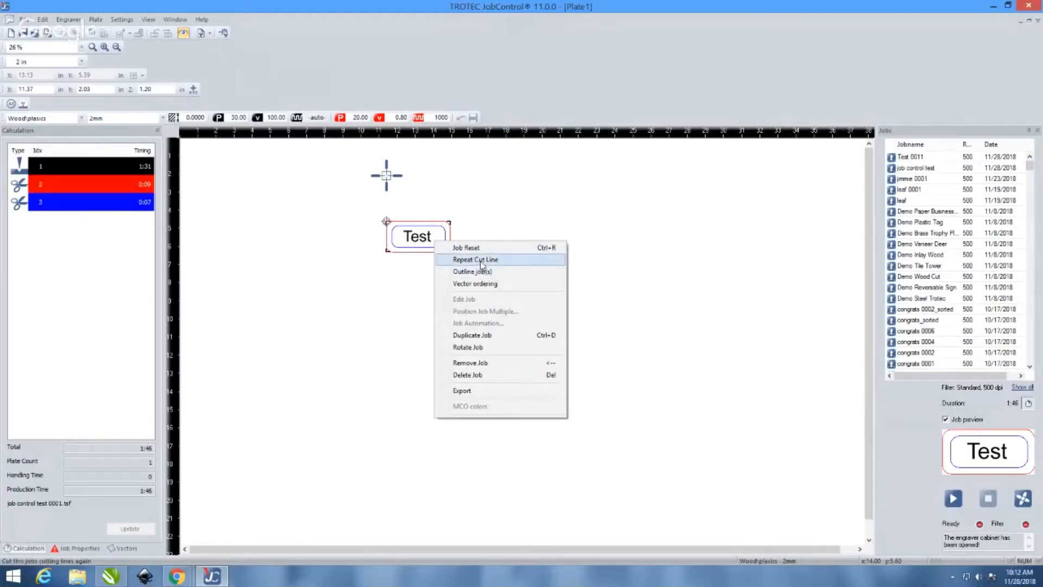
click(388, 275)
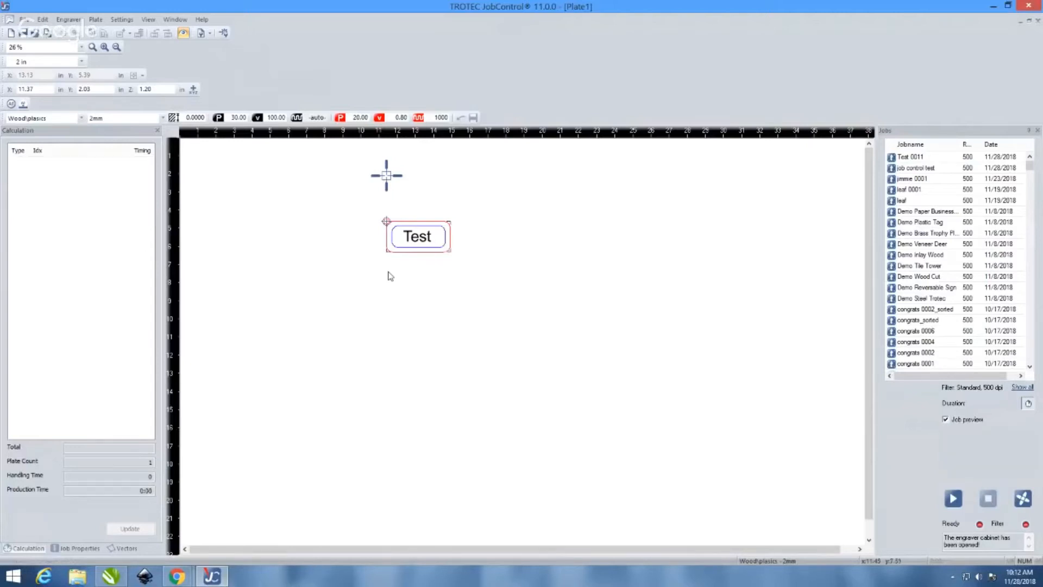
click(432, 250)
click(511, 238)
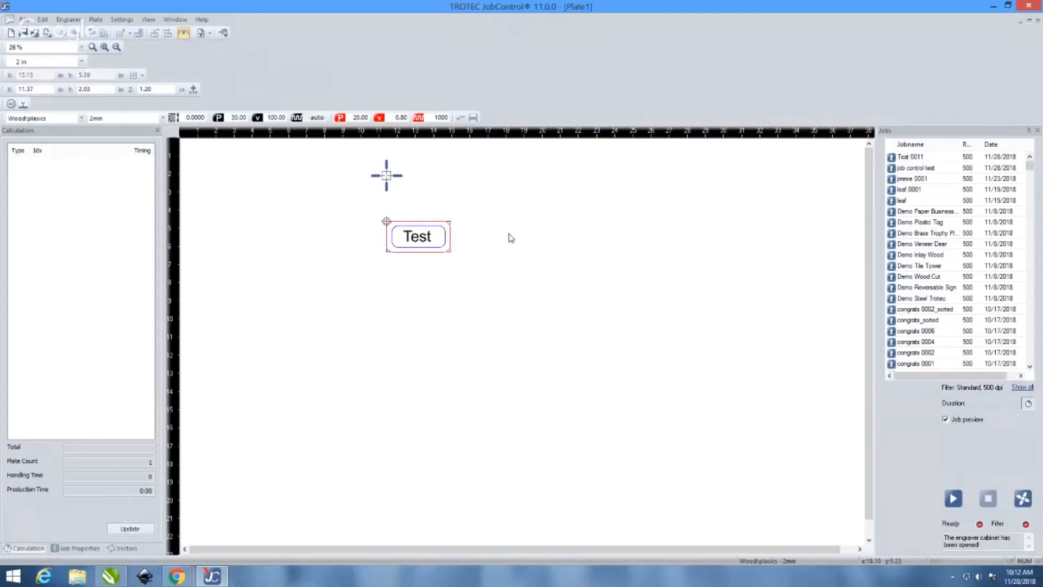
click(428, 243)
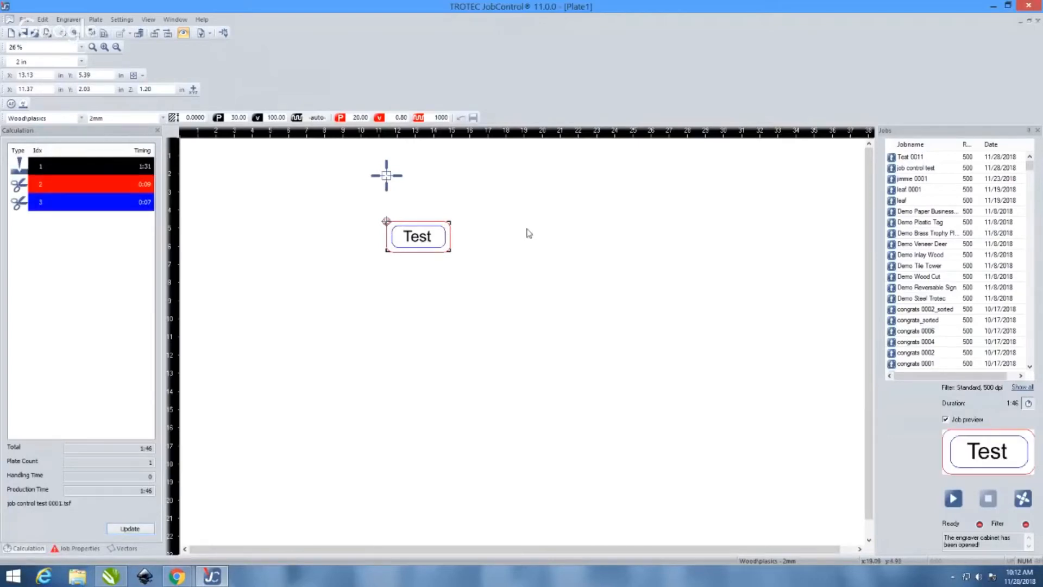
Step: Run the job outline on the Test label twice, and leave the material settings as they are
right_click(426, 245)
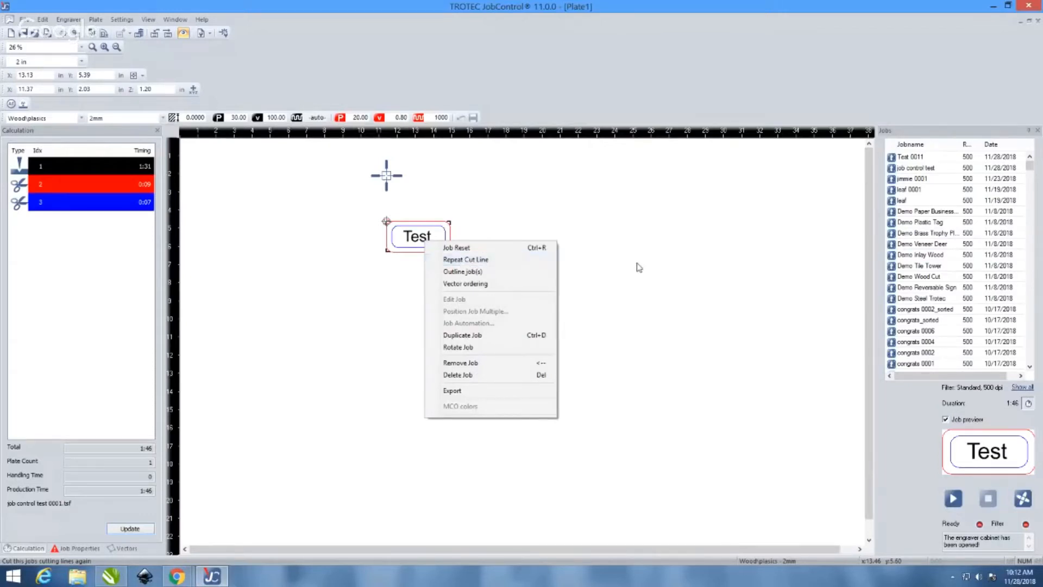
click(508, 272)
scroll(533, 243, down, 1)
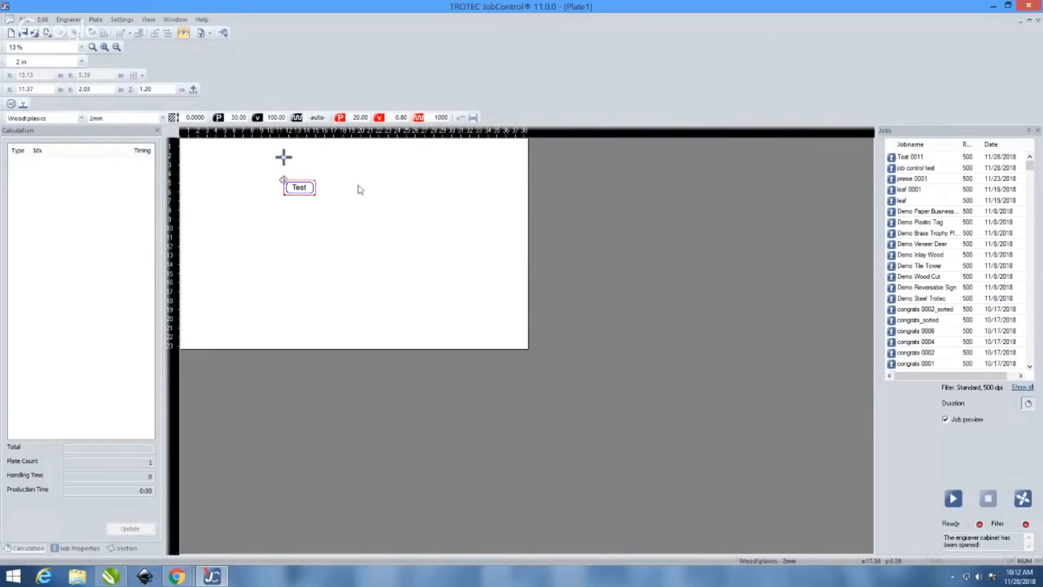
right_click(304, 192)
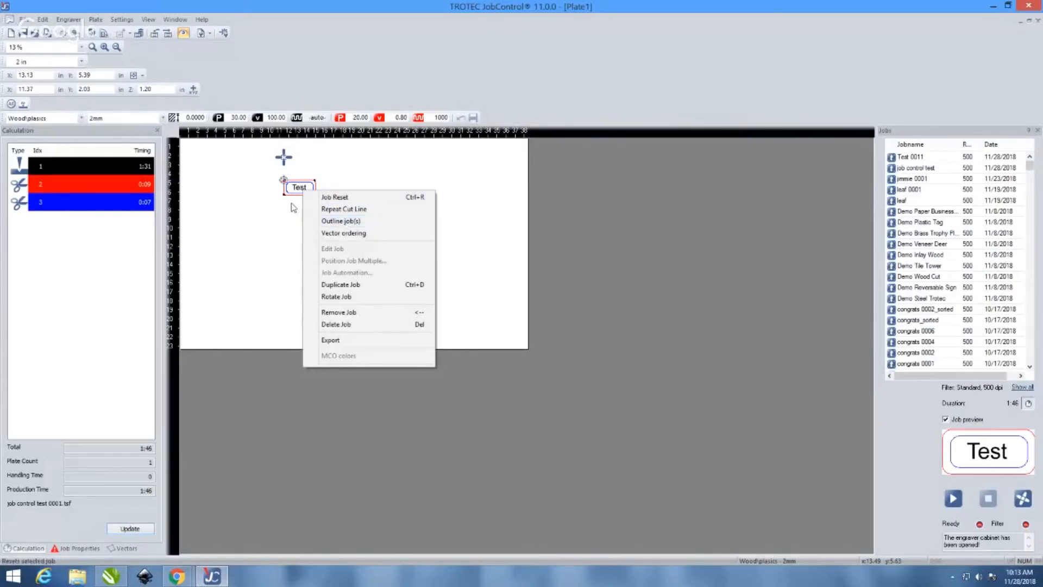
click(341, 221)
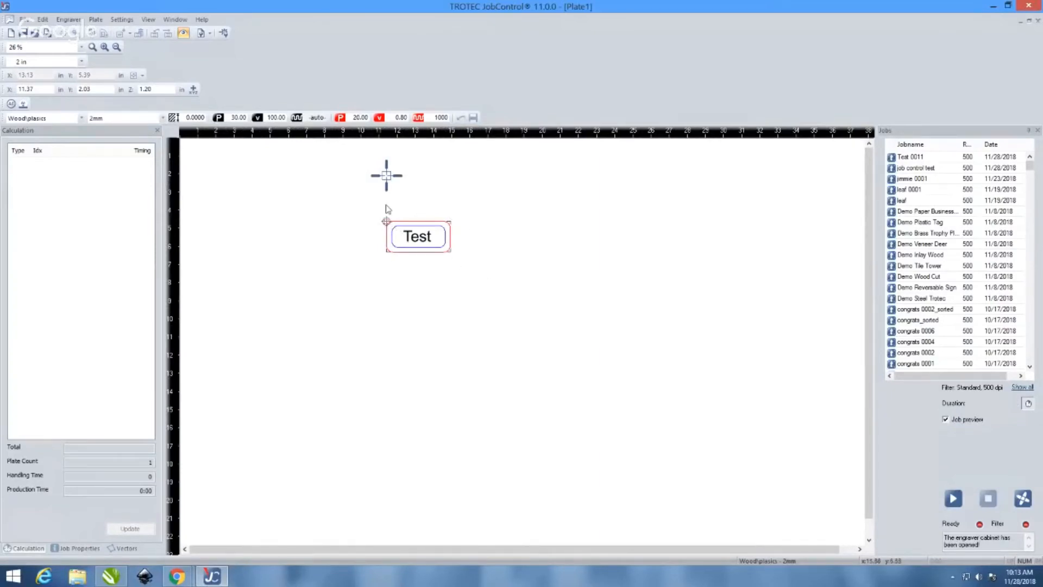
scroll(464, 257, down, 1)
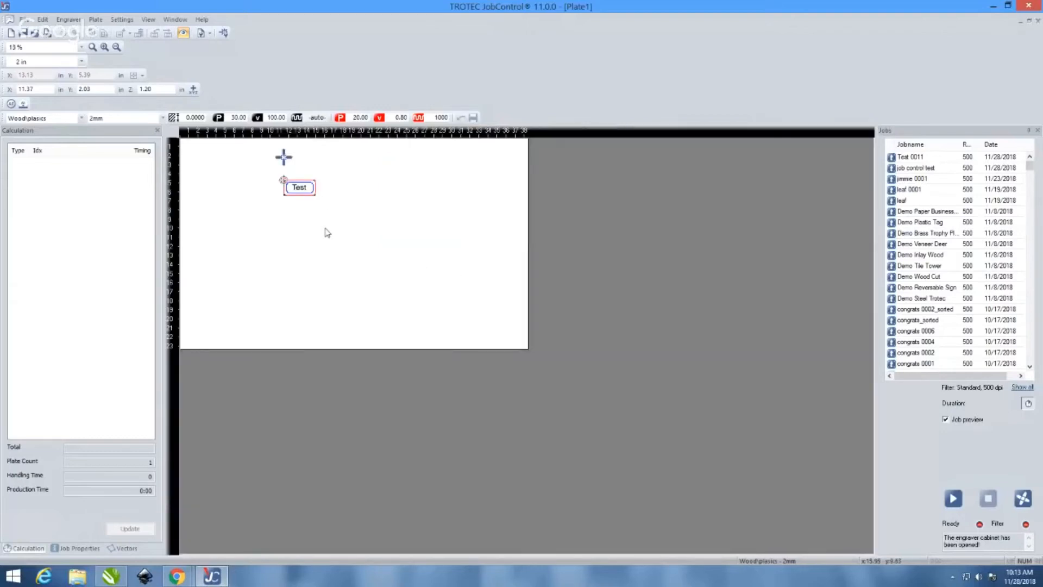
double_click(325, 229)
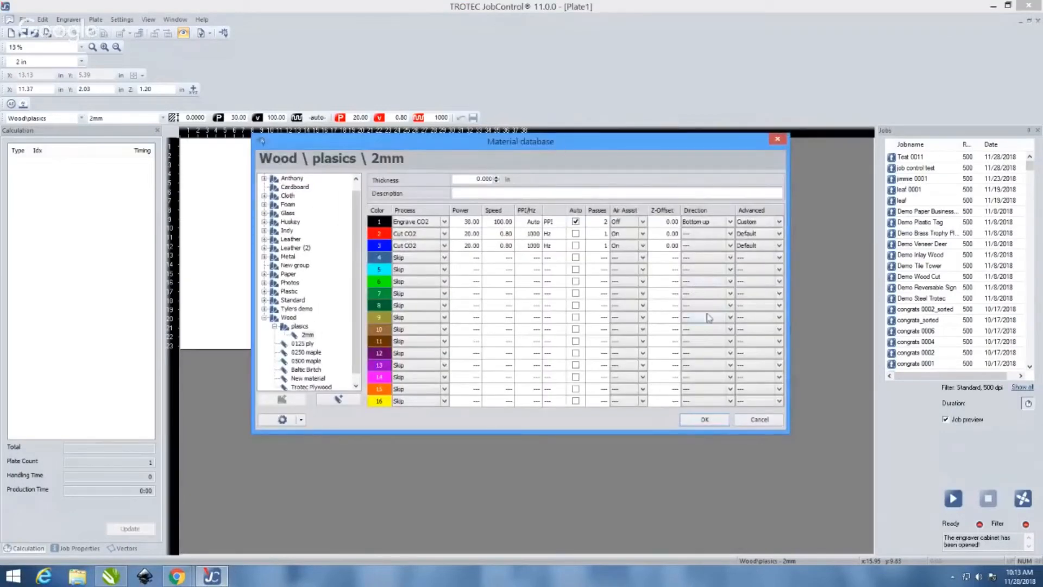
click(772, 420)
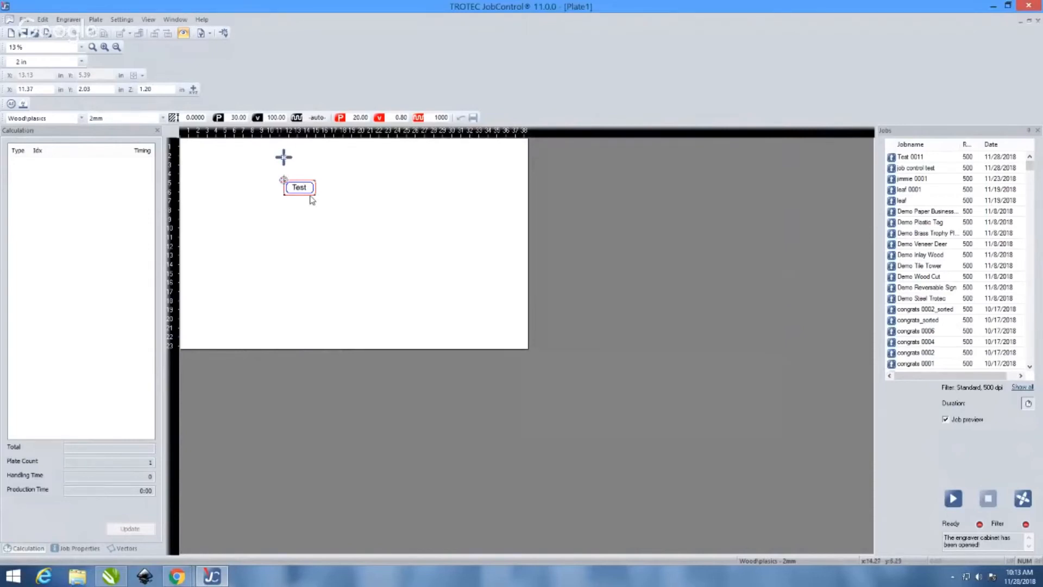
Step: Reset the selected Test label job on the plate so that it can be run again
scroll(307, 200, up, 1)
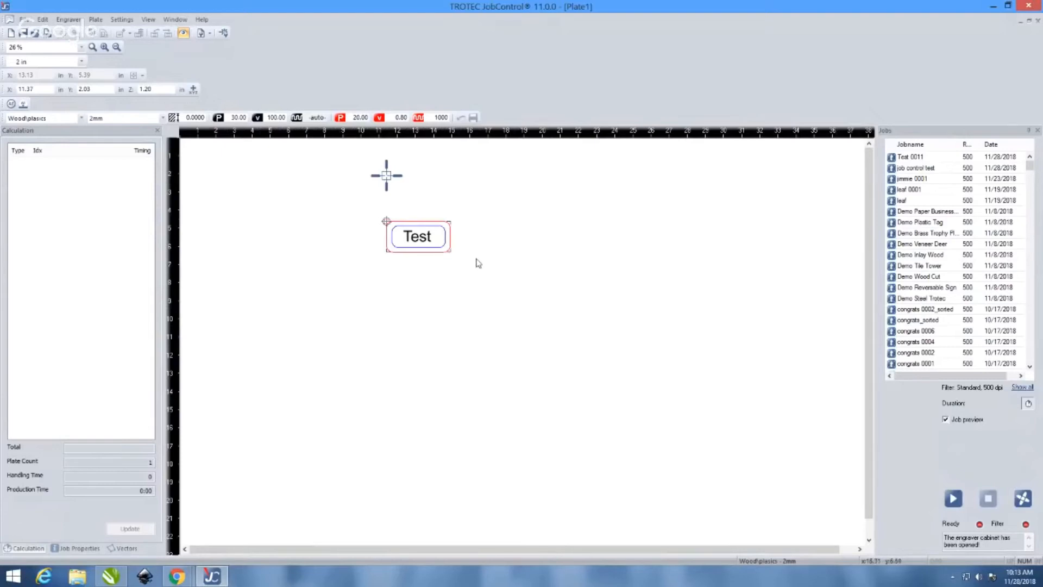
click(427, 246)
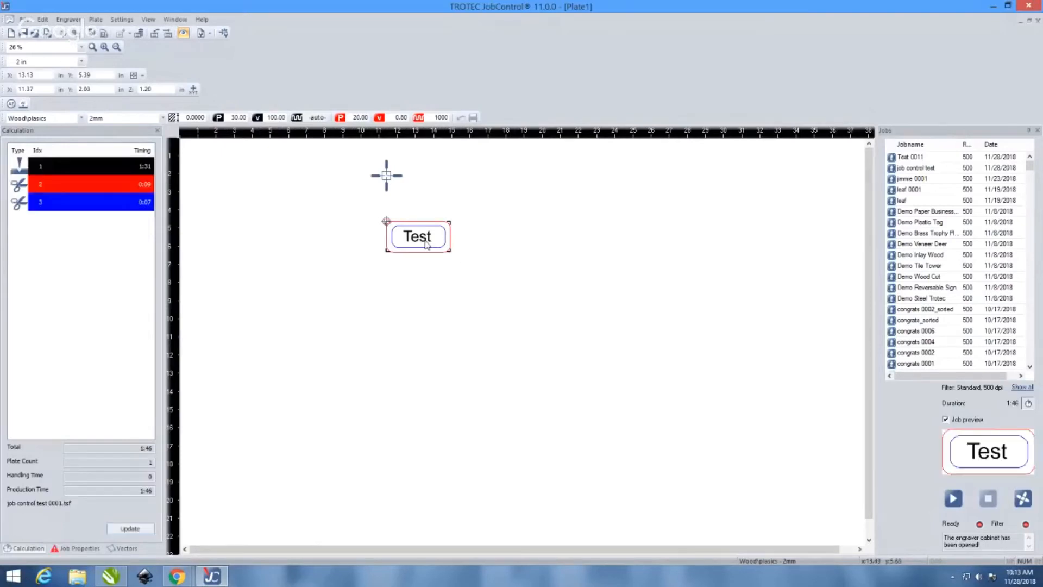
right_click(424, 241)
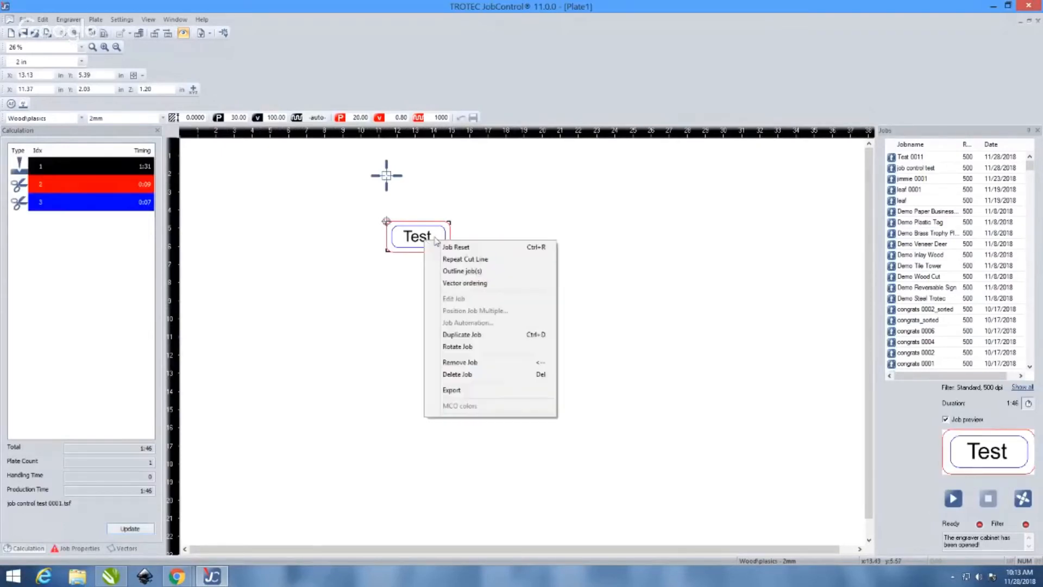
click(481, 247)
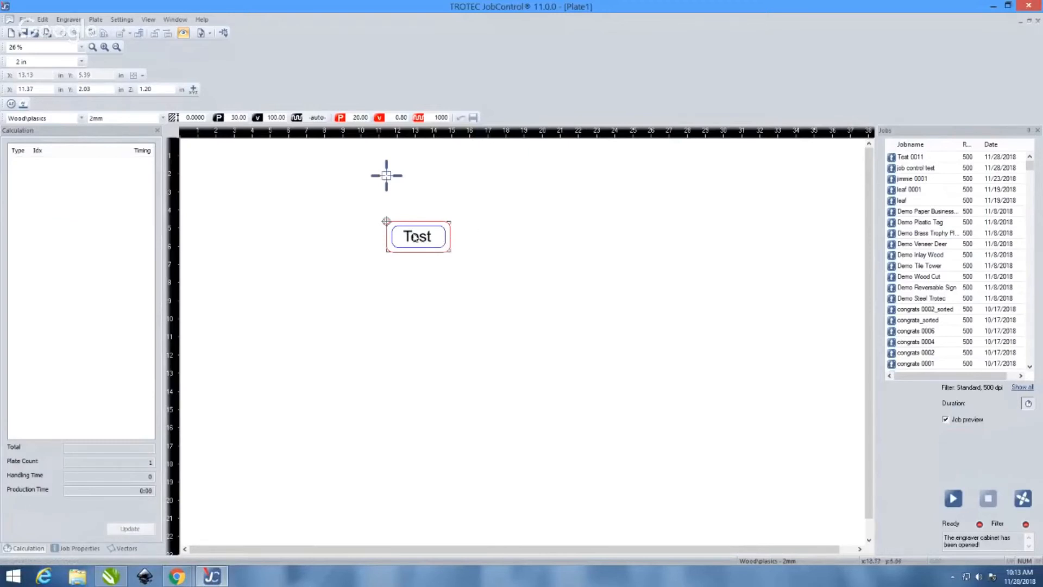
right_click(419, 237)
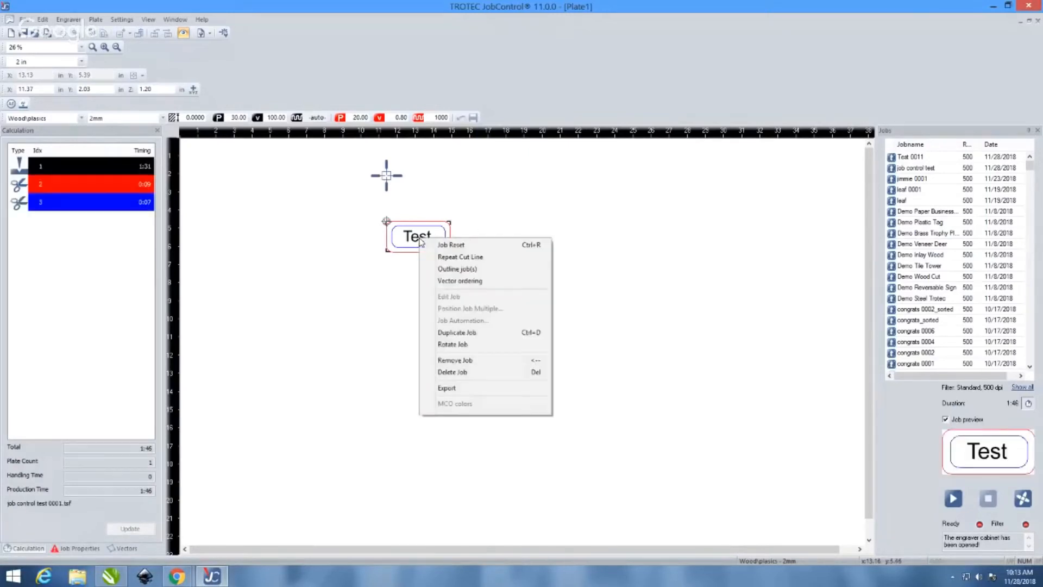
click(460, 233)
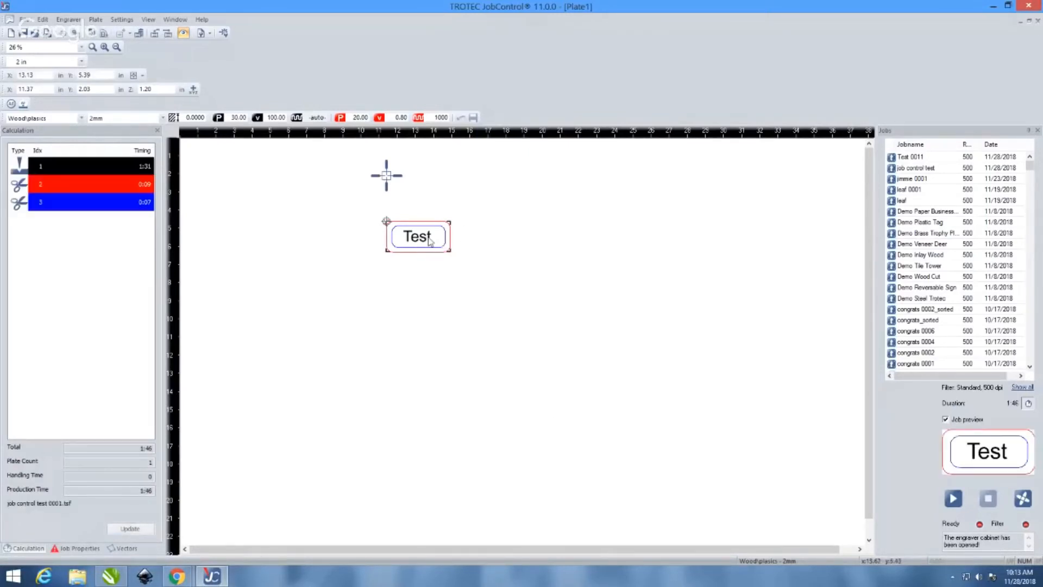
right_click(429, 237)
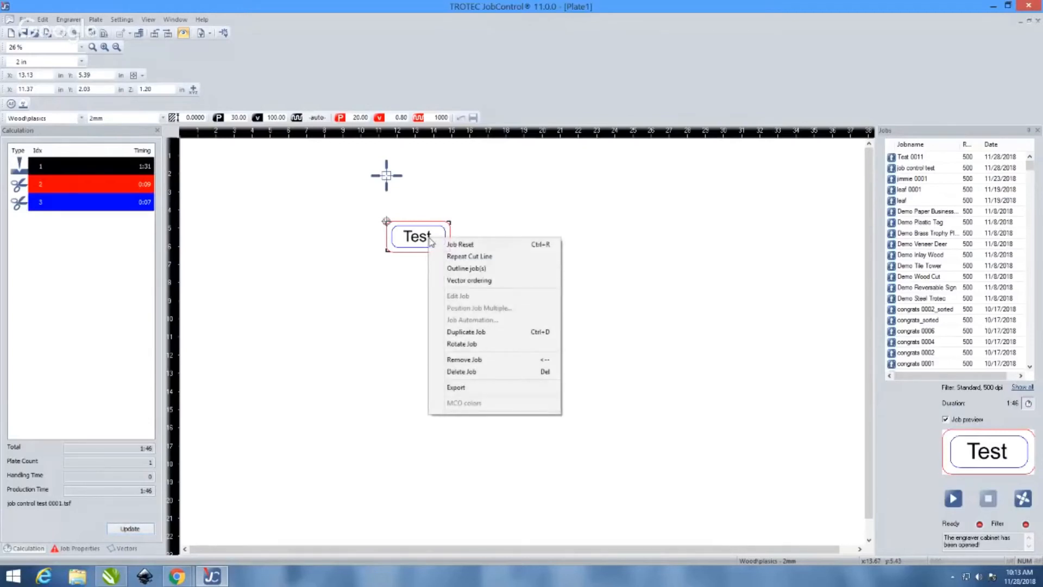
click(463, 244)
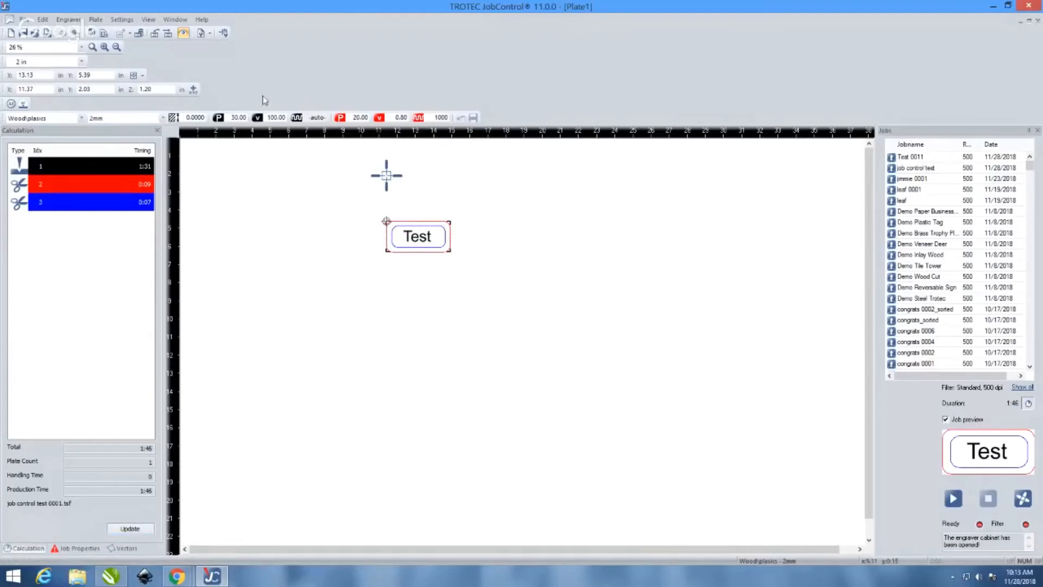
Step: Switch the label's plate preview off and back on, and reset its job once more
click(183, 34)
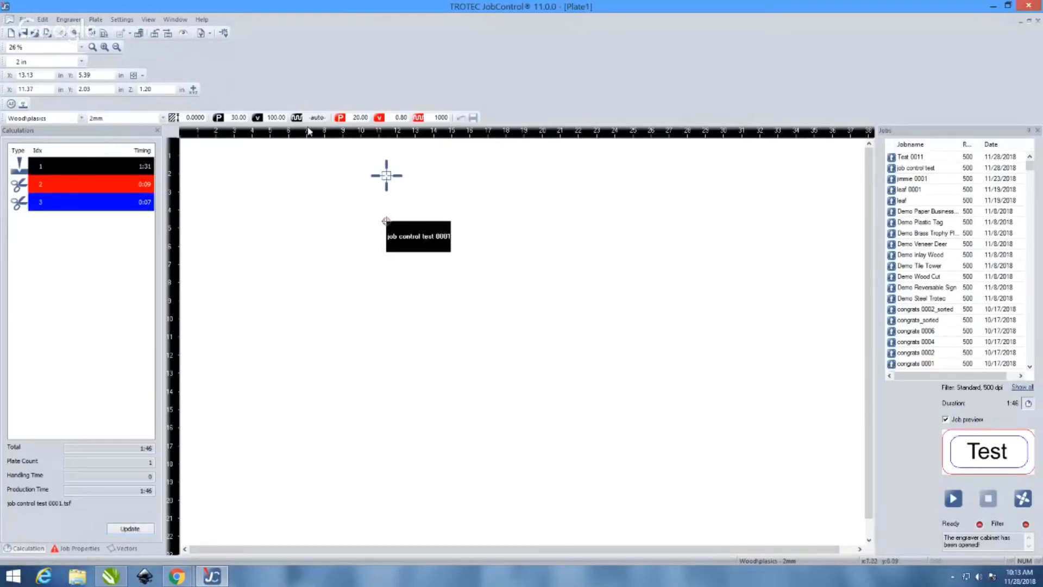
click(183, 34)
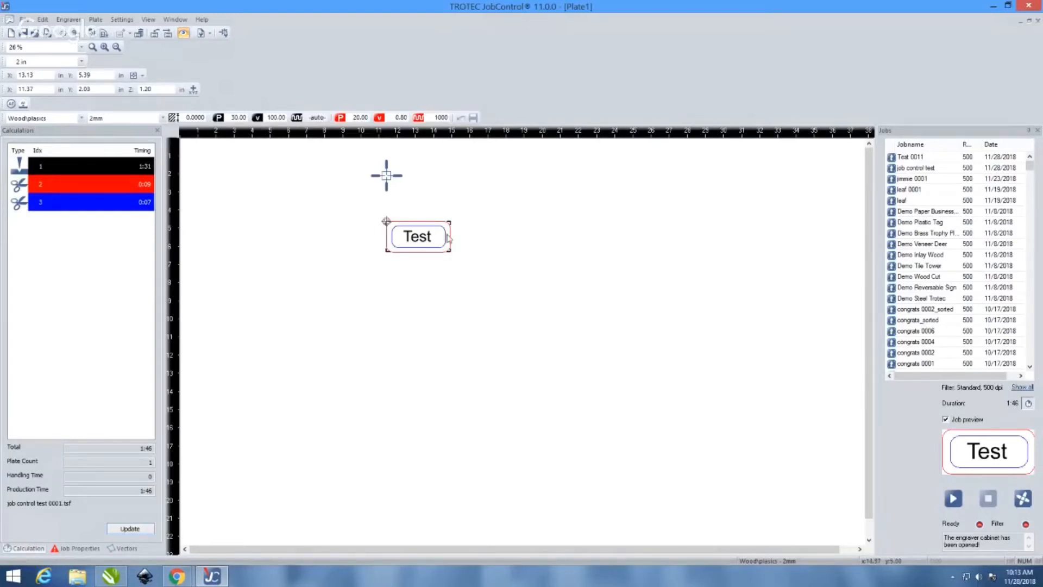
right_click(420, 240)
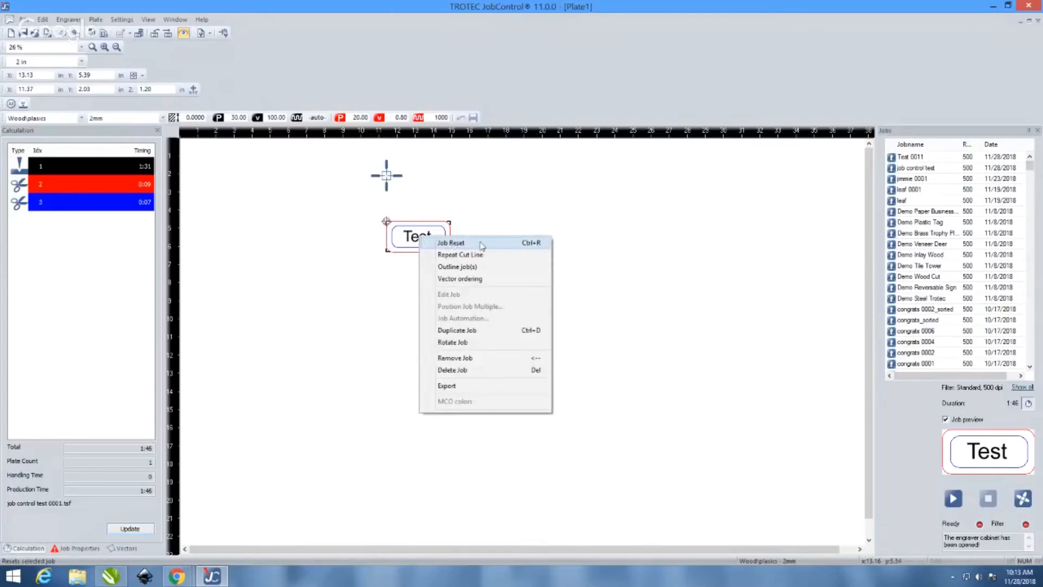
click(533, 246)
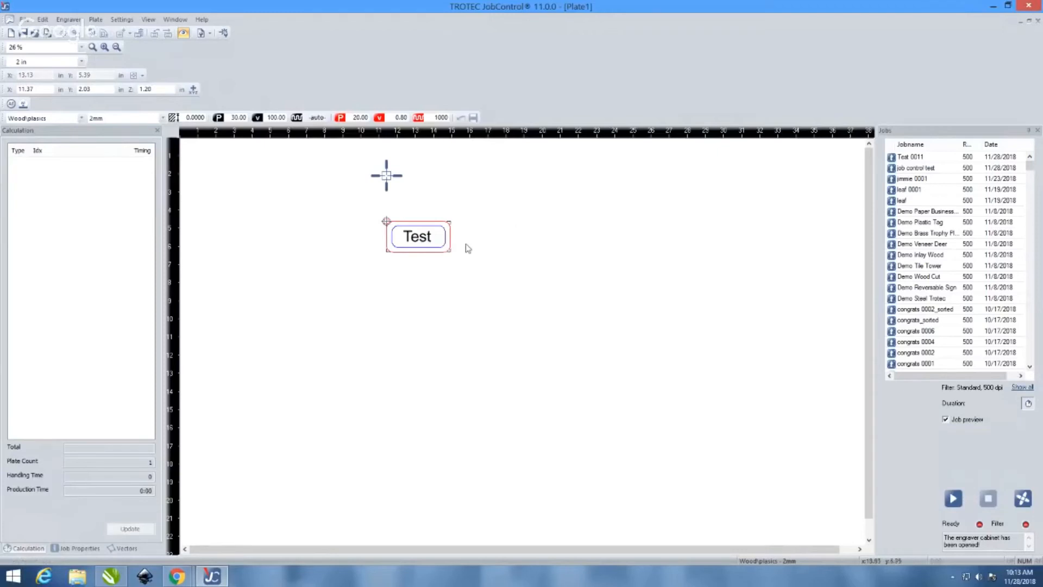
Step: Inspect the cut power, speed and frequency of the Test label on the plate, and deselect it
scroll(324, 196, down, 1)
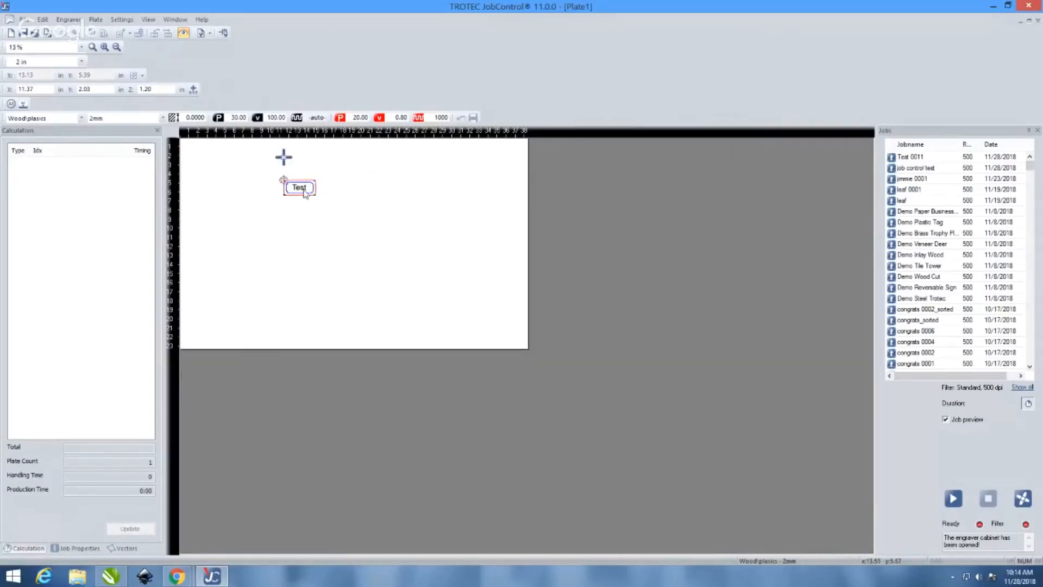
click(306, 194)
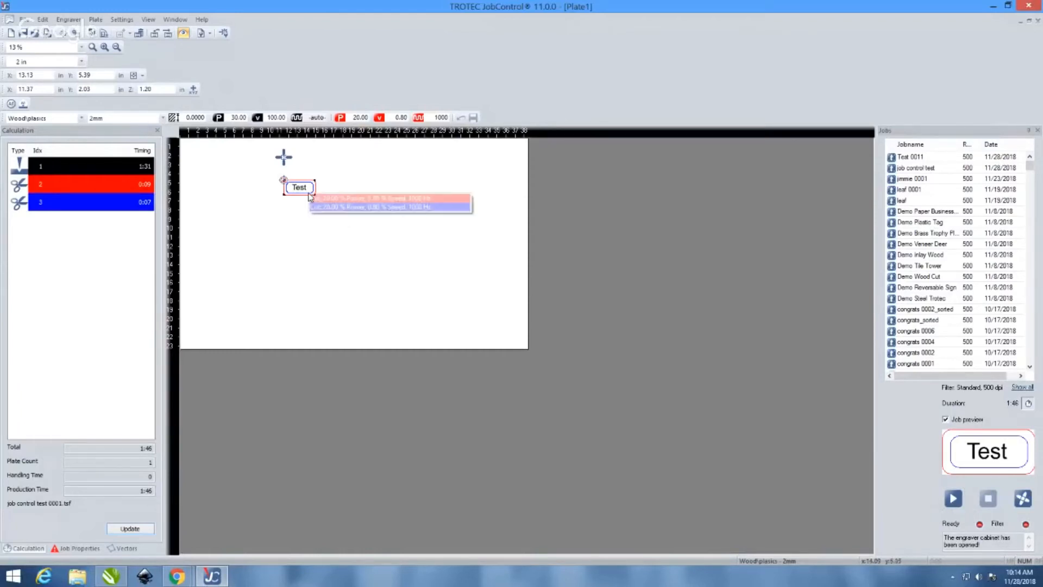
click(409, 145)
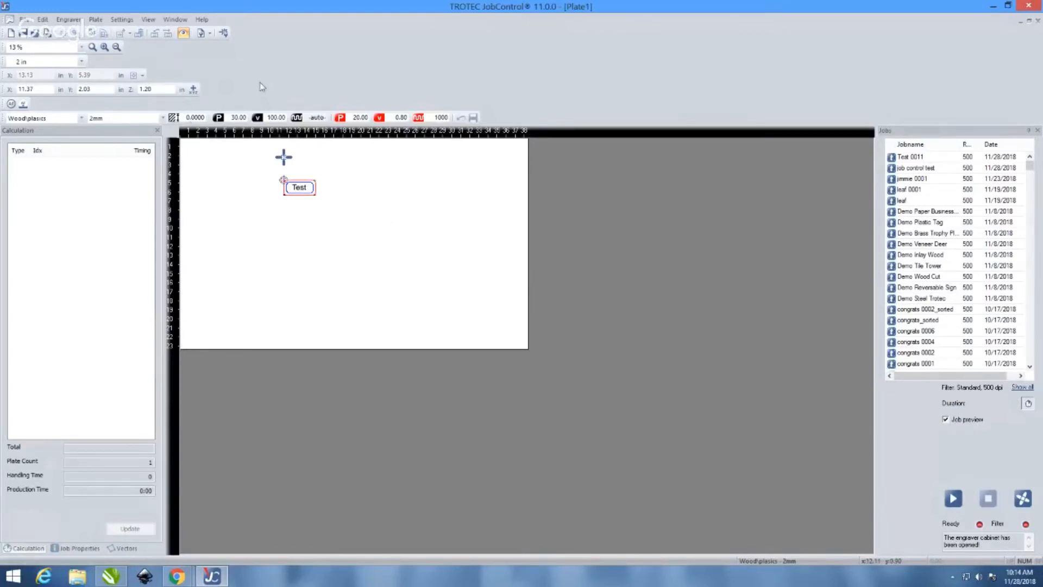
Step: Open the Test 0011 job from the job queue for editing in JobControl Cut
scroll(230, 185, up, 1)
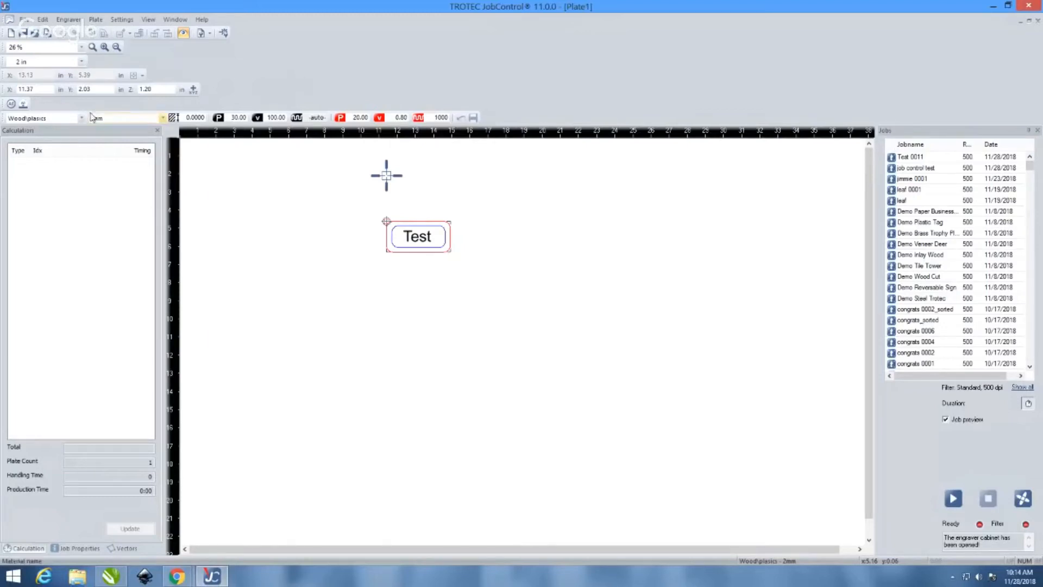
right_click(423, 242)
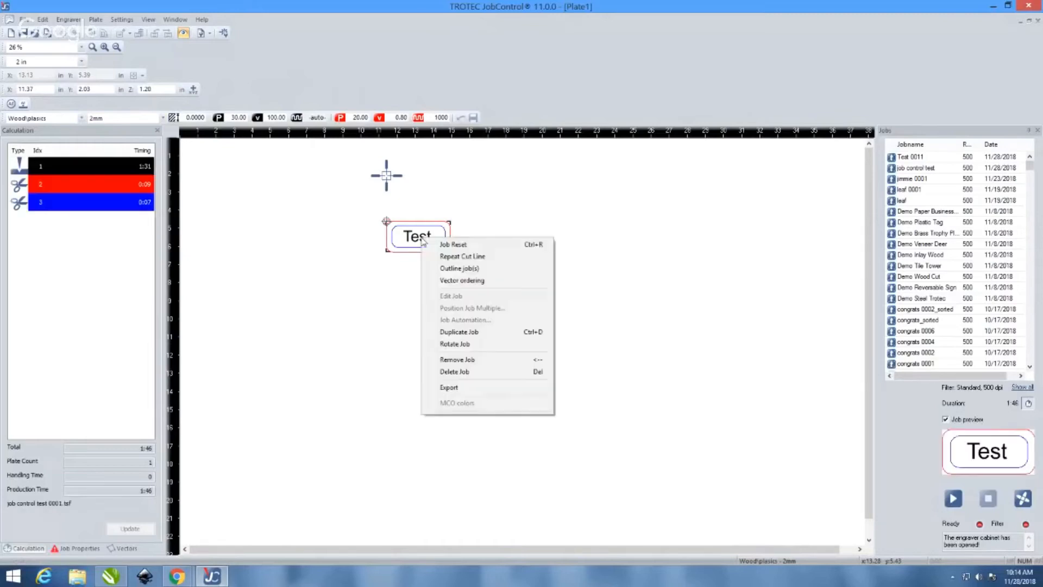
click(910, 159)
right_click(909, 161)
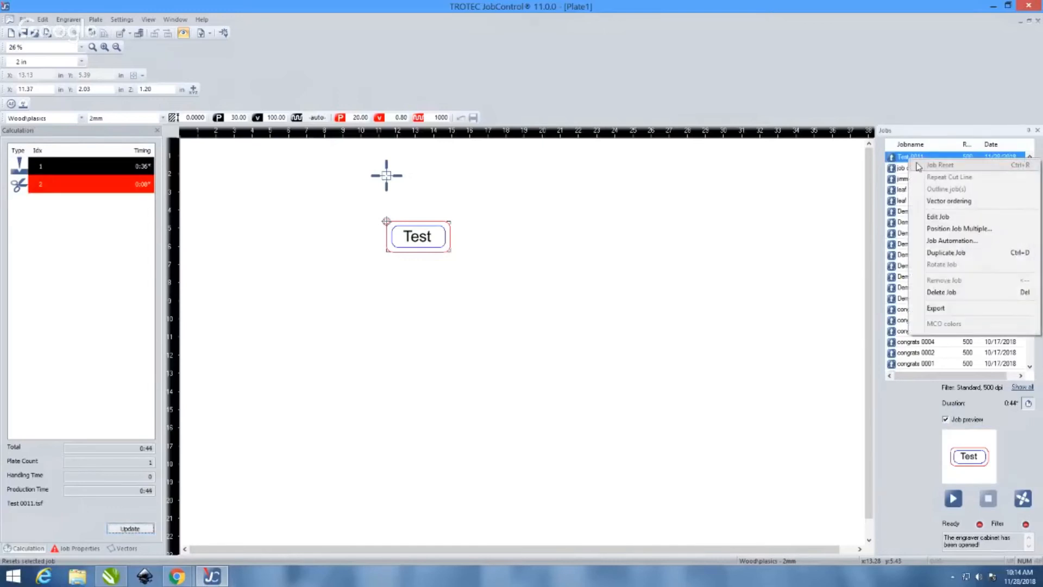
click(946, 217)
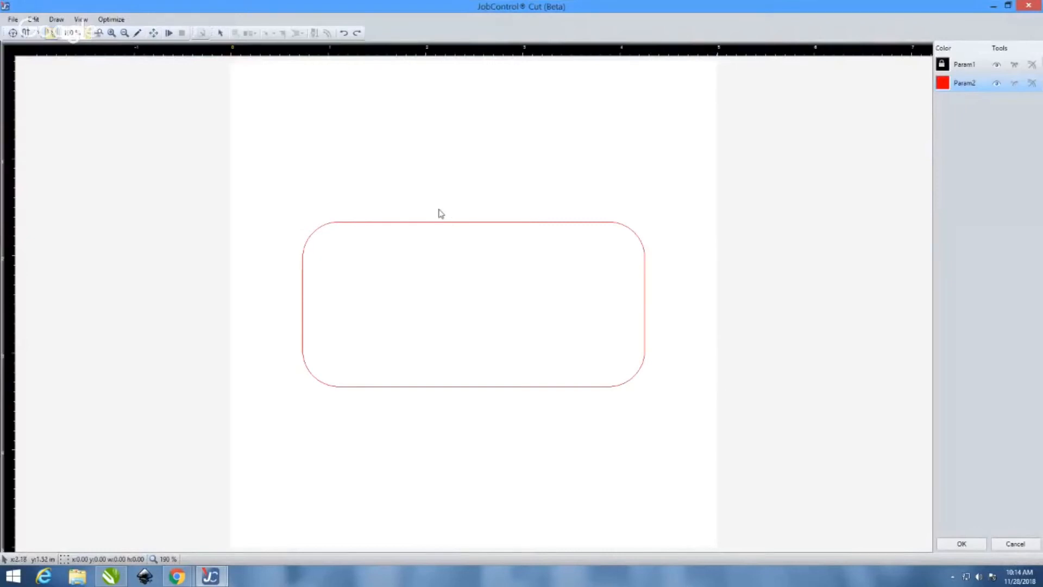
Step: Select the upper-left rounded corner of the red outline, enable the editing tools, and display the cut's start and end markers
click(355, 222)
click(308, 212)
click(339, 225)
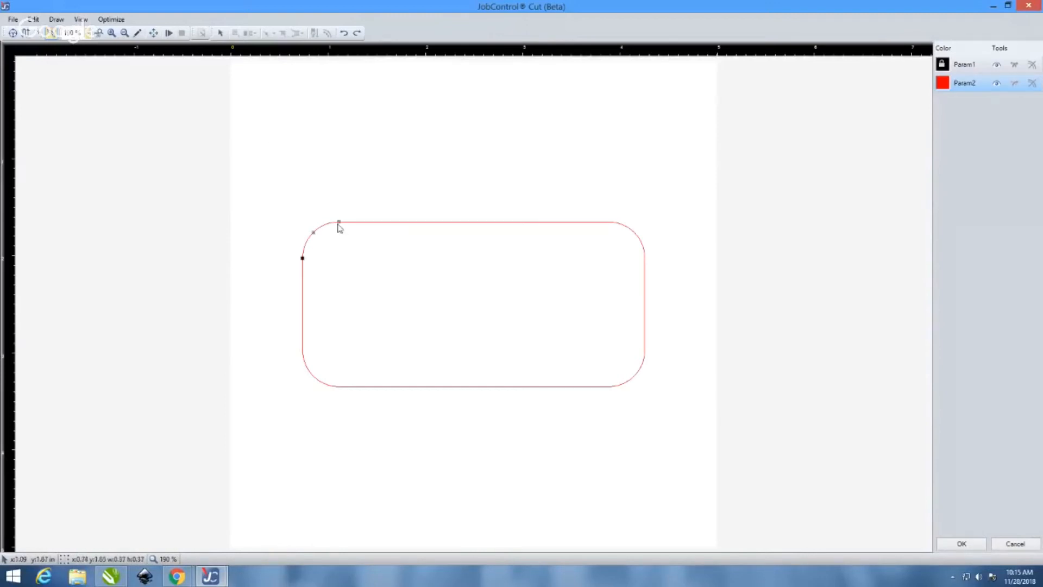
click(12, 34)
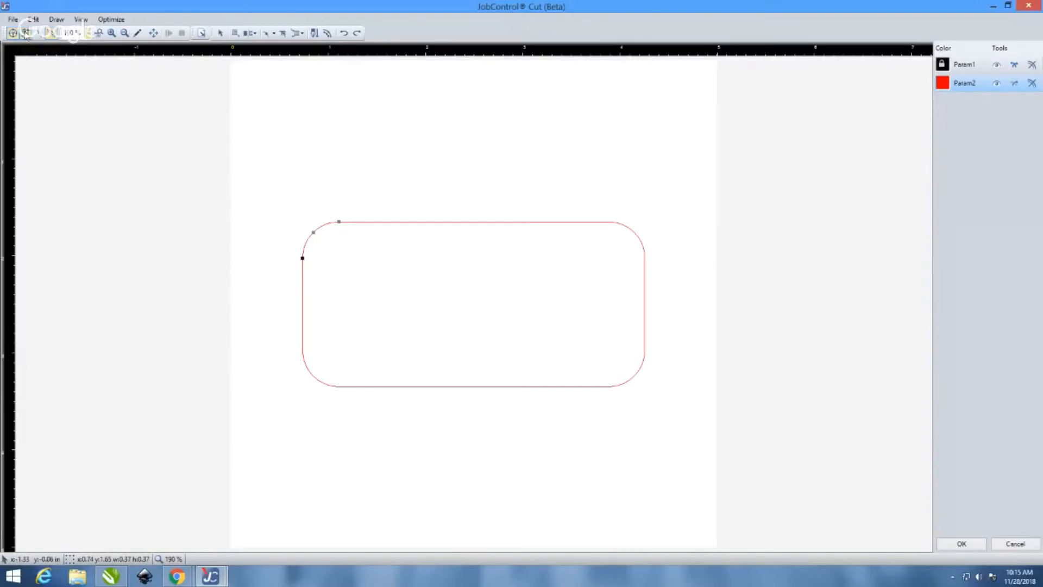
click(26, 33)
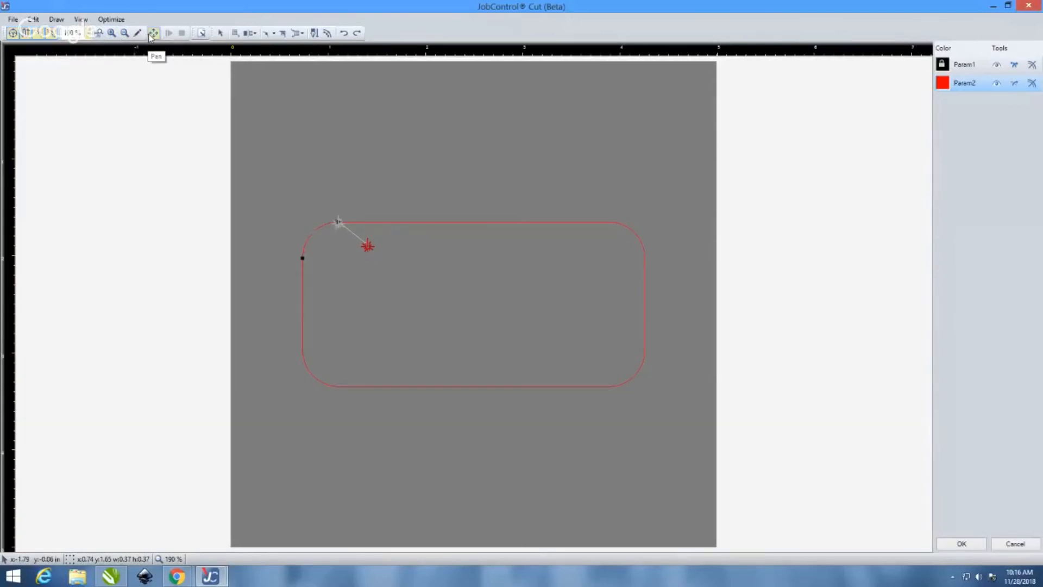
Step: Examine the available drawing and point-editing commands and inspect the start point at the outline's upper-left corner
click(235, 32)
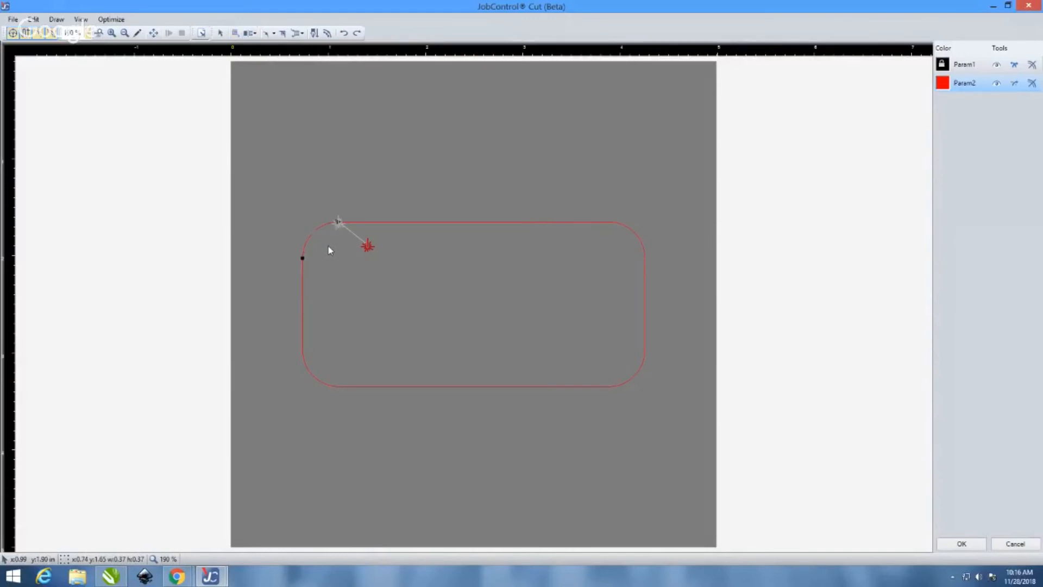
click(368, 249)
click(55, 20)
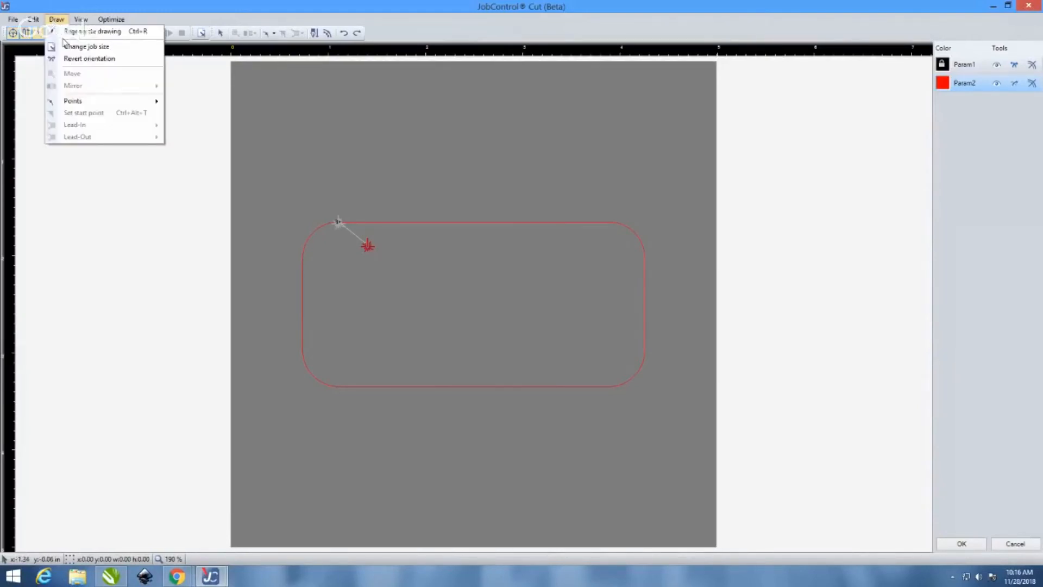
click(157, 11)
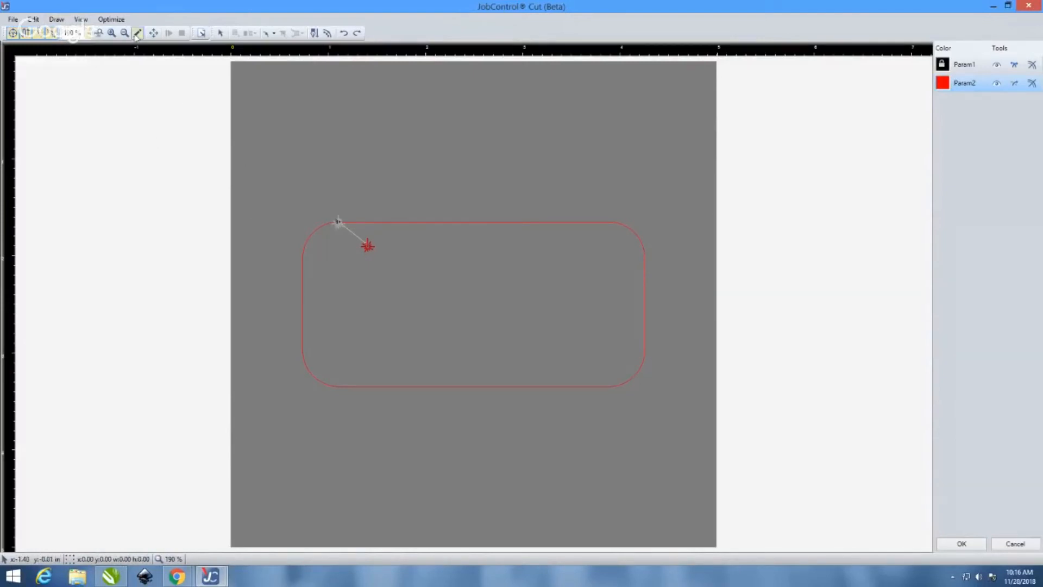
scroll(336, 225, up, 2)
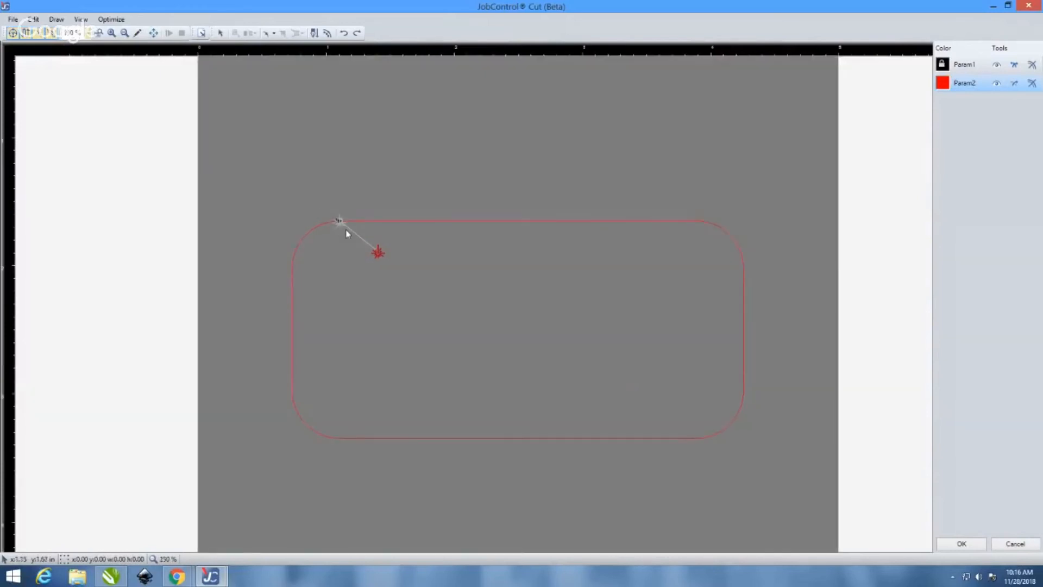
scroll(347, 230, up, 5)
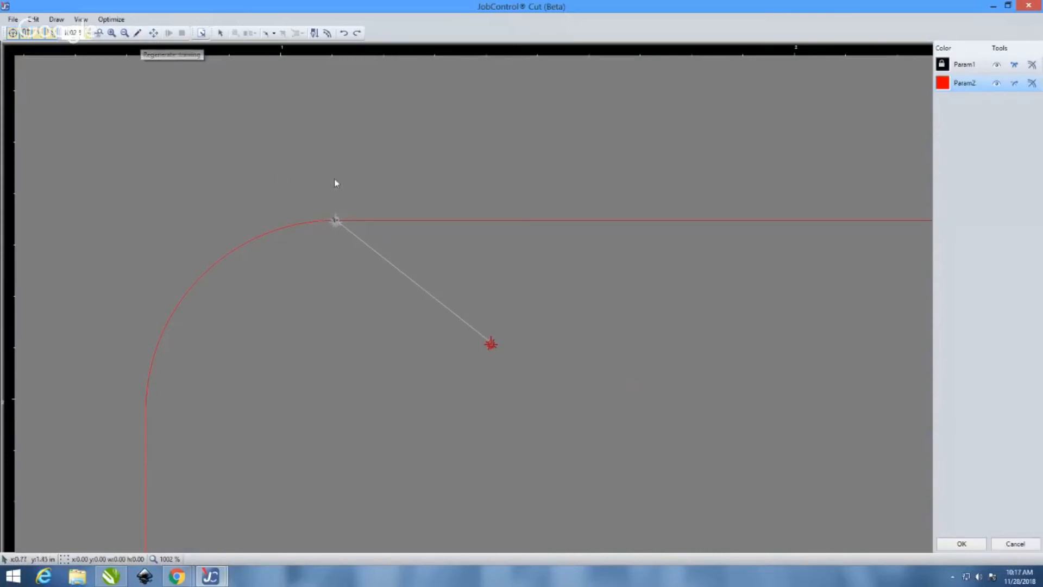
click(274, 34)
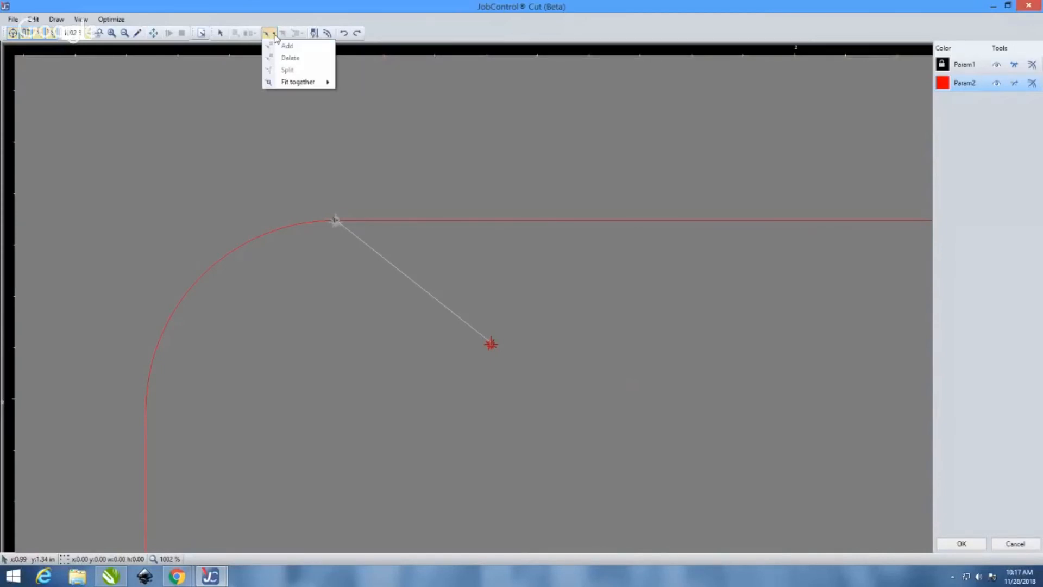
click(273, 35)
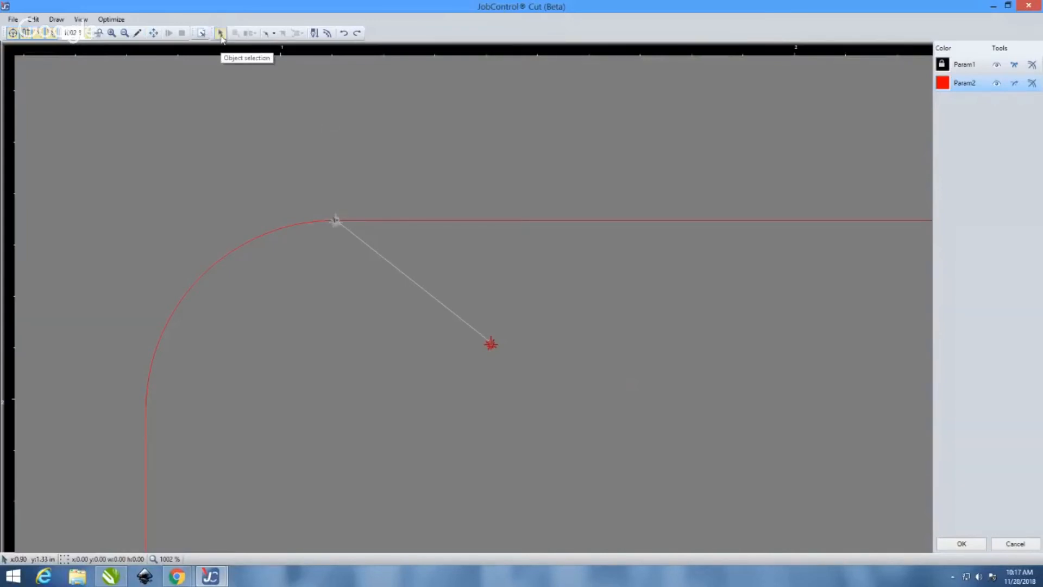
Step: Reselect the outline's upper-left corner arc and regenerate the drawing
scroll(261, 199, down, 1)
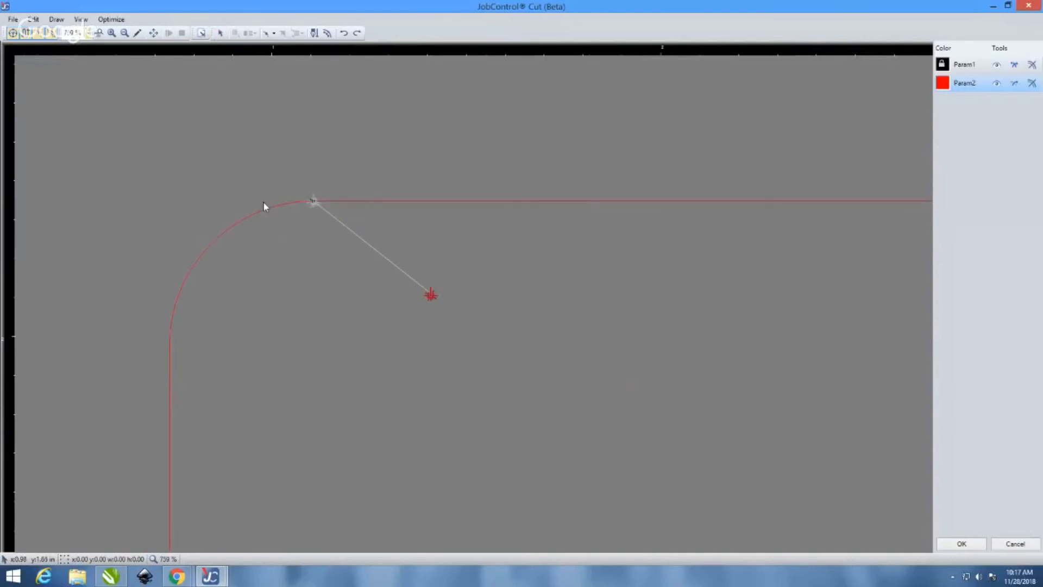
scroll(266, 212, down, 1)
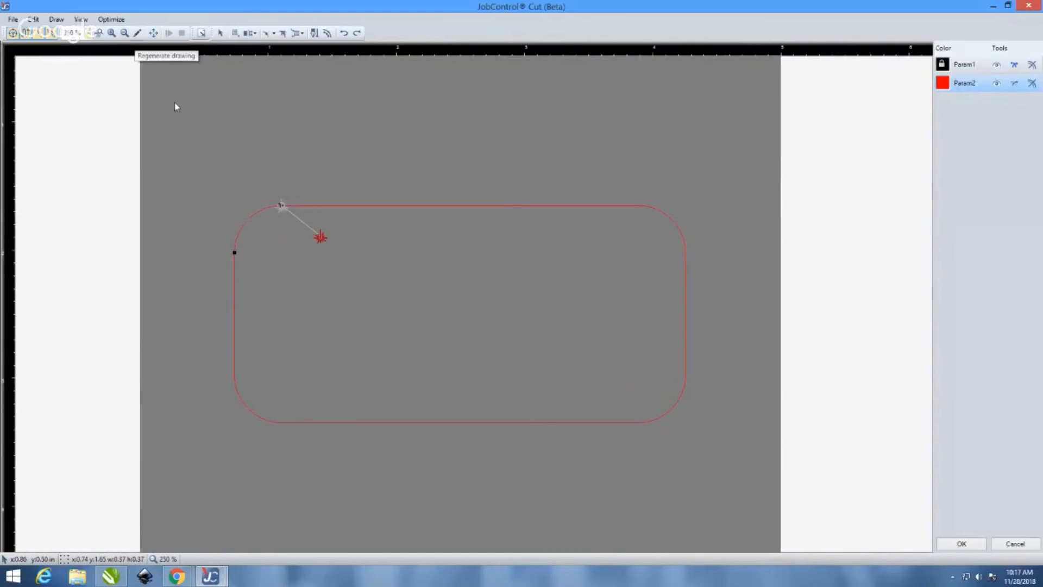
click(54, 20)
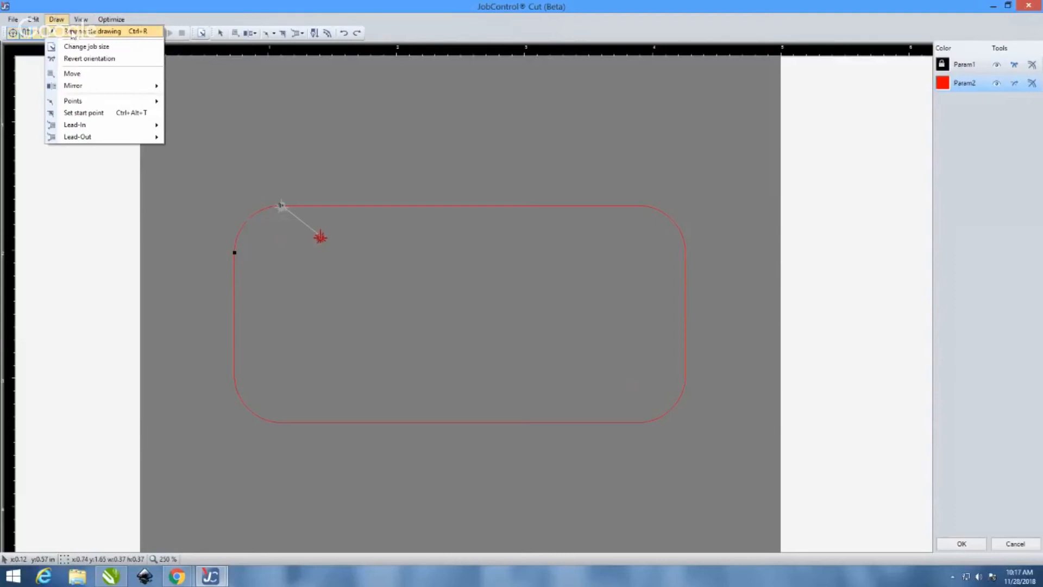
click(71, 31)
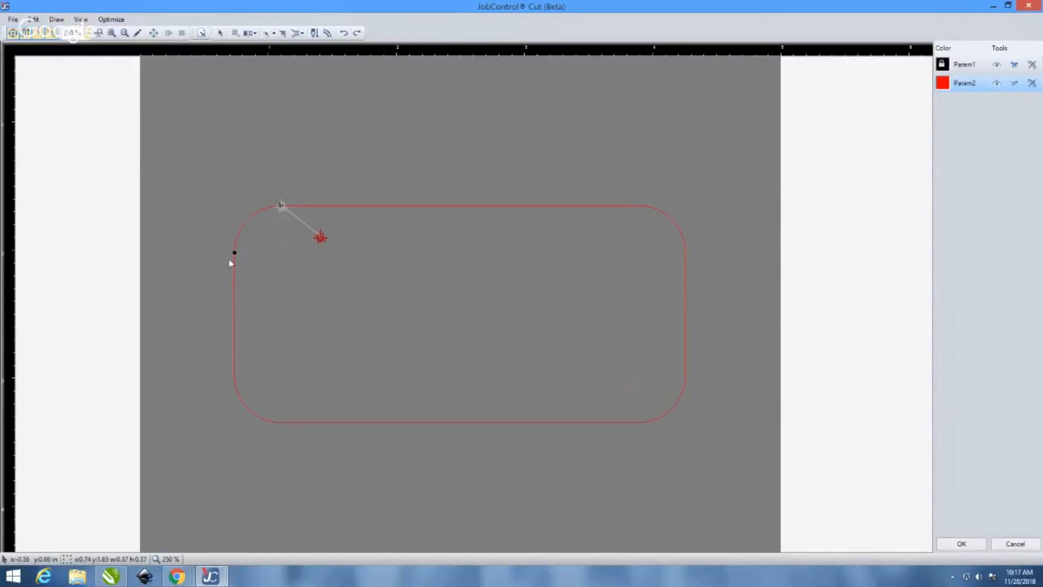
Step: Add a vector lead-out from the outline's start point to a point above the middle of its upper edge
scroll(255, 223, up, 3)
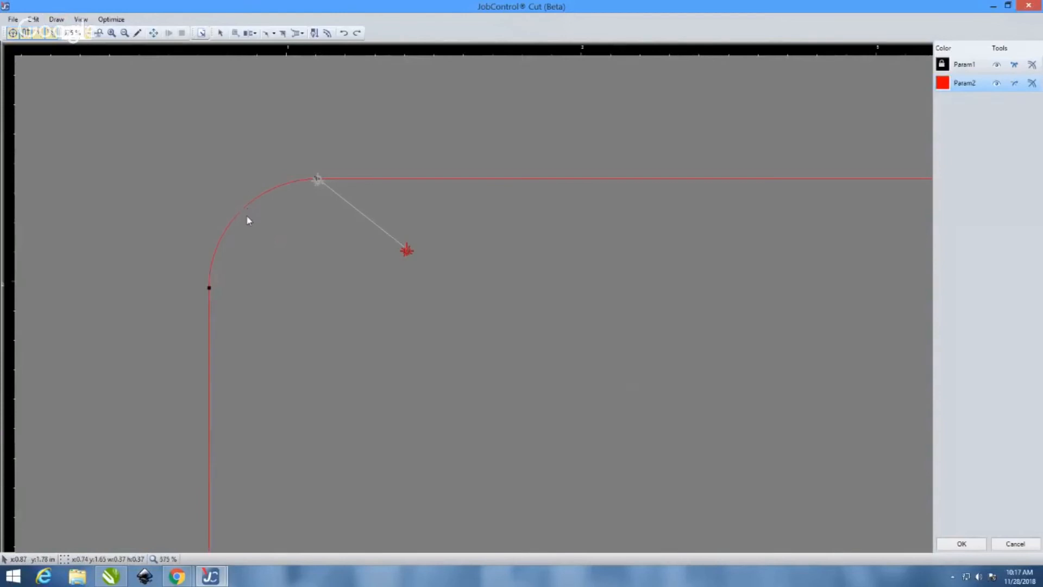
scroll(247, 214, down, 3)
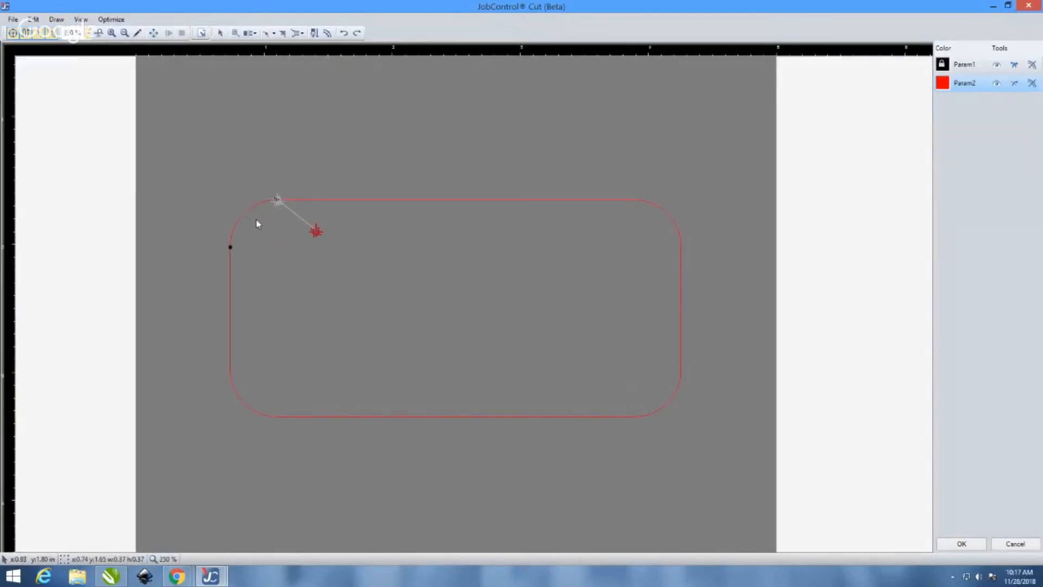
scroll(341, 257, down, 2)
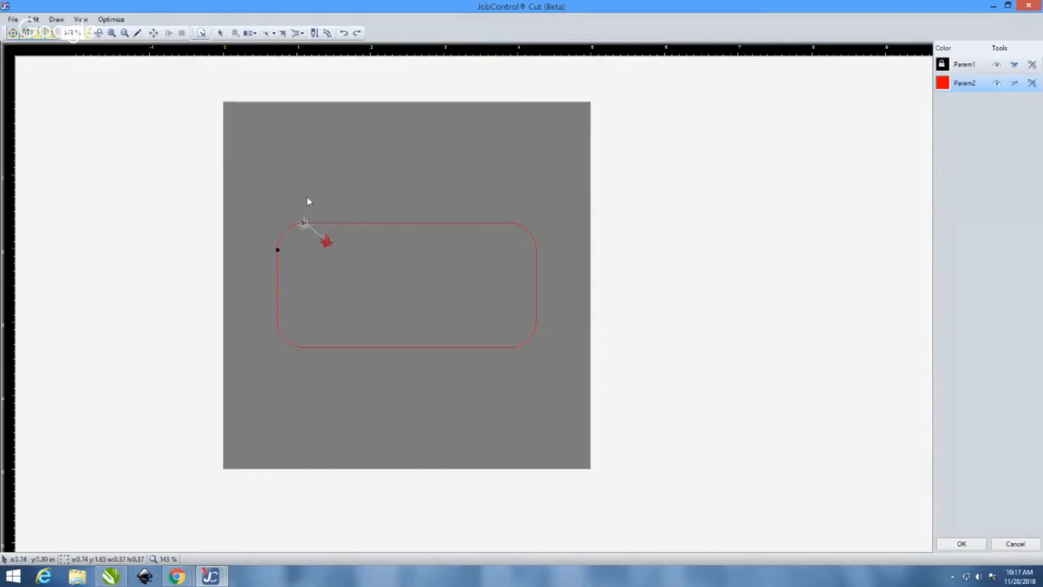
scroll(302, 204, up, 1)
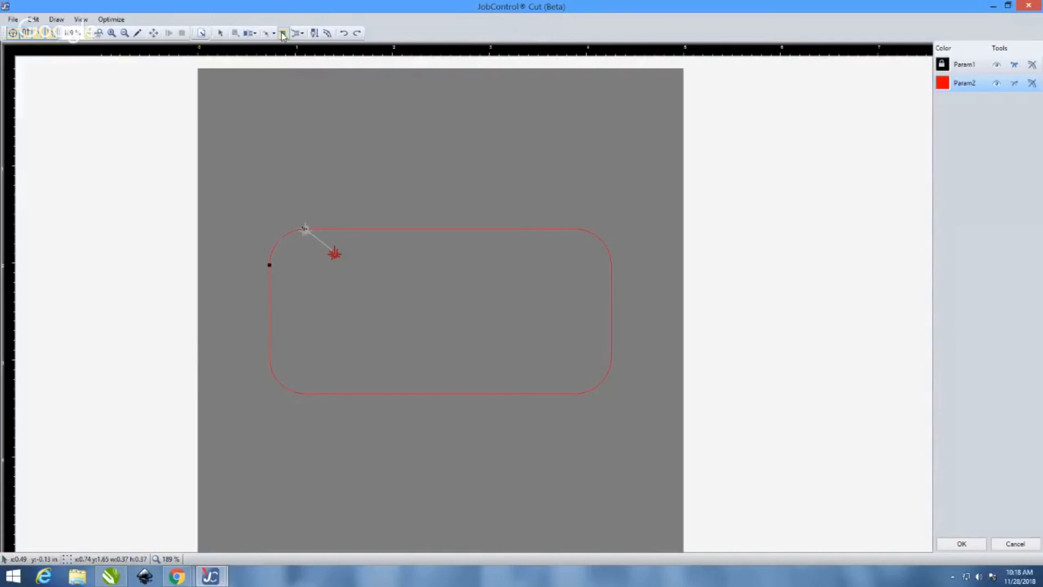
scroll(451, 247, down, 1)
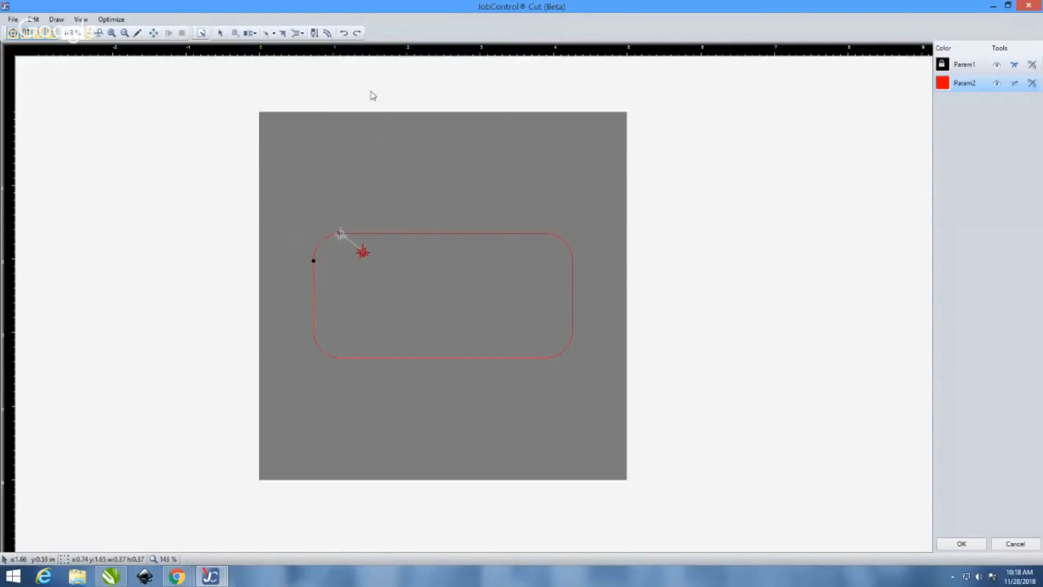
click(300, 34)
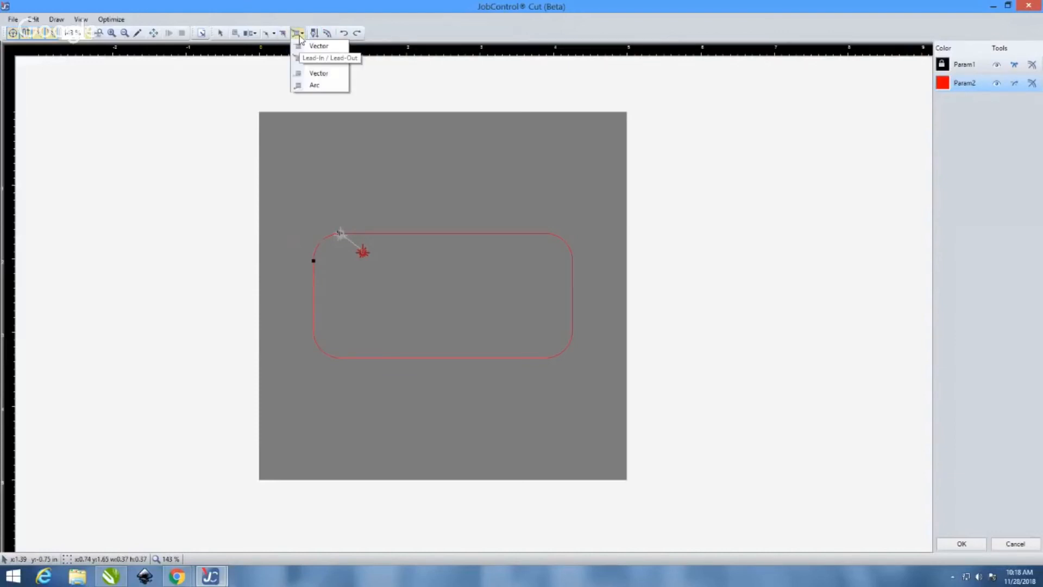
click(318, 79)
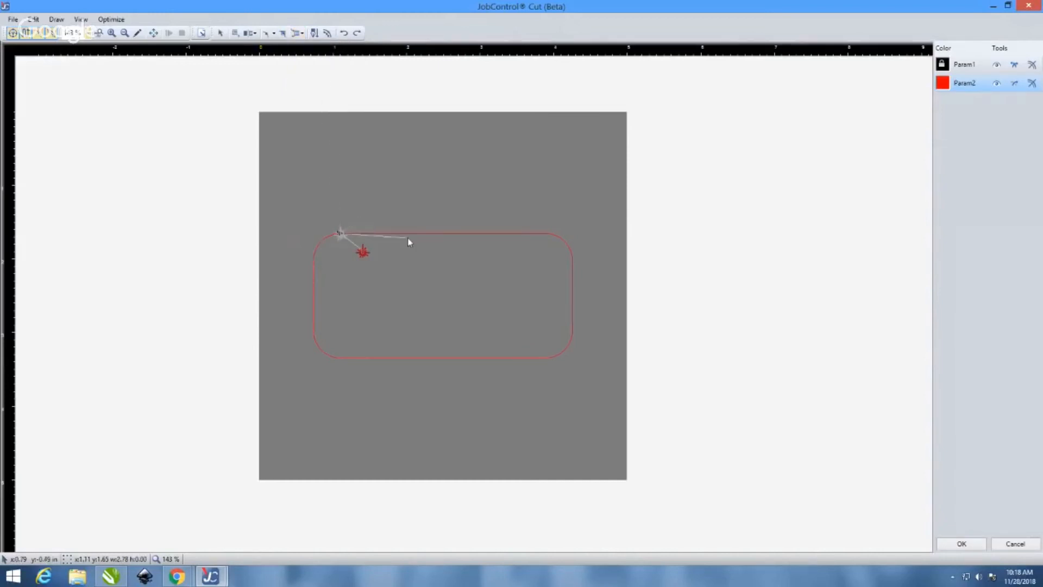
click(463, 208)
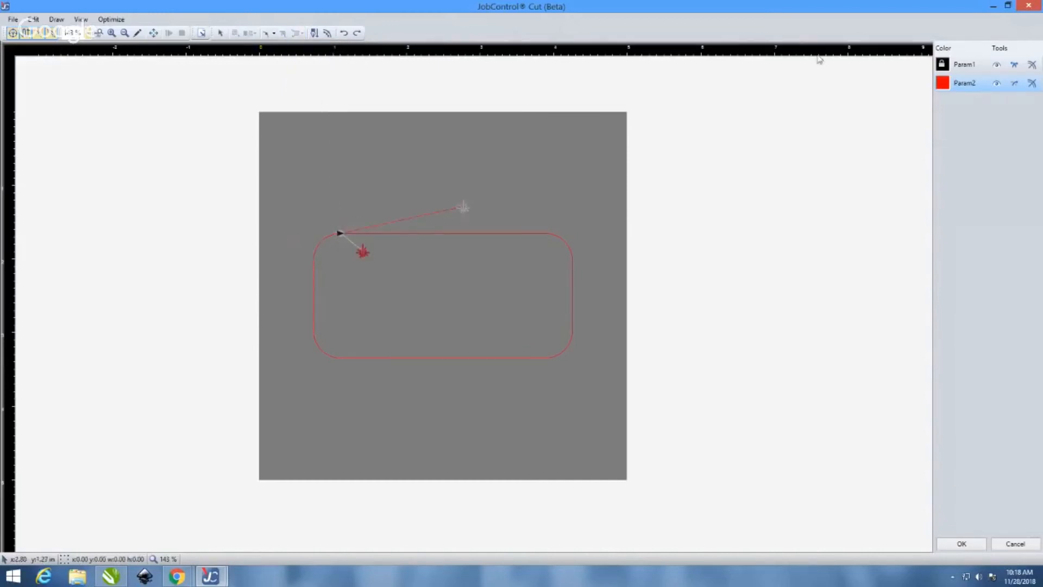
Step: Close JobControl Cut without keeping the changes, return to the plate, and deselect the queued Test 0011 job
click(1037, 10)
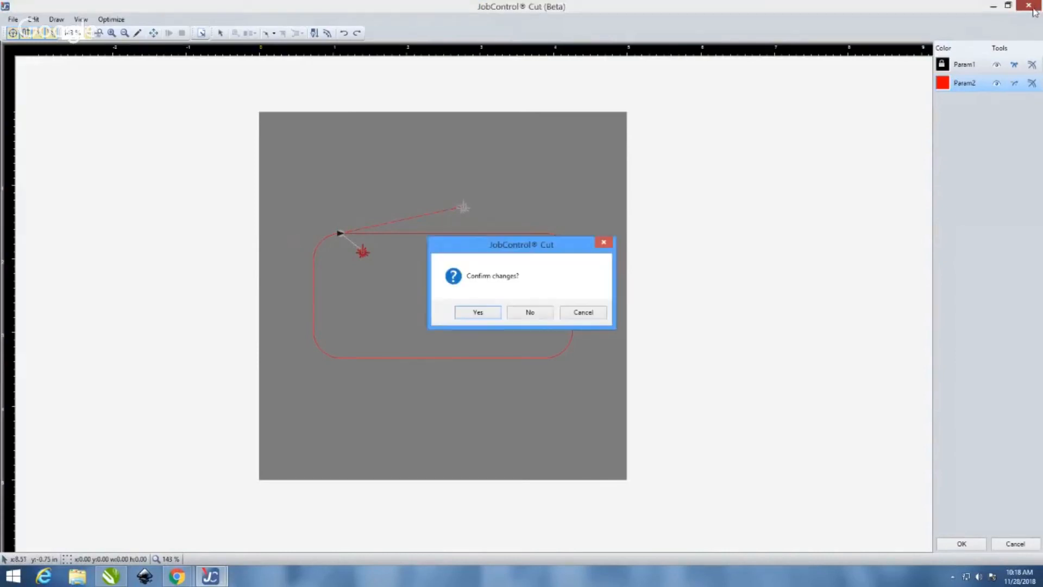
click(531, 311)
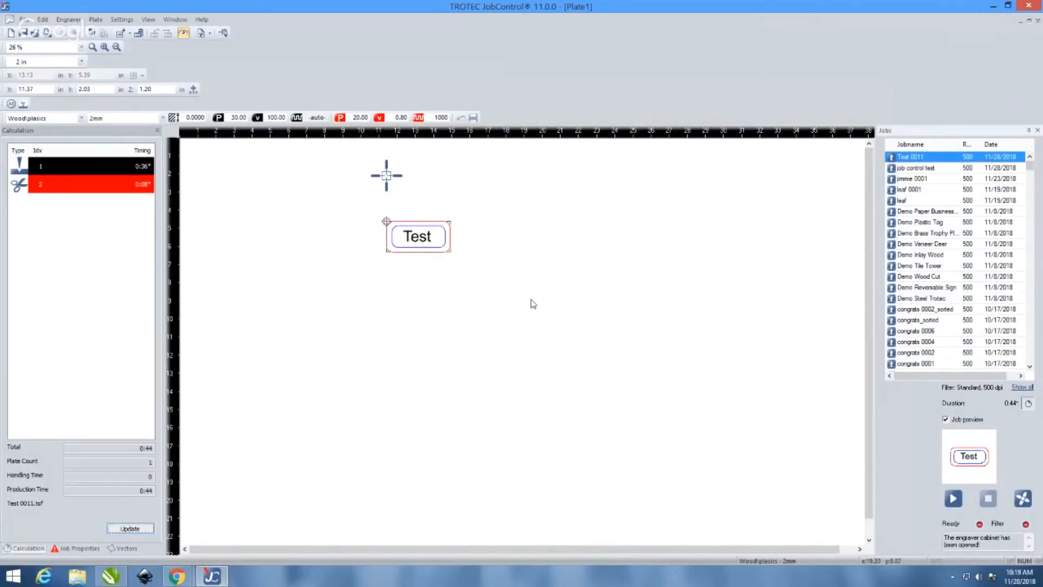
click(322, 319)
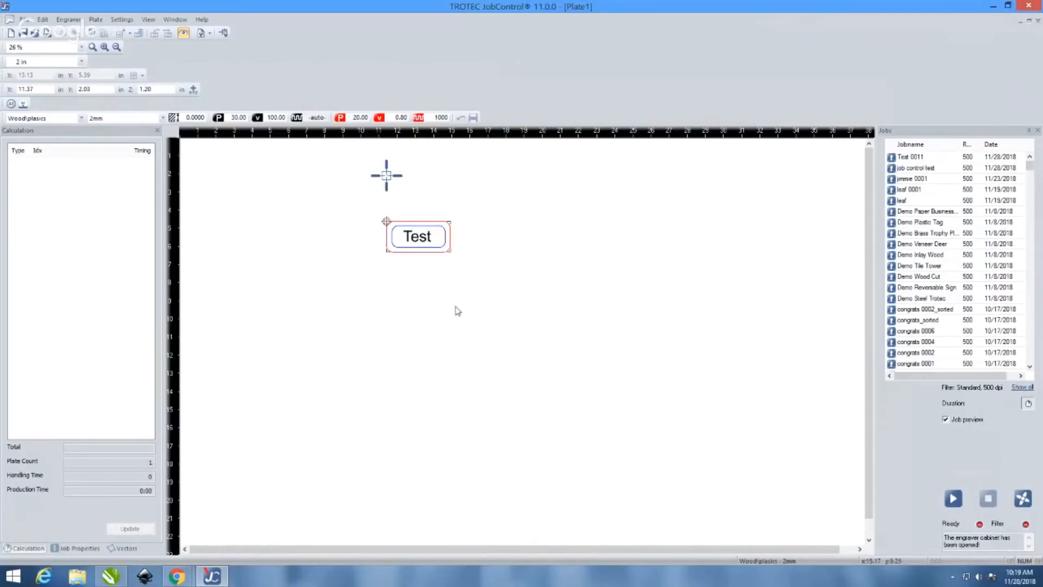
Step: Delete the positioning marker at X 11.37, Y 4.54 in and move the Test label to about X 2.64, Y 1.88 in
drag(443, 244, 283, 226)
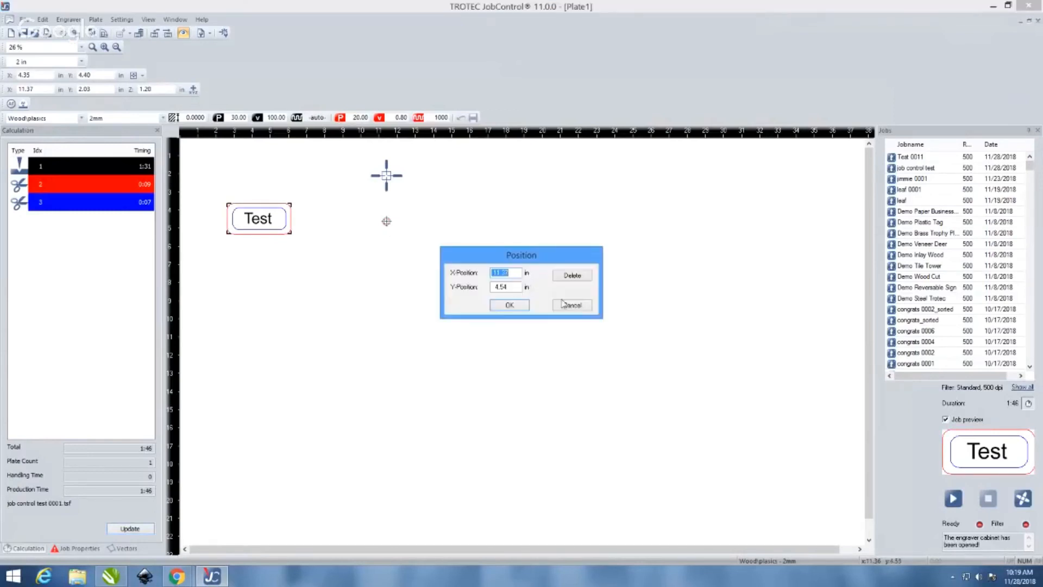
click(571, 275)
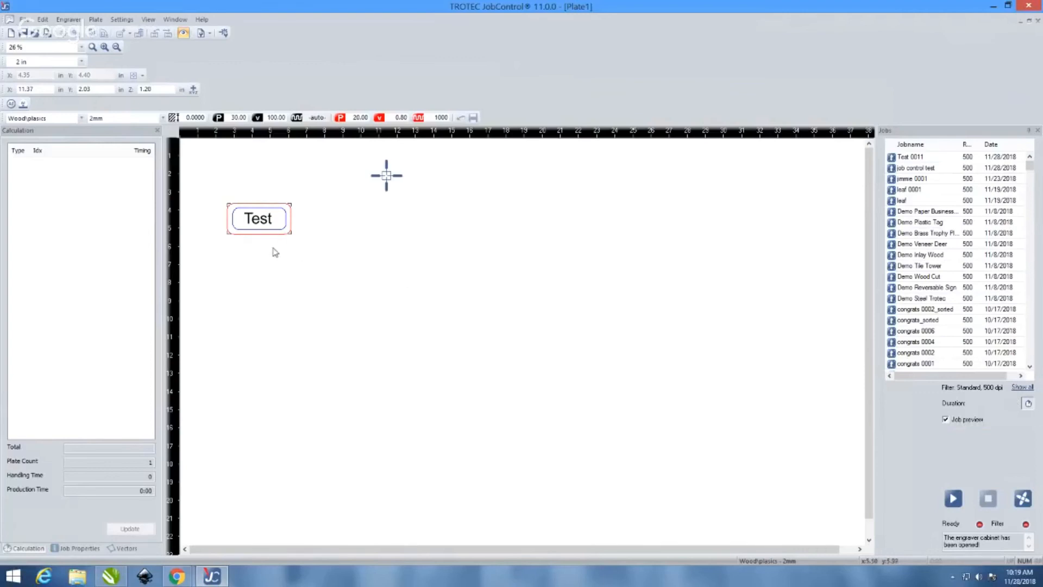
click(268, 224)
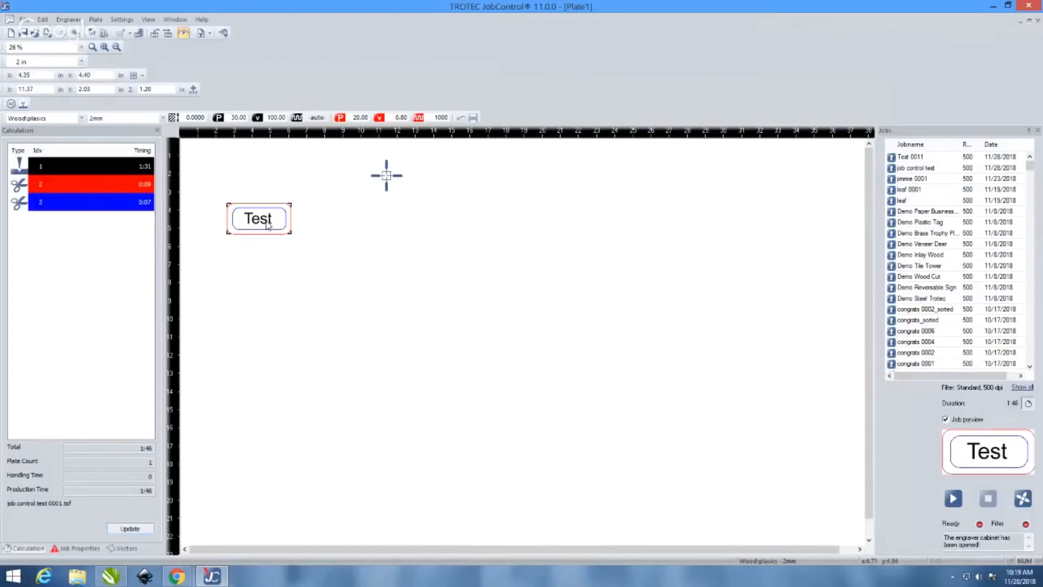
drag(267, 225, 236, 179)
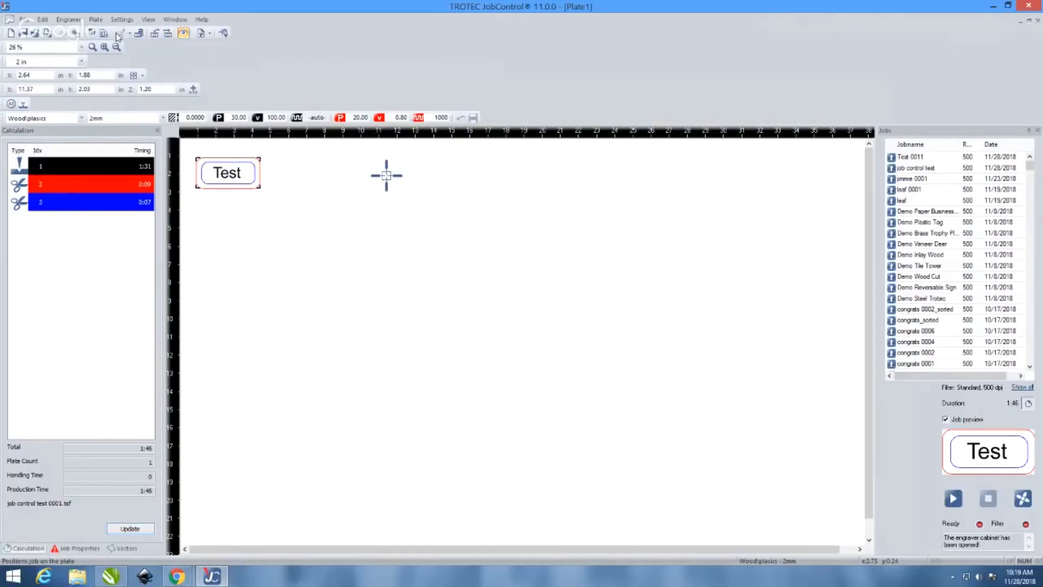
click(257, 213)
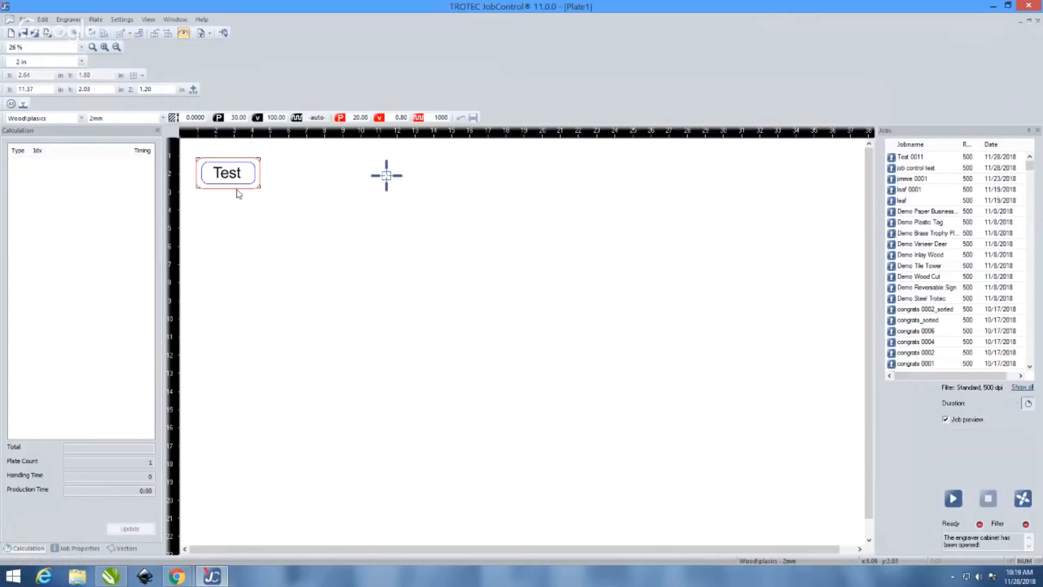
Step: Duplicate the Test label on the plate, accepting the plate parameters for the copy
click(236, 184)
right_click(234, 176)
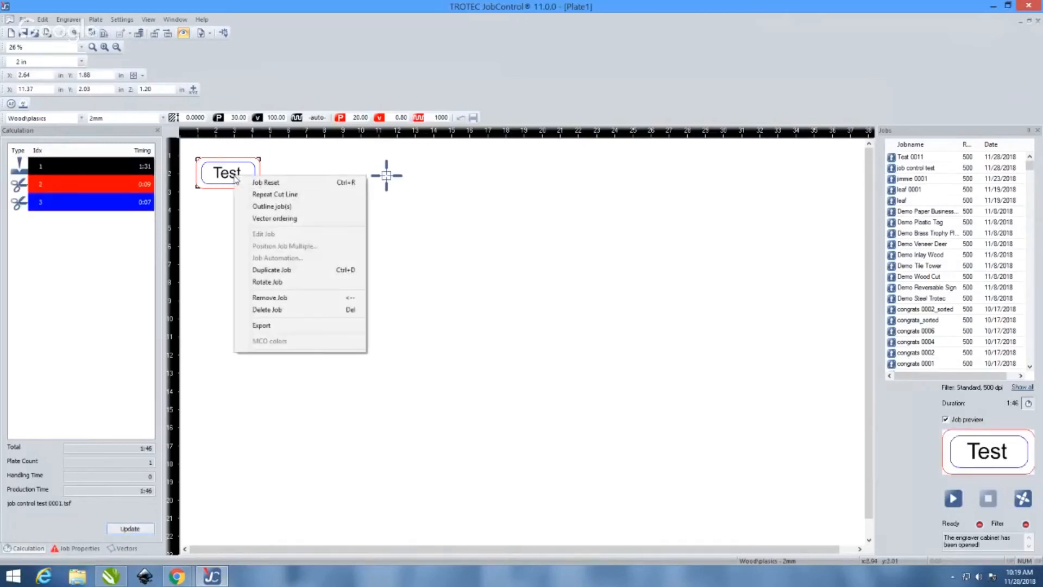
click(293, 270)
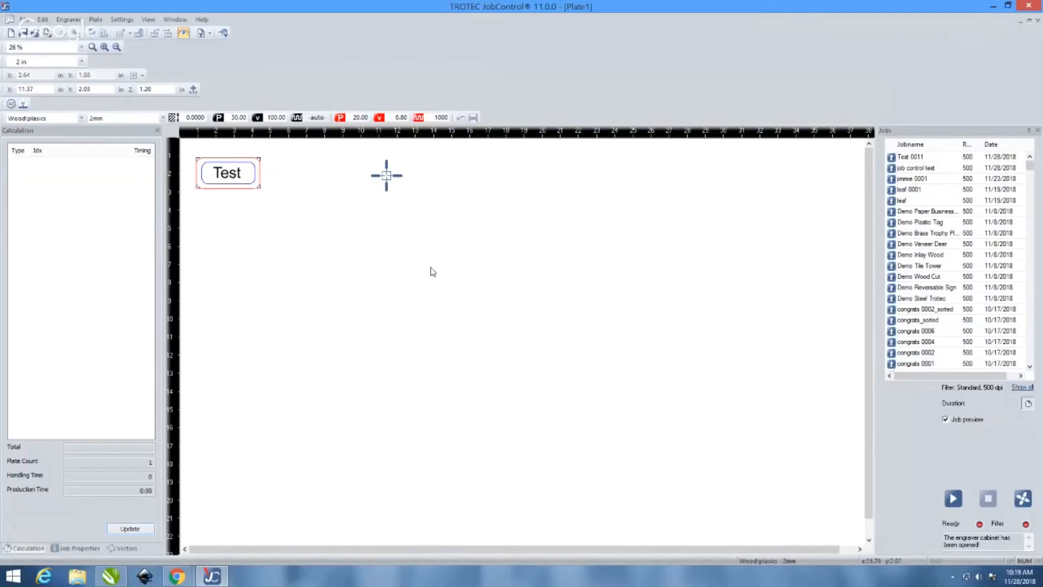
click(227, 184)
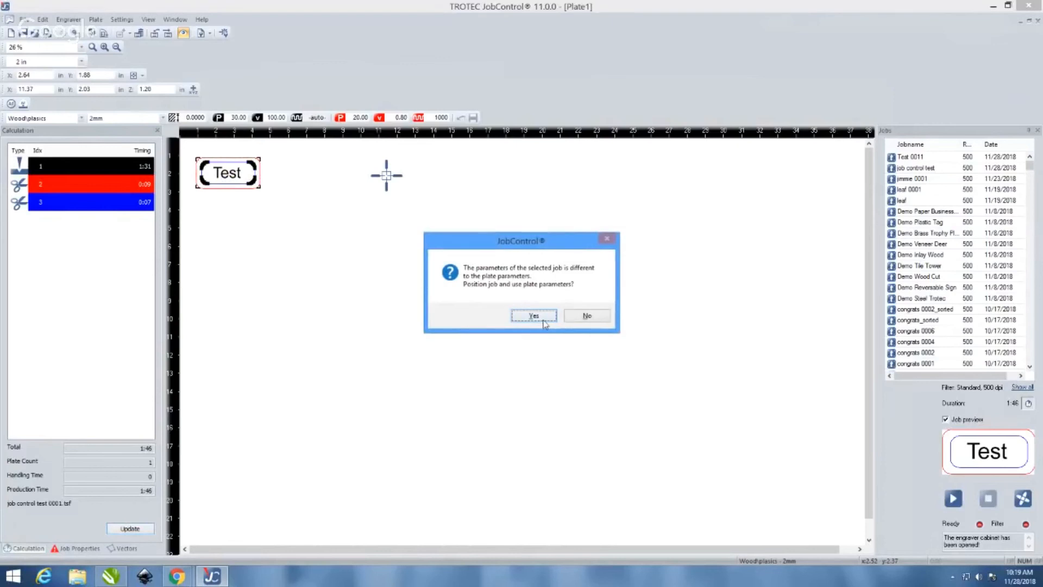
click(534, 316)
Step: Place the duplicate beside the original at about X 7.39, Y 1.88 in and rotate it 90 degrees
drag(291, 182, 309, 179)
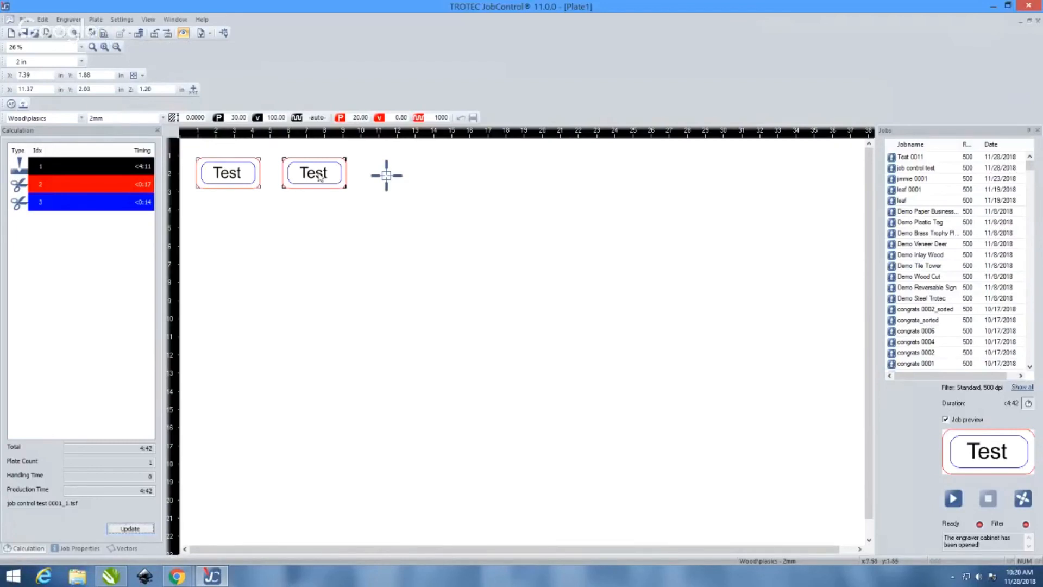
key(ctrl+space)
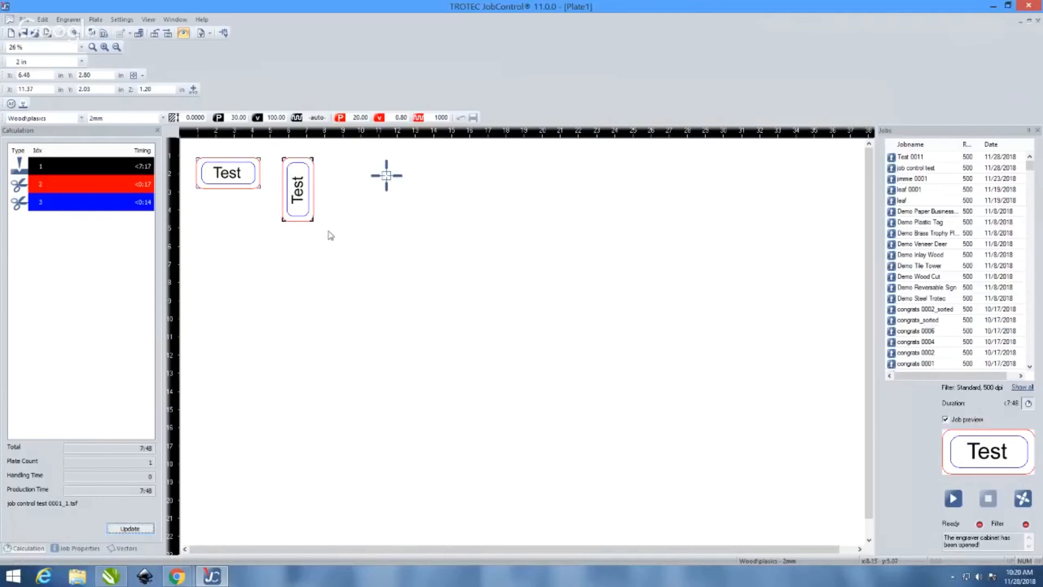
Step: Deselect the rotated label and review the Wood \ plasics \ 2mm process settings in the material database, accepting them as they are
scroll(340, 242, down, 1)
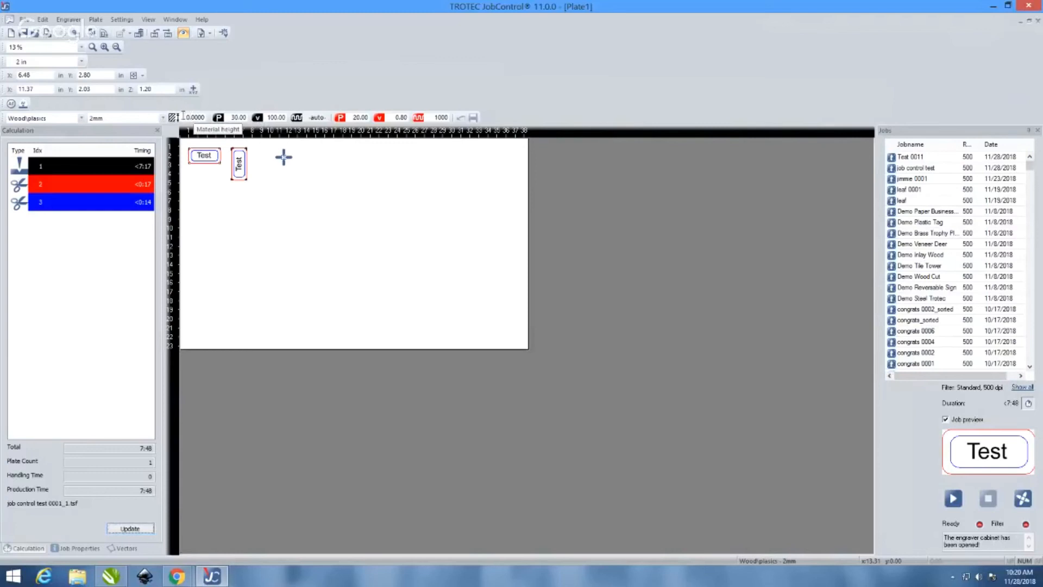
click(405, 269)
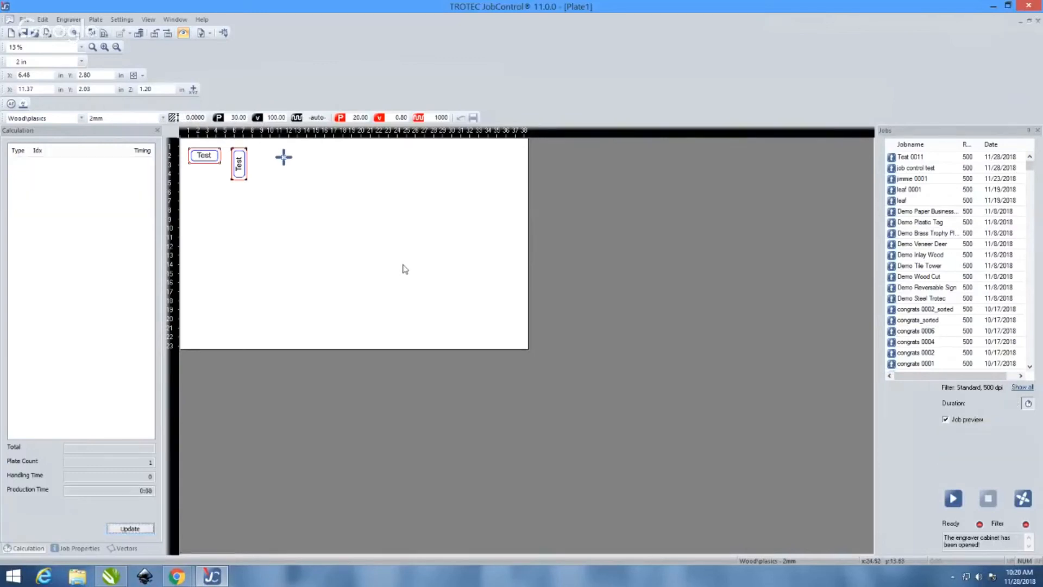
key(ctrl+m)
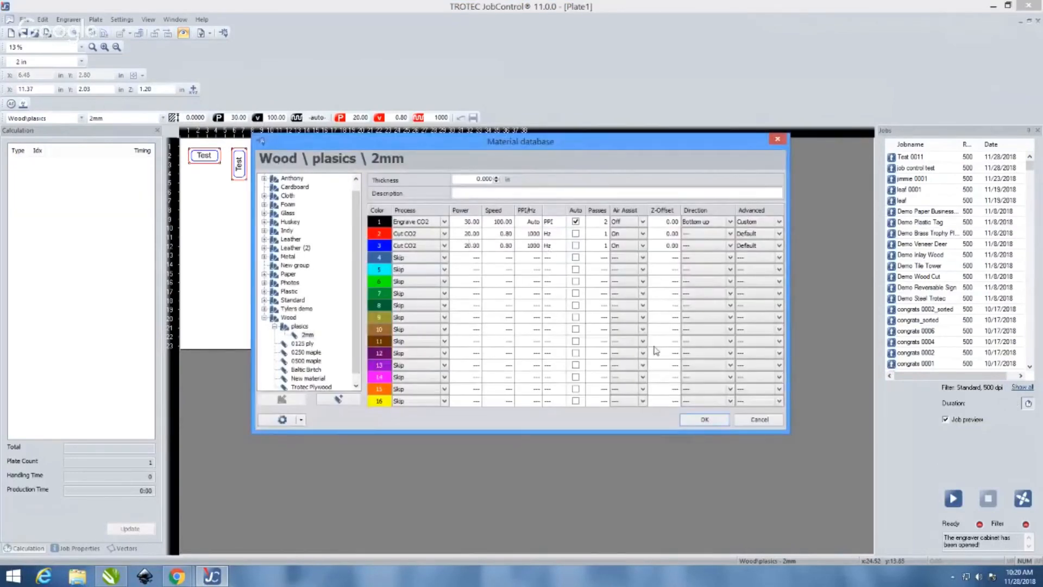
click(705, 420)
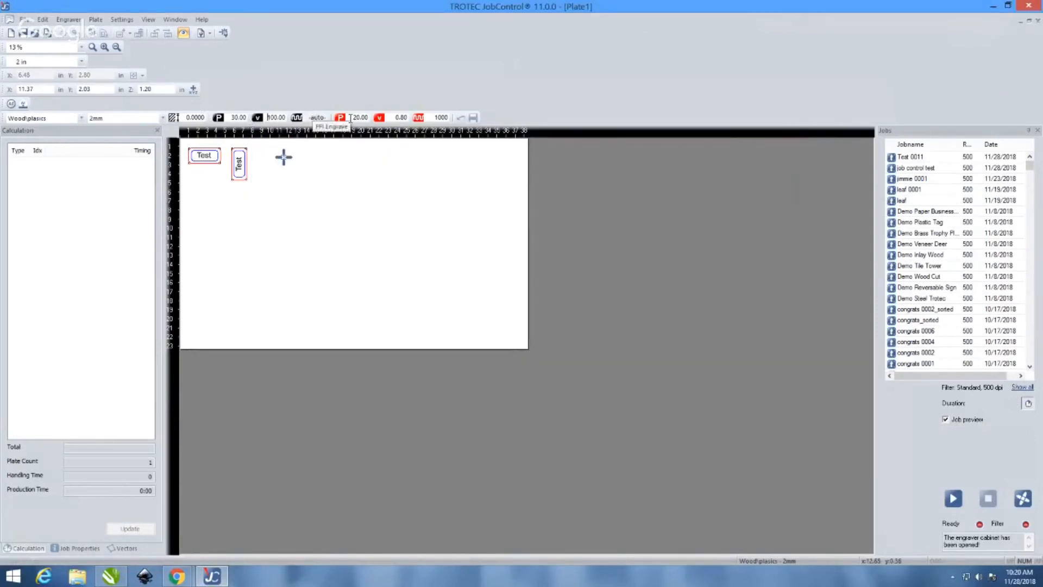
click(81, 118)
click(82, 119)
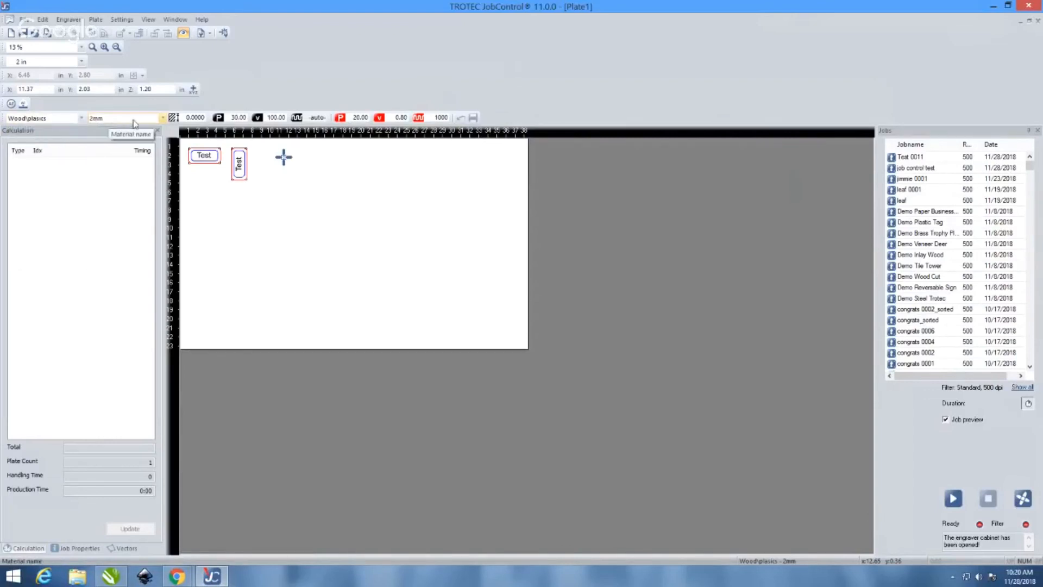
click(163, 118)
click(163, 120)
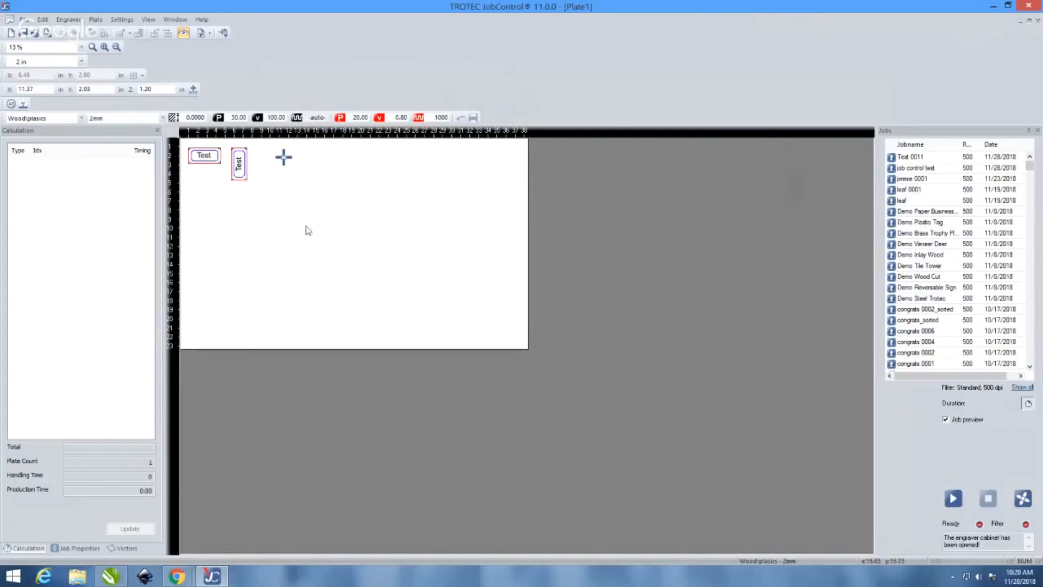
click(208, 35)
Step: Switch to Chrome and stop sharing the screen with Google Hangouts
click(190, 578)
click(229, 525)
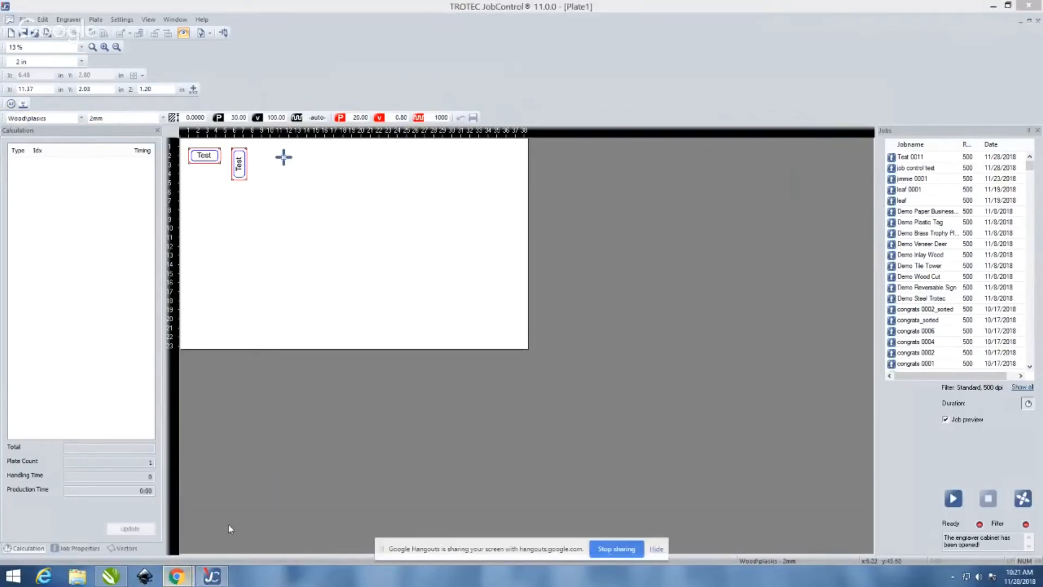
click(607, 549)
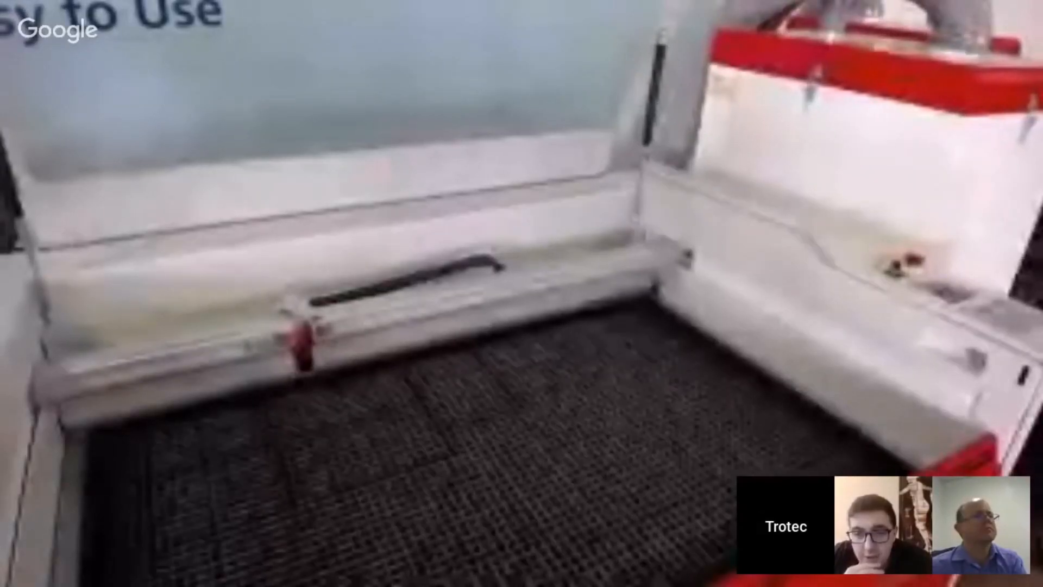